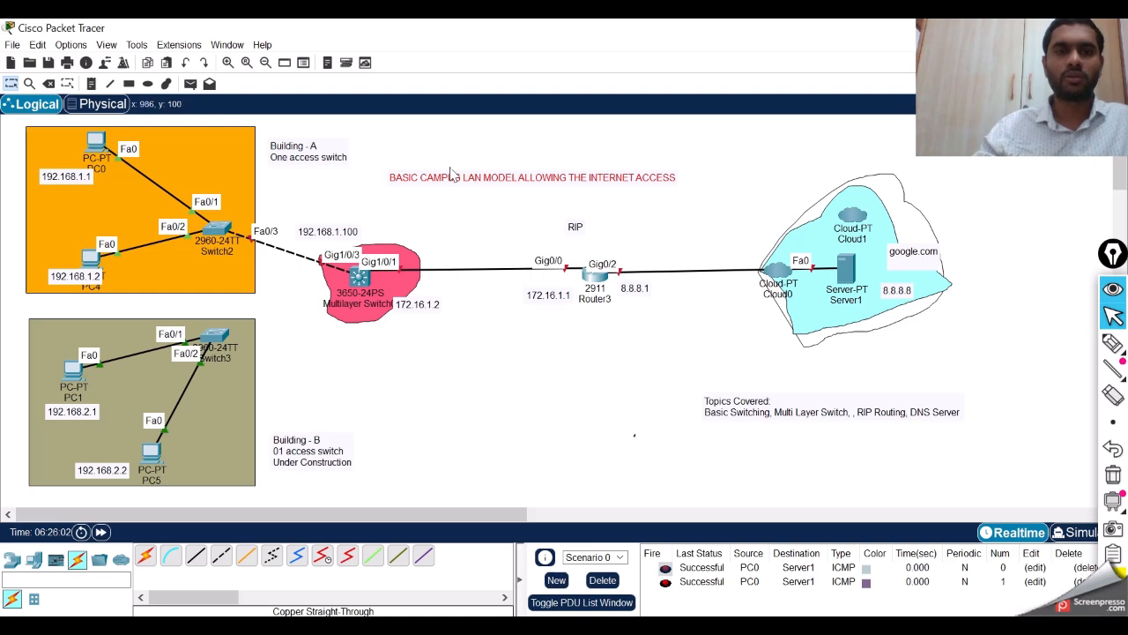
Step: Circle the Building - A and Building - B notes with the pen, draw an arrow to Switch2, and underline PC0's address label
{"action": "mouse_move", "coordinate": [1107, 342]}
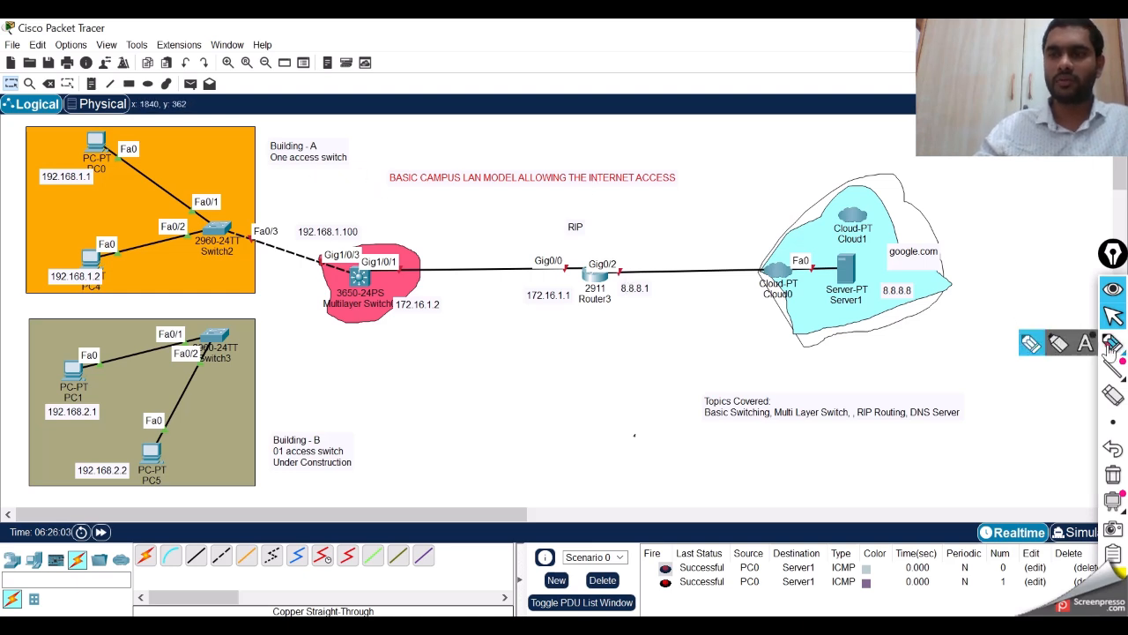
{"action": "left_click", "coordinate": [1031, 343]}
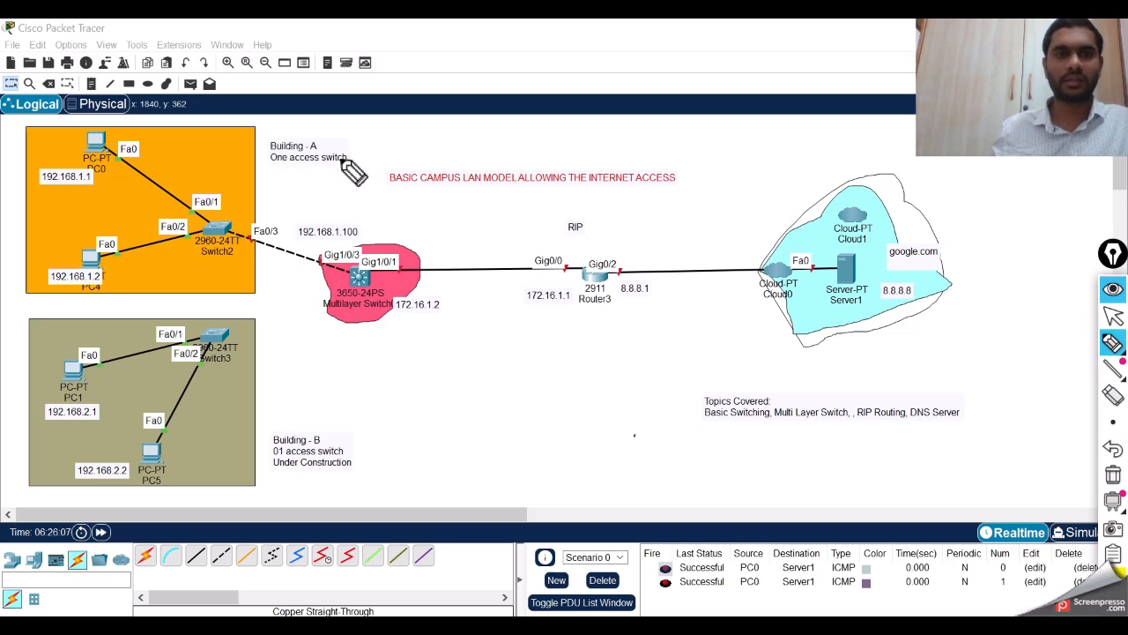
{"action": "mouse_move", "coordinate": [349, 141]}
{"action": "left_mouse_down"}
{"action": "mouse_move", "coordinate": [329, 132]}
{"action": "mouse_move", "coordinate": [265, 150]}
{"action": "mouse_move", "coordinate": [319, 172]}
{"action": "mouse_move", "coordinate": [356, 141]}
{"action": "left_mouse_up"}
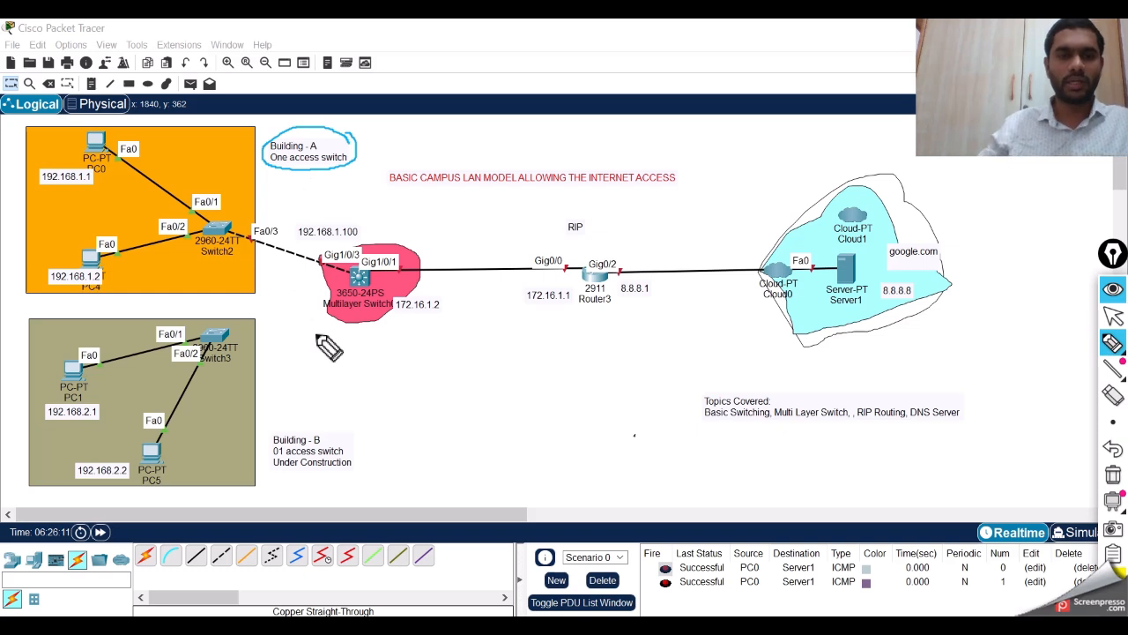
{"action": "mouse_move", "coordinate": [357, 453]}
{"action": "left_mouse_down"}
{"action": "mouse_move", "coordinate": [306, 429]}
{"action": "mouse_move", "coordinate": [282, 486]}
{"action": "mouse_move", "coordinate": [363, 460]}
{"action": "left_mouse_up"}
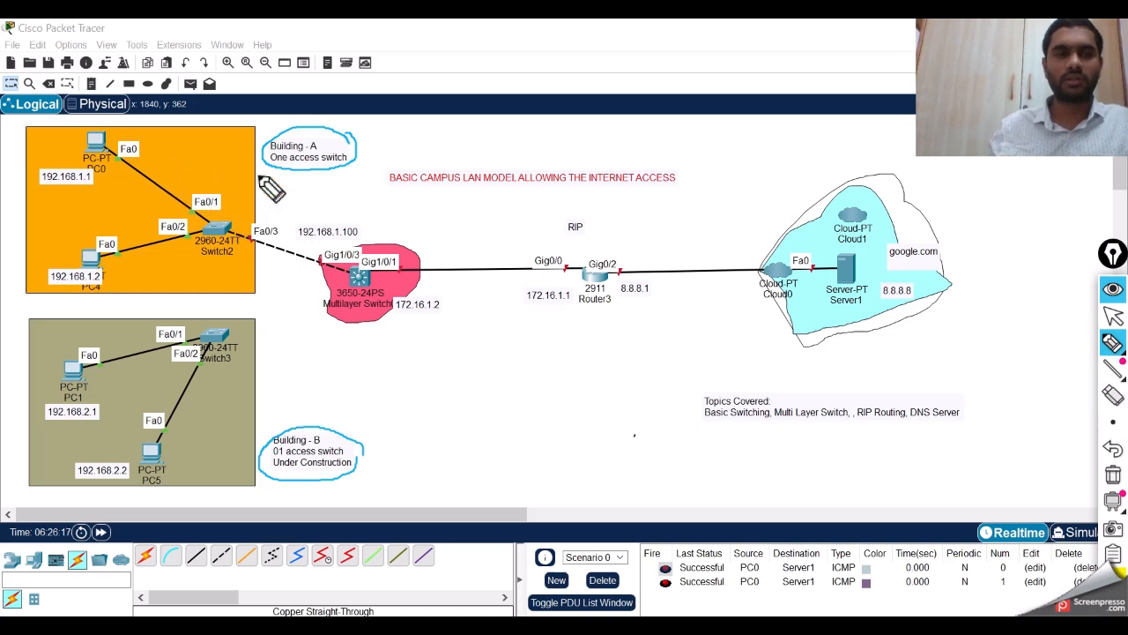
{"action": "left_click_drag", "start_coordinate": [275, 171], "coordinate": [235, 213]}
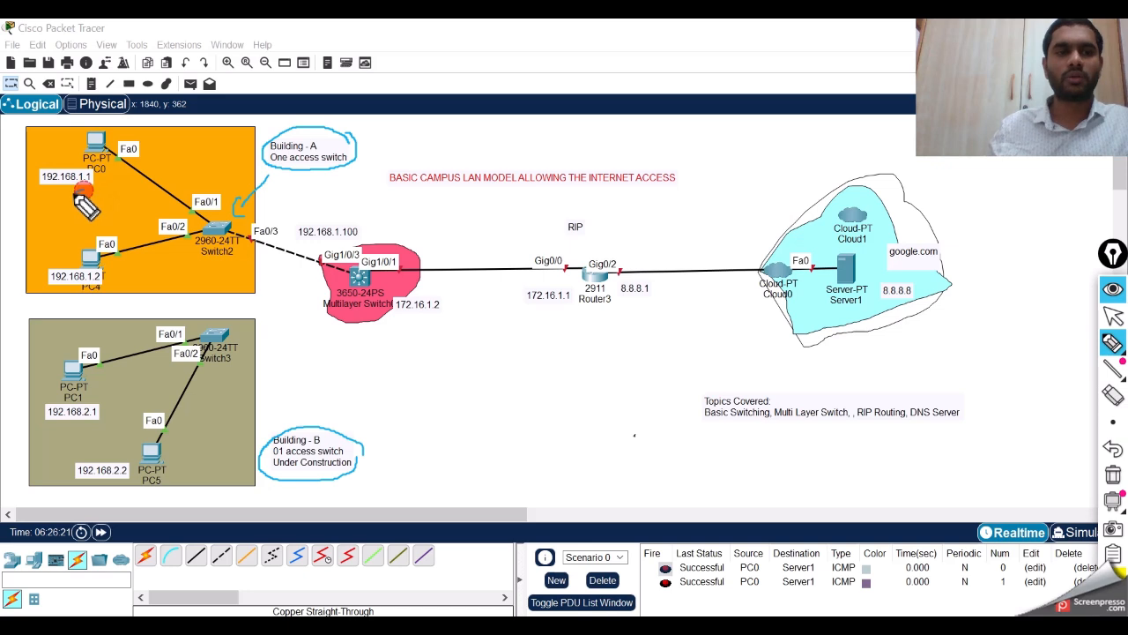
{"action": "left_click_drag", "start_coordinate": [72, 189], "coordinate": [88, 184]}
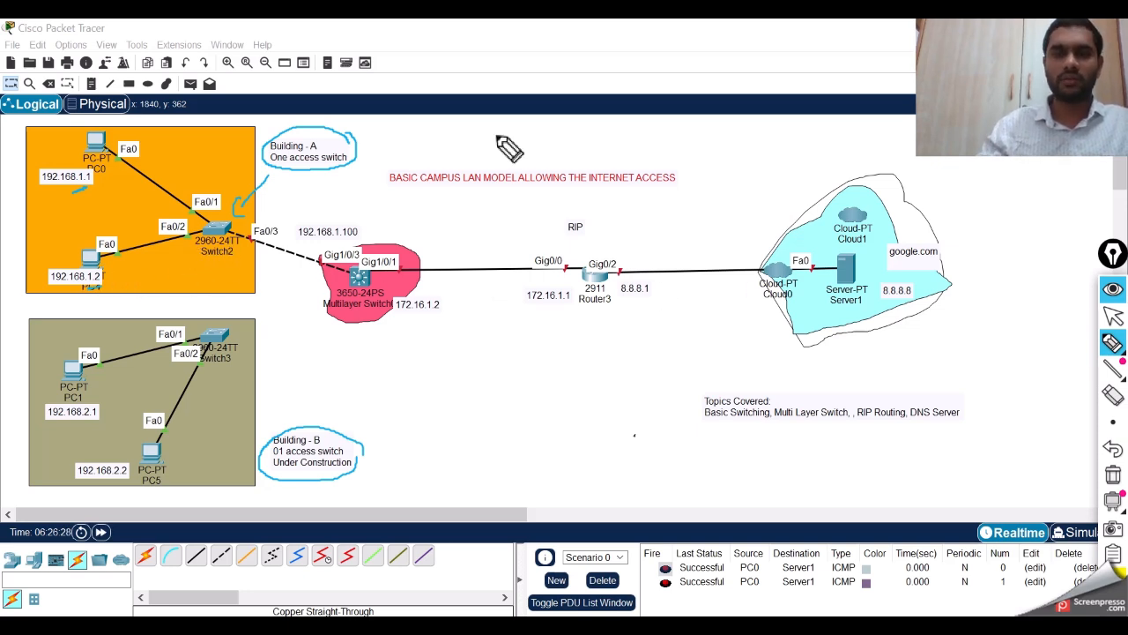
Step: Draw an arrow from Switch2 toward the multilayer switch and handwrite "CORE" above that switch
{"action": "mouse_move", "coordinate": [1114, 345]}
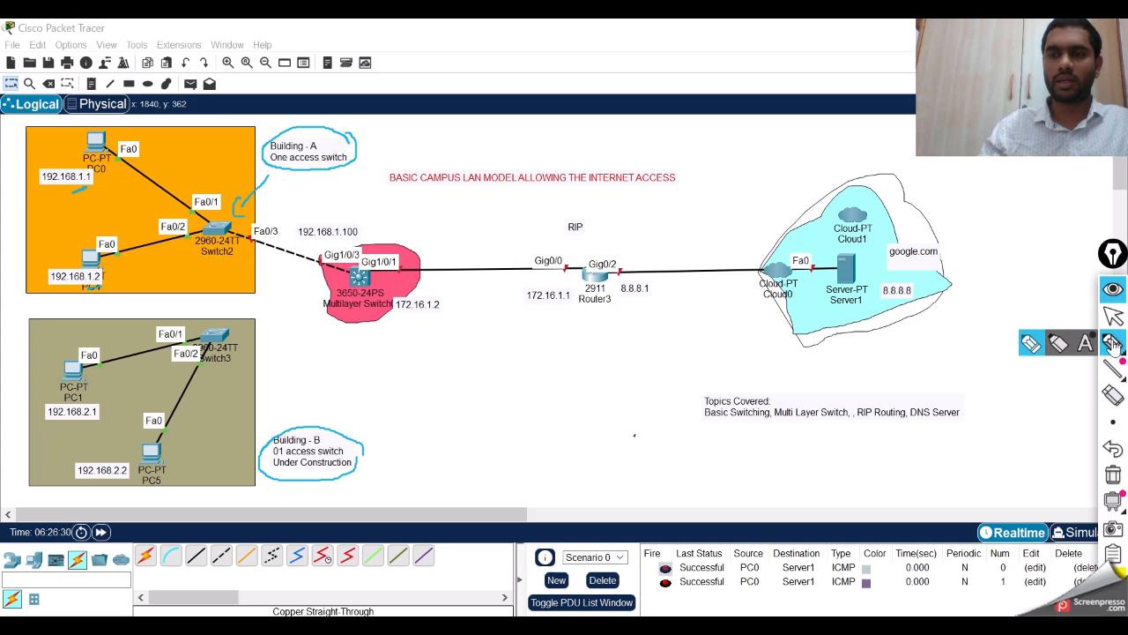
{"action": "left_click", "coordinate": [1031, 344]}
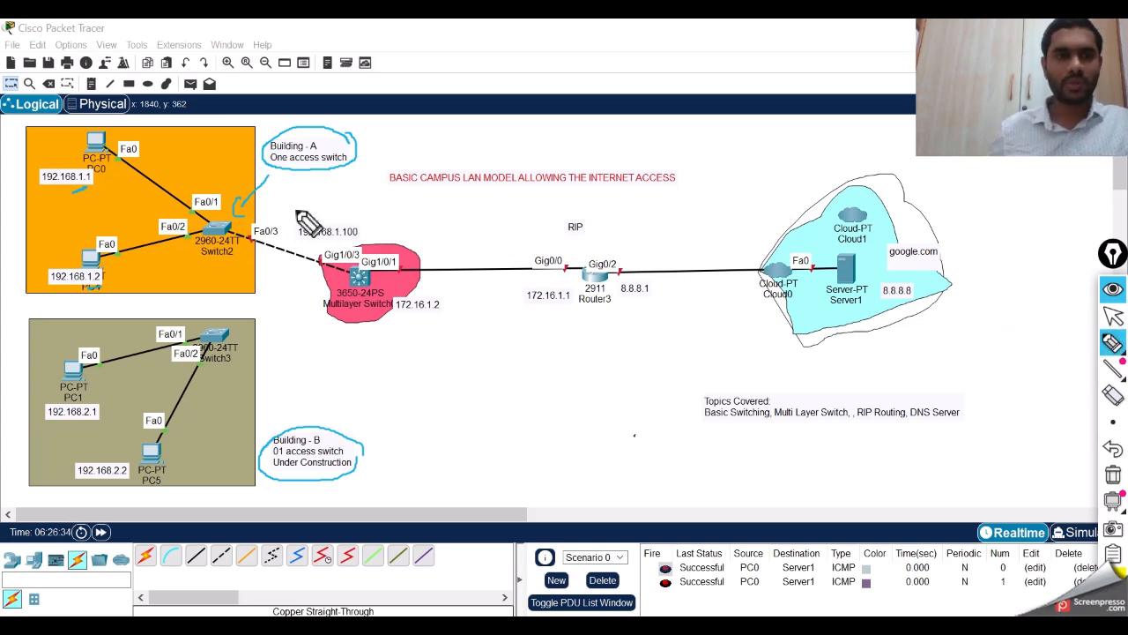
{"action": "left_click_drag", "start_coordinate": [260, 208], "coordinate": [386, 224]}
{"action": "left_click_drag", "start_coordinate": [393, 222], "coordinate": [401, 232]}
{"action": "left_click_drag", "start_coordinate": [404, 228], "coordinate": [415, 231]}
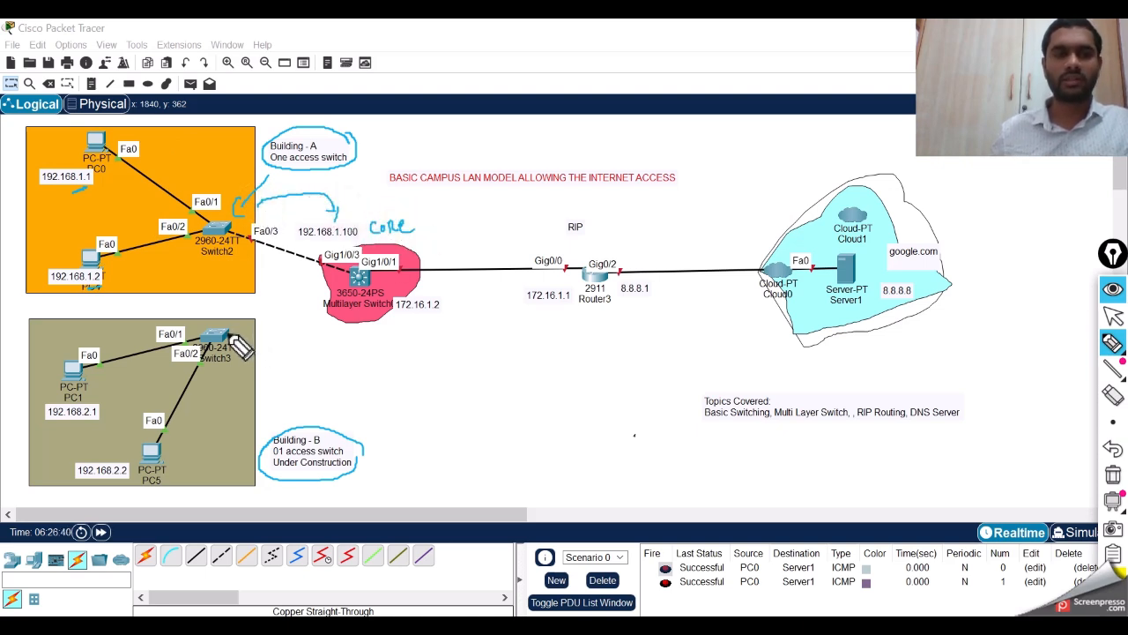
Step: Sketch a link from Switch3 to the multilayer switch and underline "Under Construction" in the Building - B note
{"action": "left_click_drag", "start_coordinate": [256, 326], "coordinate": [335, 288]}
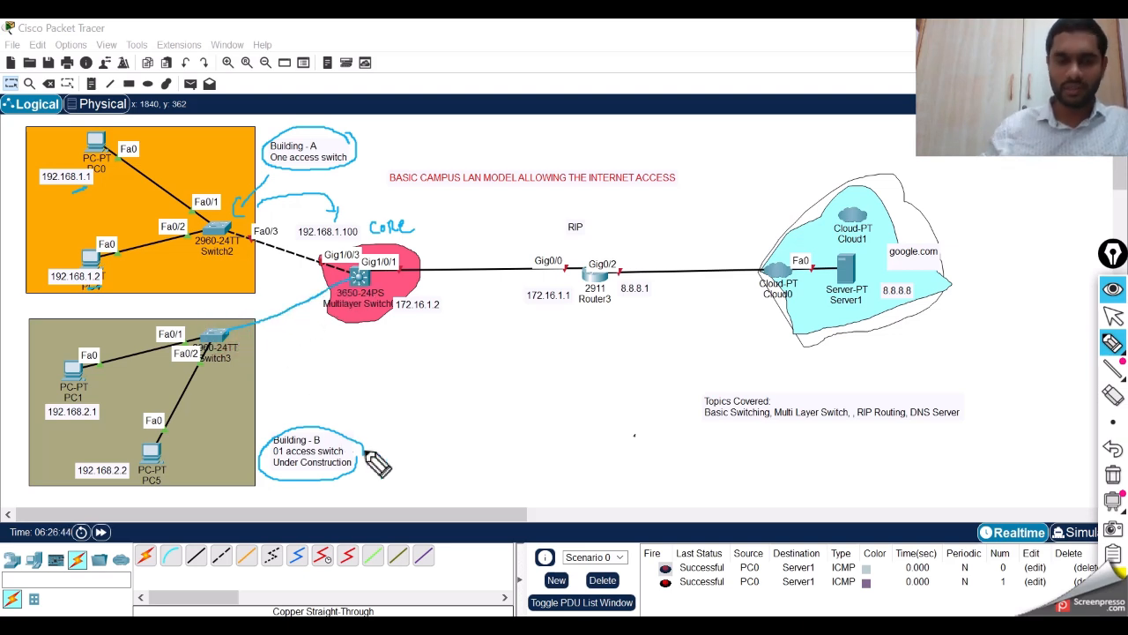
{"action": "left_click_drag", "start_coordinate": [365, 448], "coordinate": [353, 474]}
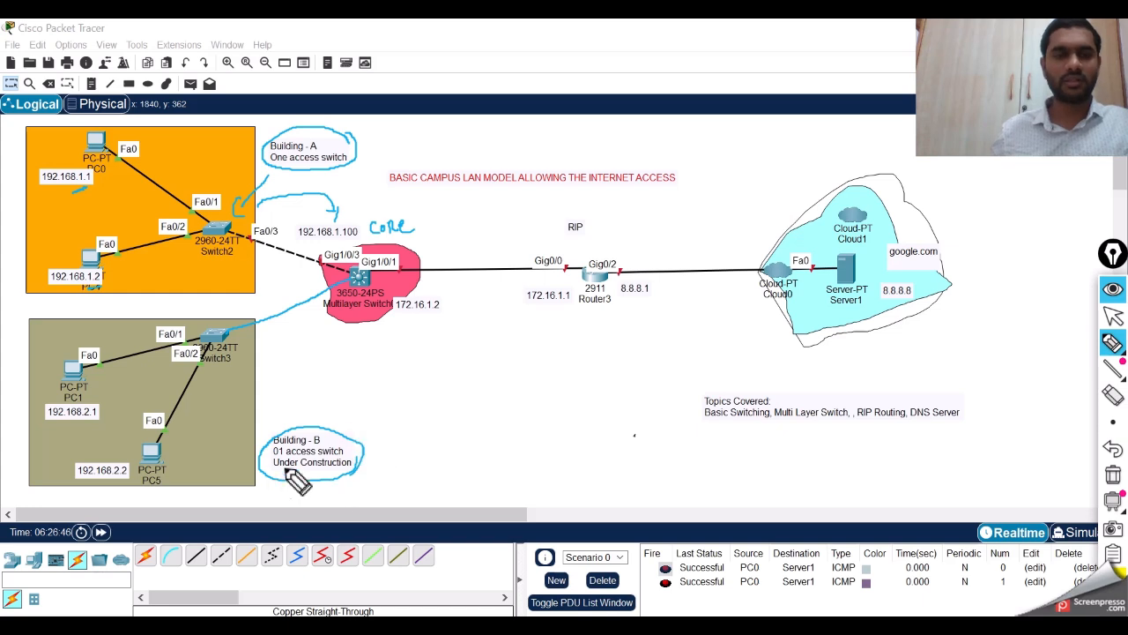
{"action": "left_click_drag", "start_coordinate": [268, 475], "coordinate": [296, 473]}
{"action": "left_click_drag", "start_coordinate": [322, 473], "coordinate": [315, 476]}
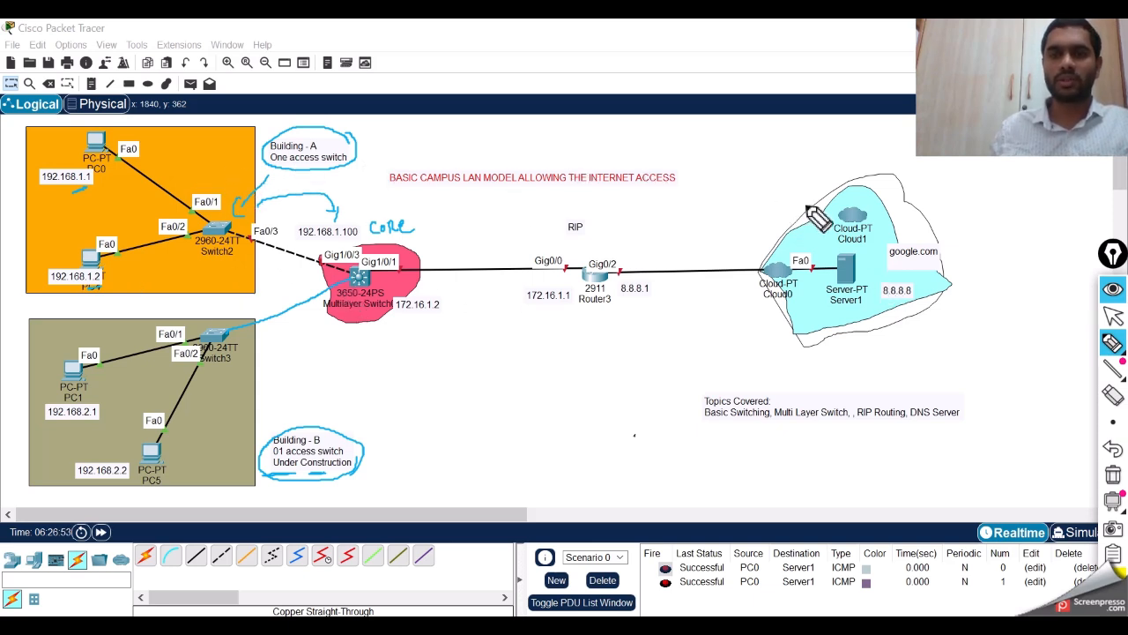
Step: Circle the internet cloud area, underline its 8.8.8.8 and google.com labels, and handwrite "DNS" with an arrow pointing to it
{"action": "mouse_move", "coordinate": [949, 261]}
{"action": "left_mouse_down"}
{"action": "mouse_move", "coordinate": [877, 196]}
{"action": "mouse_move", "coordinate": [771, 242]}
{"action": "mouse_move", "coordinate": [846, 349]}
{"action": "mouse_move", "coordinate": [957, 279]}
{"action": "mouse_move", "coordinate": [956, 254]}
{"action": "left_mouse_up"}
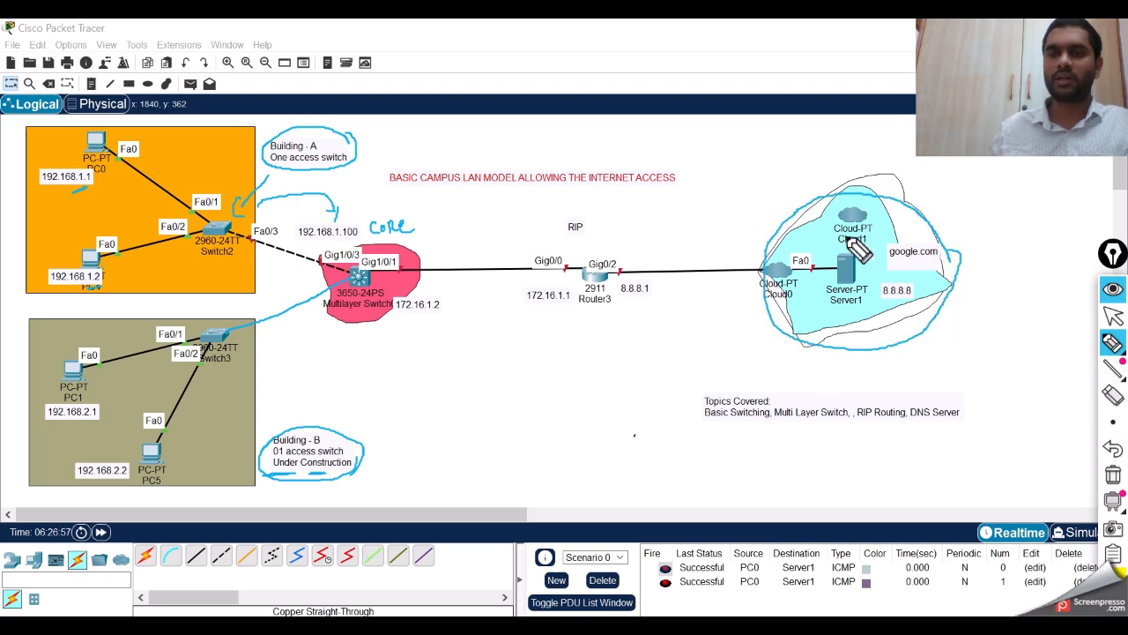
{"action": "mouse_move", "coordinate": [877, 302]}
{"action": "left_mouse_down"}
{"action": "mouse_move", "coordinate": [899, 300]}
{"action": "mouse_move", "coordinate": [895, 264]}
{"action": "mouse_move", "coordinate": [883, 262]}
{"action": "left_mouse_up"}
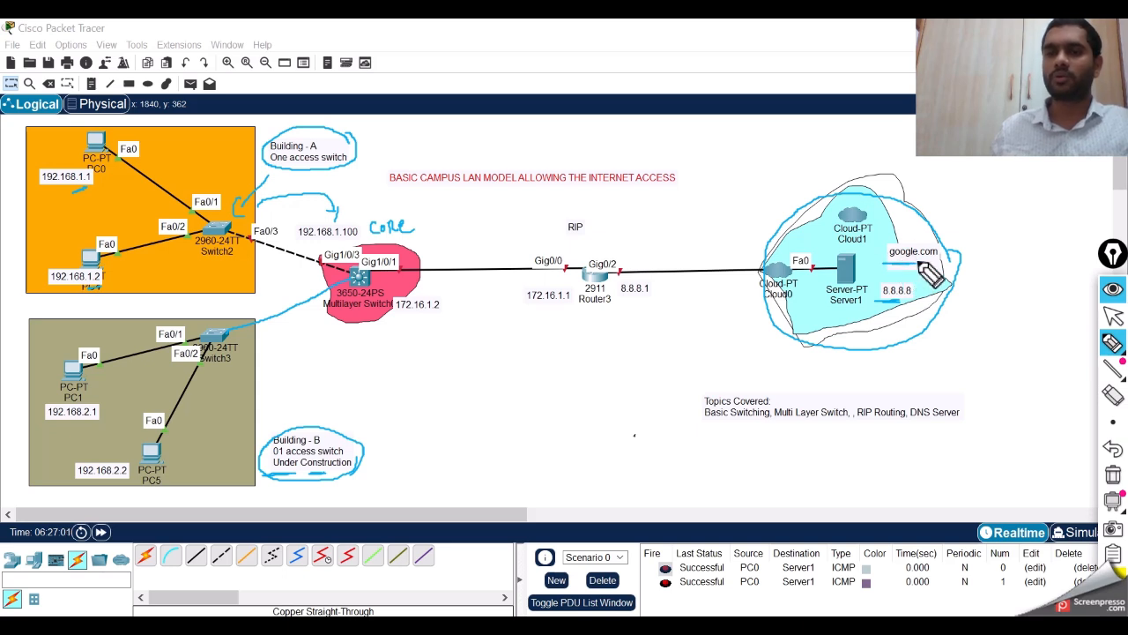
{"action": "mouse_move", "coordinate": [938, 328]}
{"action": "left_mouse_down"}
{"action": "mouse_move", "coordinate": [957, 357]}
{"action": "mouse_move", "coordinate": [970, 341]}
{"action": "mouse_move", "coordinate": [963, 355]}
{"action": "left_mouse_up"}
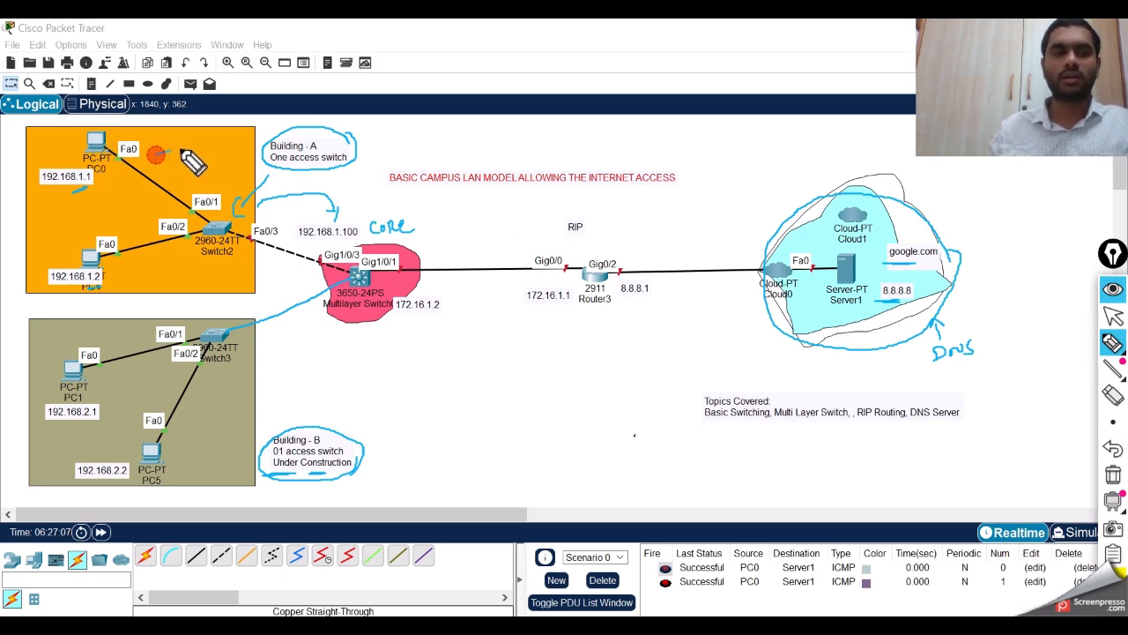
Step: Draw arrows from PC0 and PC5 to the internet cloud, retrace the Switch3 link, and clear all pen annotations
{"action": "mouse_move", "coordinate": [155, 154]}
{"action": "left_mouse_down"}
{"action": "mouse_move", "coordinate": [334, 133]}
{"action": "mouse_move", "coordinate": [762, 208]}
{"action": "left_mouse_up"}
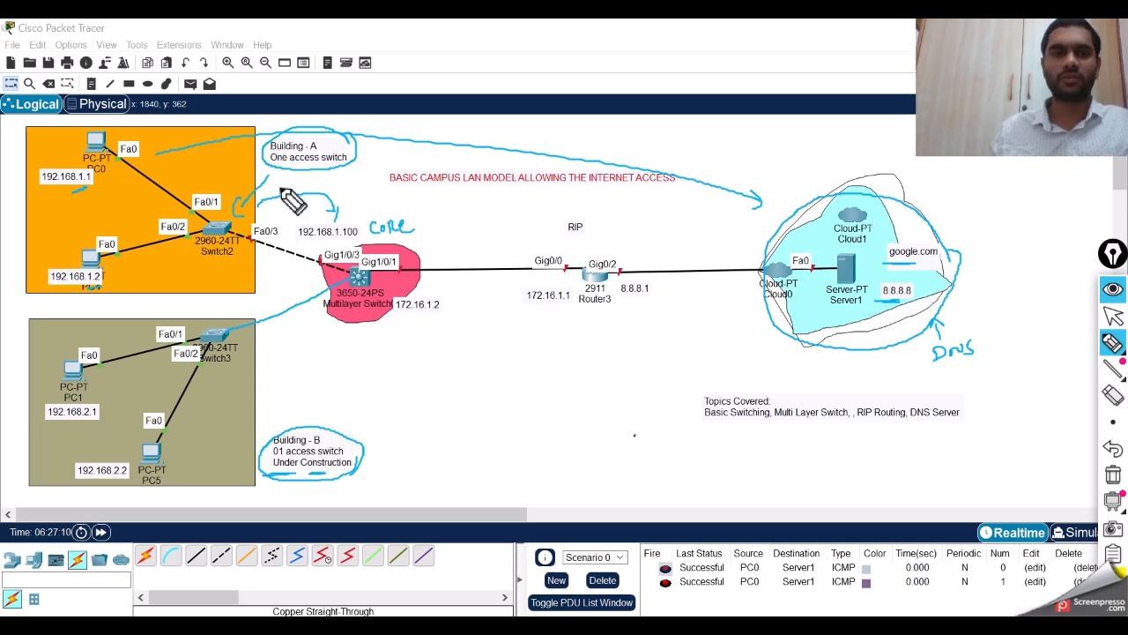
{"action": "left_click_drag", "start_coordinate": [157, 160], "coordinate": [179, 170]}
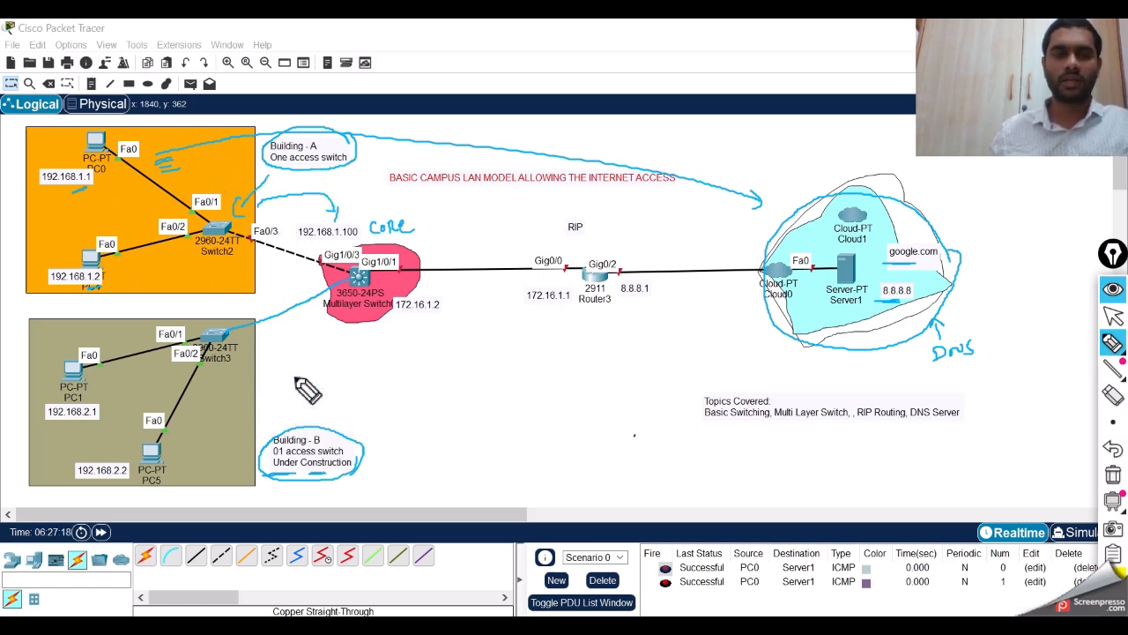
{"action": "left_click_drag", "start_coordinate": [217, 336], "coordinate": [361, 291]}
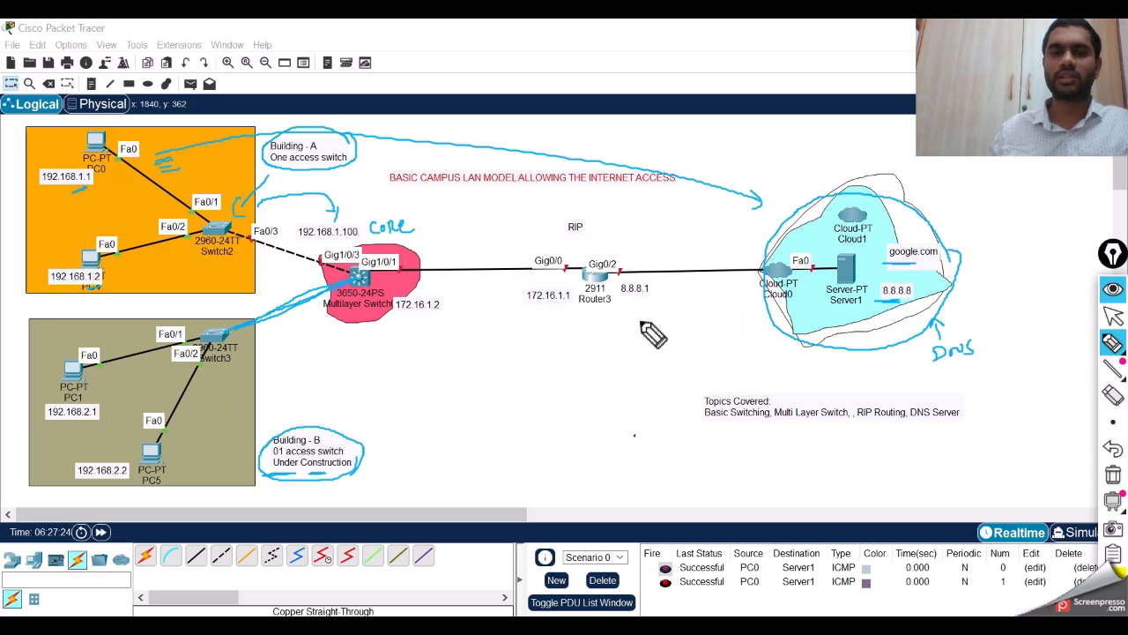
{"action": "left_click_drag", "start_coordinate": [268, 370], "coordinate": [275, 411]}
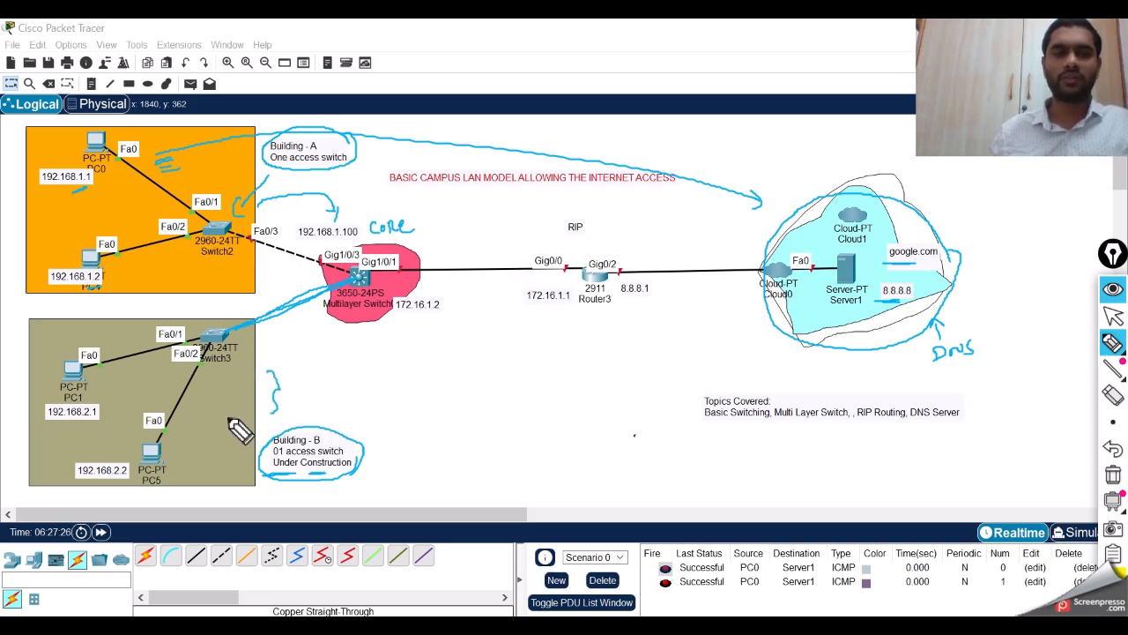
{"action": "mouse_move", "coordinate": [173, 454]}
{"action": "left_mouse_down"}
{"action": "mouse_move", "coordinate": [298, 400]}
{"action": "mouse_move", "coordinate": [649, 352]}
{"action": "mouse_move", "coordinate": [739, 309]}
{"action": "left_mouse_up"}
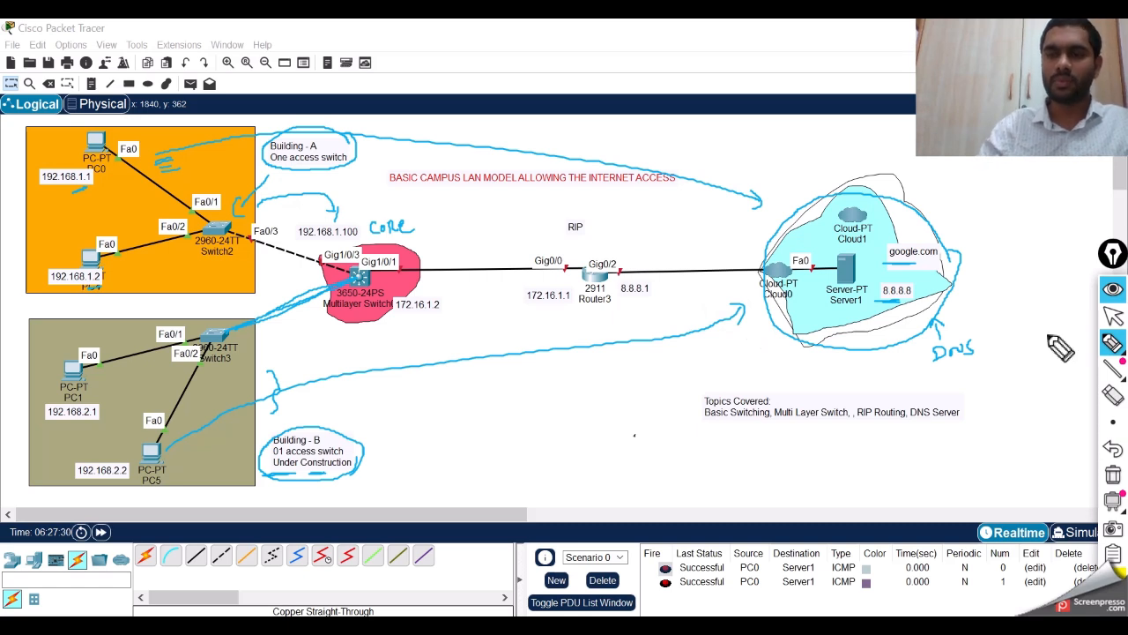
{"action": "left_click", "coordinate": [1115, 317]}
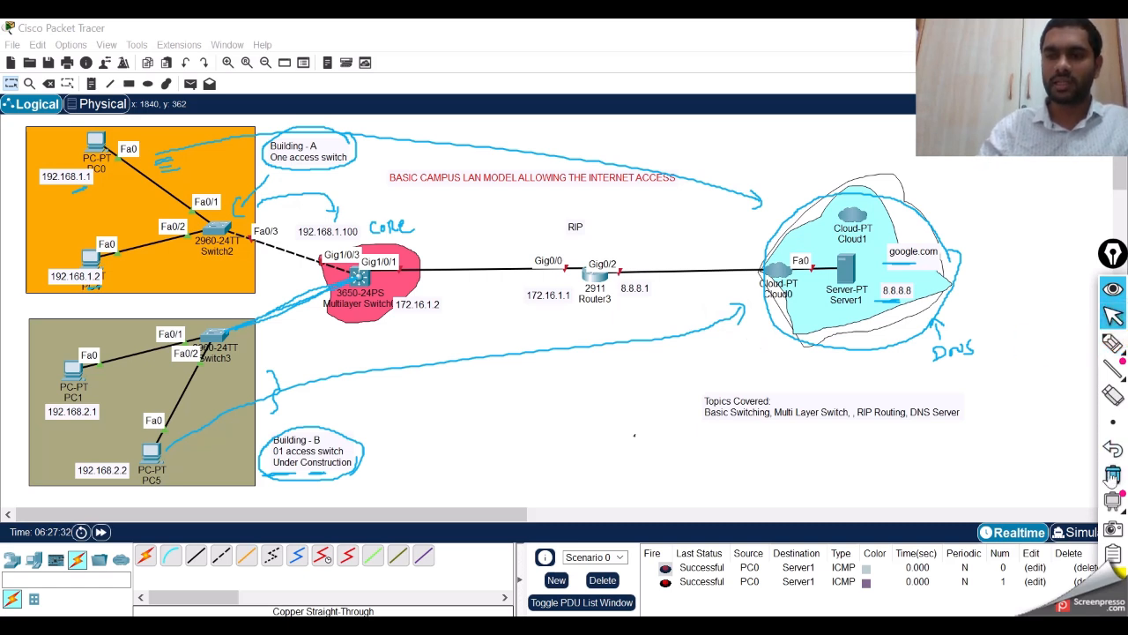
{"action": "left_click", "coordinate": [1112, 475]}
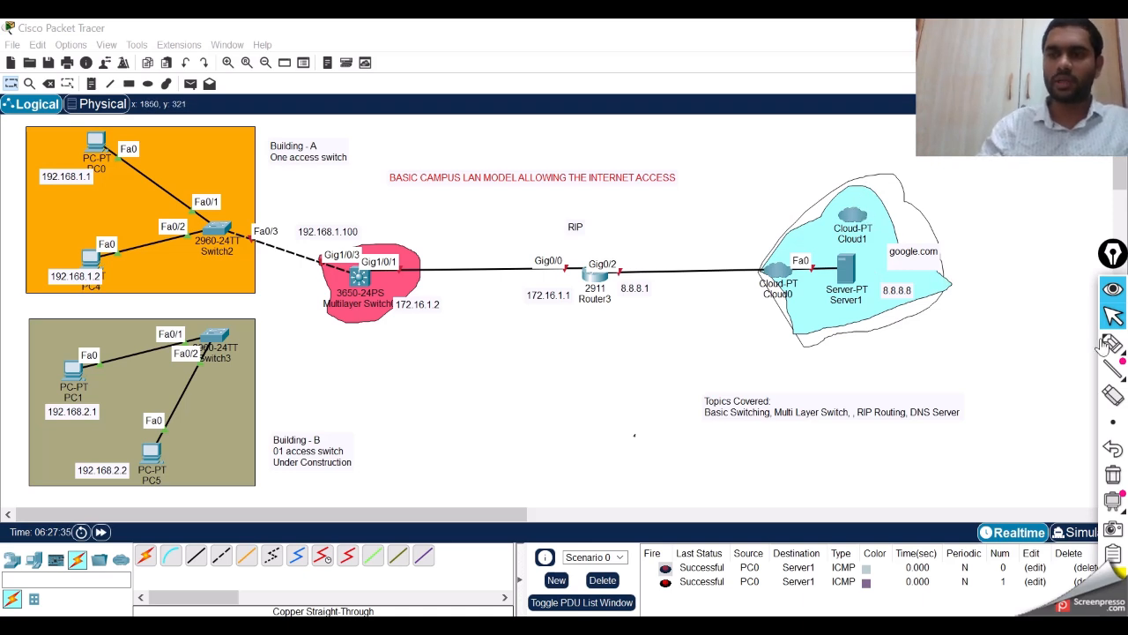
Step: Circle the RIP label, loop around the path from the multilayer switch to Cloud0, and handwrite an underlined "RIP" above it
{"action": "mouse_move", "coordinate": [1112, 345]}
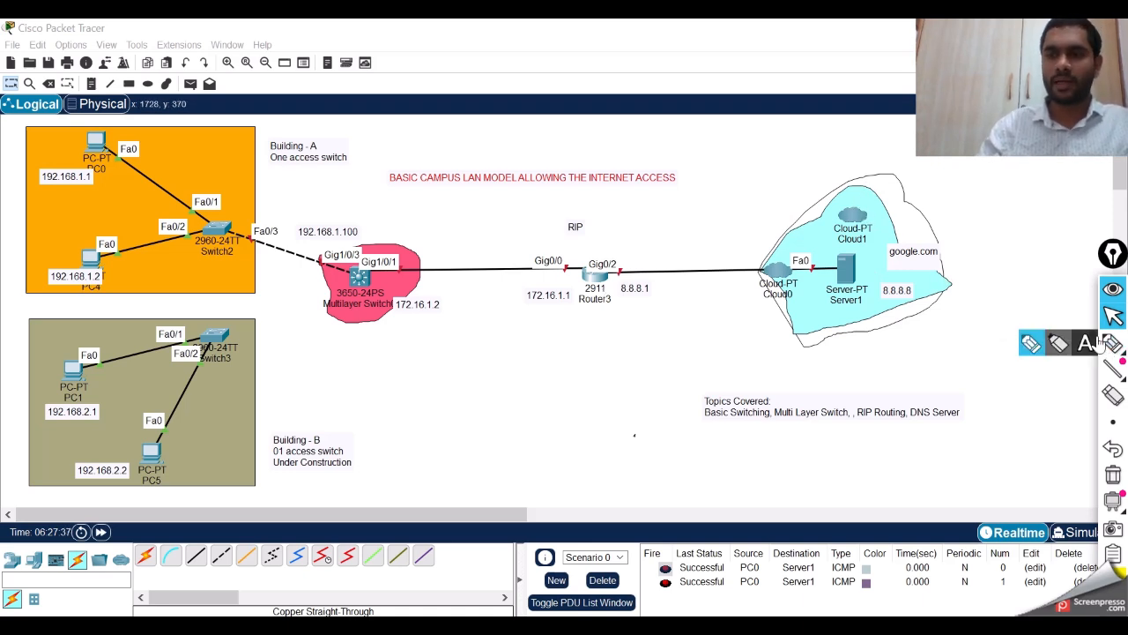
{"action": "left_click", "coordinate": [1027, 349]}
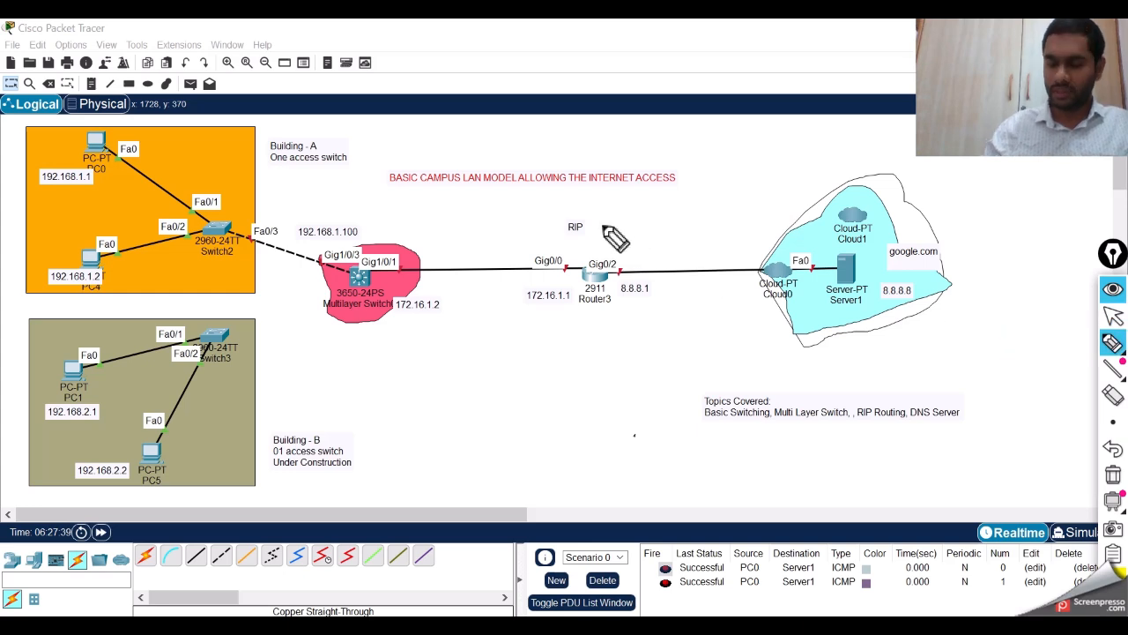
{"action": "mouse_move", "coordinate": [581, 209]}
{"action": "left_mouse_down"}
{"action": "mouse_move", "coordinate": [603, 224]}
{"action": "mouse_move", "coordinate": [584, 208]}
{"action": "left_mouse_up"}
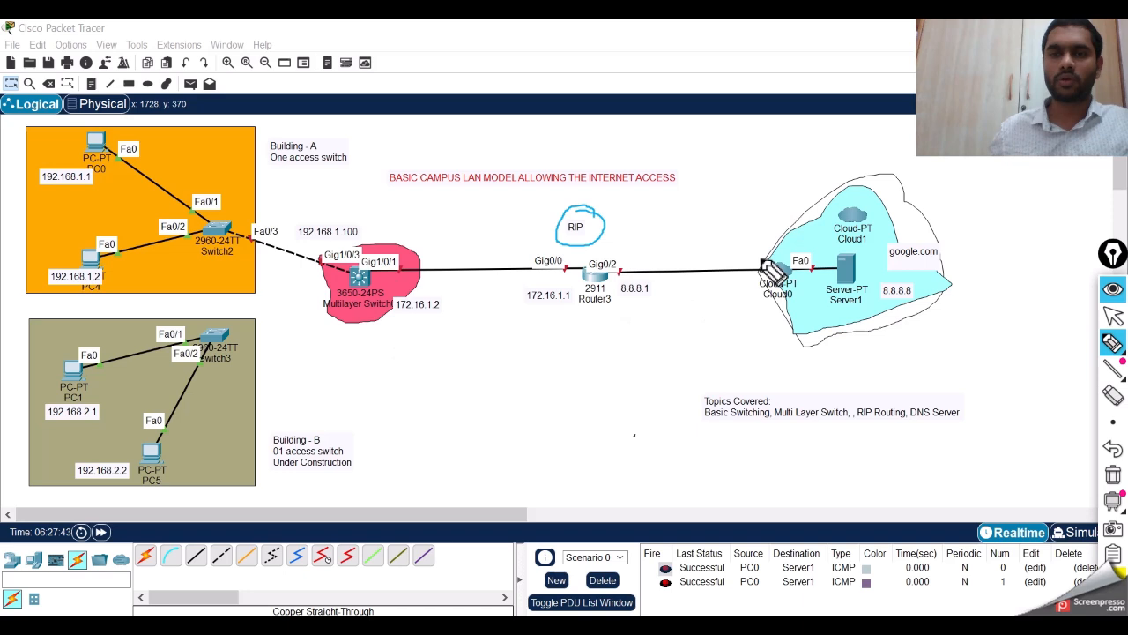
{"action": "mouse_move", "coordinate": [763, 258]}
{"action": "left_mouse_down"}
{"action": "mouse_move", "coordinate": [588, 230]}
{"action": "mouse_move", "coordinate": [387, 300]}
{"action": "mouse_move", "coordinate": [753, 292]}
{"action": "mouse_move", "coordinate": [634, 271]}
{"action": "left_mouse_up"}
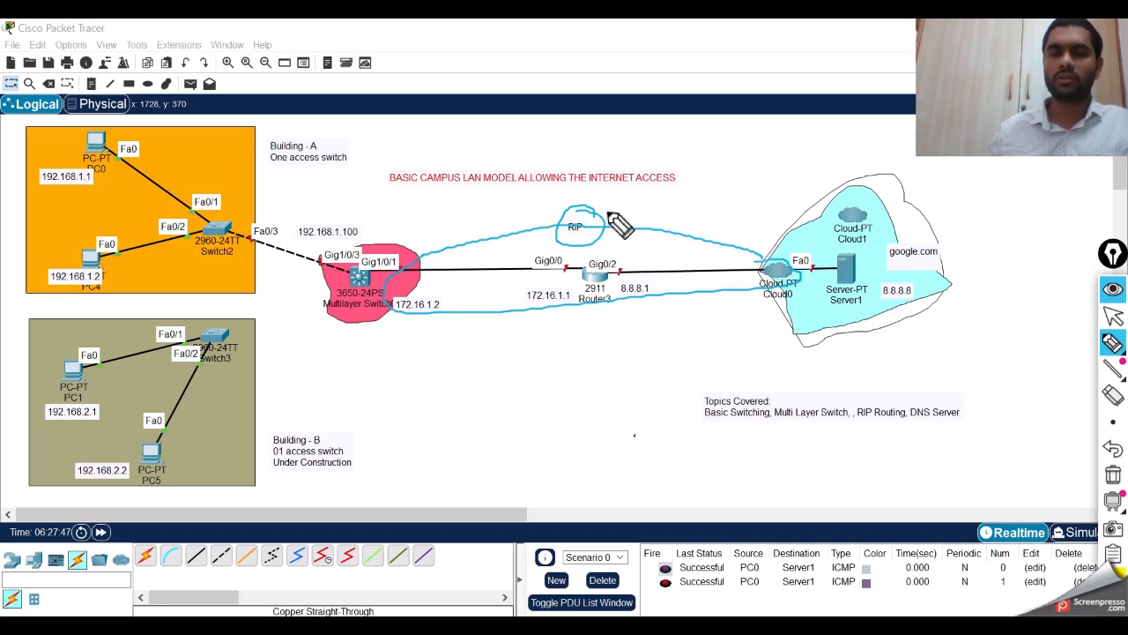
{"action": "mouse_move", "coordinate": [624, 202]}
{"action": "left_mouse_down"}
{"action": "mouse_move", "coordinate": [604, 208]}
{"action": "mouse_move", "coordinate": [614, 219]}
{"action": "left_mouse_up"}
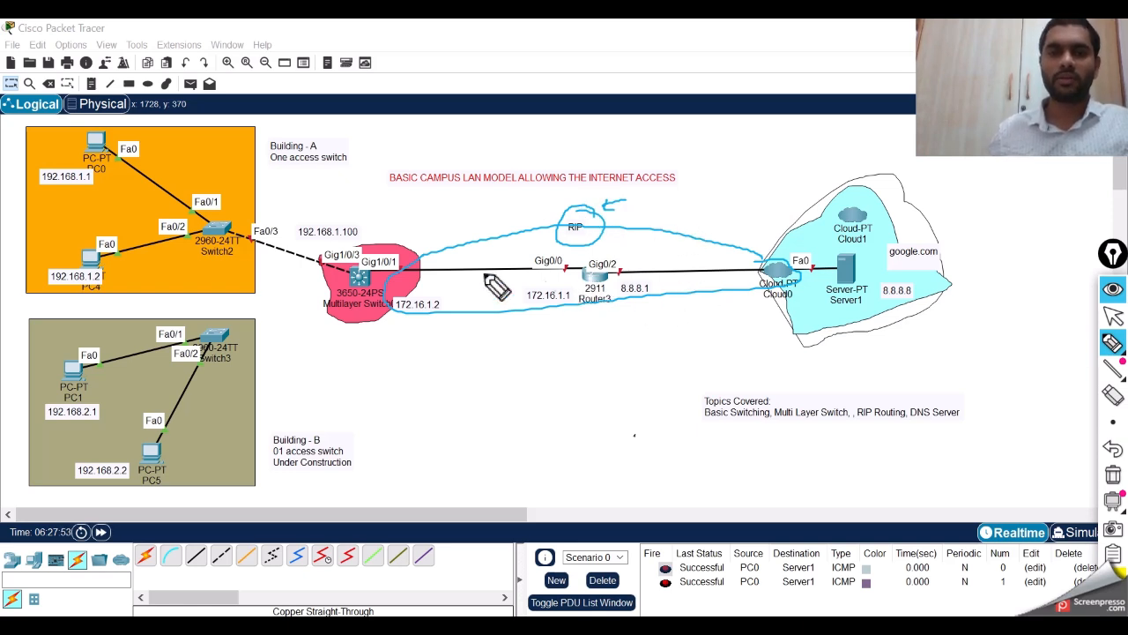
{"action": "mouse_move", "coordinate": [419, 218]}
{"action": "left_mouse_down"}
{"action": "mouse_move", "coordinate": [425, 228]}
{"action": "mouse_move", "coordinate": [450, 214]}
{"action": "mouse_move", "coordinate": [445, 236]}
{"action": "mouse_move", "coordinate": [478, 235]}
{"action": "left_mouse_up"}
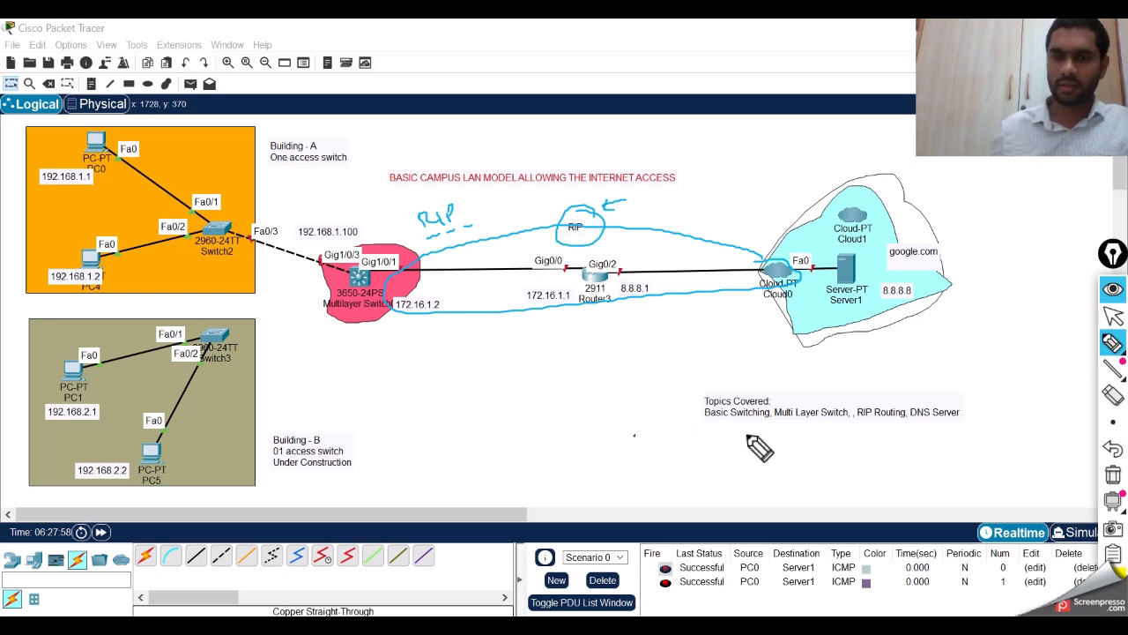
Step: Underline the four topics in the Topics Covered note, clear the annotations, and return to the normal pointer
{"action": "mouse_move", "coordinate": [705, 424]}
{"action": "left_mouse_down"}
{"action": "mouse_move", "coordinate": [820, 426]}
{"action": "mouse_move", "coordinate": [835, 448]}
{"action": "mouse_move", "coordinate": [888, 425]}
{"action": "mouse_move", "coordinate": [957, 427]}
{"action": "left_mouse_up"}
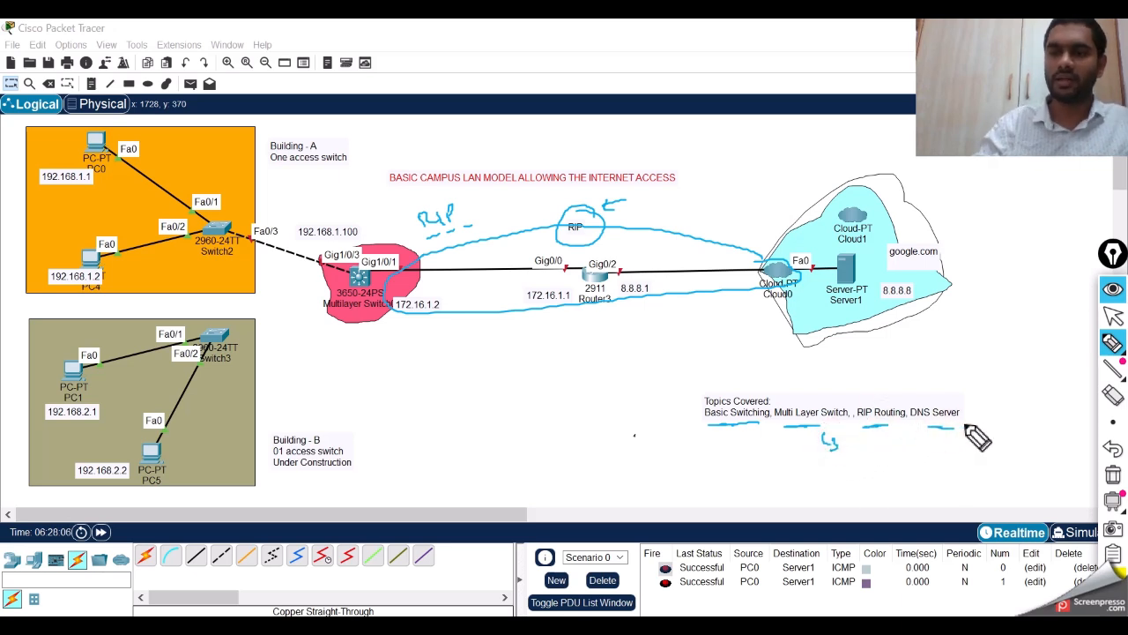
{"action": "left_click", "coordinate": [1114, 476]}
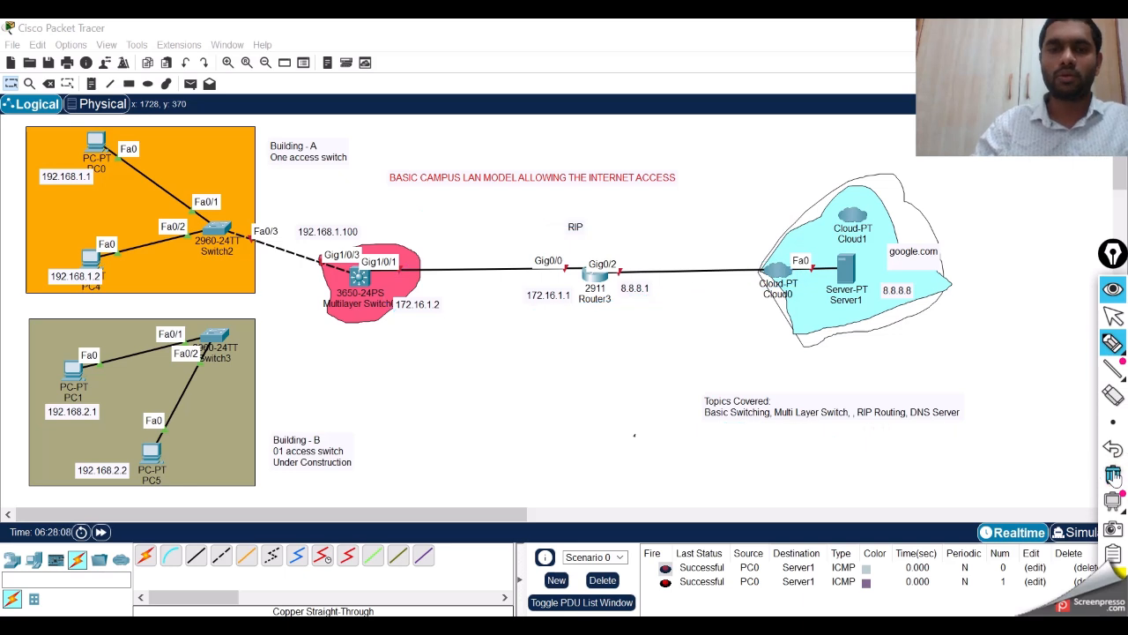
{"action": "left_click", "coordinate": [1114, 319]}
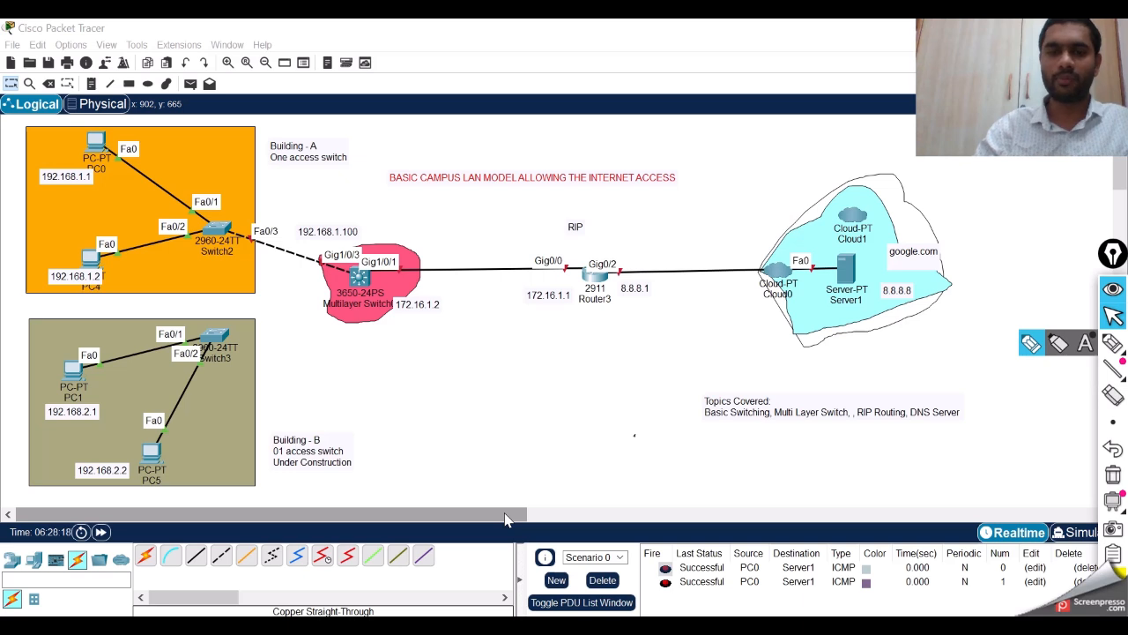
Step: Move the 192.168.1.1 label closer to PC0 in the Building - A area
{"action": "left_click_drag", "start_coordinate": [504, 516], "coordinate": [516, 520]}
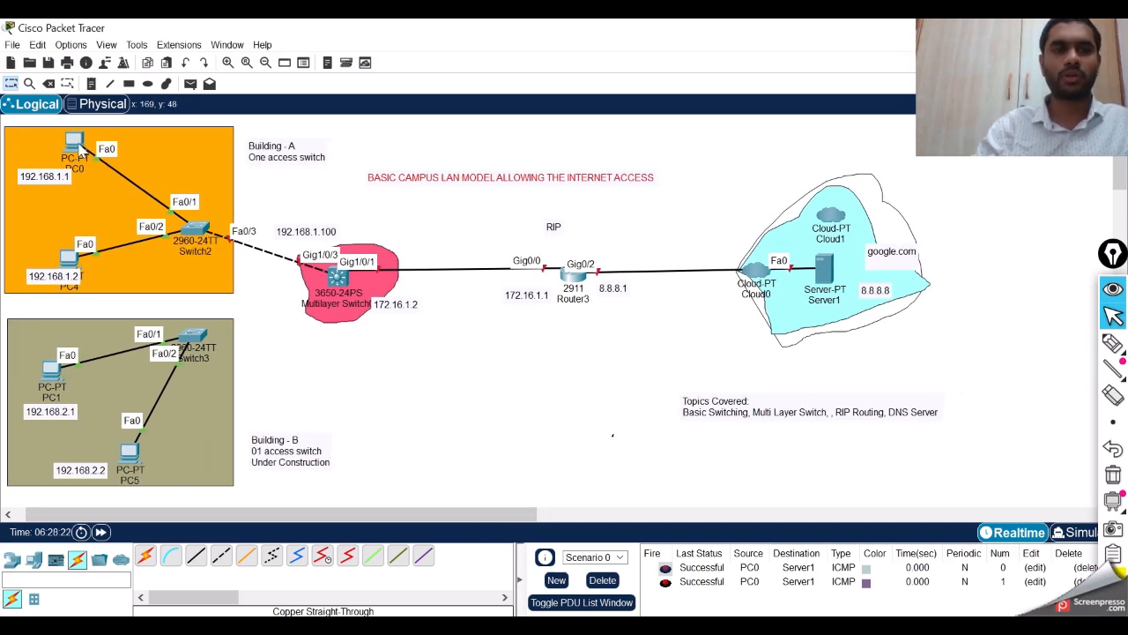
{"action": "left_click_drag", "start_coordinate": [50, 183], "coordinate": [59, 170]}
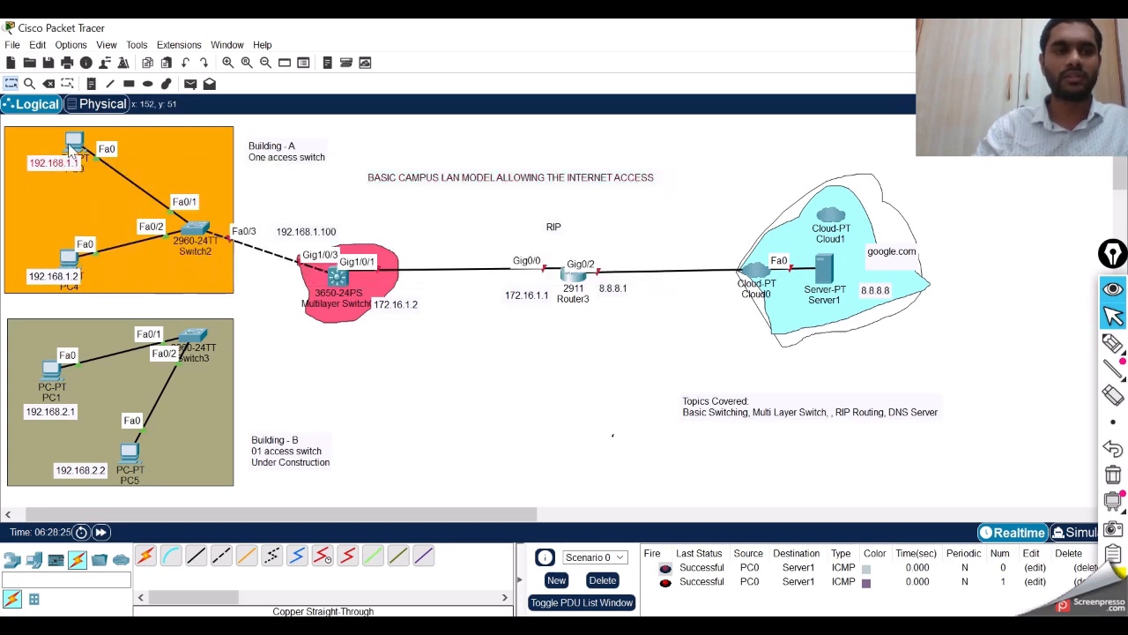
Step: Review PC0's IPv4 address, subnet mask and default gateway, and point out the matching 192.168.1.100 gateway label beside the multilayer switch
{"action": "left_click", "coordinate": [73, 138]}
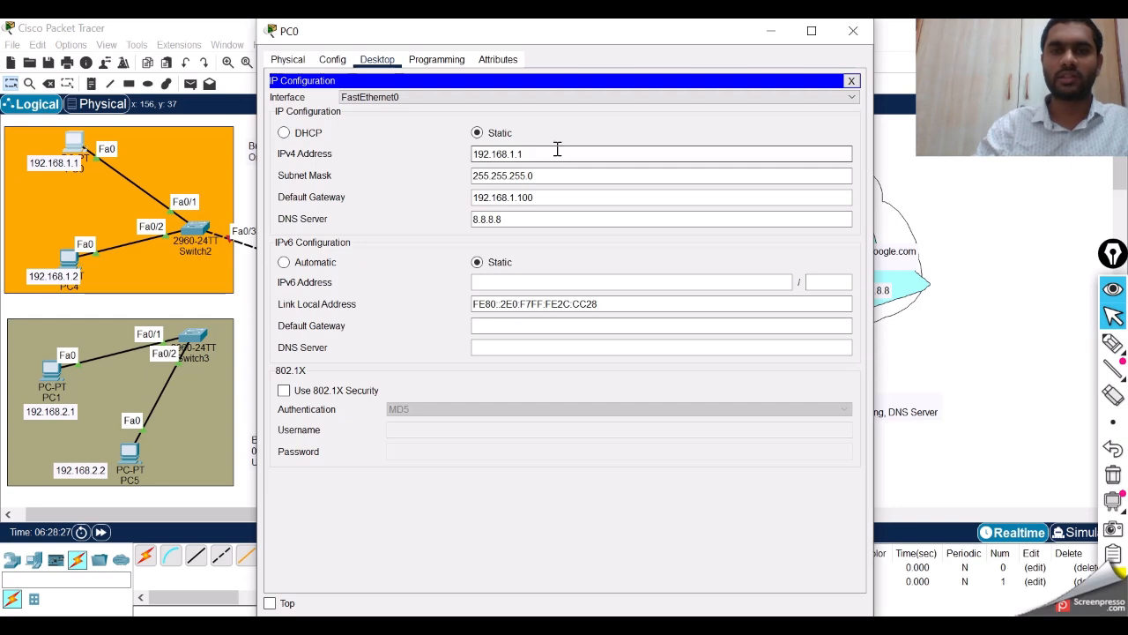
{"action": "left_click_drag", "start_coordinate": [534, 154], "coordinate": [472, 155]}
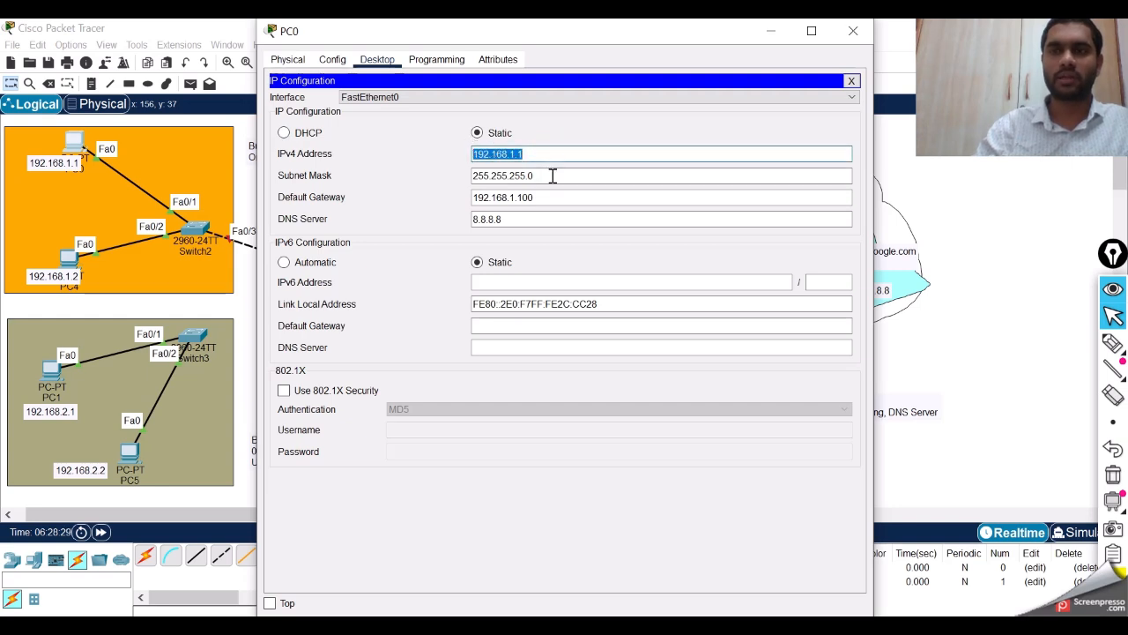
{"action": "left_click_drag", "start_coordinate": [552, 175], "coordinate": [473, 175]}
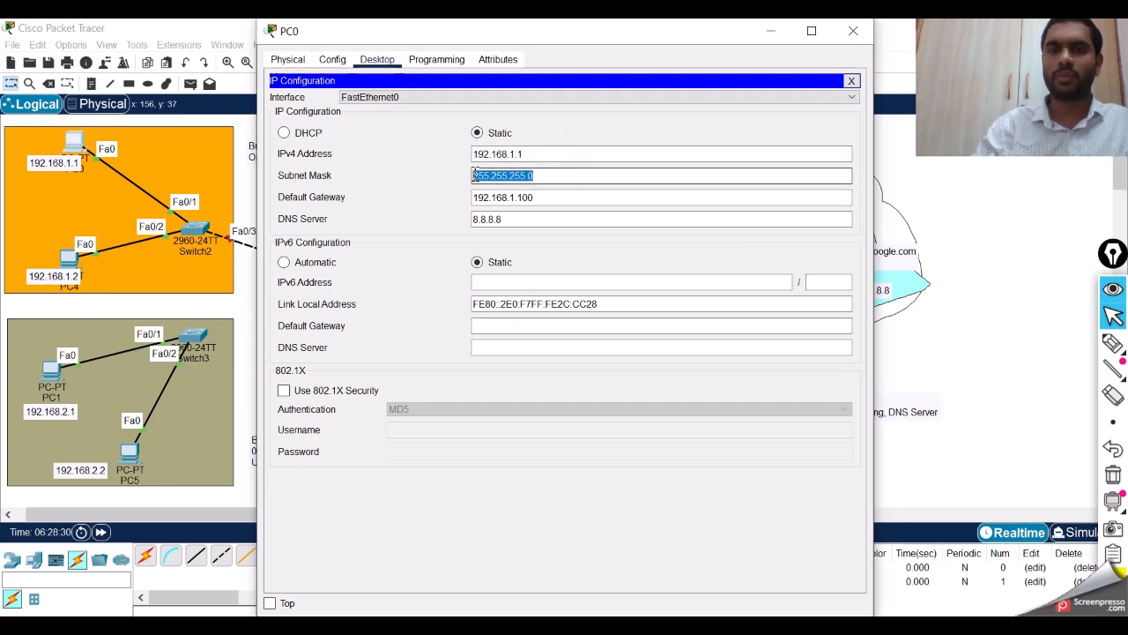
{"action": "left_click", "coordinate": [543, 199]}
{"action": "left_click_drag", "start_coordinate": [543, 199], "coordinate": [473, 199]}
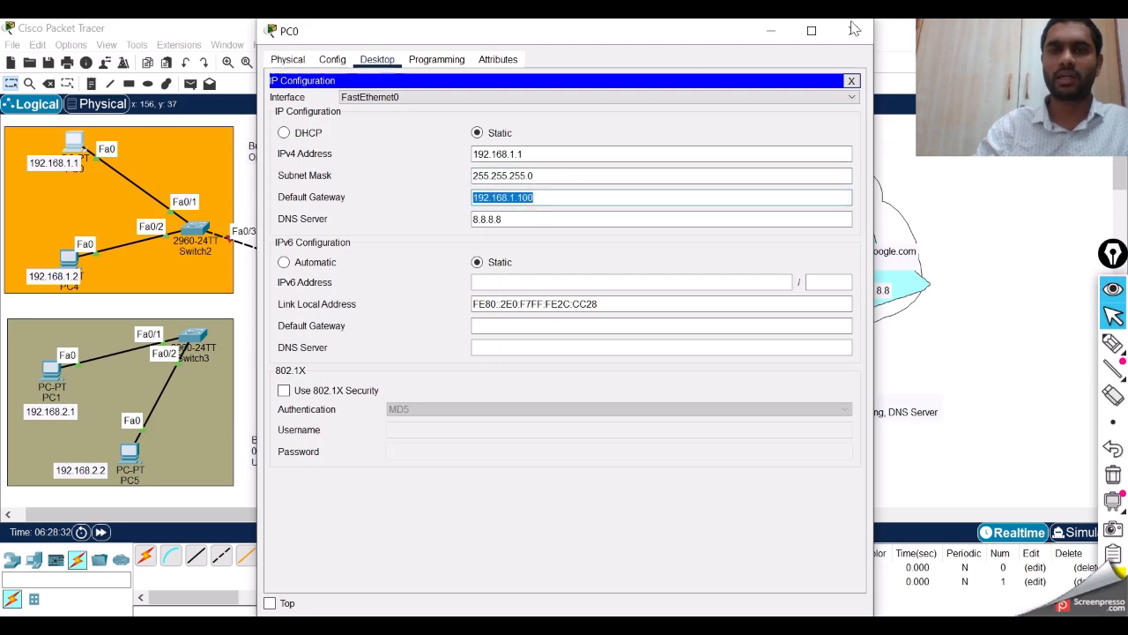
{"action": "left_click", "coordinate": [769, 35]}
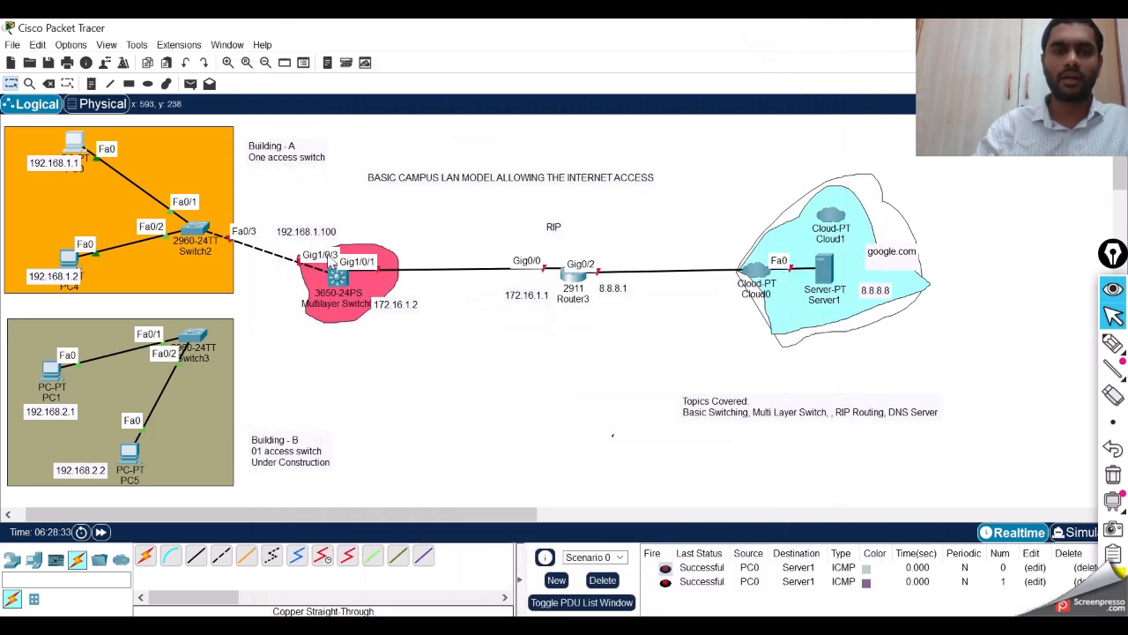
{"action": "mouse_move", "coordinate": [319, 236]}
{"action": "left_mouse_down"}
{"action": "mouse_move", "coordinate": [314, 245]}
{"action": "mouse_move", "coordinate": [326, 243]}
{"action": "left_mouse_up"}
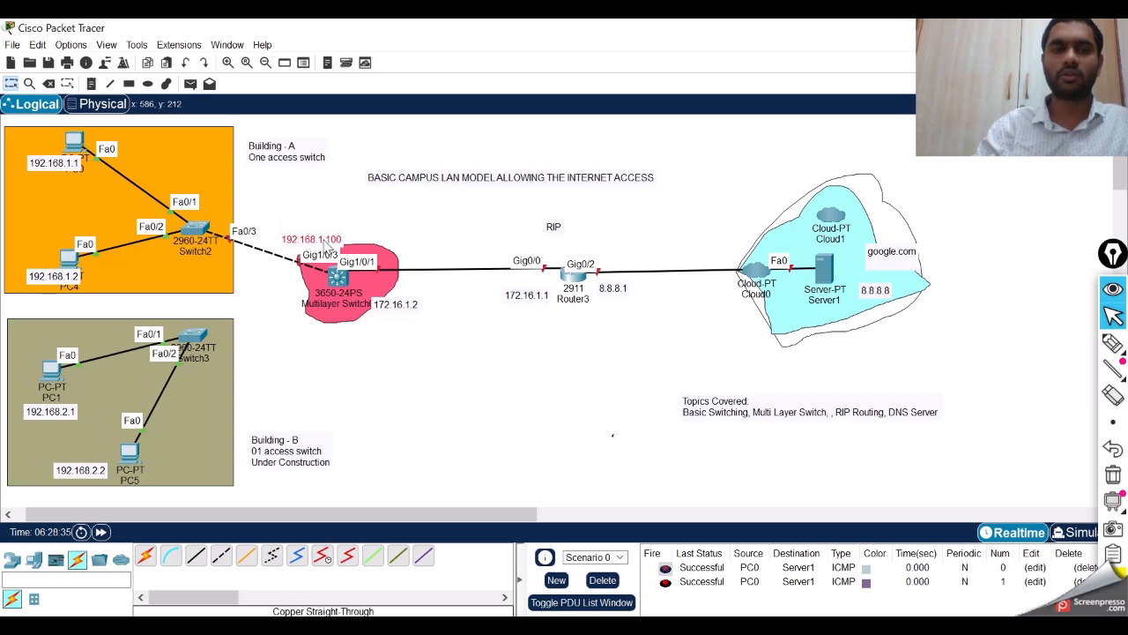
Step: Open PC4's IP configuration, highlight its IPv4 address, and close the device window after reviewing it
{"action": "double_click", "coordinate": [70, 258]}
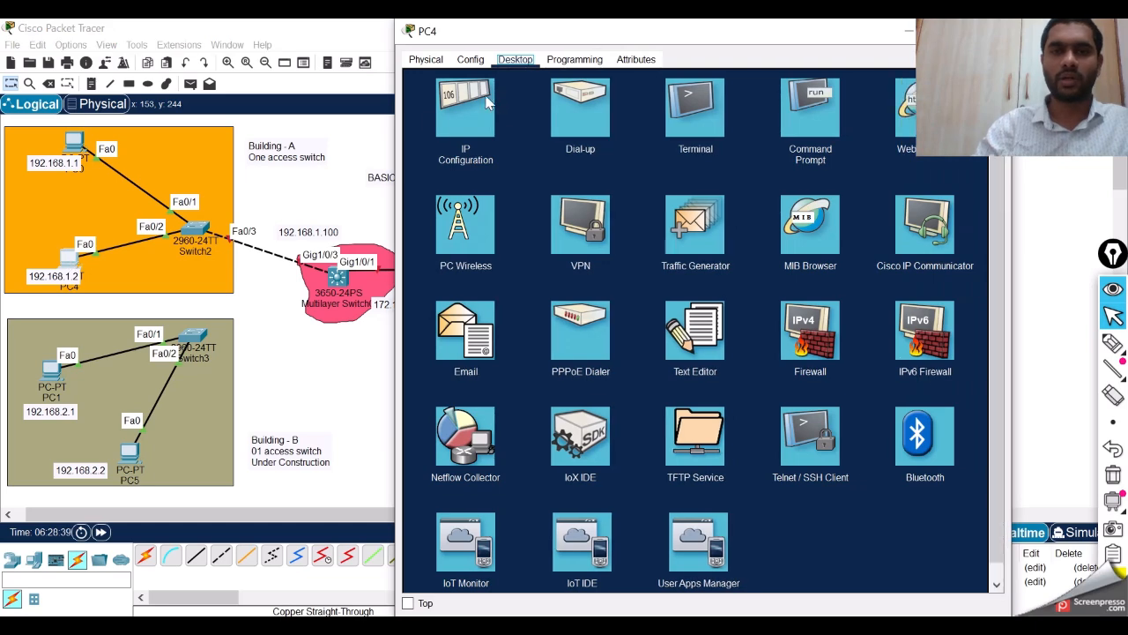
{"action": "left_click", "coordinate": [486, 104]}
{"action": "double_click", "coordinate": [684, 156]}
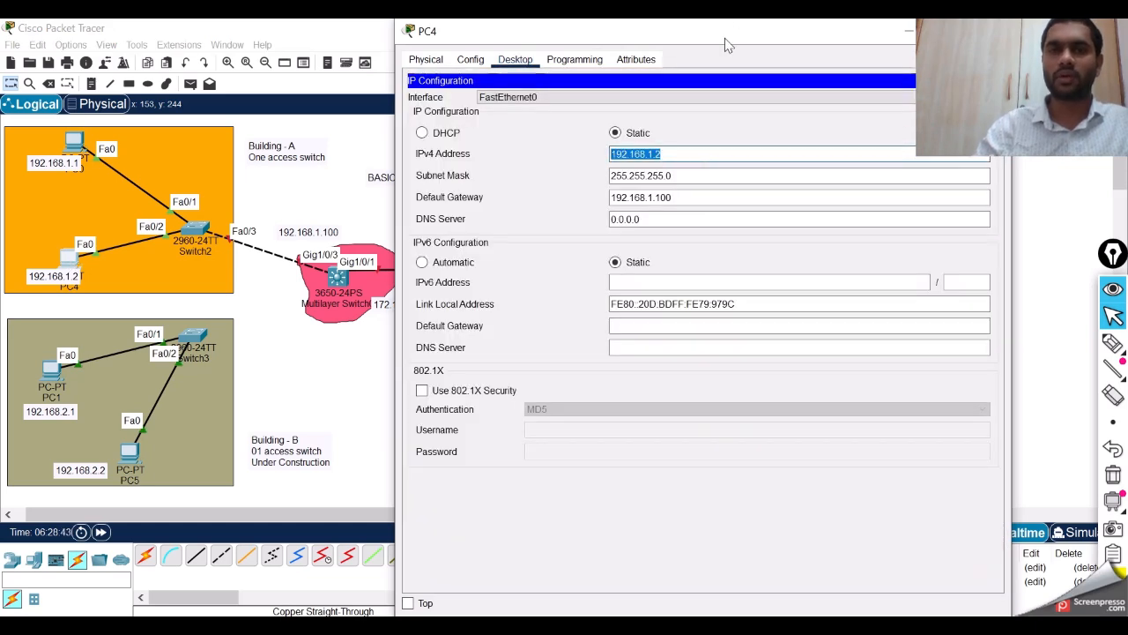
{"action": "left_click_drag", "start_coordinate": [724, 42], "coordinate": [629, 60]}
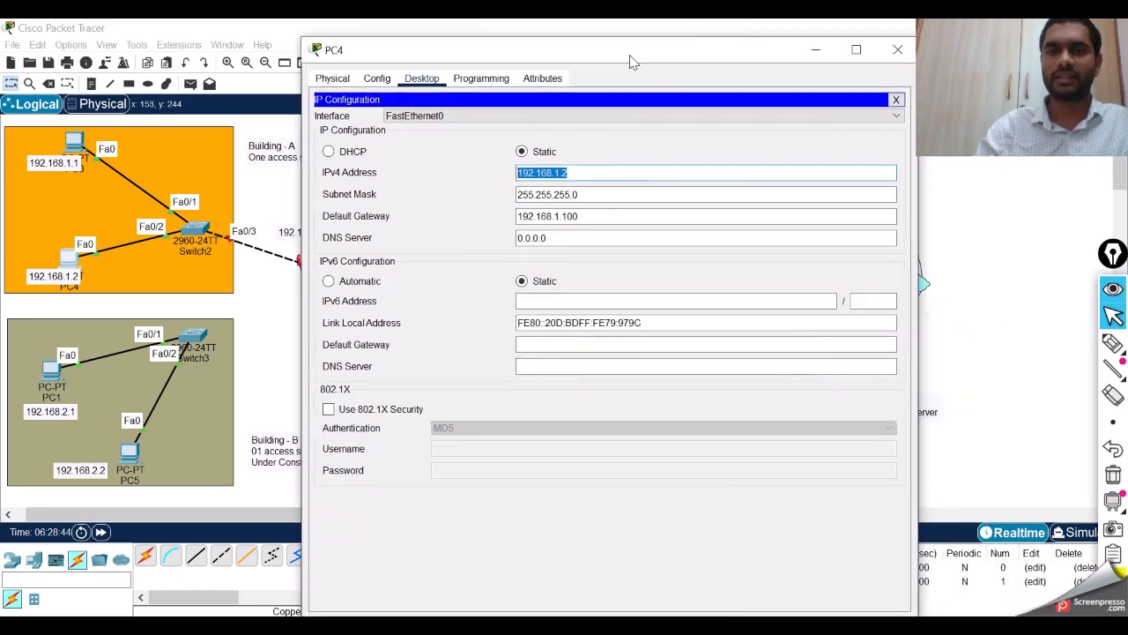
{"action": "left_click", "coordinate": [894, 56]}
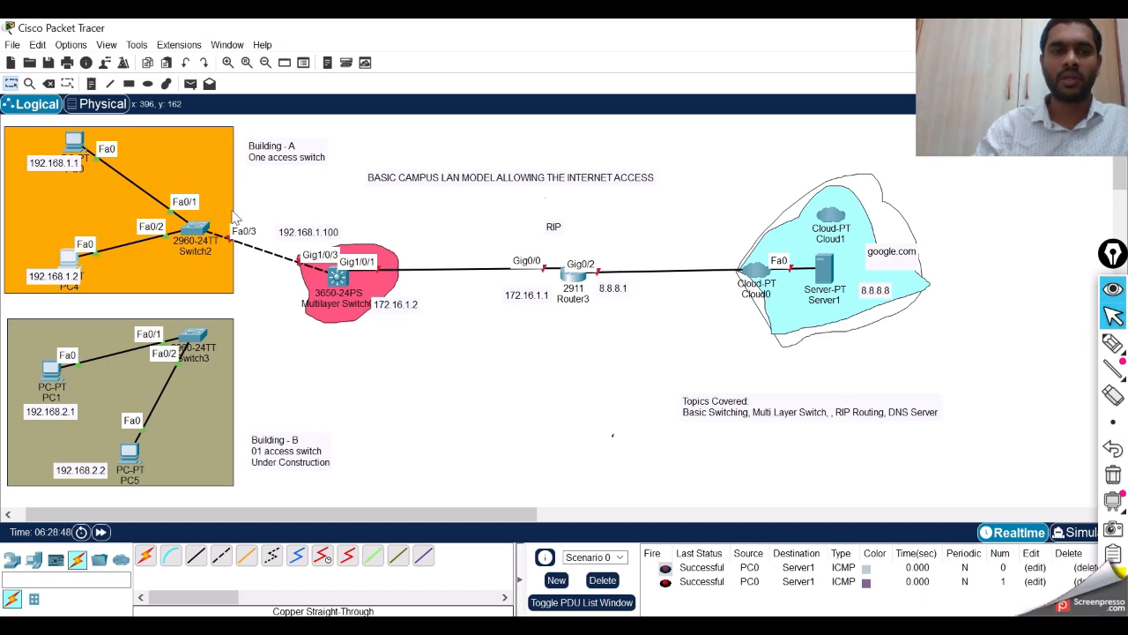
Step: With the pen, circle Switch2 and Switch3 and draw arrows from PC0 to Switch2 and from Switch2 to the multilayer switch
{"action": "left_click", "coordinate": [1113, 342]}
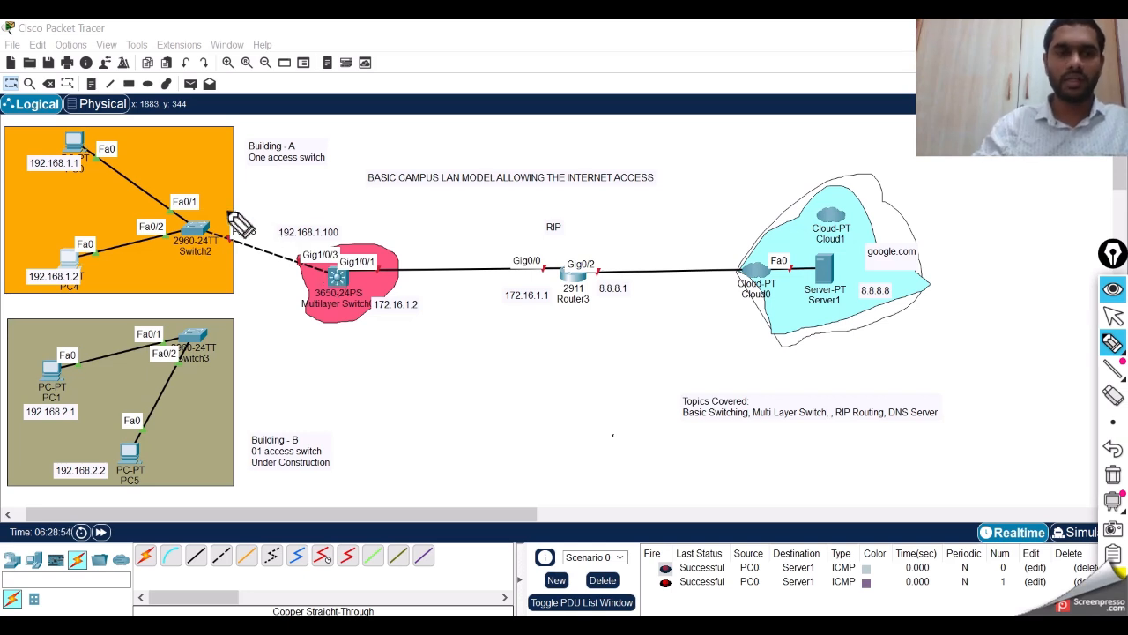
{"action": "mouse_move", "coordinate": [211, 214]}
{"action": "left_mouse_down"}
{"action": "mouse_move", "coordinate": [187, 231]}
{"action": "mouse_move", "coordinate": [203, 252]}
{"action": "mouse_move", "coordinate": [266, 201]}
{"action": "left_mouse_up"}
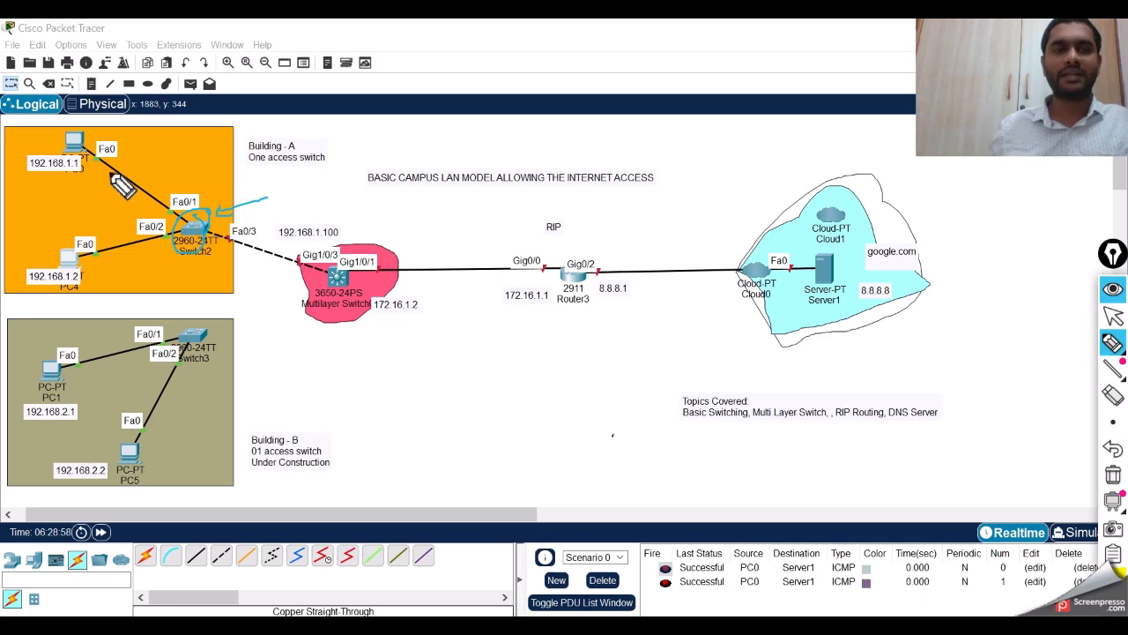
{"action": "left_click_drag", "start_coordinate": [101, 170], "coordinate": [176, 220]}
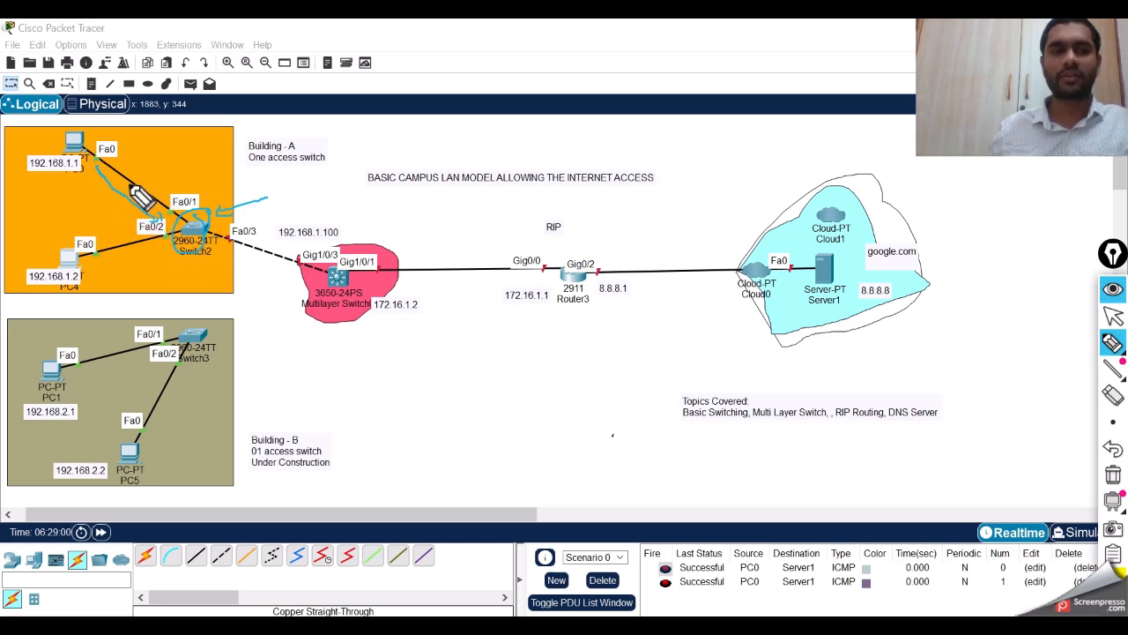
{"action": "left_click_drag", "start_coordinate": [230, 251], "coordinate": [289, 279]}
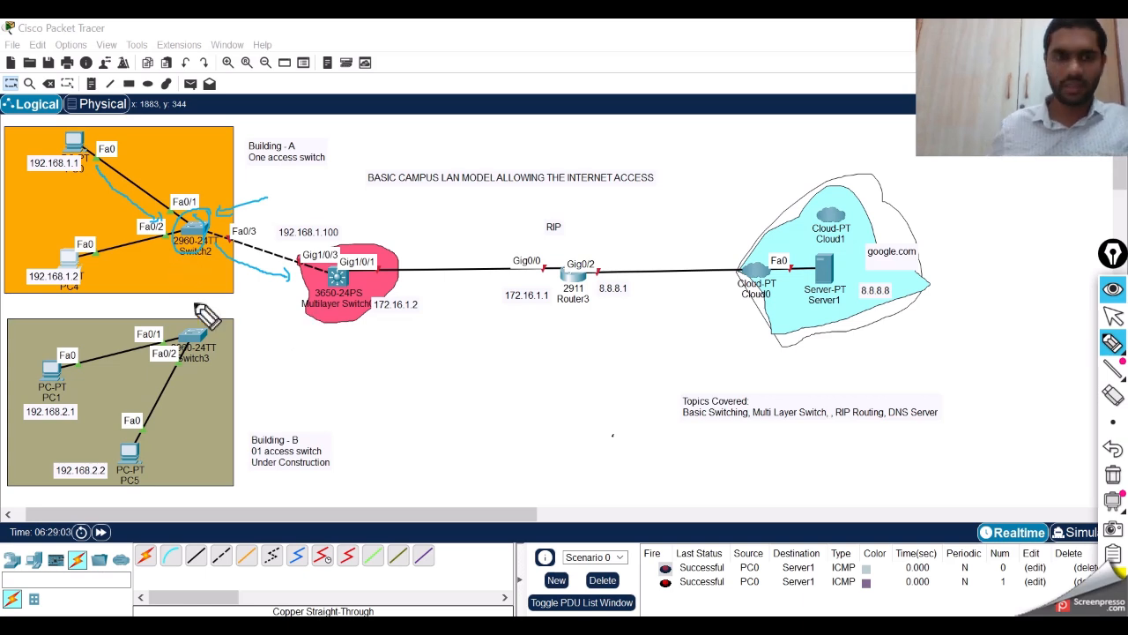
{"action": "left_click_drag", "start_coordinate": [221, 324], "coordinate": [210, 313]}
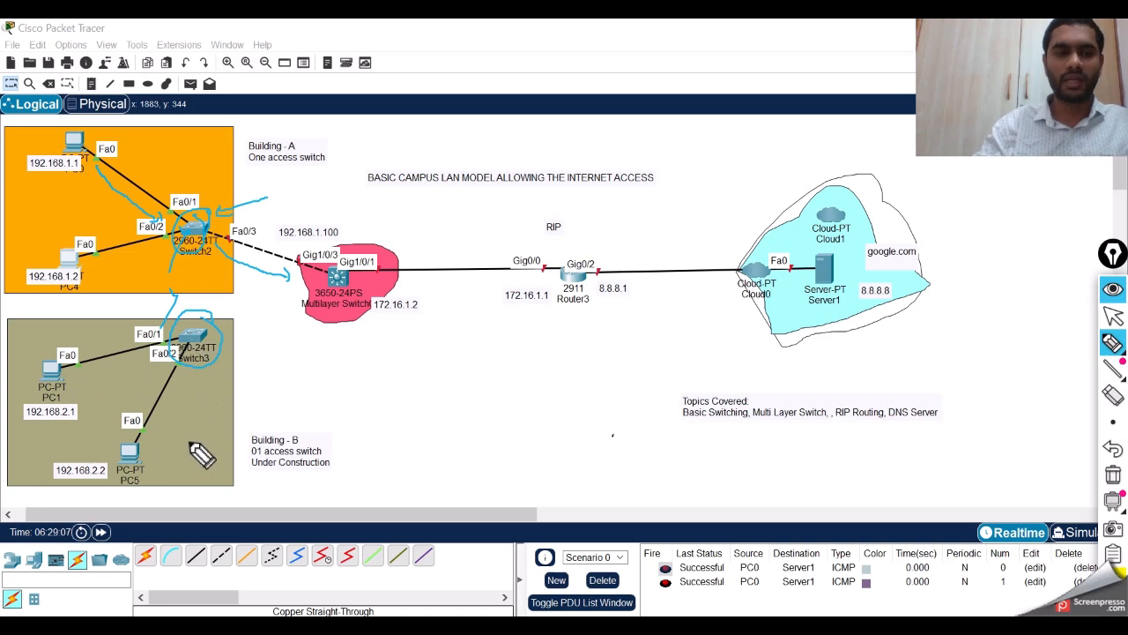
Step: Handwrite "vlan1" in Building - A and, with an arrow, beside Building - B, and clear all pen annotations
{"action": "mouse_move", "coordinate": [40, 209]}
{"action": "left_mouse_down"}
{"action": "mouse_move", "coordinate": [54, 195]}
{"action": "mouse_move", "coordinate": [92, 212]}
{"action": "left_mouse_up"}
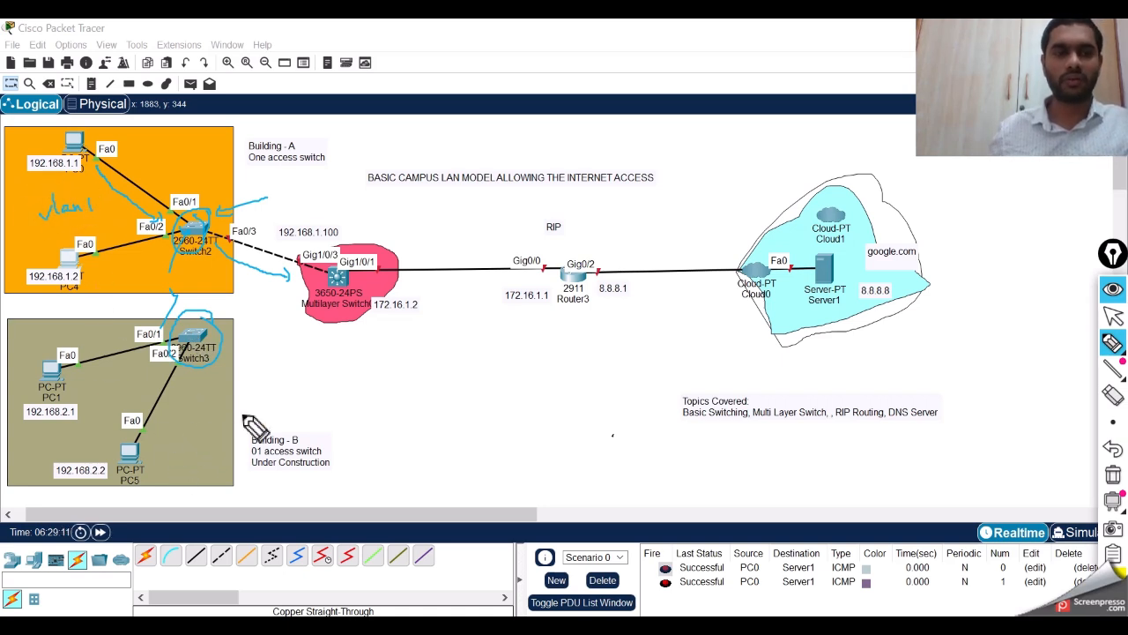
{"action": "left_click_drag", "start_coordinate": [218, 414], "coordinate": [243, 411]}
{"action": "left_click_drag", "start_coordinate": [236, 405], "coordinate": [238, 419]}
{"action": "left_click_drag", "start_coordinate": [249, 399], "coordinate": [260, 393]}
{"action": "mouse_move", "coordinate": [262, 387]}
{"action": "left_mouse_down"}
{"action": "mouse_move", "coordinate": [266, 405]}
{"action": "mouse_move", "coordinate": [290, 405]}
{"action": "left_mouse_up"}
{"action": "left_click_drag", "start_coordinate": [294, 393], "coordinate": [296, 405]}
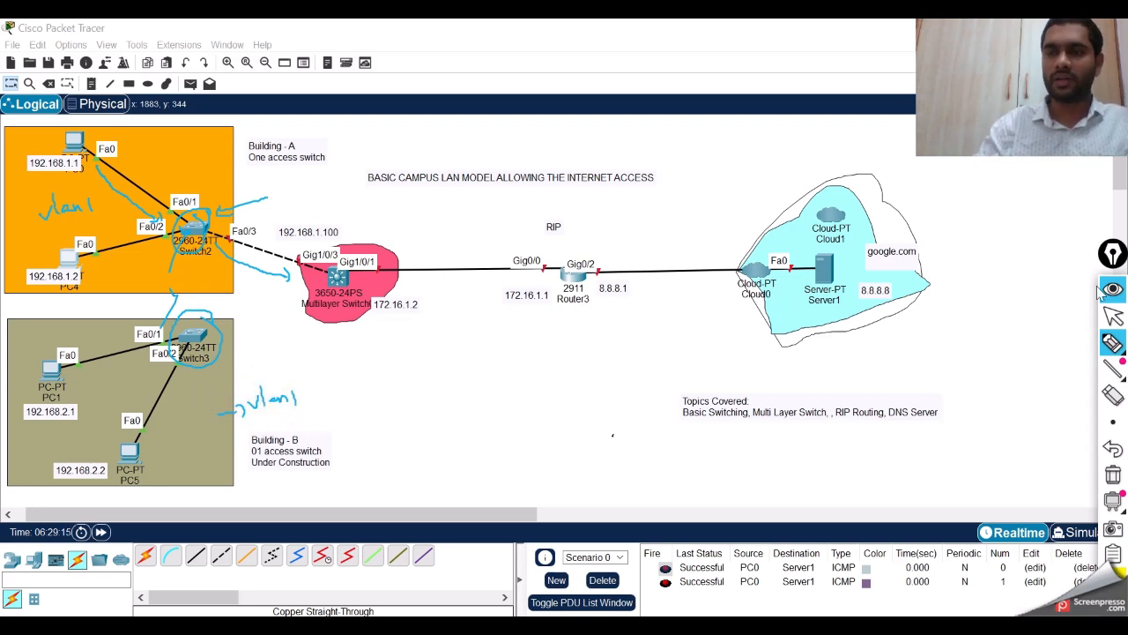
{"action": "left_click", "coordinate": [1111, 315]}
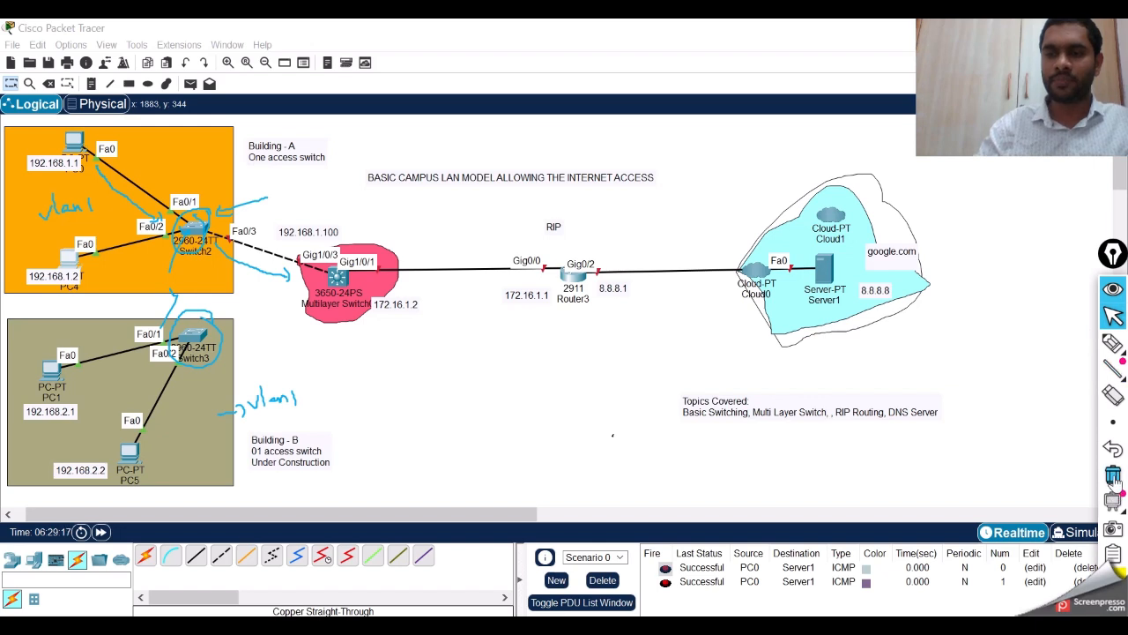
{"action": "left_click", "coordinate": [1113, 475]}
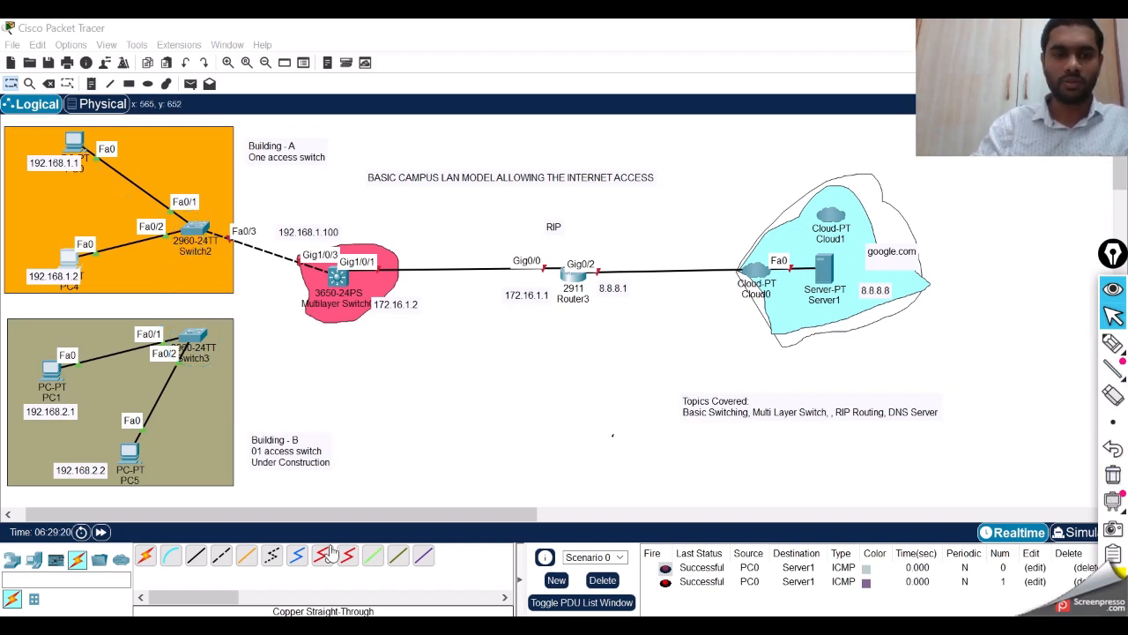
Step: Open the 3650-24PS multilayer switch's device window and try to access its command line interface
{"action": "left_click_drag", "start_coordinate": [319, 517], "coordinate": [397, 517]}
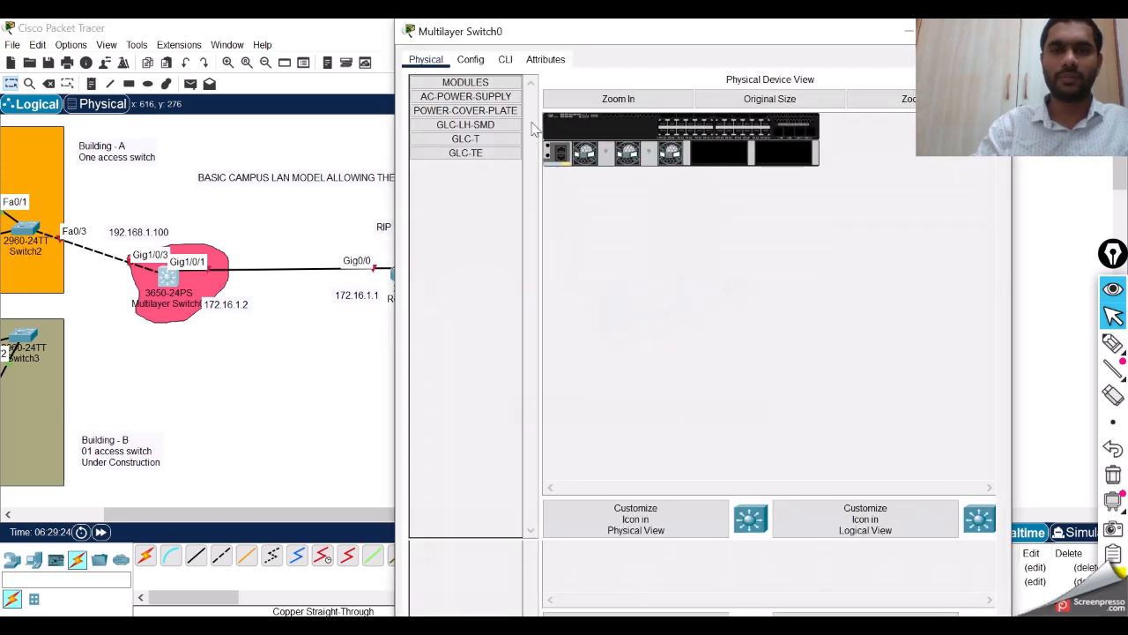
{"action": "left_click", "coordinate": [505, 59]}
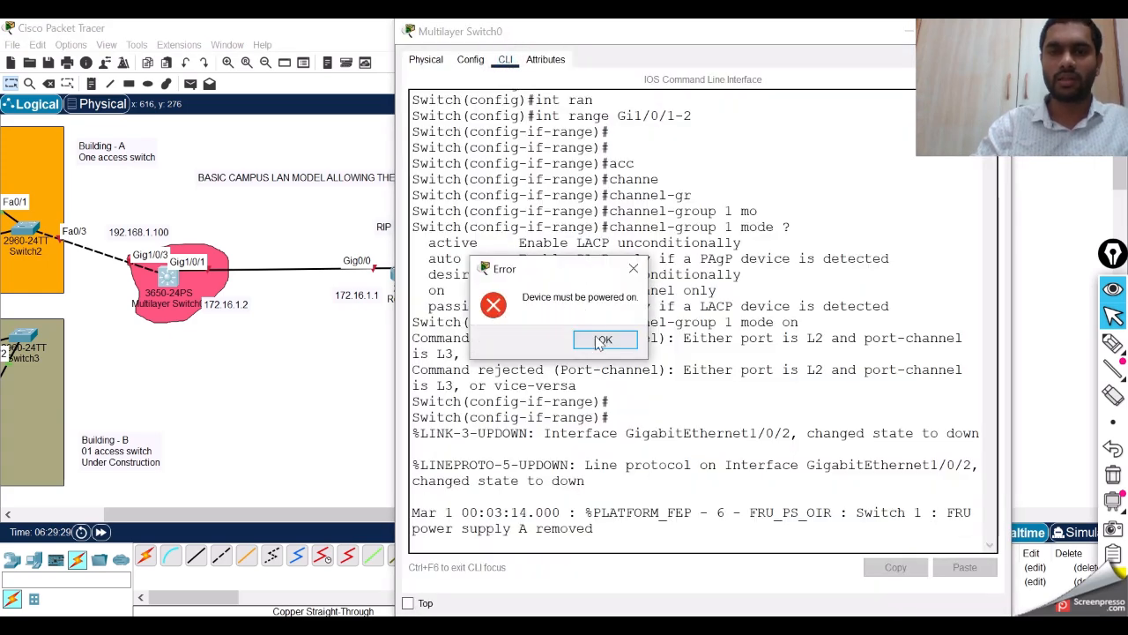
{"action": "left_click", "coordinate": [602, 340]}
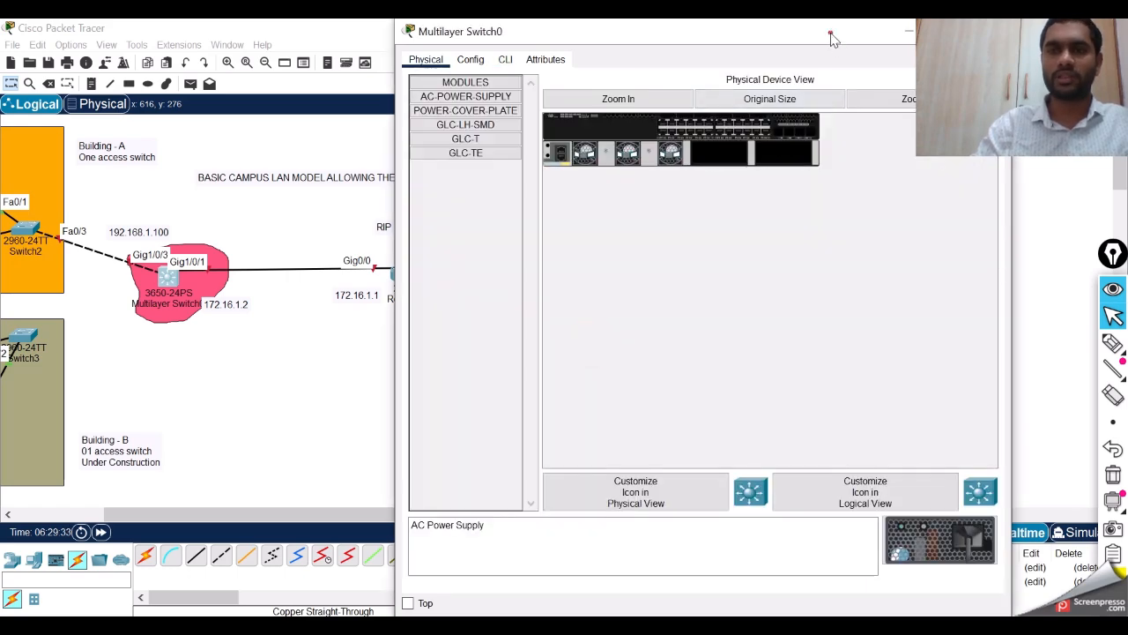
Step: Maximize the multilayer switch window and install an AC power supply module in each of the two empty power bays
{"action": "left_click_drag", "start_coordinate": [833, 39], "coordinate": [769, 48]}
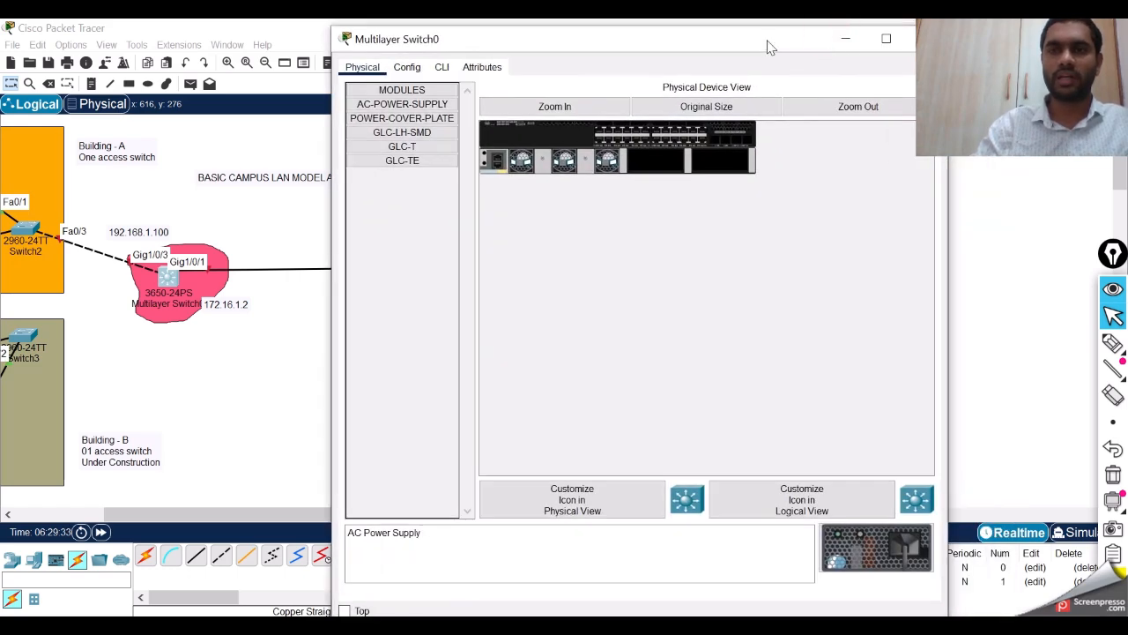
{"action": "left_click", "coordinate": [885, 39]}
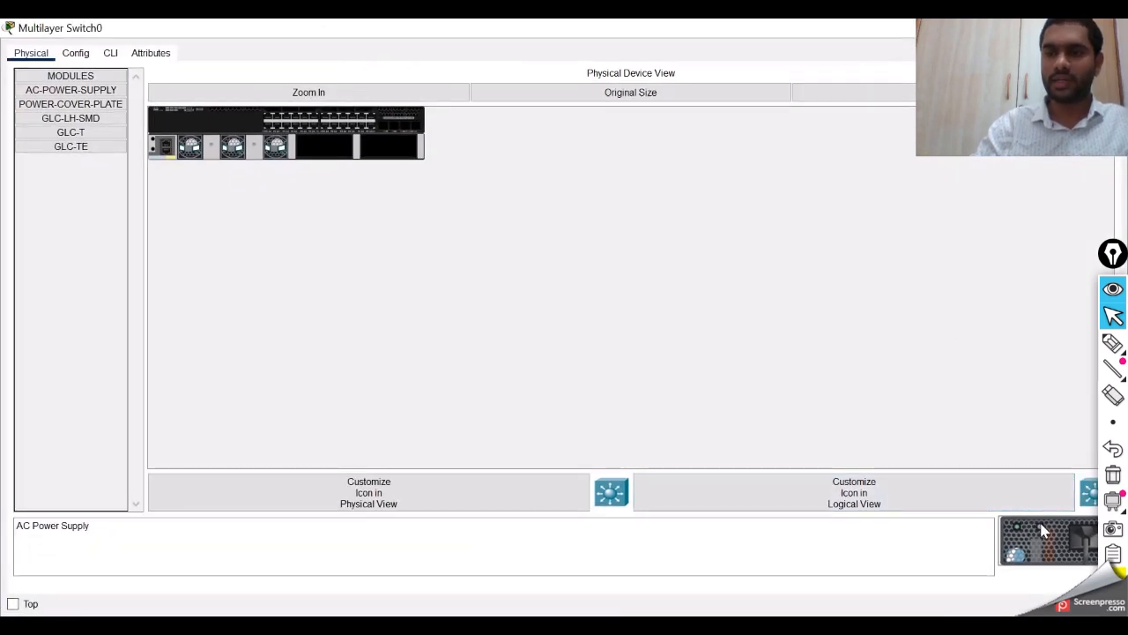
{"action": "left_click_drag", "start_coordinate": [1045, 529], "coordinate": [333, 153]}
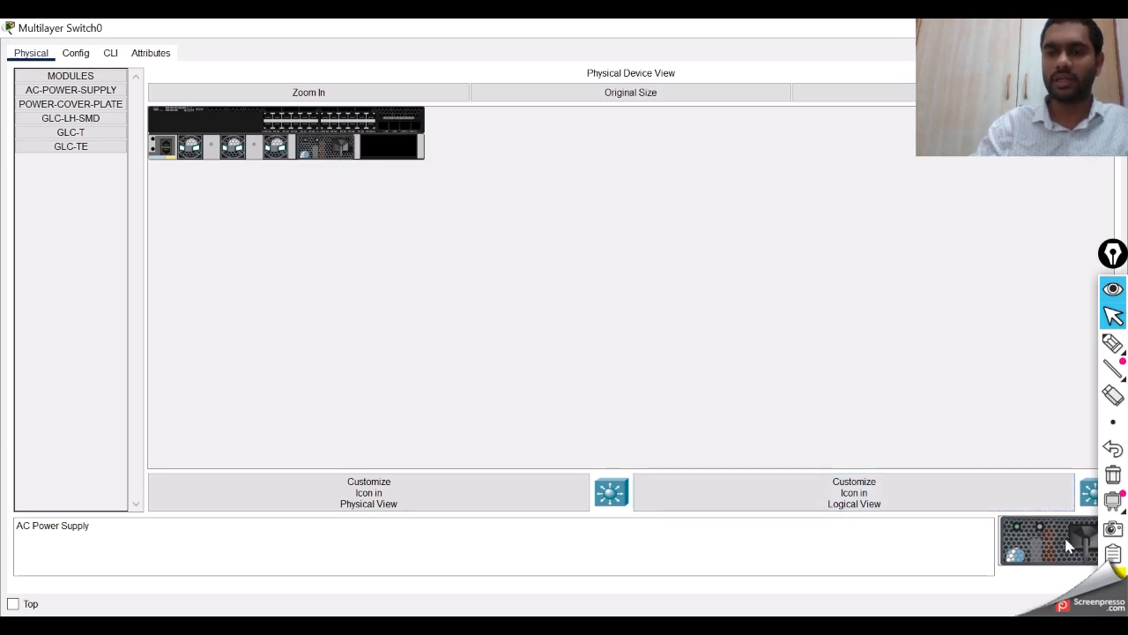
{"action": "left_click_drag", "start_coordinate": [1062, 542], "coordinate": [398, 151]}
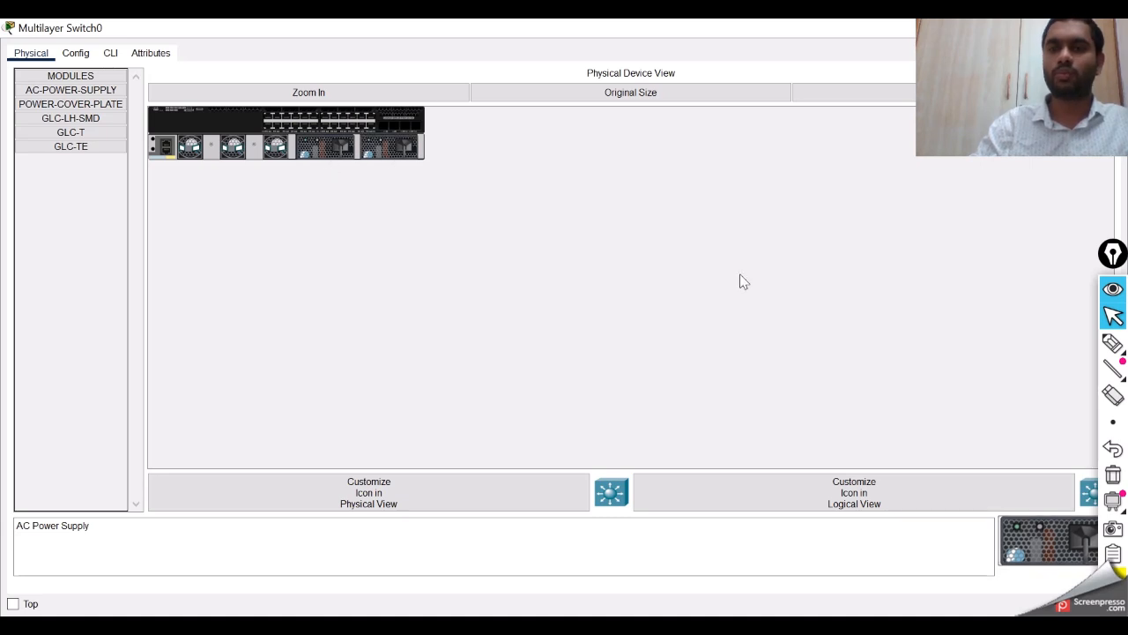
Step: Draw pen lines below the two installed power supplies and handwrite the labels "P1" and "P2" under them
{"action": "left_click", "coordinate": [1112, 343]}
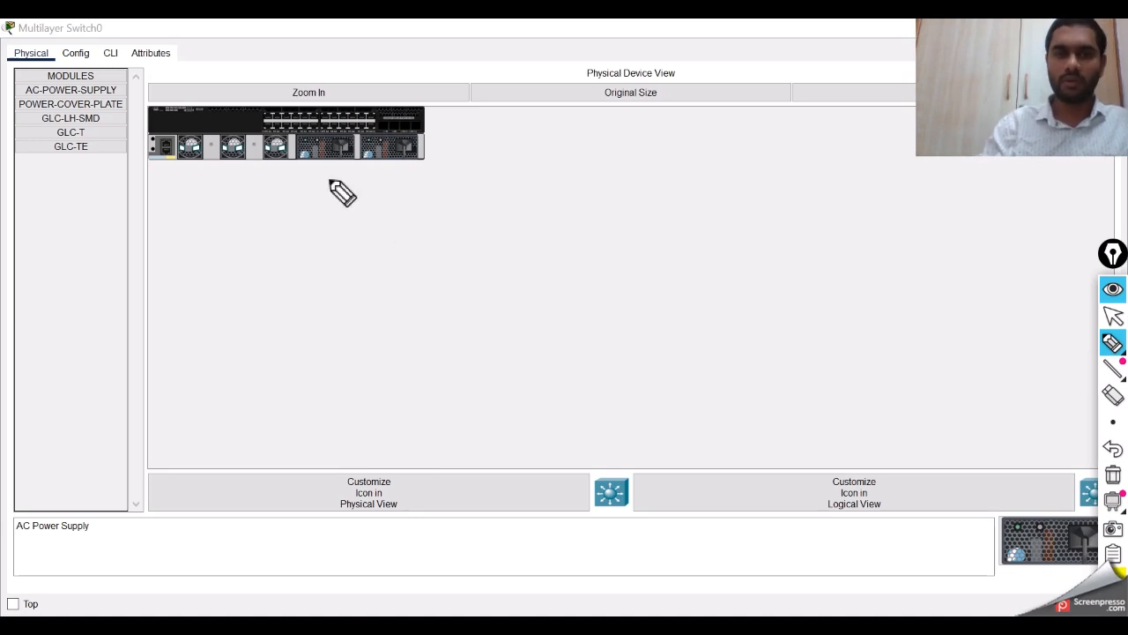
{"action": "mouse_move", "coordinate": [335, 167]}
{"action": "left_mouse_down"}
{"action": "mouse_move", "coordinate": [335, 190]}
{"action": "mouse_move", "coordinate": [306, 192]}
{"action": "left_mouse_up"}
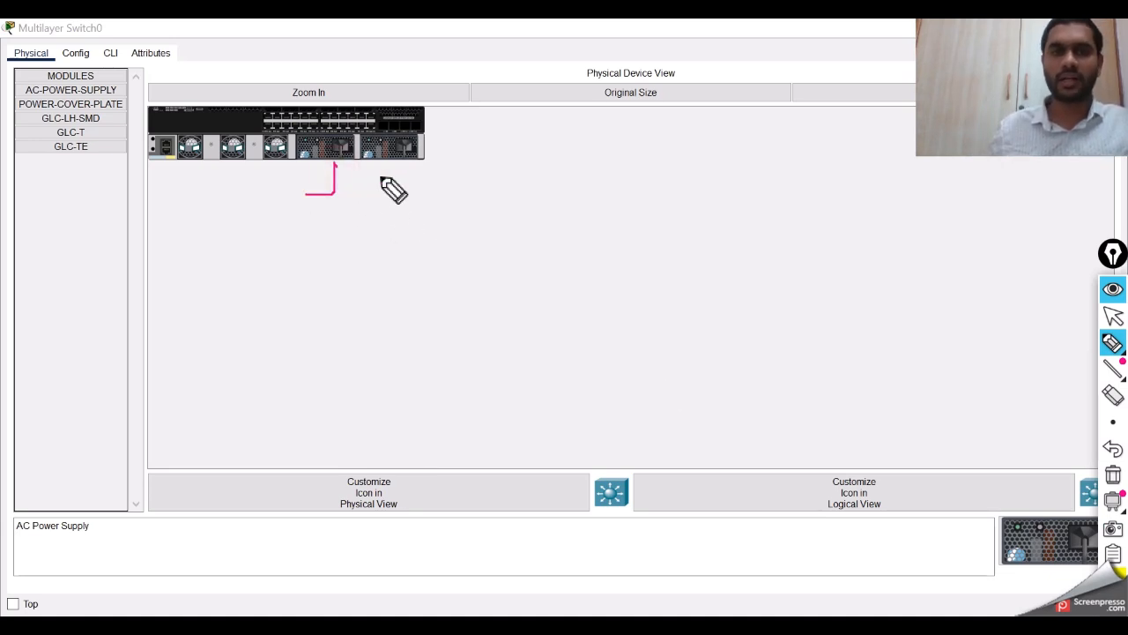
{"action": "mouse_move", "coordinate": [396, 167]}
{"action": "left_mouse_down"}
{"action": "mouse_move", "coordinate": [396, 184]}
{"action": "mouse_move", "coordinate": [423, 180]}
{"action": "left_mouse_up"}
{"action": "left_click_drag", "start_coordinate": [319, 208], "coordinate": [325, 210]}
{"action": "left_click_drag", "start_coordinate": [331, 209], "coordinate": [332, 224]}
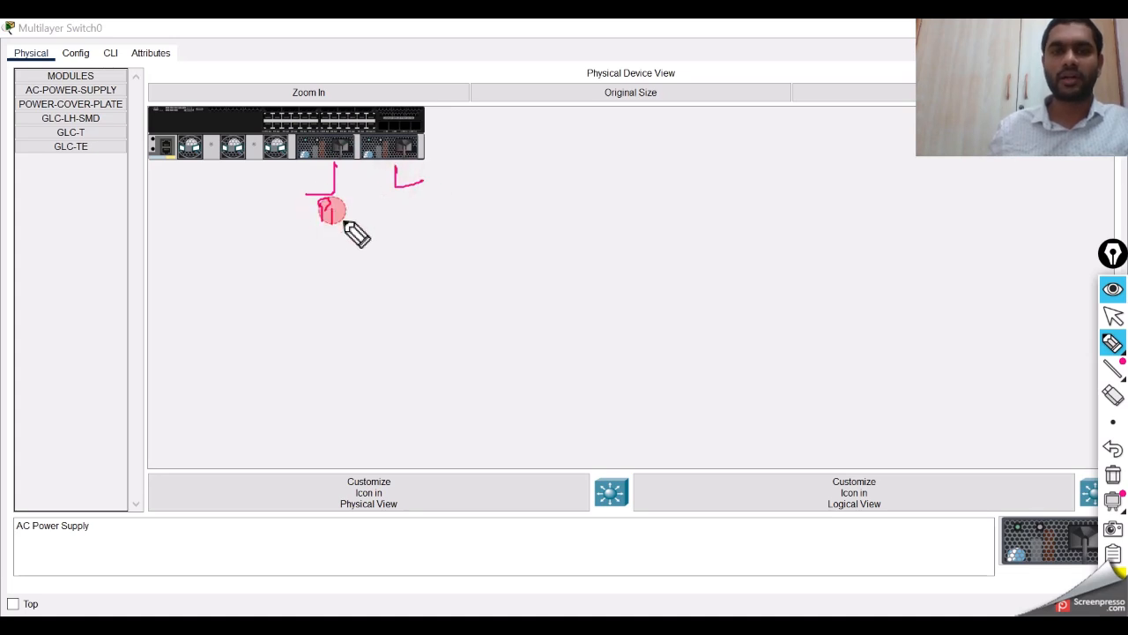
{"action": "left_click_drag", "start_coordinate": [418, 190], "coordinate": [418, 206]}
{"action": "left_click_drag", "start_coordinate": [417, 190], "coordinate": [419, 199]}
{"action": "left_click_drag", "start_coordinate": [425, 199], "coordinate": [448, 206]}
Step: Handwrite underlined "CORE" and "100%" above the switch image, and "TRANS 1" and "TRANS 2" beside the P1 and P2 labels
{"action": "mouse_move", "coordinate": [440, 62]}
{"action": "left_mouse_down"}
{"action": "mouse_move", "coordinate": [490, 63]}
{"action": "mouse_move", "coordinate": [457, 83]}
{"action": "mouse_move", "coordinate": [488, 79]}
{"action": "left_mouse_up"}
{"action": "mouse_move", "coordinate": [329, 50]}
{"action": "left_mouse_down"}
{"action": "mouse_move", "coordinate": [330, 61]}
{"action": "mouse_move", "coordinate": [363, 47]}
{"action": "mouse_move", "coordinate": [370, 61]}
{"action": "mouse_move", "coordinate": [357, 69]}
{"action": "left_mouse_up"}
{"action": "left_click", "coordinate": [375, 53]}
{"action": "left_click_drag", "start_coordinate": [349, 72], "coordinate": [362, 69]}
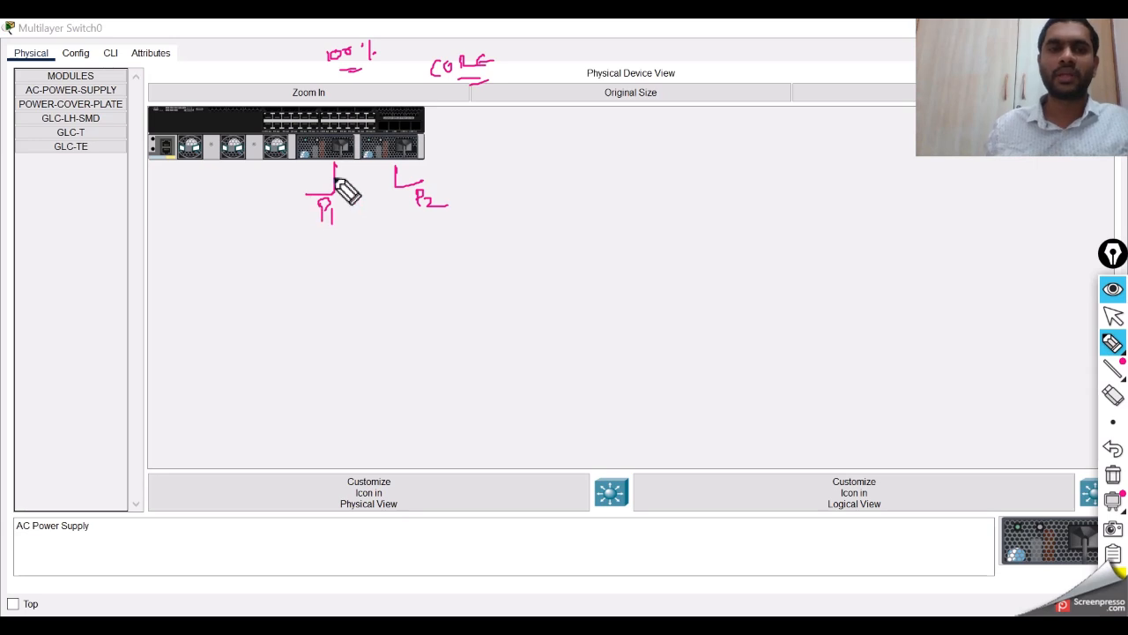
{"action": "mouse_move", "coordinate": [260, 238]}
{"action": "left_mouse_down"}
{"action": "mouse_move", "coordinate": [242, 235]}
{"action": "mouse_move", "coordinate": [298, 238]}
{"action": "left_mouse_up"}
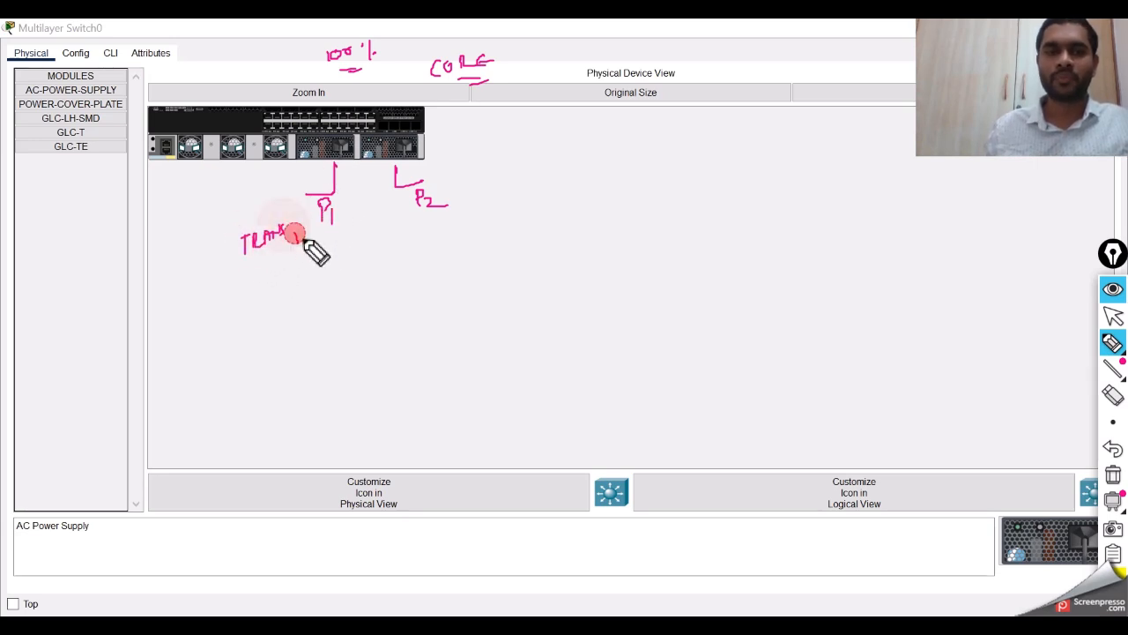
{"action": "mouse_move", "coordinate": [447, 216]}
{"action": "left_mouse_down"}
{"action": "mouse_move", "coordinate": [452, 227]}
{"action": "mouse_move", "coordinate": [529, 217]}
{"action": "left_mouse_up"}
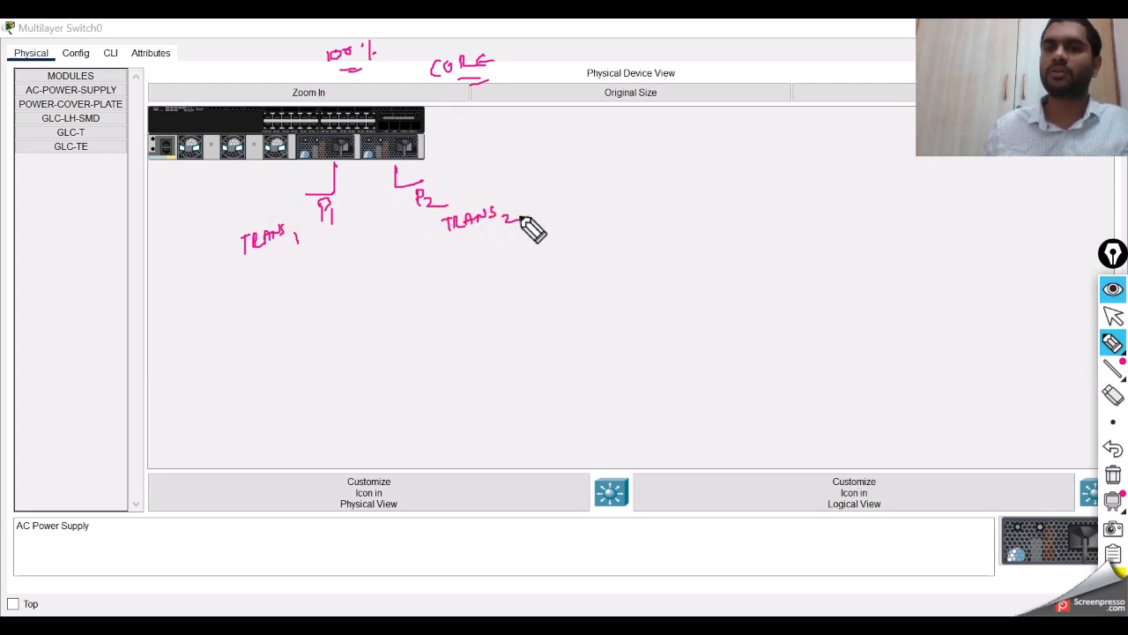
Step: Cross out the first power supply, tick the second, and underline both supplies and their P1 and P2 labels
{"action": "left_click_drag", "start_coordinate": [322, 153], "coordinate": [329, 182]}
{"action": "left_click_drag", "start_coordinate": [419, 157], "coordinate": [438, 139]}
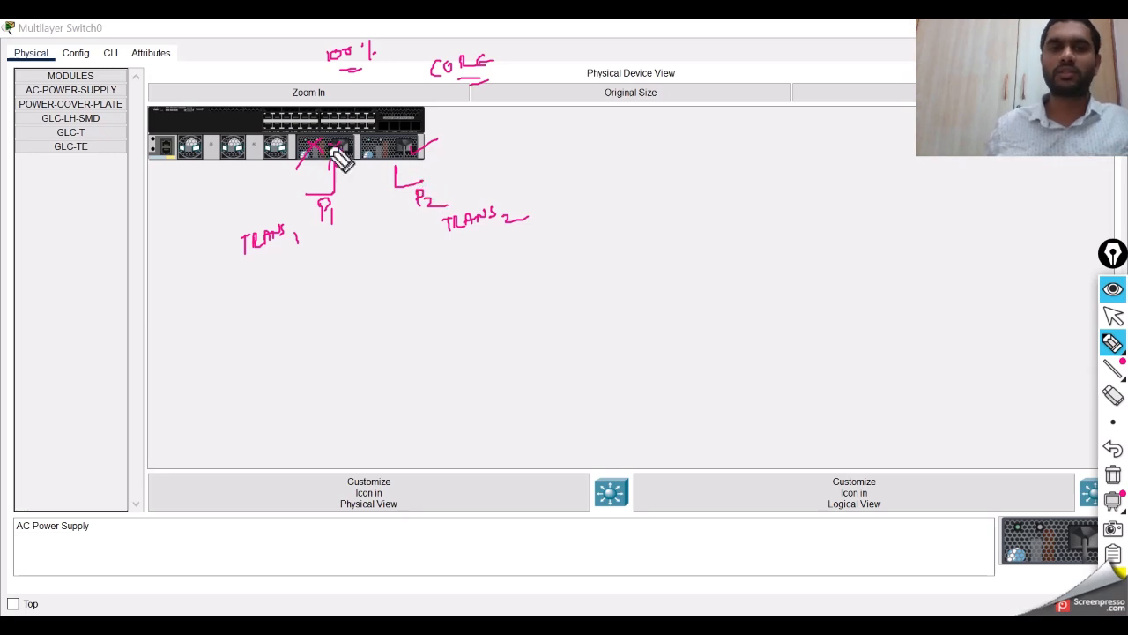
{"action": "left_click_drag", "start_coordinate": [371, 168], "coordinate": [395, 169]}
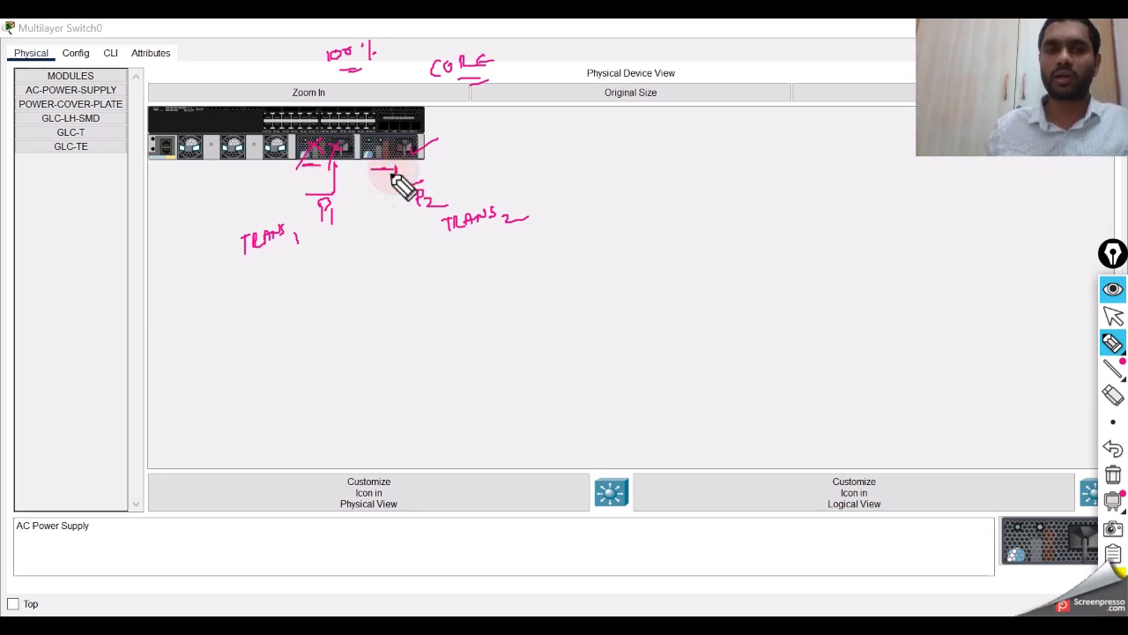
{"action": "left_click_drag", "start_coordinate": [327, 227], "coordinate": [337, 227]}
{"action": "left_click_drag", "start_coordinate": [423, 209], "coordinate": [440, 210]}
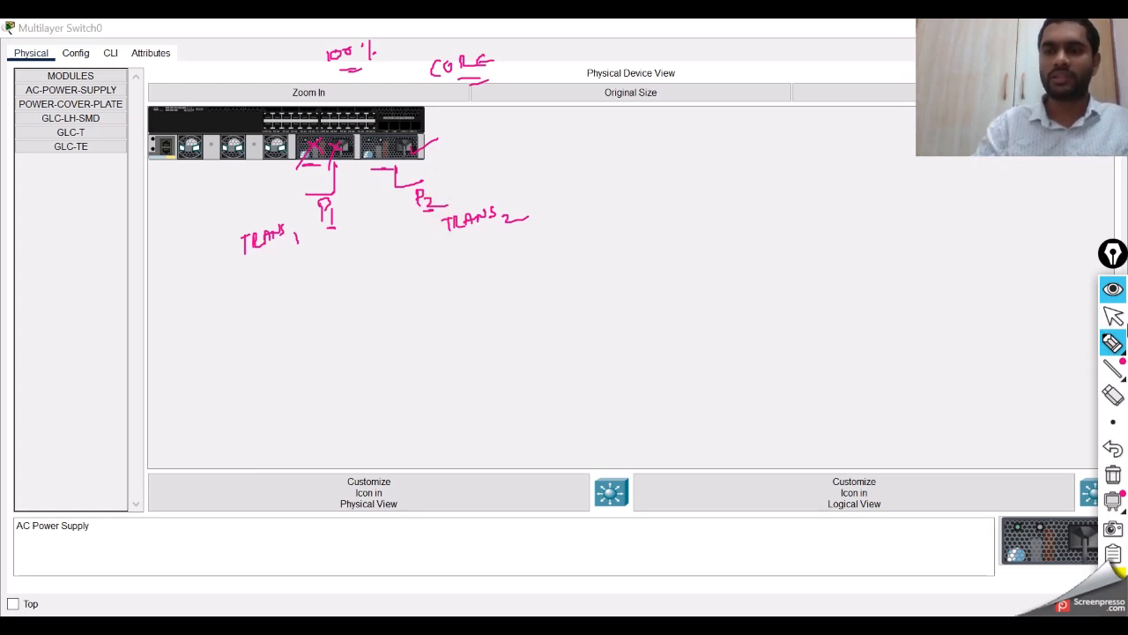
Step: Clear all the pen annotations and open the multilayer switch's command-line interface
{"action": "left_click", "coordinate": [1113, 319]}
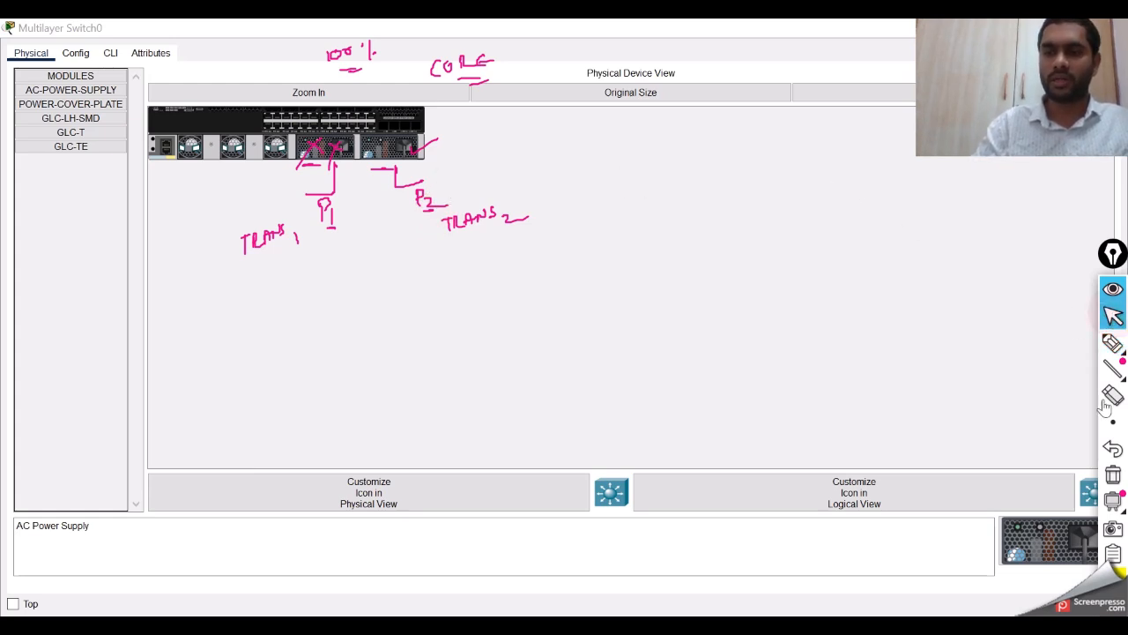
{"action": "left_click", "coordinate": [1113, 477]}
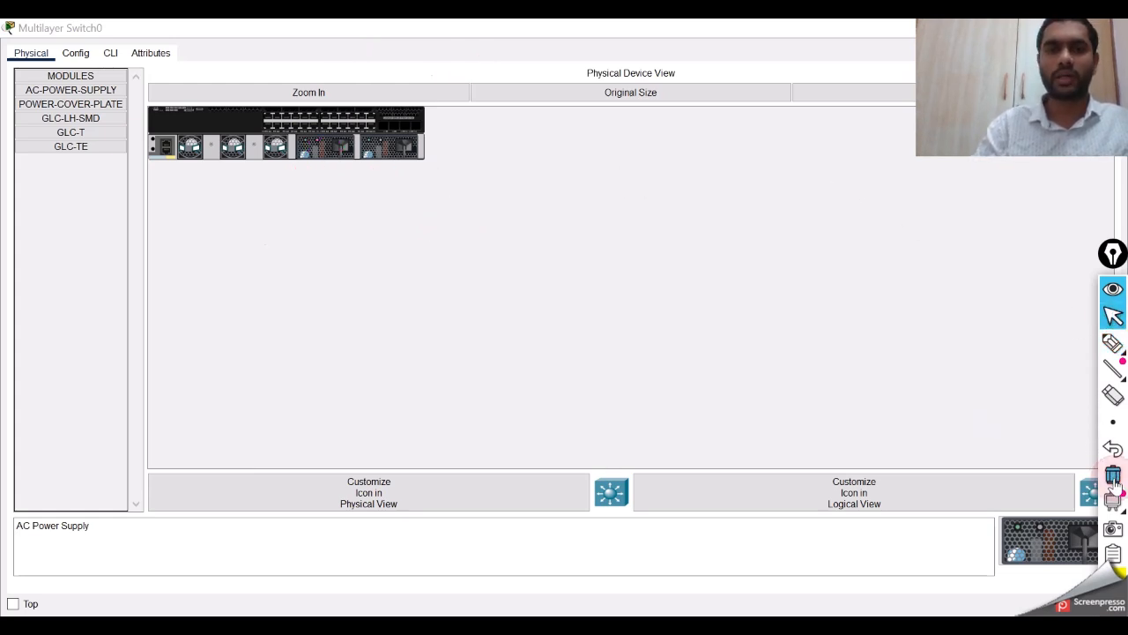
{"action": "left_click", "coordinate": [111, 53]}
Step: Answer no to the initial configuration dialog and start the switch's command session
{"action": "key", "text": "Return"}
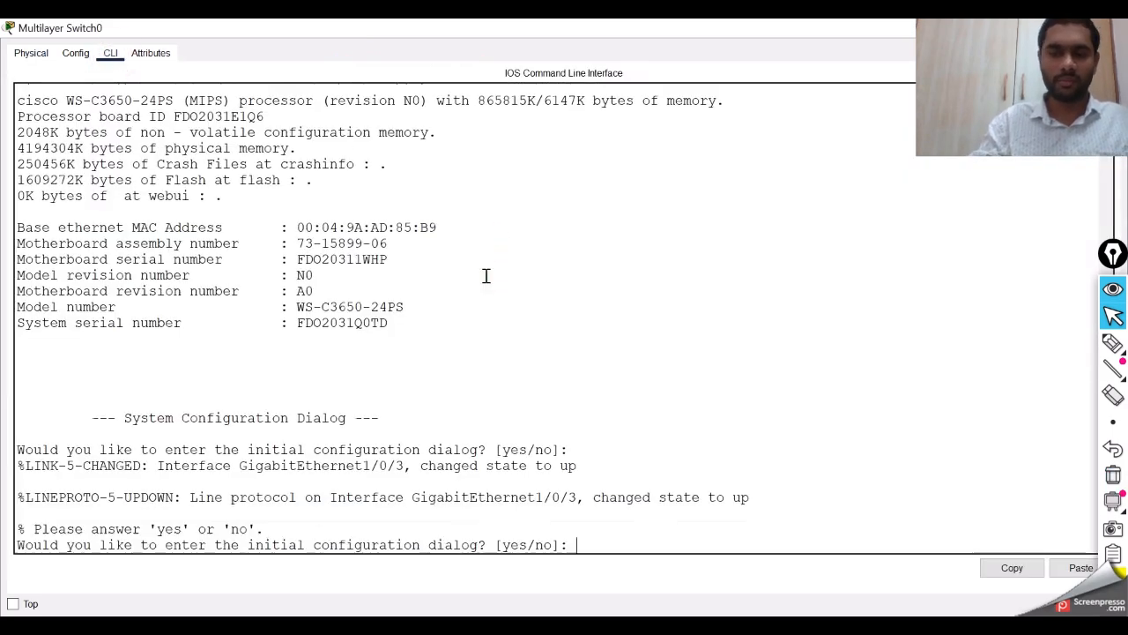
{"action": "key", "text": "Return"}
{"action": "key", "text": "Return"}
{"action": "type", "text": "no"}
{"action": "key", "text": "Return"}
{"action": "key", "text": "Return"}
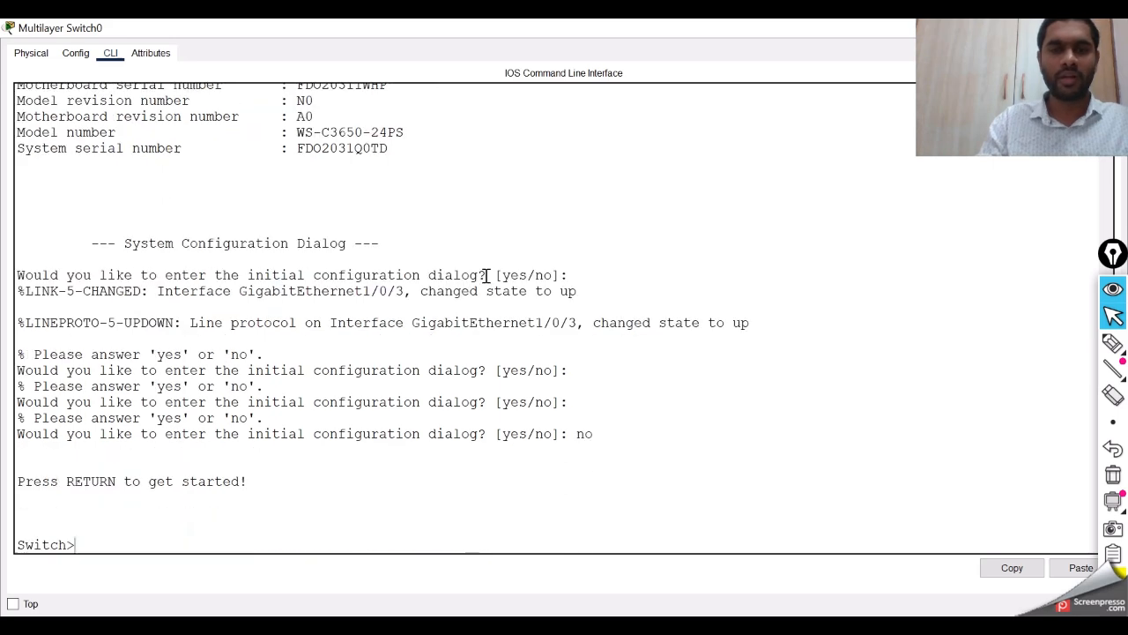
{"action": "key", "text": "Return"}
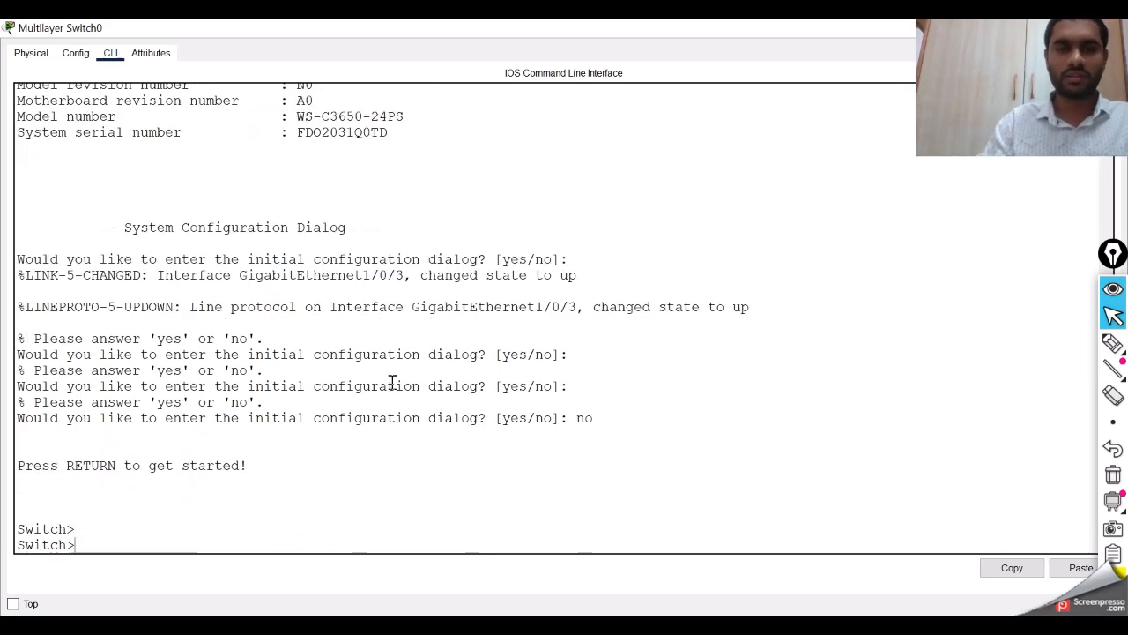
{"action": "left_click_drag", "start_coordinate": [335, 352], "coordinate": [593, 422]}
{"action": "key", "text": "Return"}
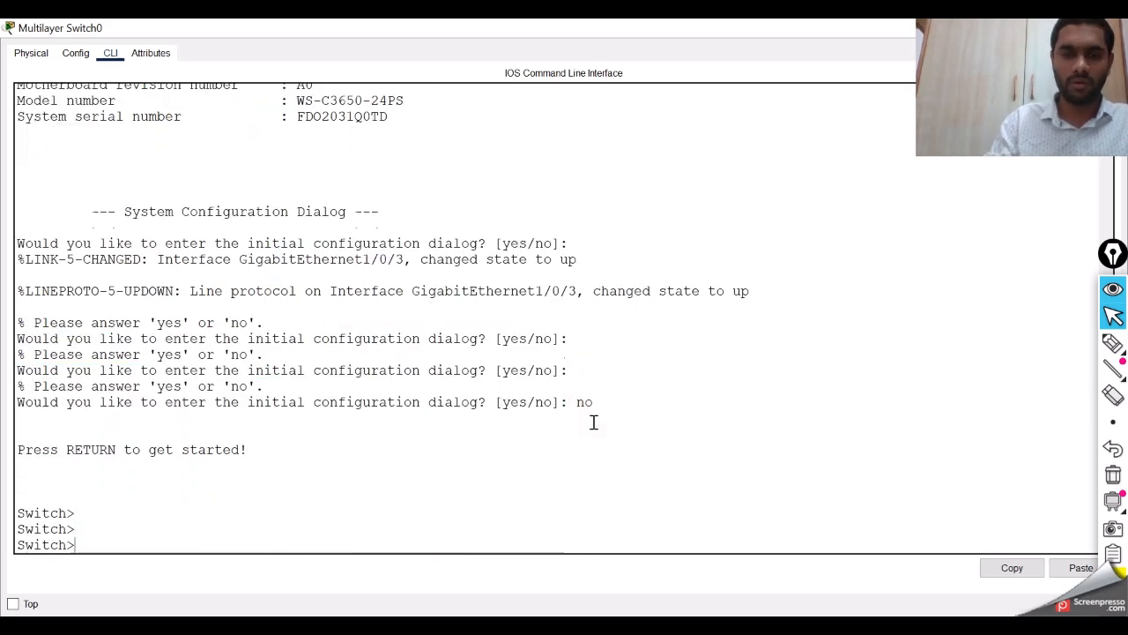
Step: Enter privileged mode with en and global configuration mode with config t
{"action": "type", "text": "en"}
{"action": "key", "text": "Return"}
{"action": "key", "text": "Return"}
{"action": "type", "text": "ch#c"}
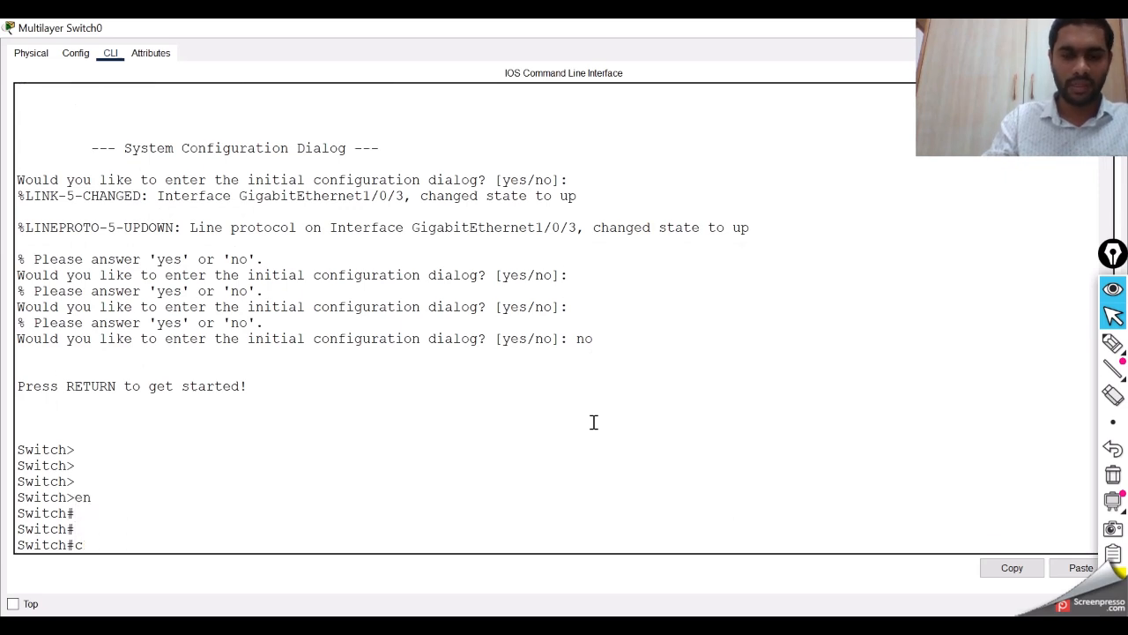
{"action": "type", "text": "onfig t"}
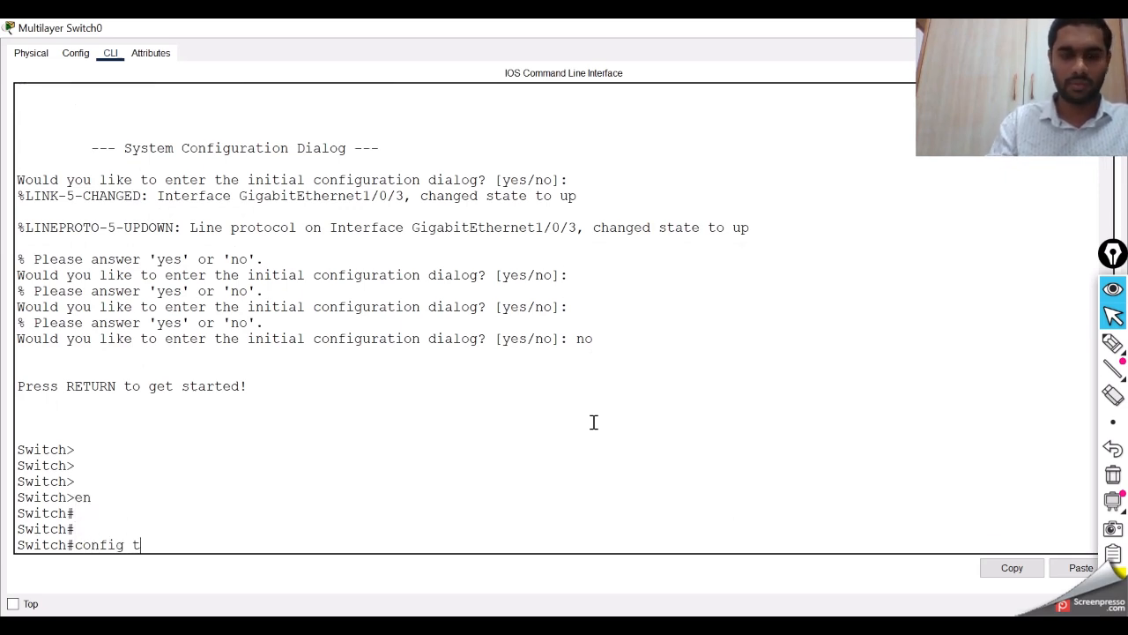
{"action": "key", "text": "Return"}
Step: Set the switch's hostname to CORESWITCH
{"action": "type", "text": "hos"}
{"action": "key", "text": "Tab"}
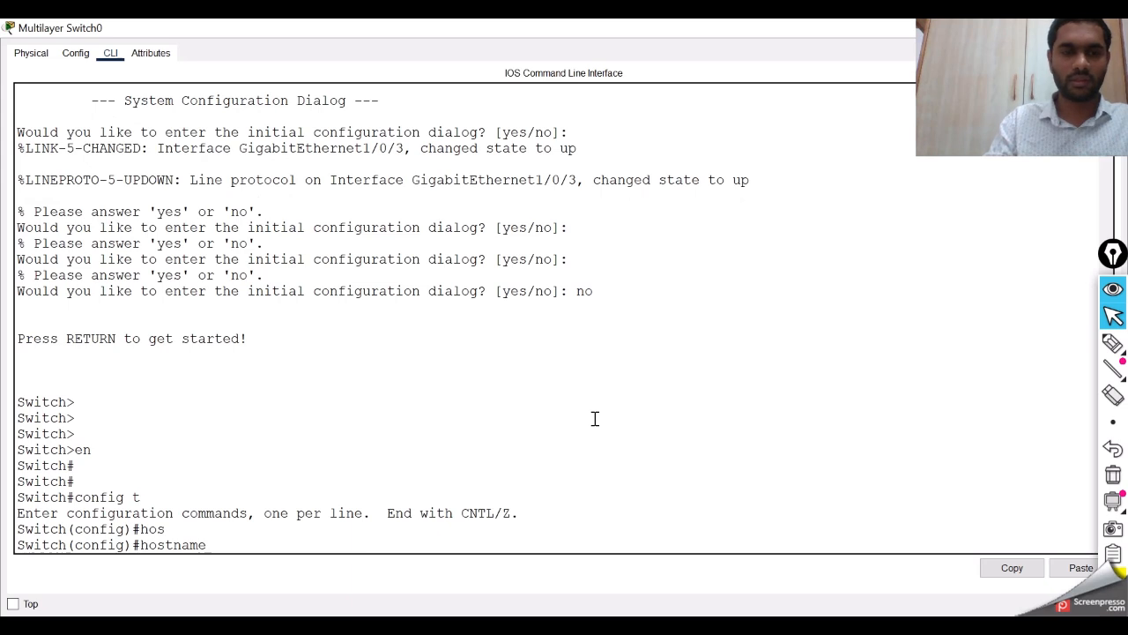
{"action": "type", "text": "CORESWITCH"}
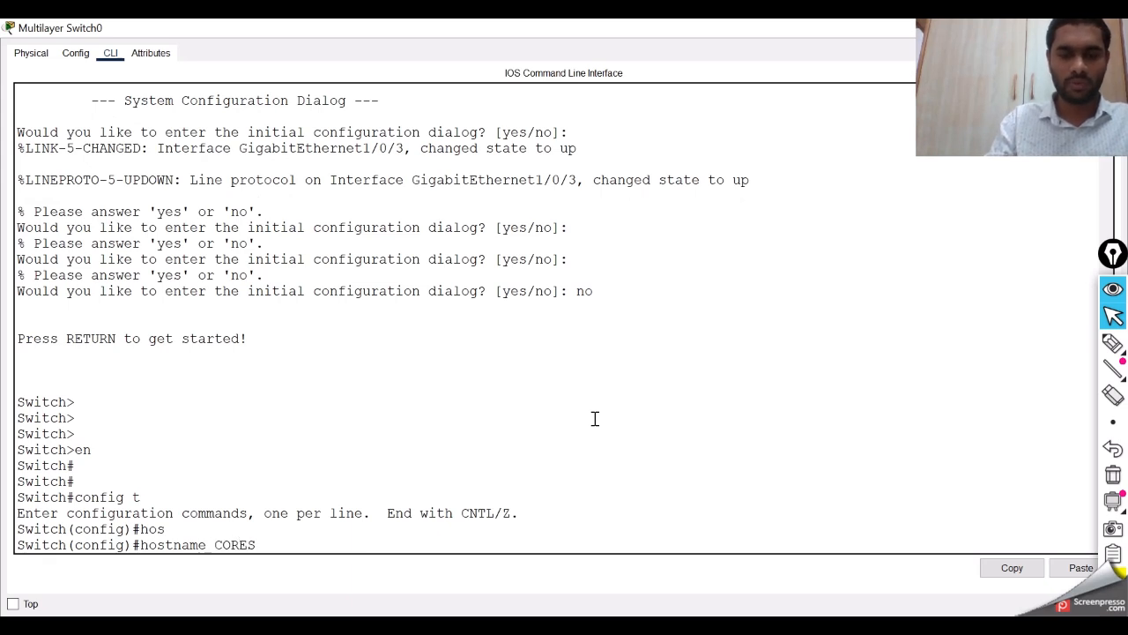
{"action": "key", "text": "Return"}
{"action": "key", "text": "Return"}
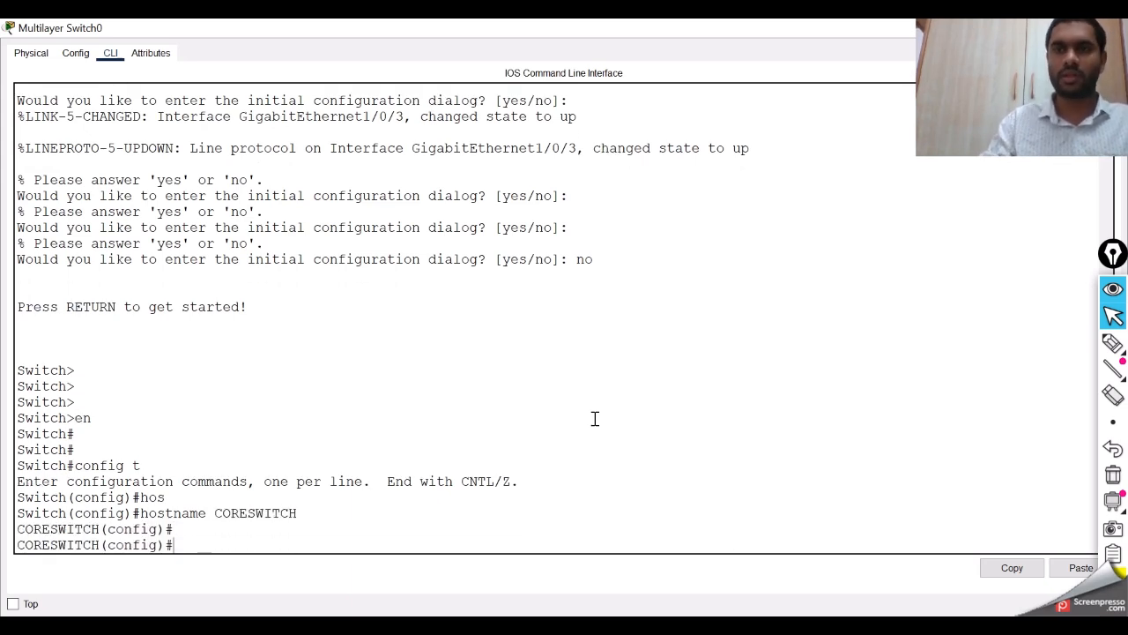
Step: Restore the switch window to its smaller size over the topology and return to the latest configuration prompt
{"action": "left_click_drag", "start_coordinate": [1011, 69], "coordinate": [1028, 178]}
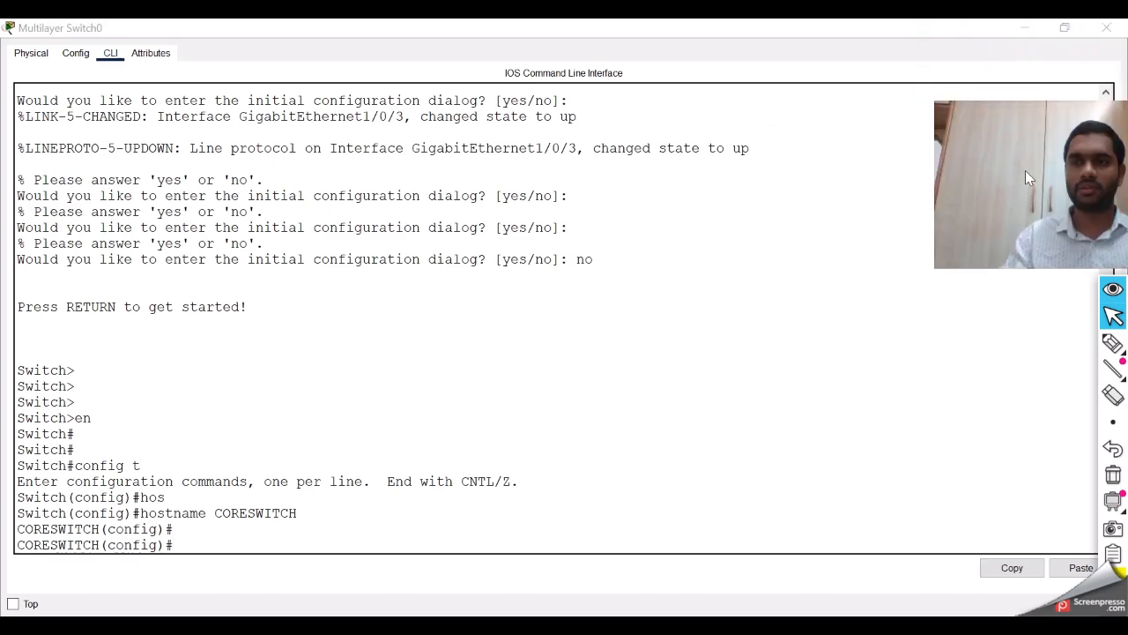
{"action": "left_click", "coordinate": [1064, 28]}
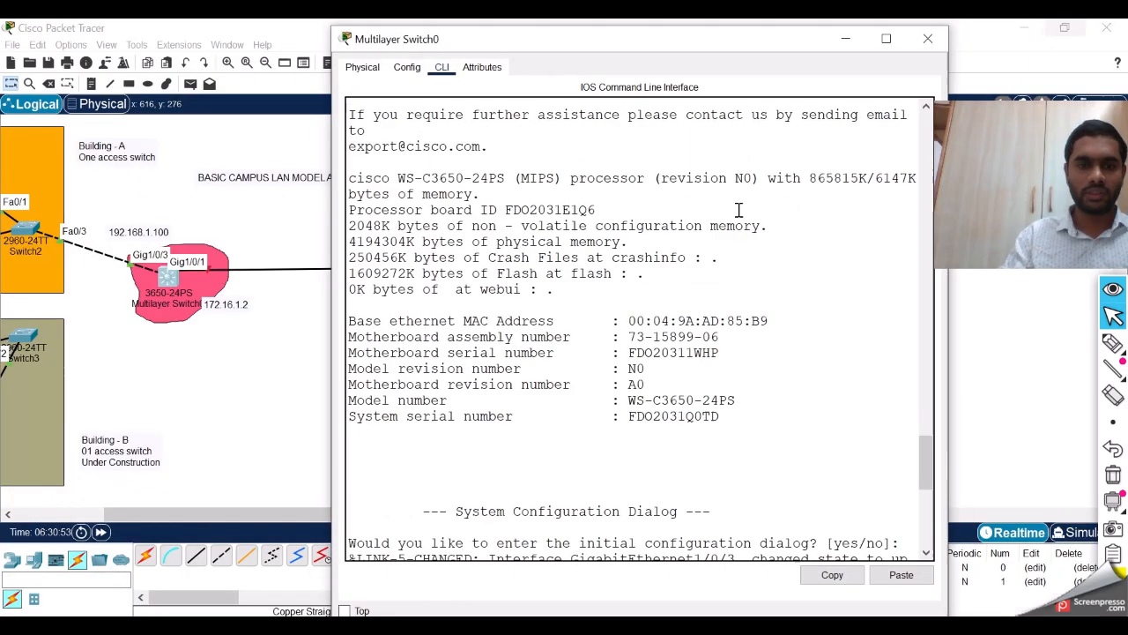
{"action": "scroll", "coordinate": [637, 459], "scroll_direction": "down", "scroll_amount": 10}
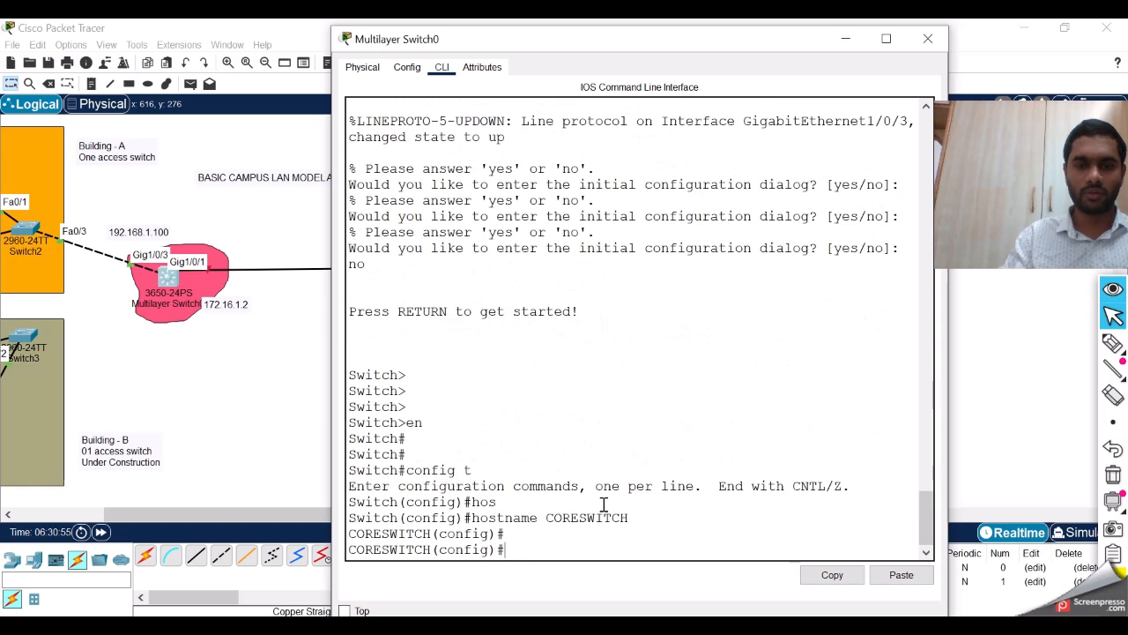
{"action": "key", "text": "Return"}
{"action": "key", "text": "Return"}
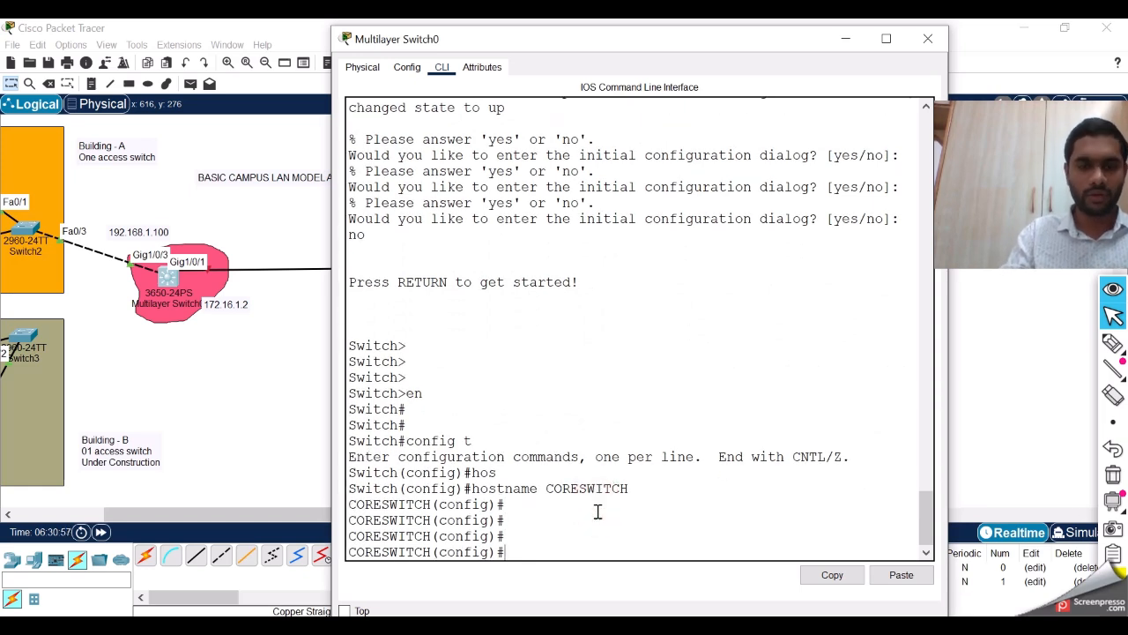
{"action": "type", "text": "INT"}
{"action": "key", "text": "BackSpace"}
{"action": "key", "text": "BackSpace"}
{"action": "key", "text": "BackSpace"}
{"action": "key", "text": "BackSpace"}
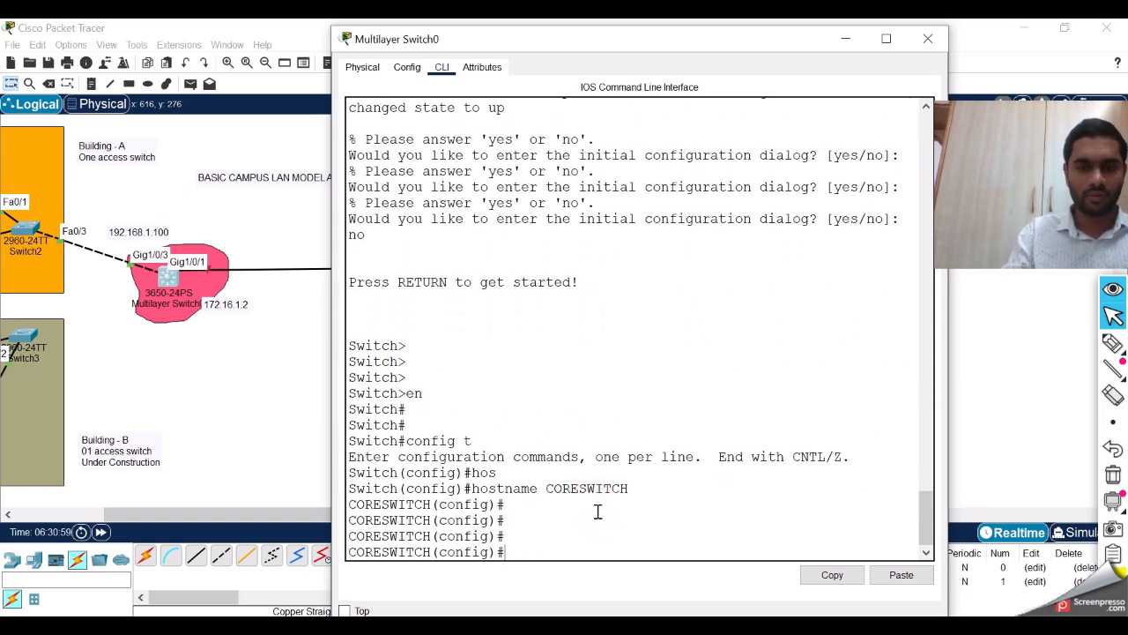
Step: Enter interface configuration mode for Gi1/0/3
{"action": "type", "text": "int "}
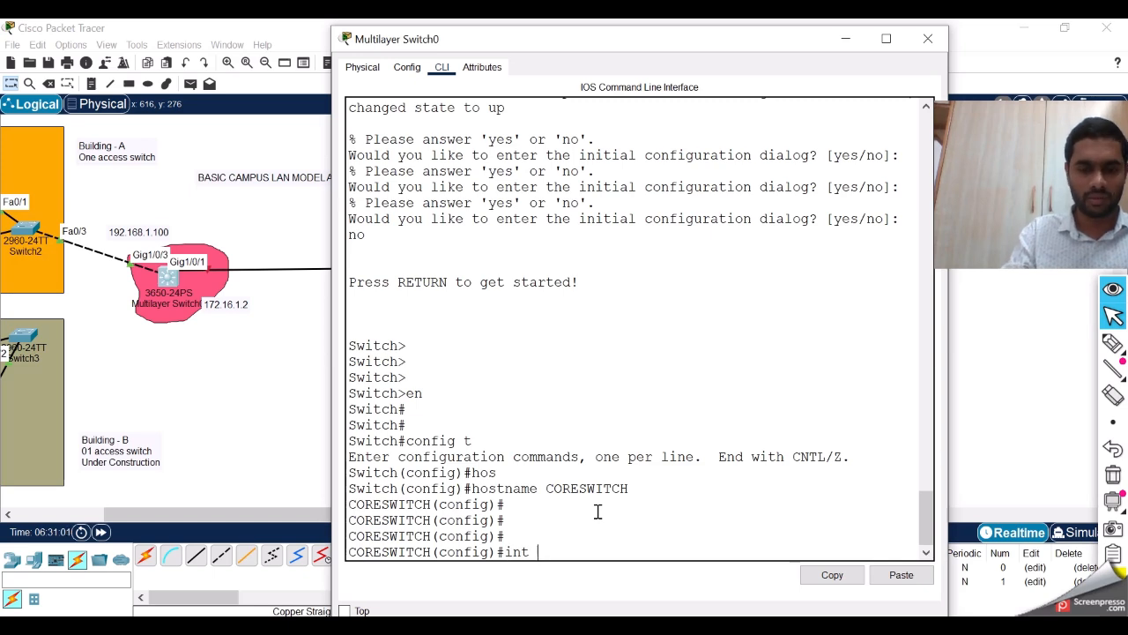
{"action": "type", "text": "Gi1/0"}
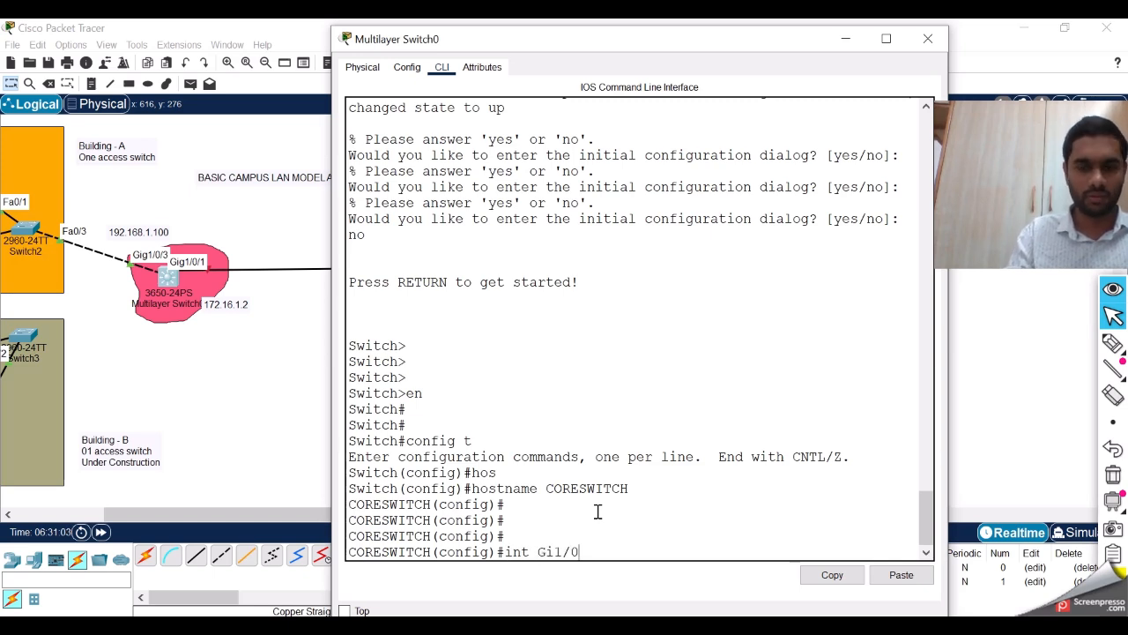
{"action": "type", "text": "/2"}
{"action": "key", "text": "BackSpace"}
{"action": "type", "text": "3"}
{"action": "key", "text": "Return"}
{"action": "key", "text": "Return"}
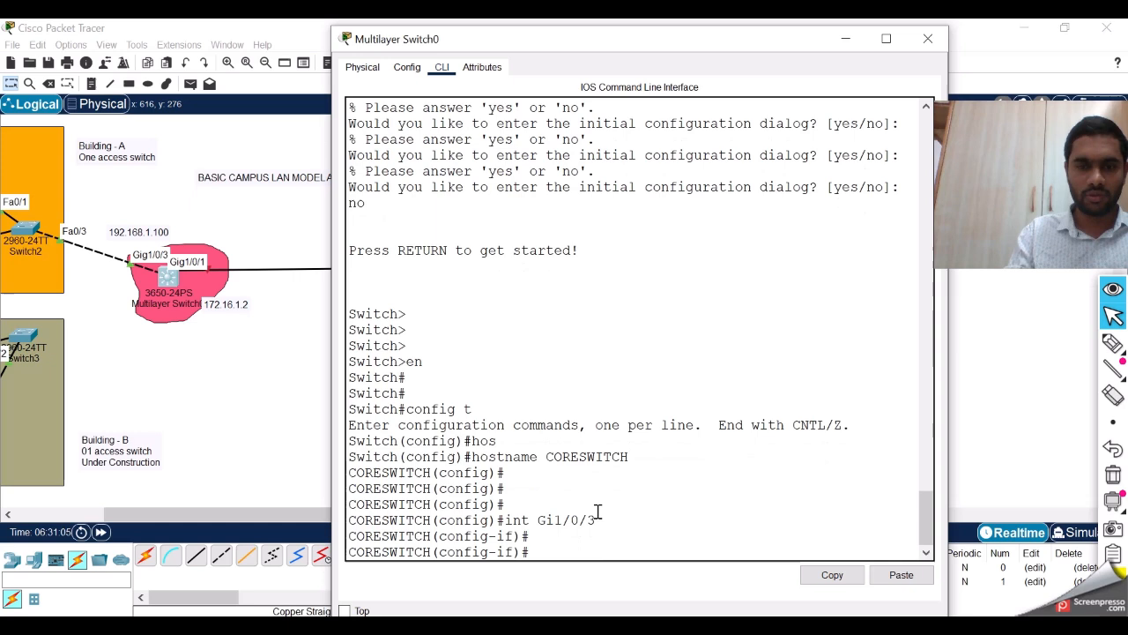
Step: Enable interface Gi1/0/3 with the no sh command
{"action": "type", "text": "no sh"}
{"action": "key", "text": "Return"}
{"action": "key", "text": "Return"}
{"action": "key", "text": "Return"}
{"action": "key", "text": "Return"}
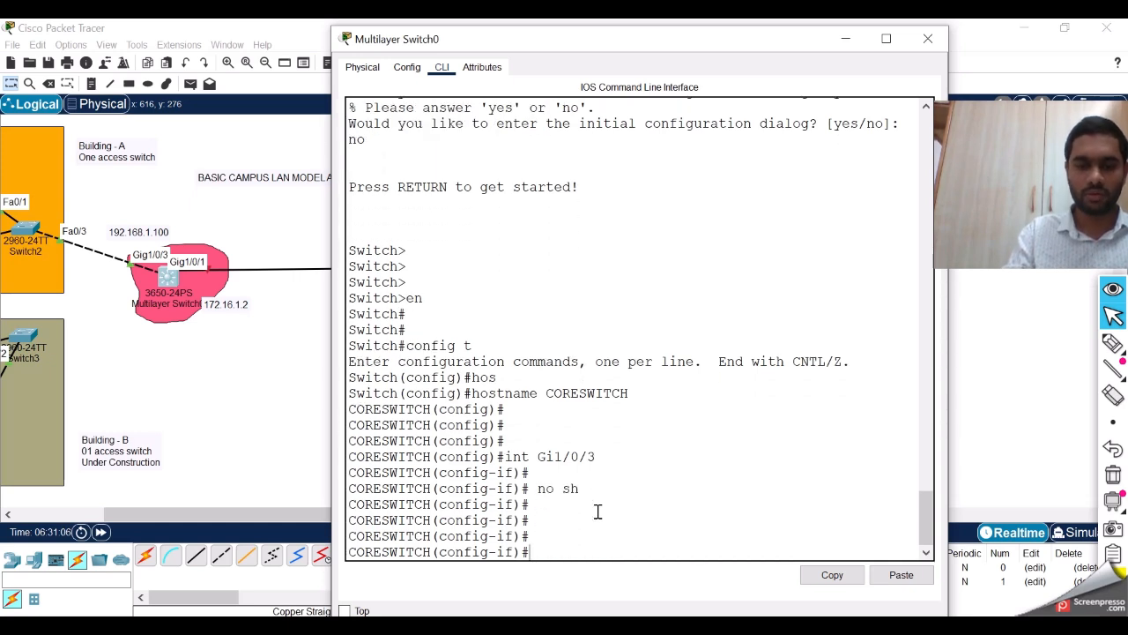
Step: Try the ip add command on interface Gi1/0/3 without giving an address
{"action": "type", "text": "ip add"}
{"action": "key", "text": "Tab"}
{"action": "key", "text": "Return"}
{"action": "key", "text": "Return"}
{"action": "key", "text": "Return"}
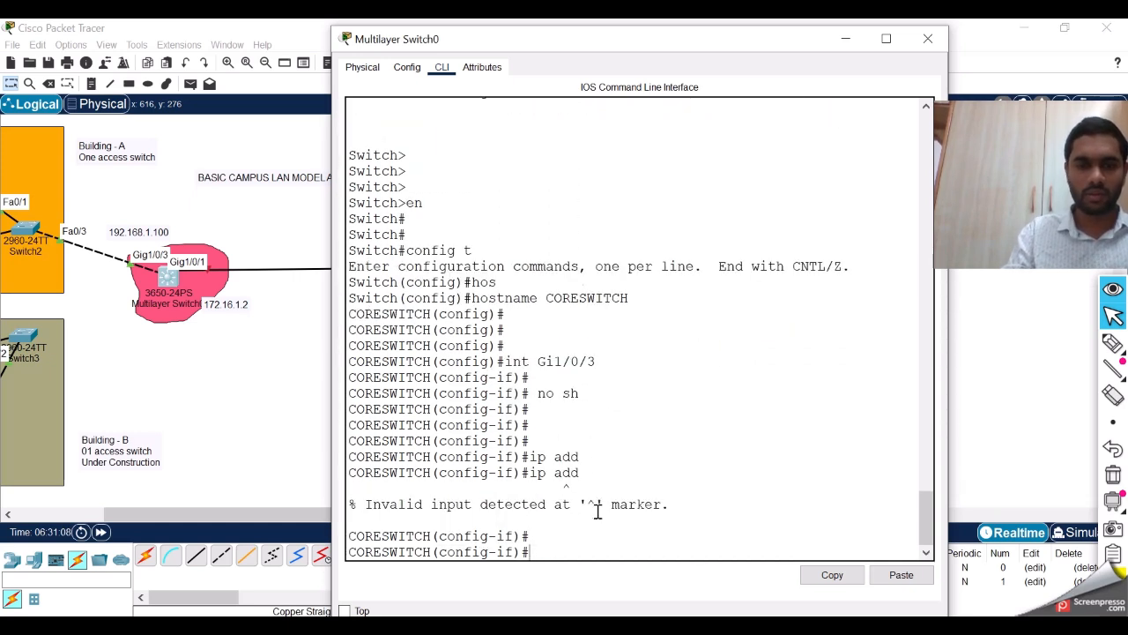
Step: Turn Gi1/0/3 into a routed port with no switchport and highlight that command in the output
{"action": "type", "text": "no swi"}
{"action": "key", "text": "Tab"}
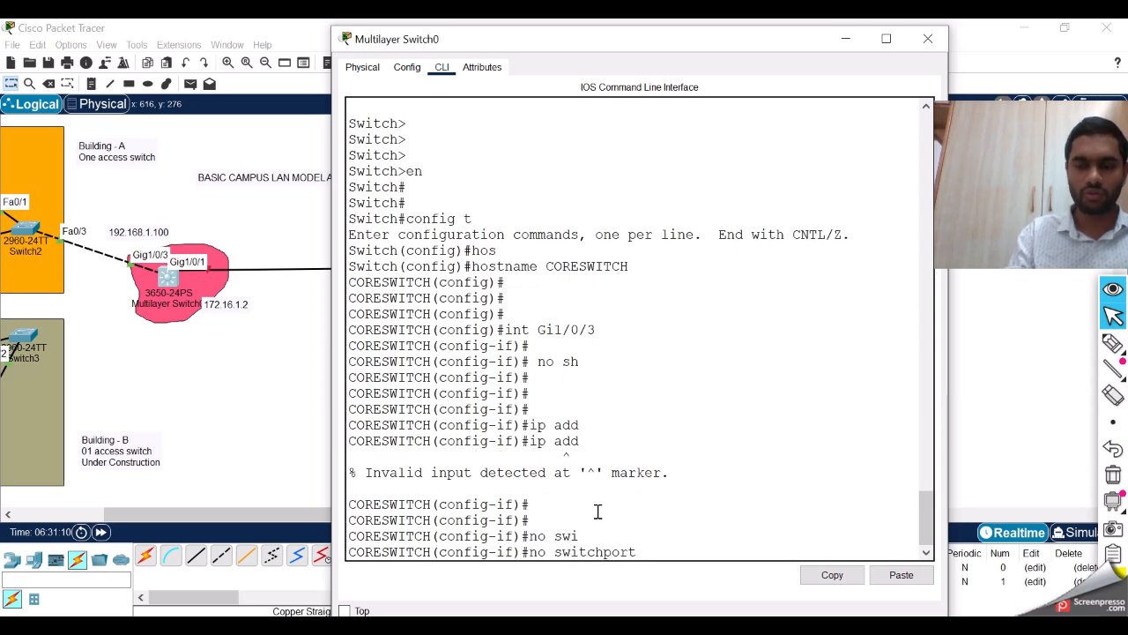
{"action": "key", "text": "Return"}
{"action": "key", "text": "Return"}
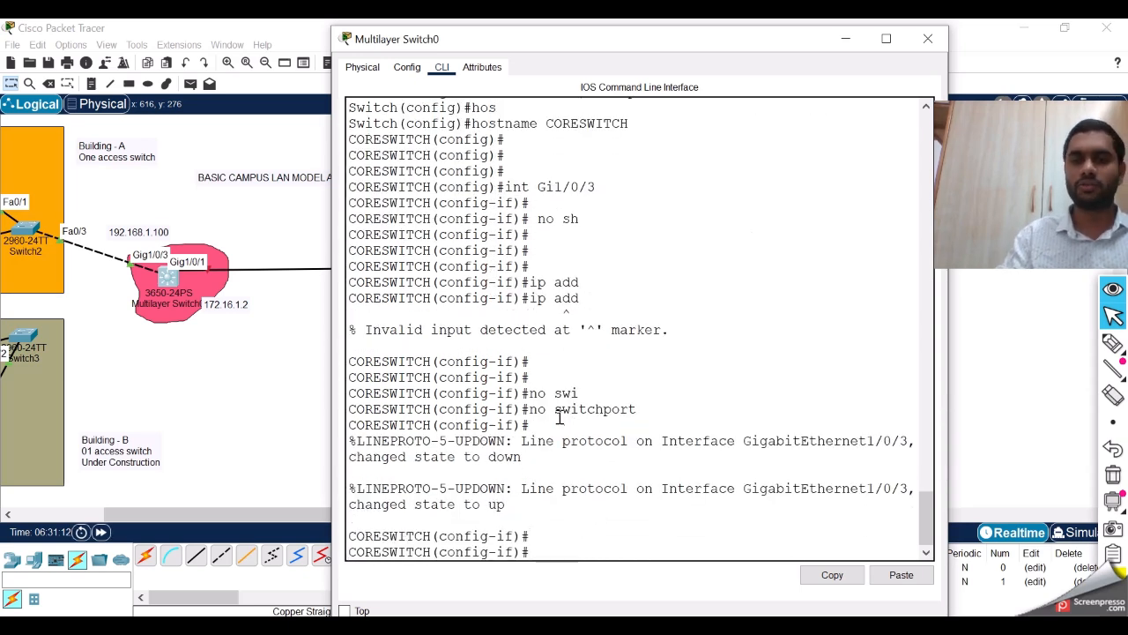
{"action": "left_click_drag", "start_coordinate": [557, 415], "coordinate": [623, 416]}
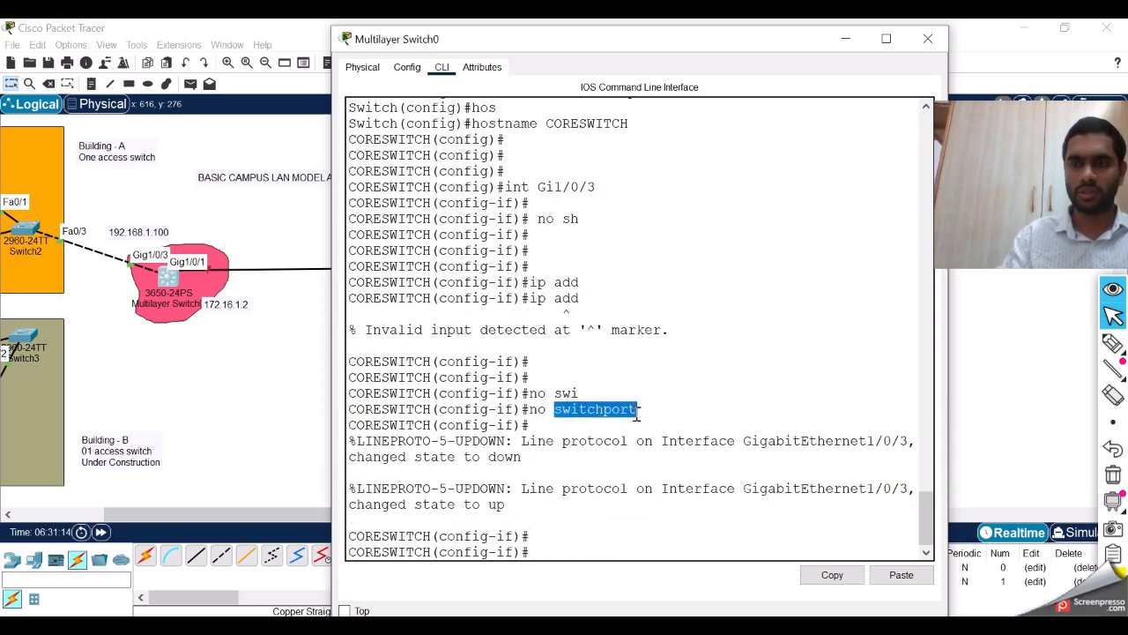
{"action": "left_click_drag", "start_coordinate": [533, 411], "coordinate": [589, 415]}
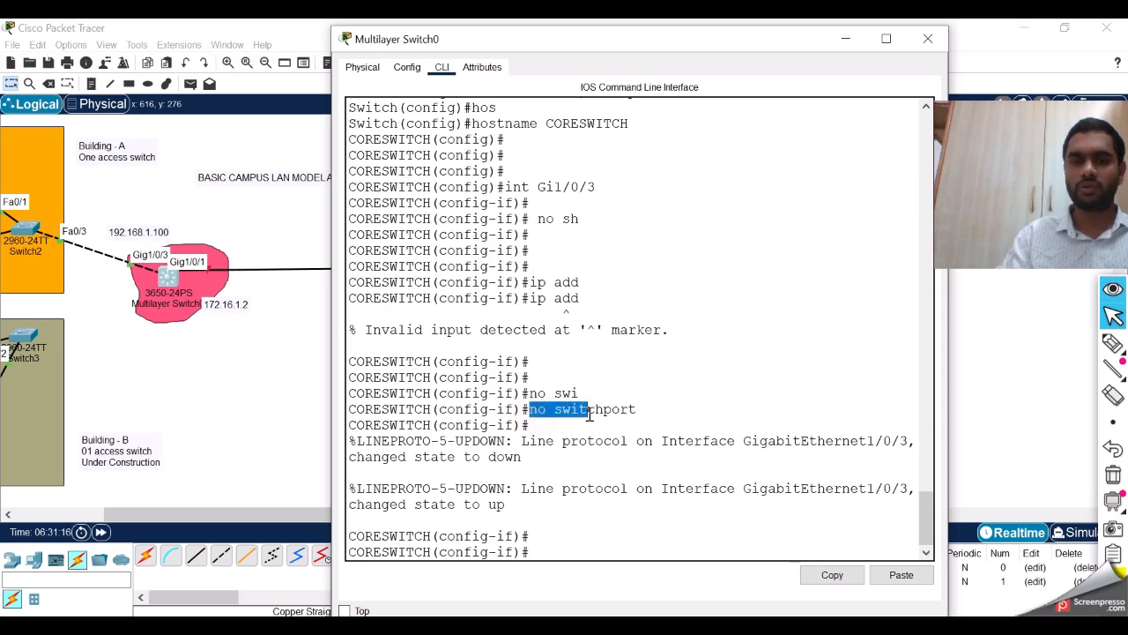
Step: Assign IP address 192.168.1.100 with mask 255.255.255.0 to interface Gi1/0/3
{"action": "left_click", "coordinate": [547, 527]}
{"action": "type", "text": "ip ad"}
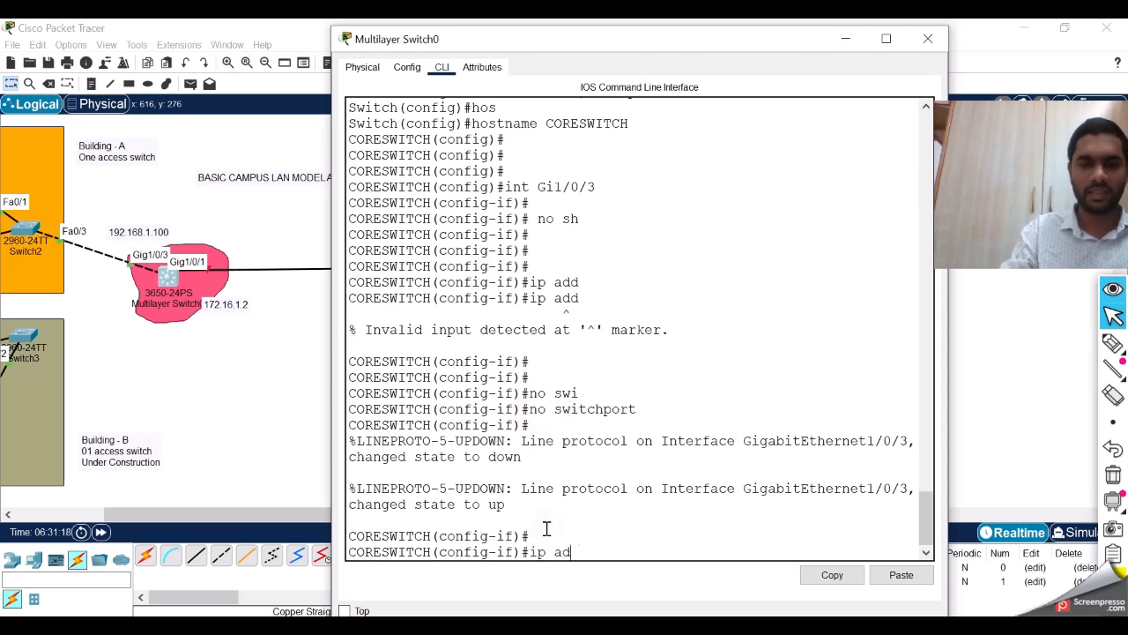
{"action": "type", "text": "d"}
{"action": "key", "text": "Tab"}
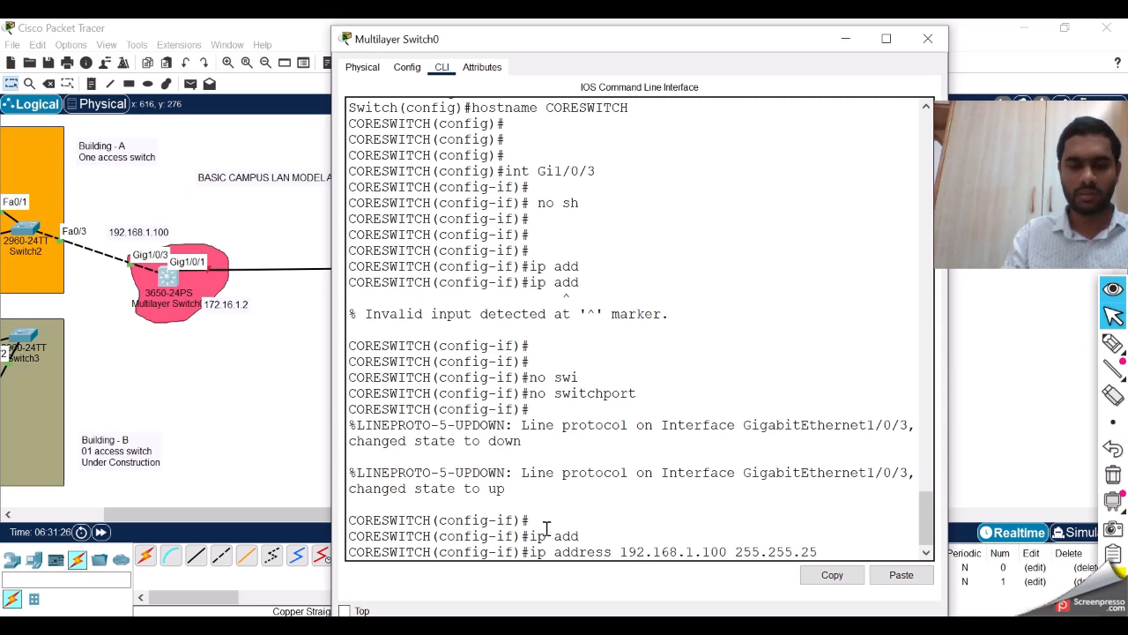
{"action": "type", "text": "0"}
{"action": "key", "text": "Return"}
{"action": "key", "text": "Return"}
Step: Set the description of interface Gi1/0/3 to LANFACINGSWITCH
{"action": "type", "text": "des"}
{"action": "key", "text": "Tab"}
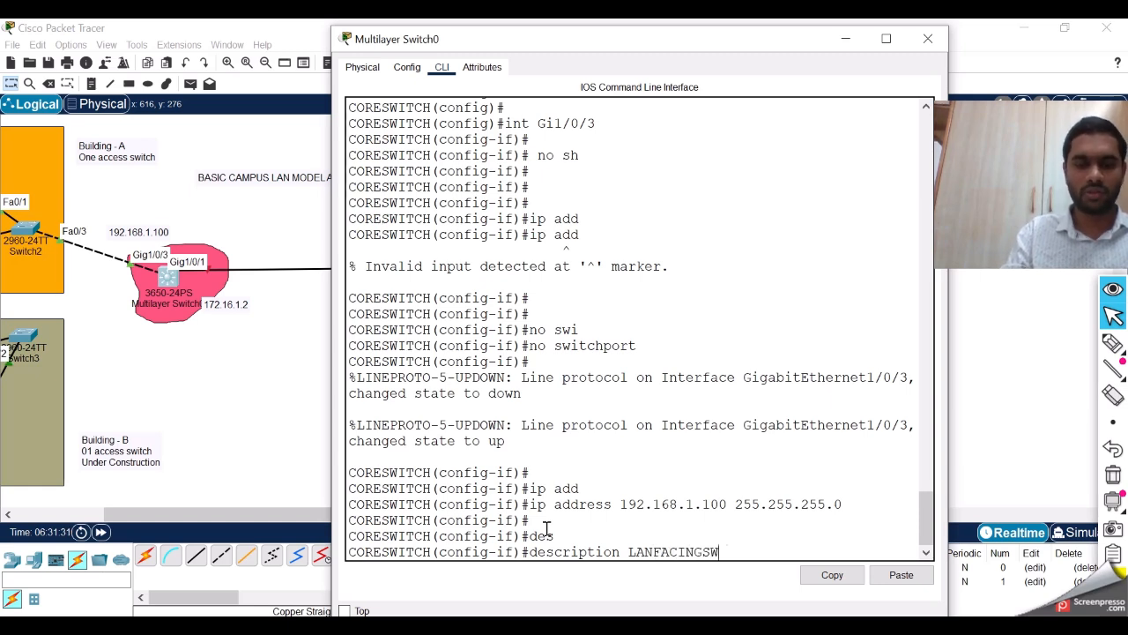
{"action": "key", "text": "Return"}
{"action": "key", "text": "Return"}
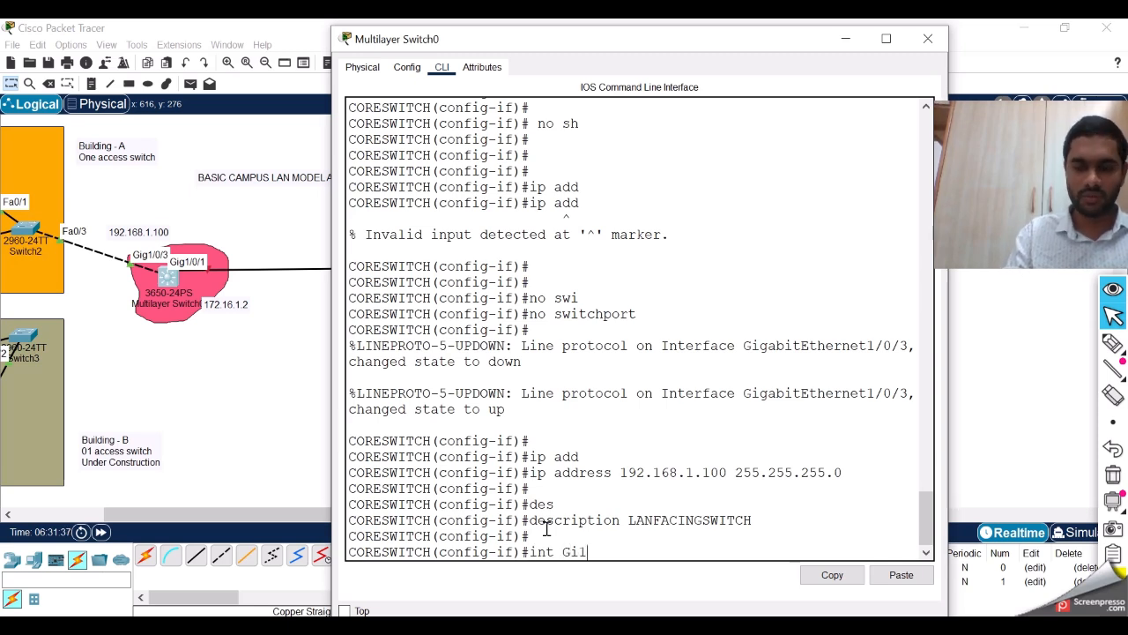
Step: Switch to interface Gi1/0/1, set its description to TOWARDSROUTER, and highlight the description command
{"action": "key", "text": "Return"}
{"action": "key", "text": "Return"}
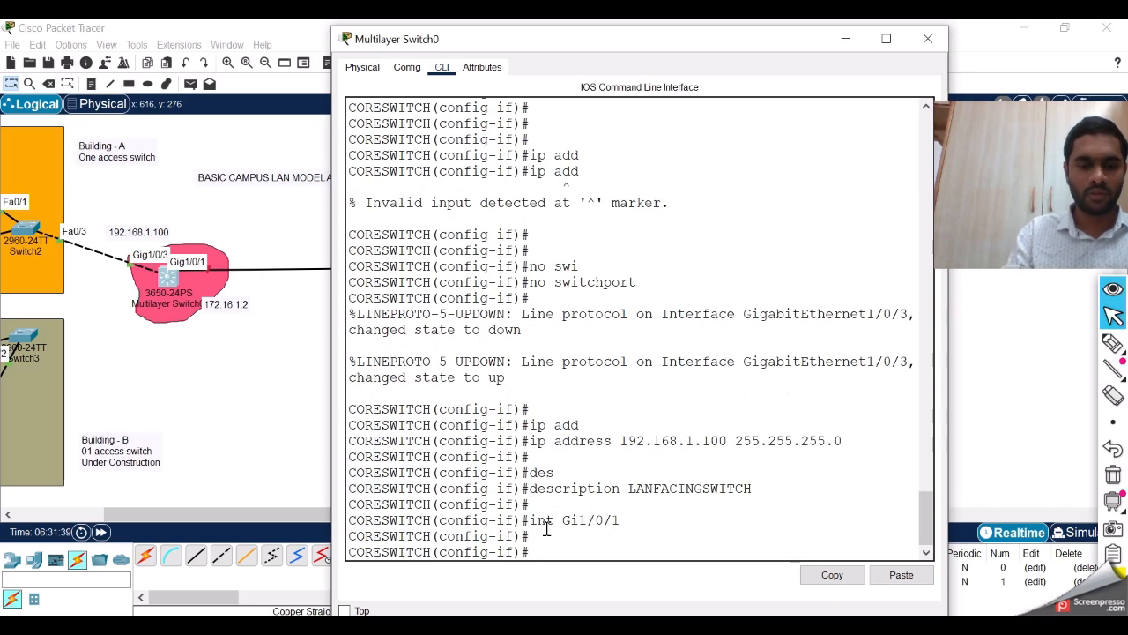
{"action": "type", "text": "des"}
{"action": "key", "text": "Tab"}
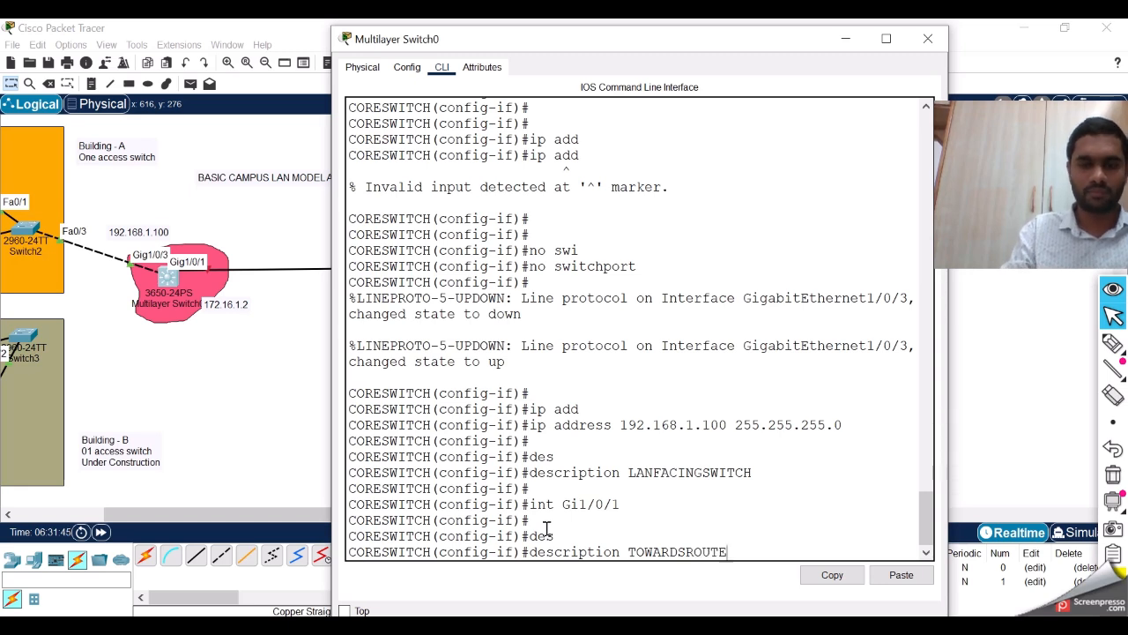
{"action": "type", "text": "TOWARDSROUTER"}
{"action": "key", "text": "Return"}
{"action": "key", "text": "Return"}
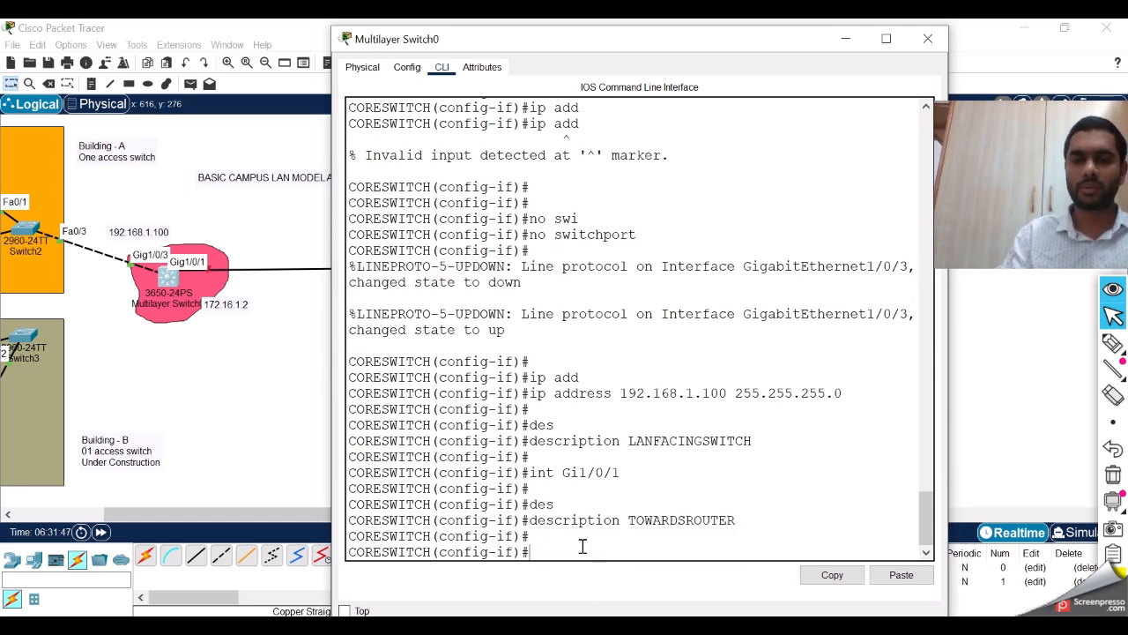
{"action": "left_click_drag", "start_coordinate": [555, 520], "coordinate": [720, 514]}
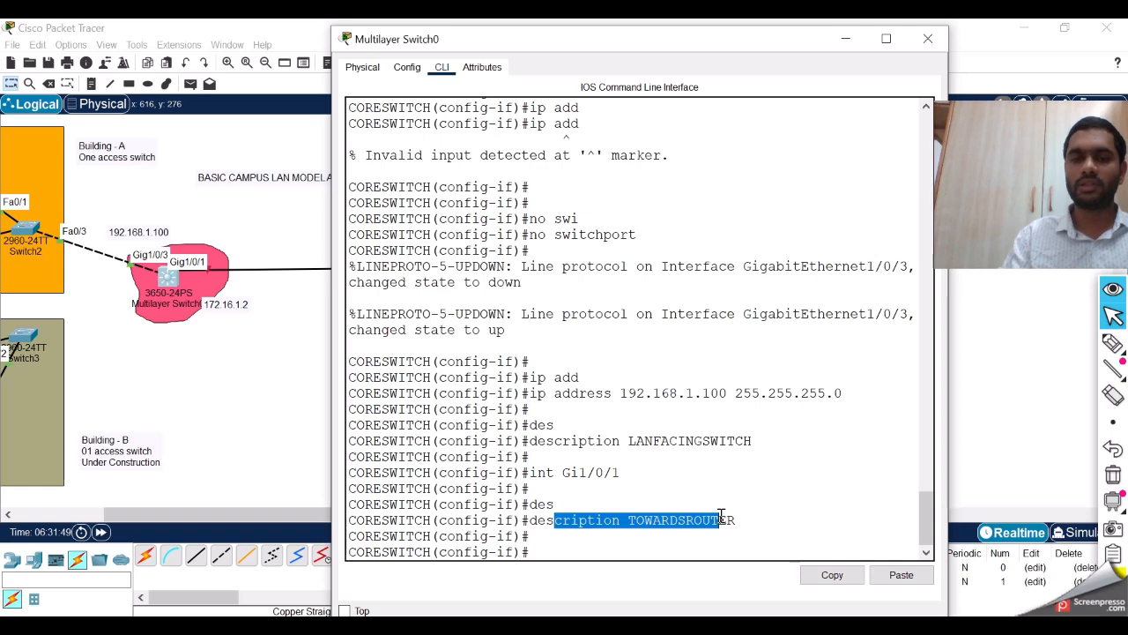
{"action": "left_click", "coordinate": [715, 524]}
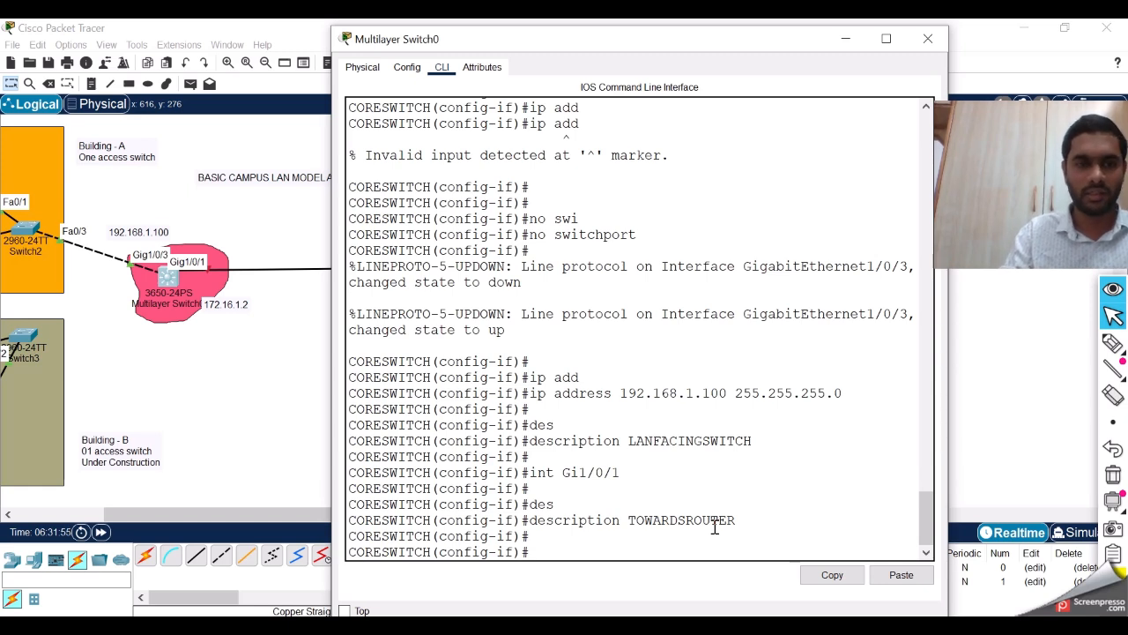
Step: Enable interface Gi1/0/1 with the NO SH command
{"action": "key", "text": "Return"}
{"action": "key", "text": "Return"}
{"action": "key", "text": "Return"}
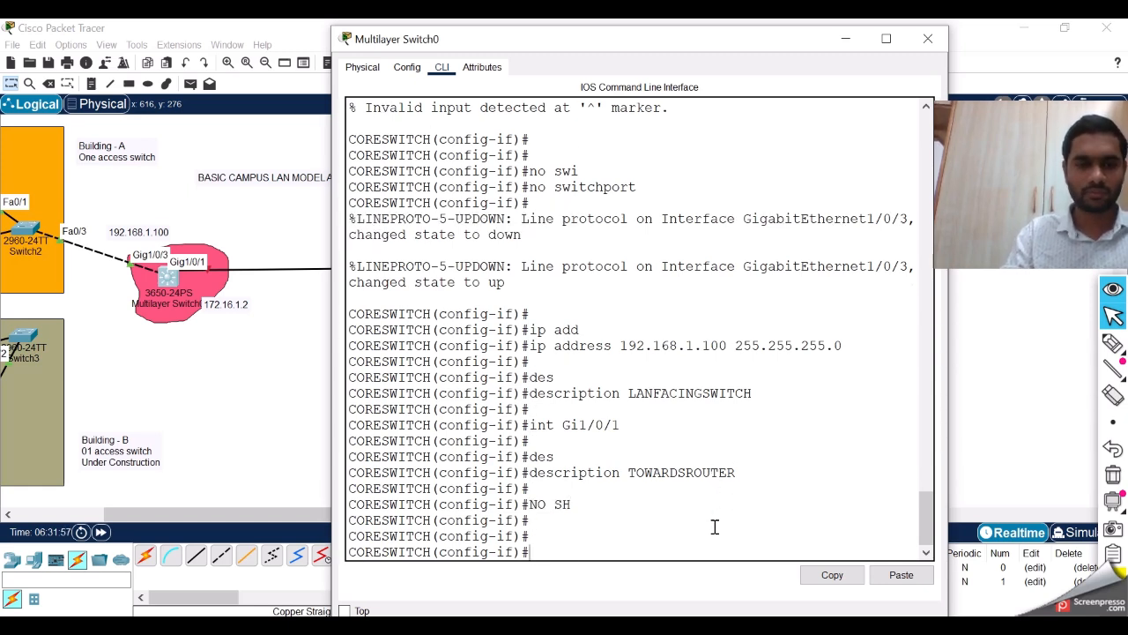
Step: Try to assign IP address 172.16.1.2 with mask 255.255.255.0 to interface Gi1/0/1
{"action": "type", "text": "ip add"}
{"action": "key", "text": "Tab"}
{"action": "type", "text": "l"}
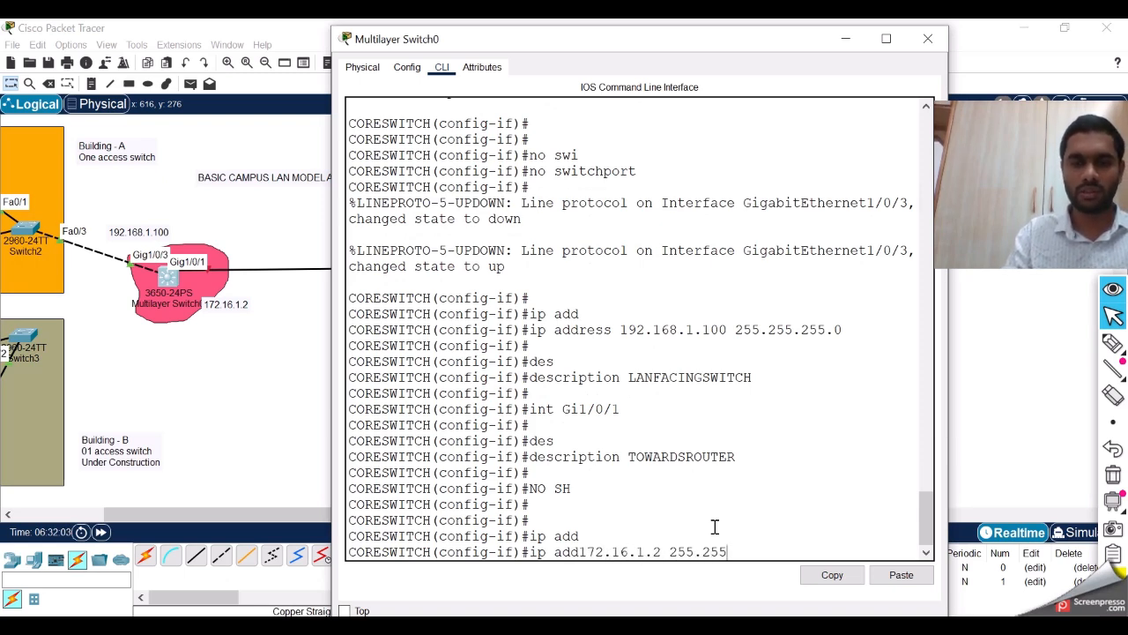
{"action": "key", "text": "Return"}
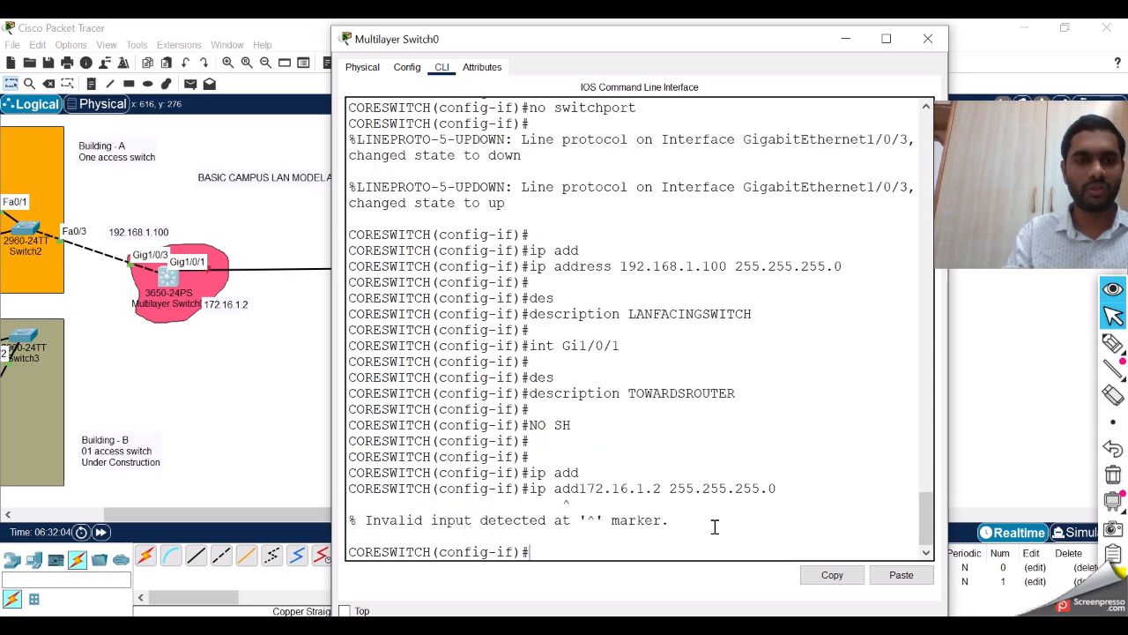
{"action": "key", "text": "Return"}
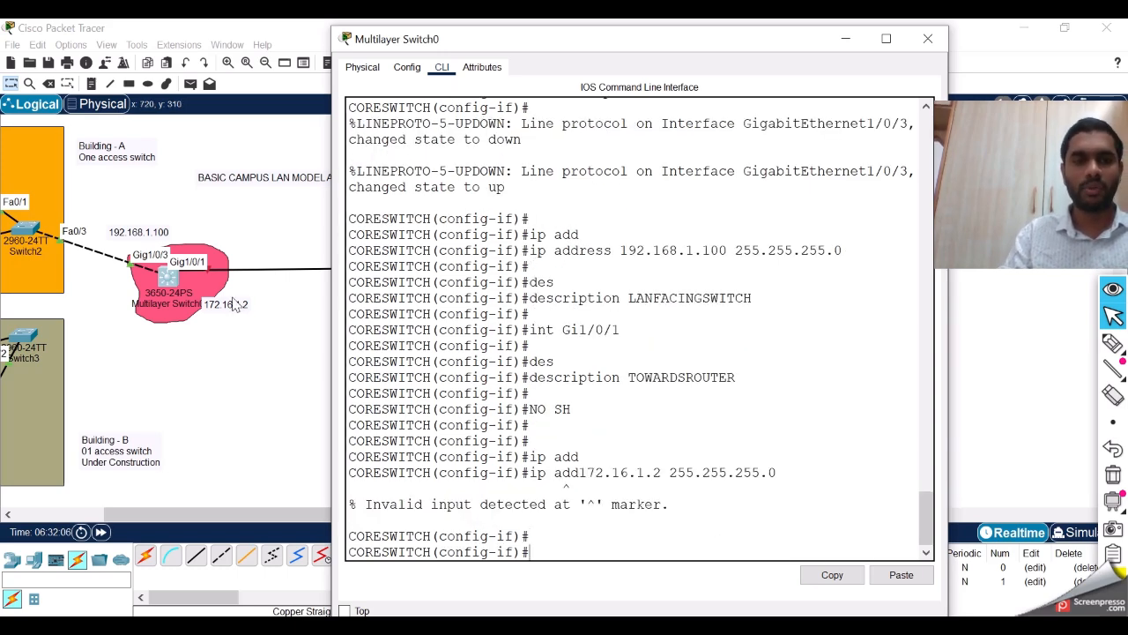
Step: Move the 172.16.1.2 label closer to Multilayer Switch0 and return to the switch's command line
{"action": "left_click_drag", "start_coordinate": [236, 312], "coordinate": [229, 296]}
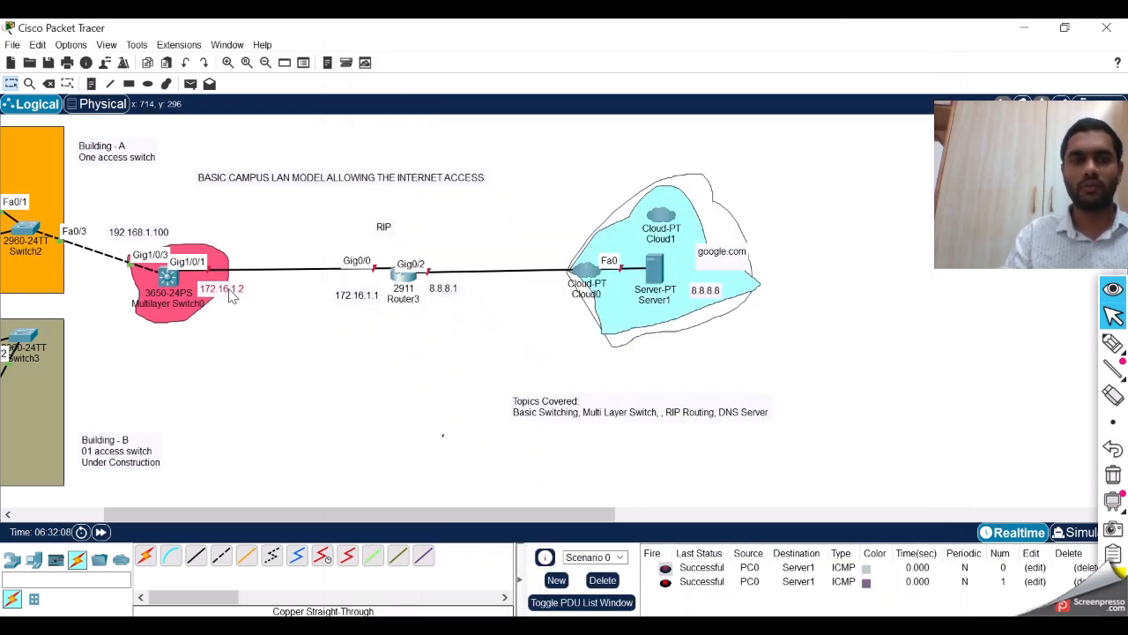
{"action": "left_click", "coordinate": [170, 280]}
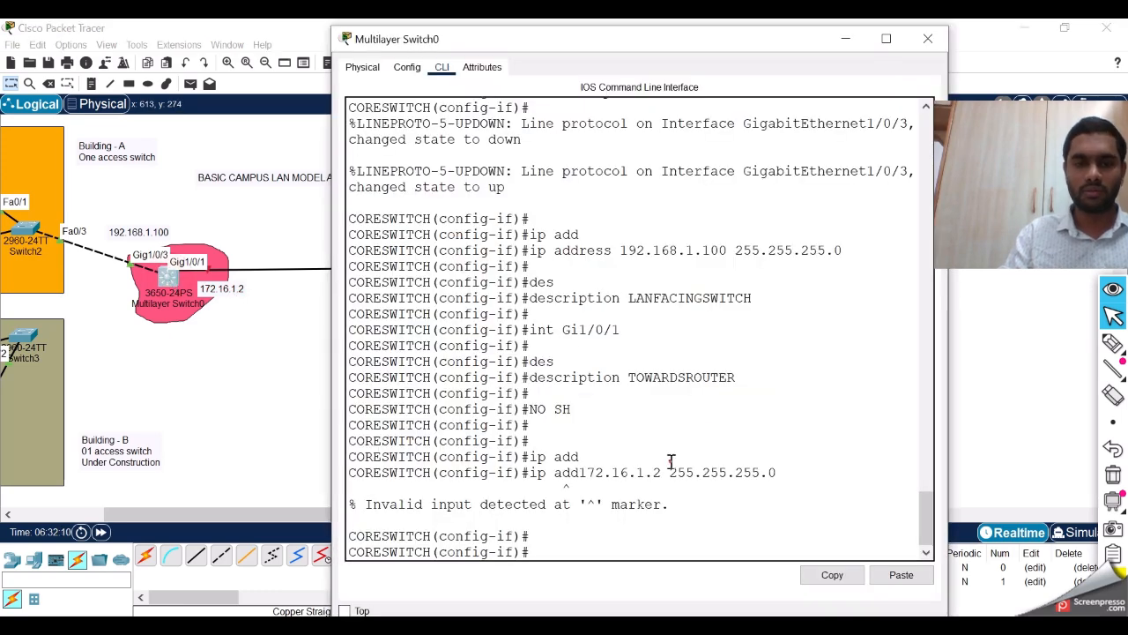
Step: Retry the address command on Gi1/0/1 with a space inserted before 172.16.1.2
{"action": "key", "text": "Return"}
{"action": "key", "text": "Up"}
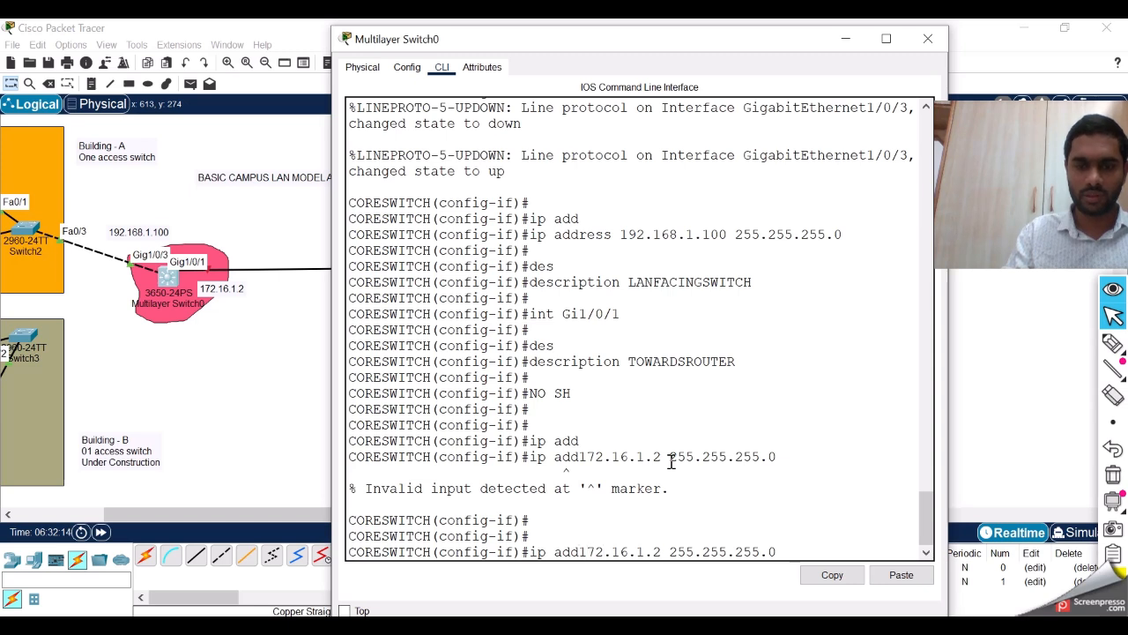
{"action": "key", "text": "Return"}
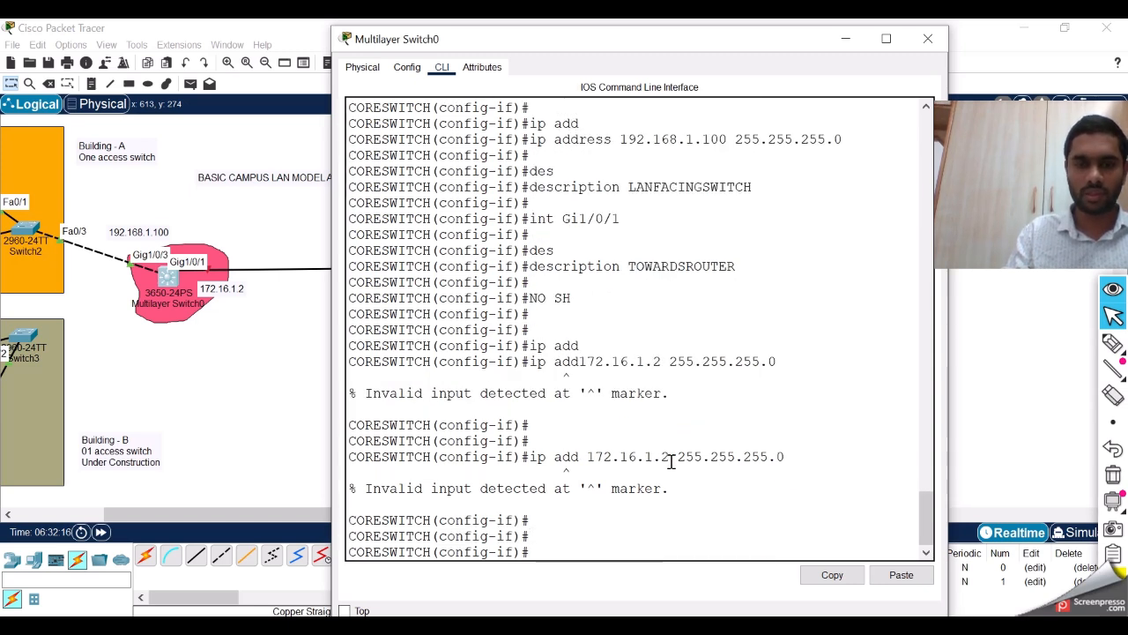
Step: Make interface Gi1/0/1 a routed port with the no switchport command
{"action": "type", "text": "w"}
{"action": "key", "text": "Tab"}
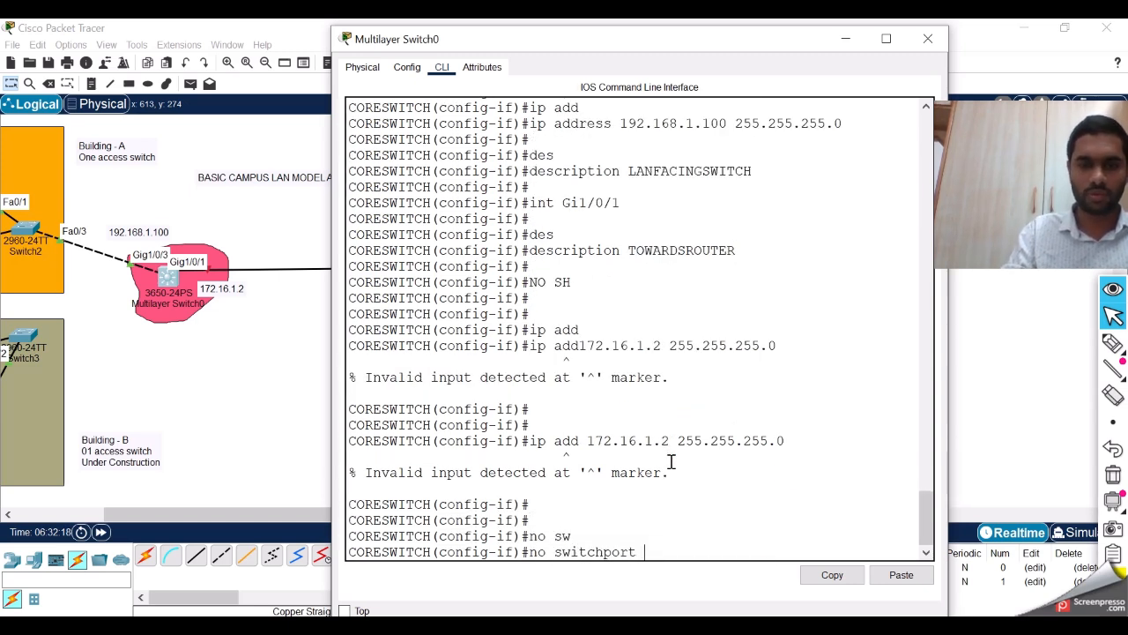
{"action": "key", "text": "Return"}
{"action": "key", "text": "Return"}
{"action": "key", "text": "Return"}
{"action": "type", "text": "no sw"}
{"action": "key", "text": "Tab"}
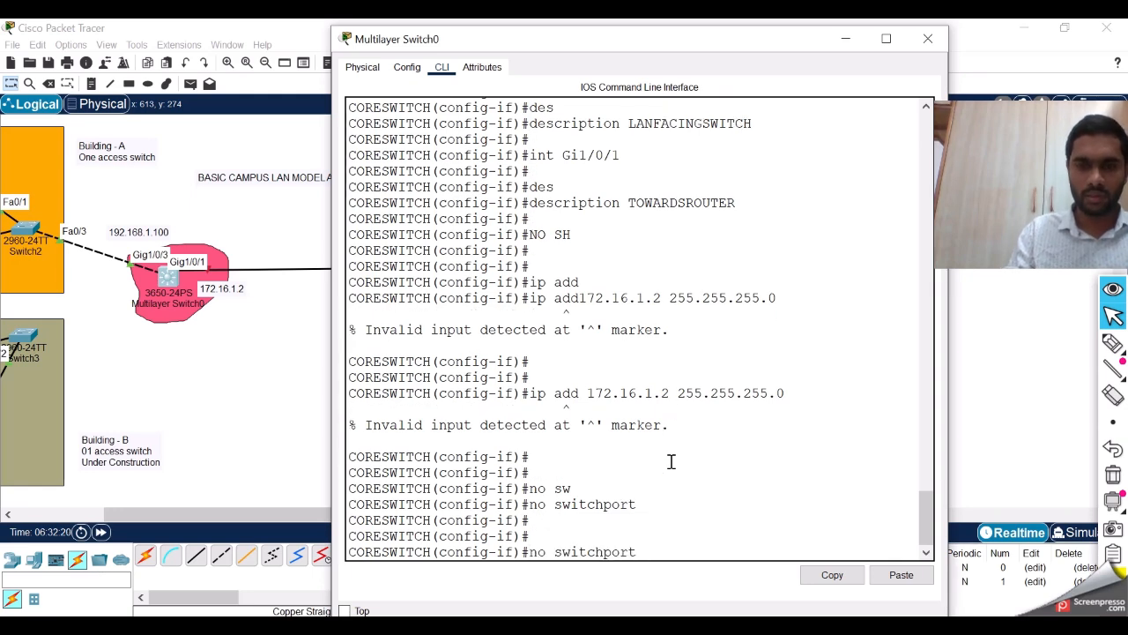
Step: Assign 172.16.1.2 with mask 255.255.255.0 to the routed interface Gi1/0/1 and exit to global configuration mode
{"action": "key", "text": "Up"}
{"action": "key", "text": "Up"}
{"action": "key", "text": "Return"}
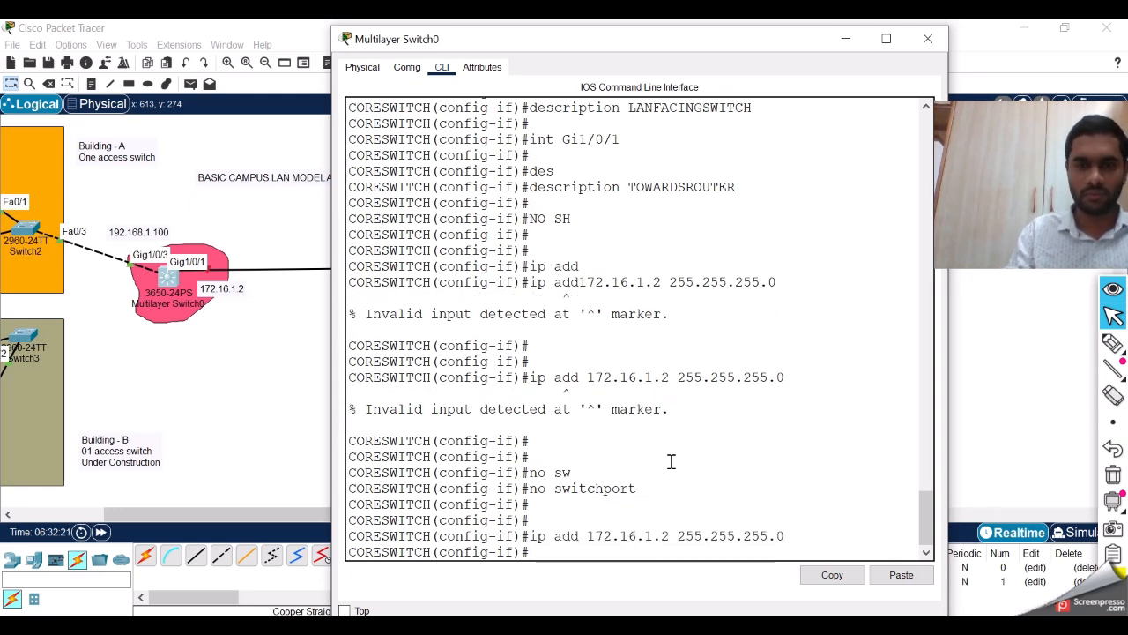
{"action": "key", "text": "Return"}
{"action": "key", "text": "Return"}
{"action": "key", "text": "Return"}
{"action": "type", "text": "exit"}
{"action": "key", "text": "Return"}
{"action": "key", "text": "Return"}
{"action": "key", "text": "Return"}
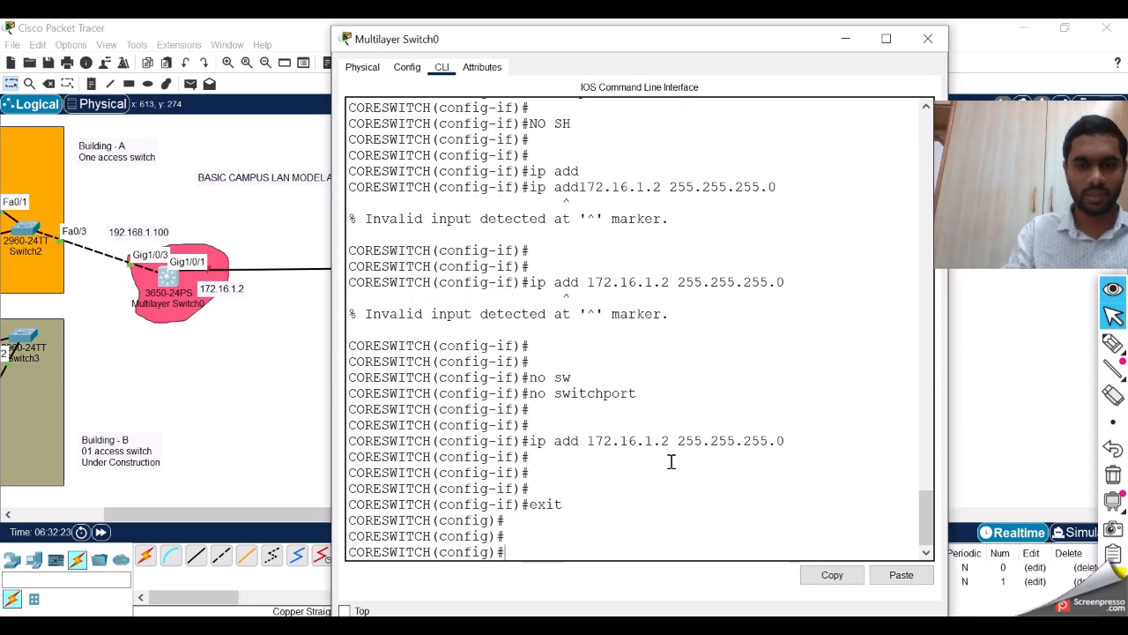
Step: Enter interface Gi1/0/1 again and enable it with no sh
{"action": "type", "text": "int G"}
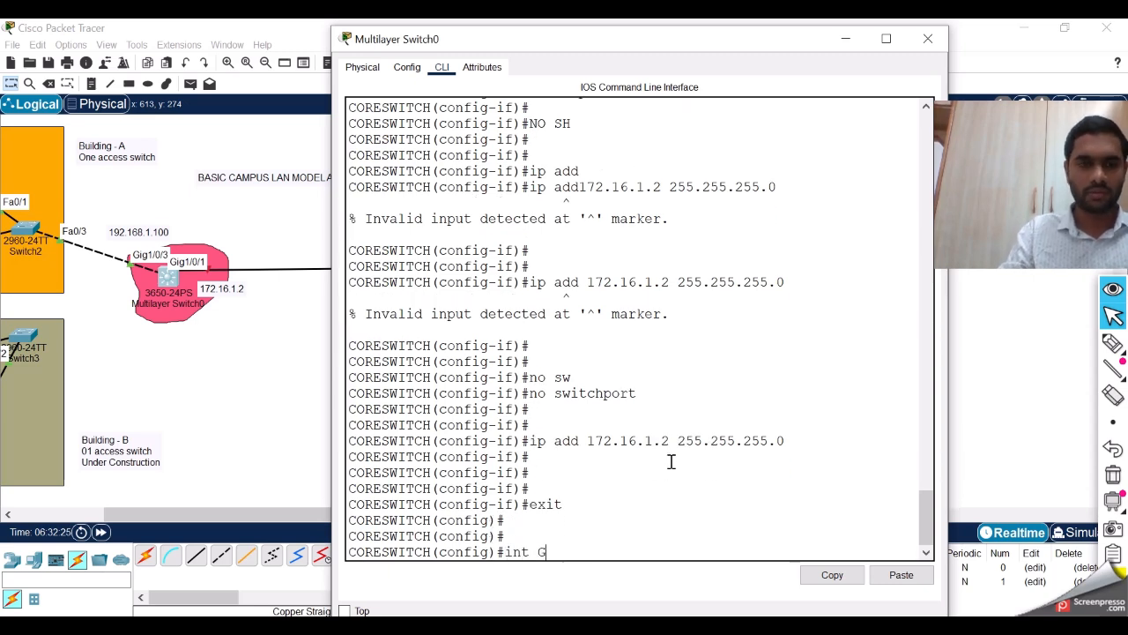
{"action": "type", "text": "i1/0/"}
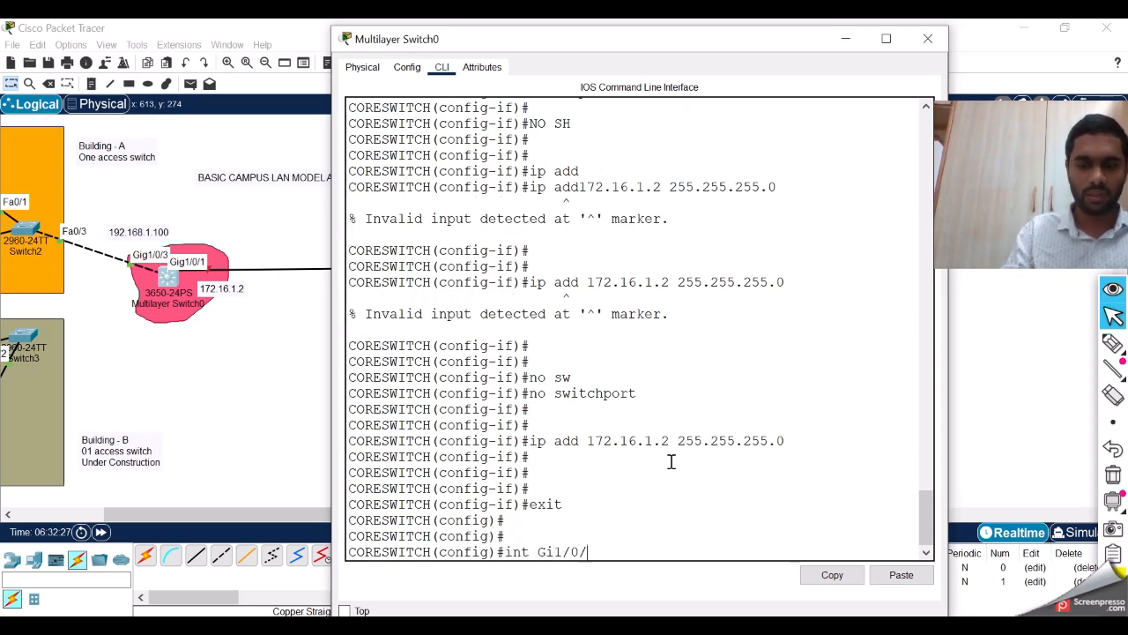
{"action": "type", "text": "1"}
{"action": "key", "text": "Return"}
{"action": "key", "text": "Return"}
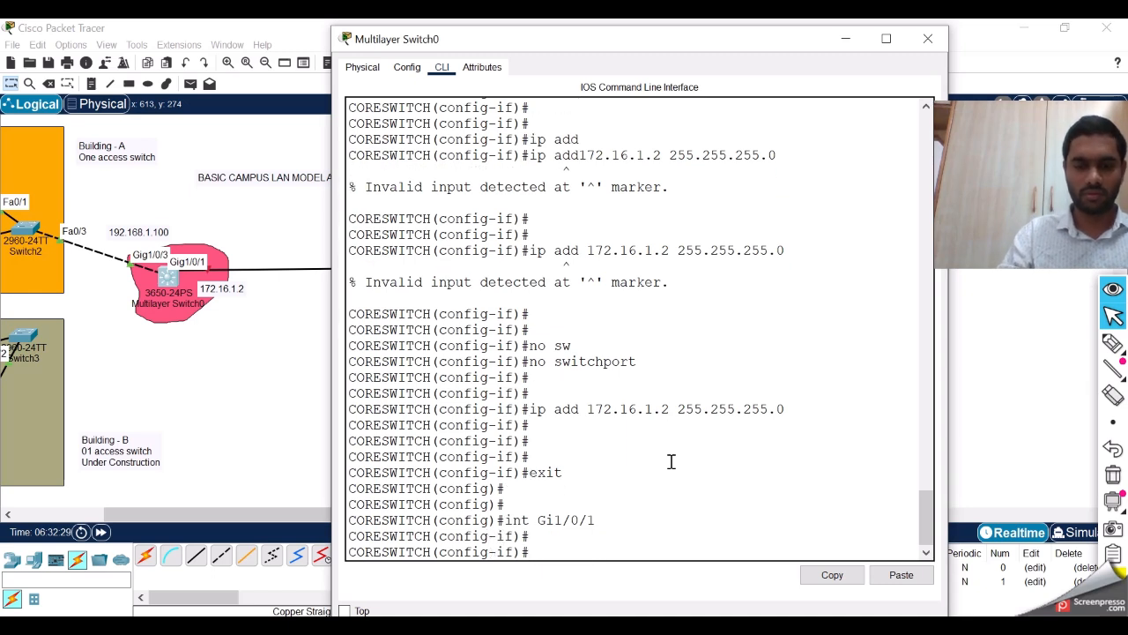
{"action": "type", "text": "no sh"}
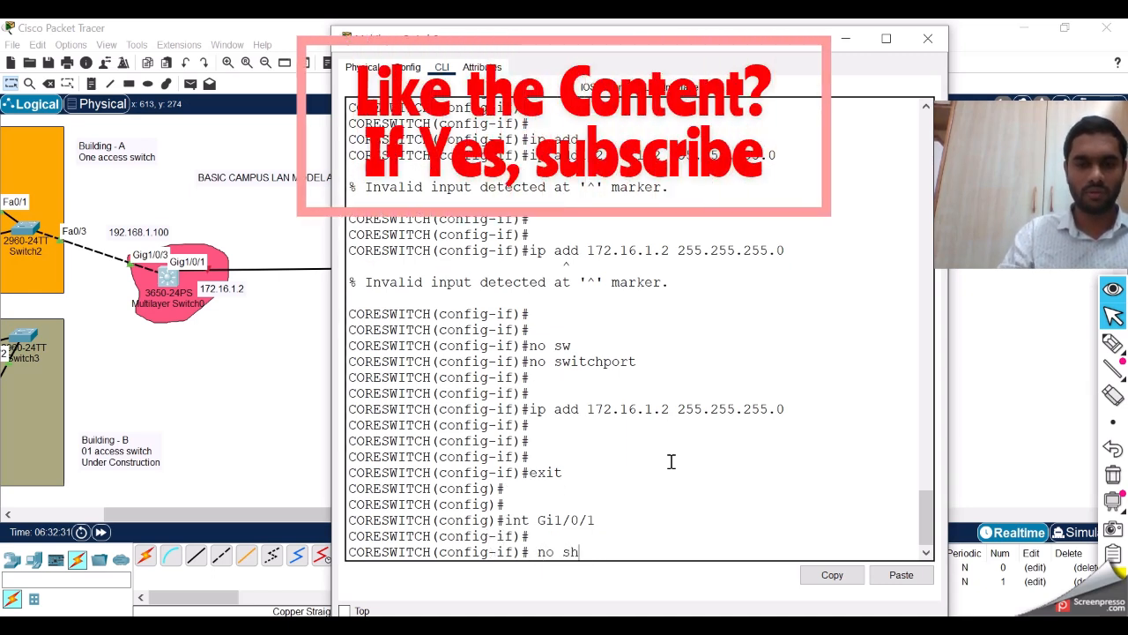
{"action": "key", "text": "Return"}
{"action": "key", "text": "Return"}
{"action": "key", "text": "Return"}
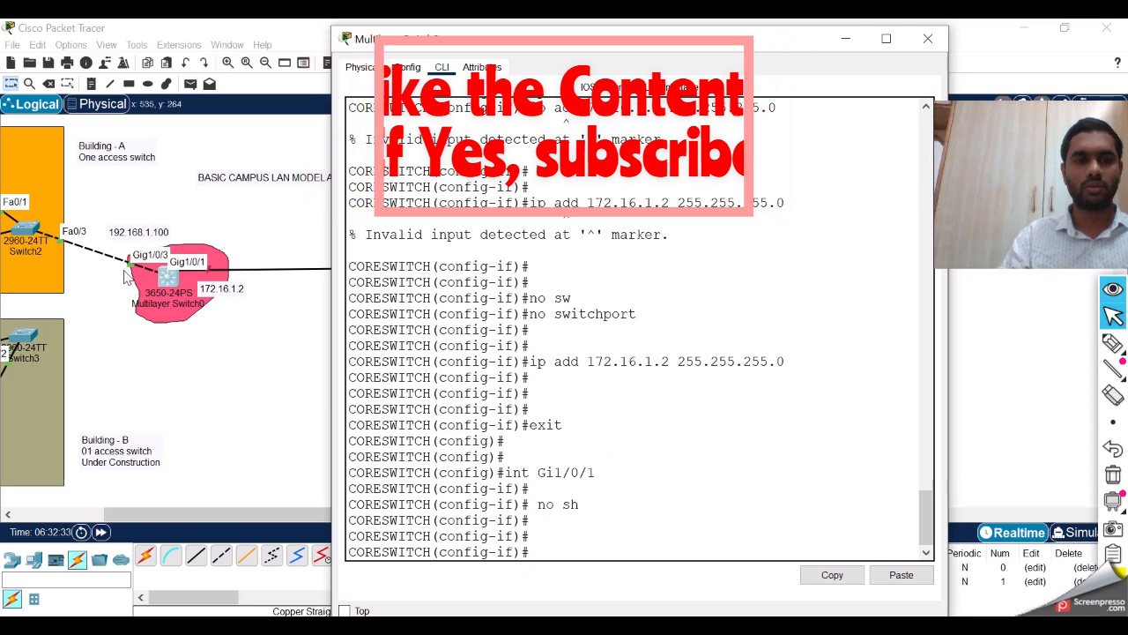
Step: Minimize the switch's window, open Router3's command line and answer no to the initial configuration dialog
{"action": "left_click", "coordinate": [846, 39]}
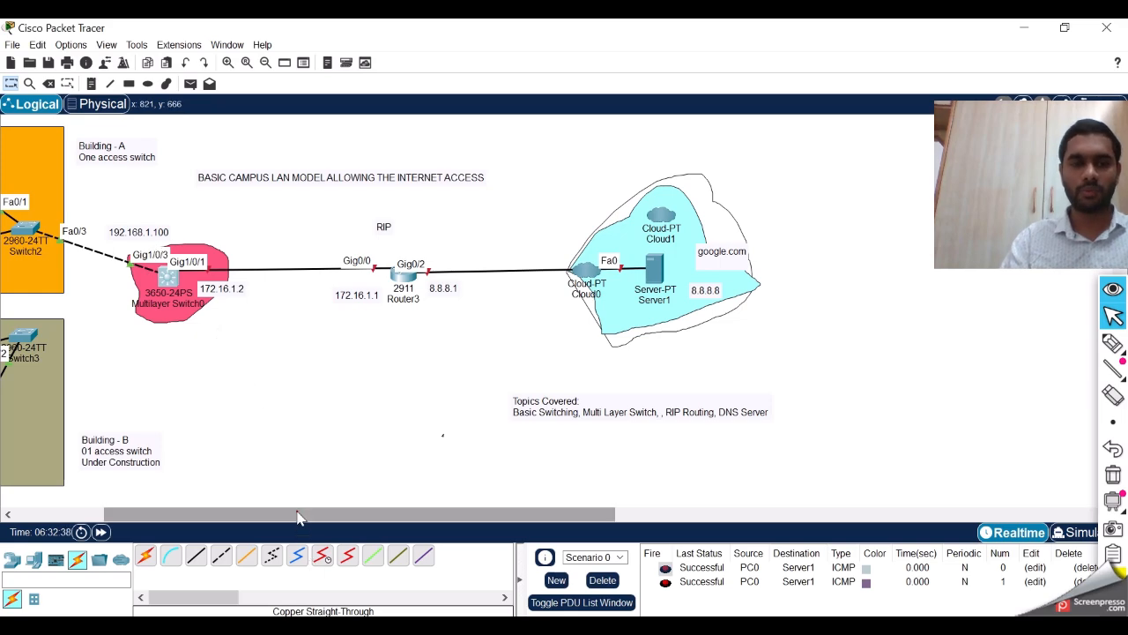
{"action": "left_click_drag", "start_coordinate": [300, 514], "coordinate": [402, 516]}
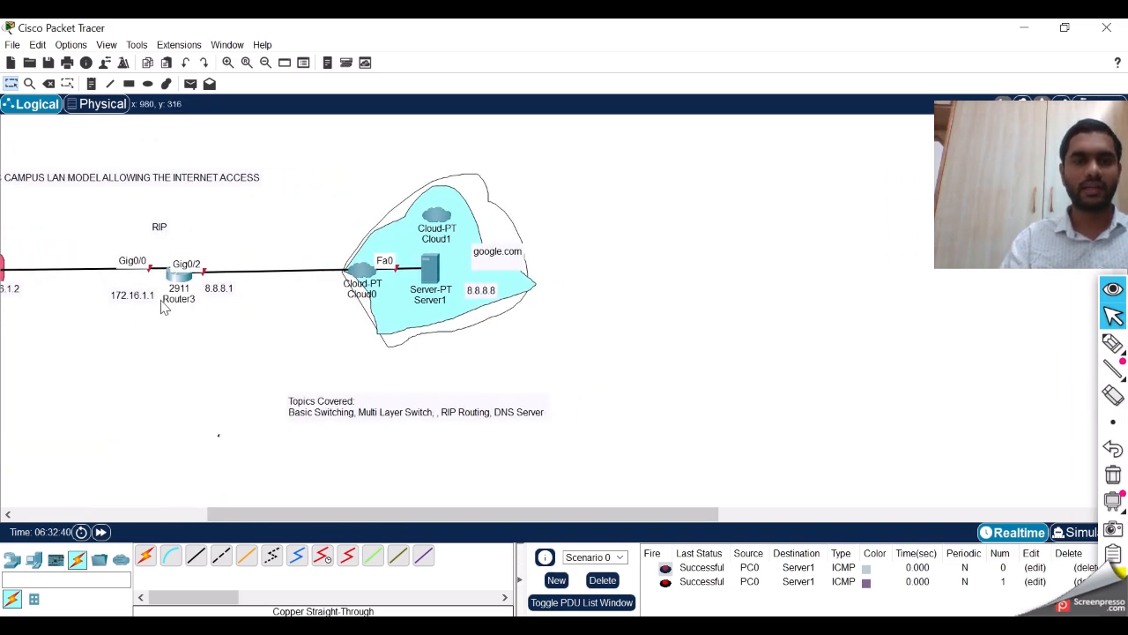
{"action": "left_click", "coordinate": [181, 278]}
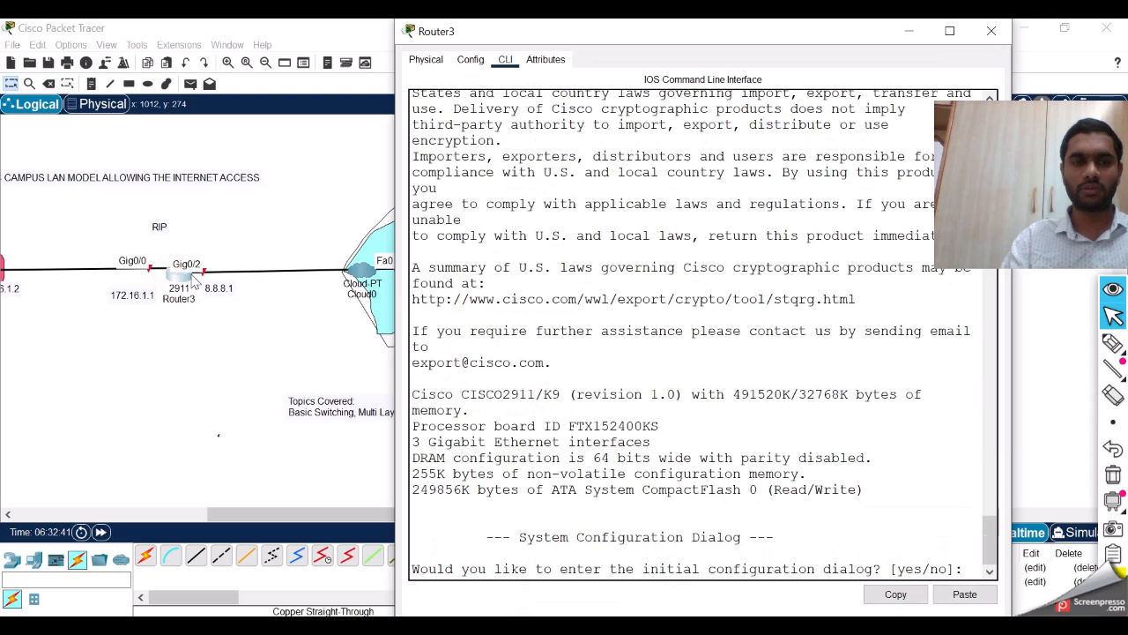
{"action": "key", "text": "Return"}
{"action": "key", "text": "Return"}
{"action": "key", "text": "Return"}
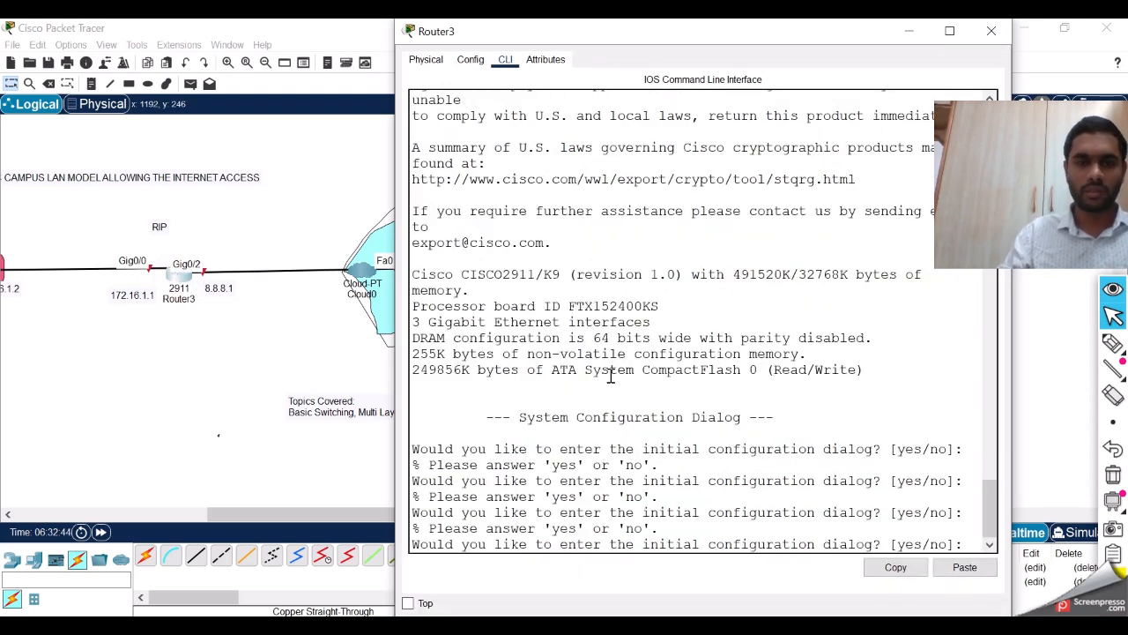
{"action": "key", "text": "Return"}
{"action": "type", "text": "no"}
{"action": "key", "text": "Return"}
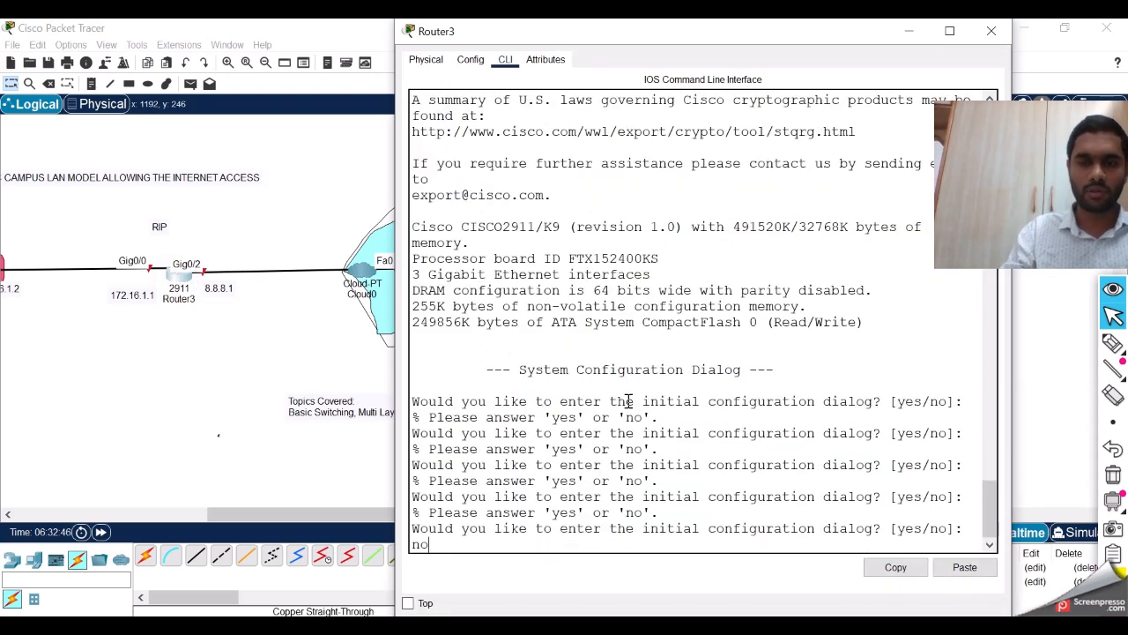
{"action": "key", "text": "Return"}
{"action": "key", "text": "Return"}
Step: Enter privileged mode and global configuration mode on Router3
{"action": "type", "text": "en"}
{"action": "key", "text": "Return"}
{"action": "key", "text": "Return"}
{"action": "key", "text": "Return"}
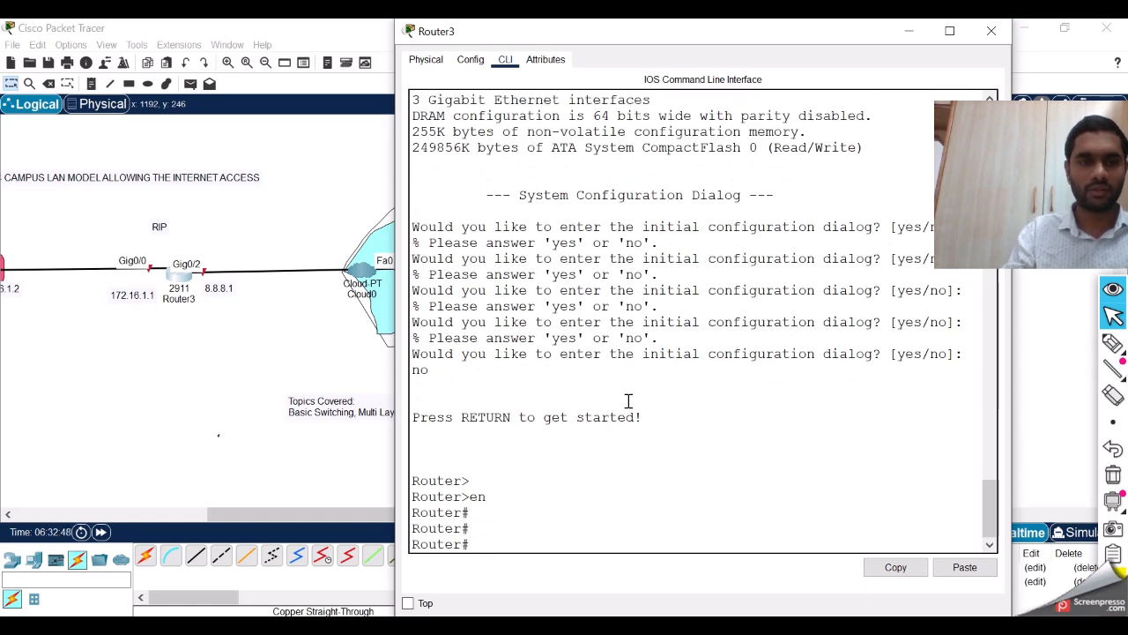
{"action": "type", "text": "confi t"}
{"action": "key", "text": "Return"}
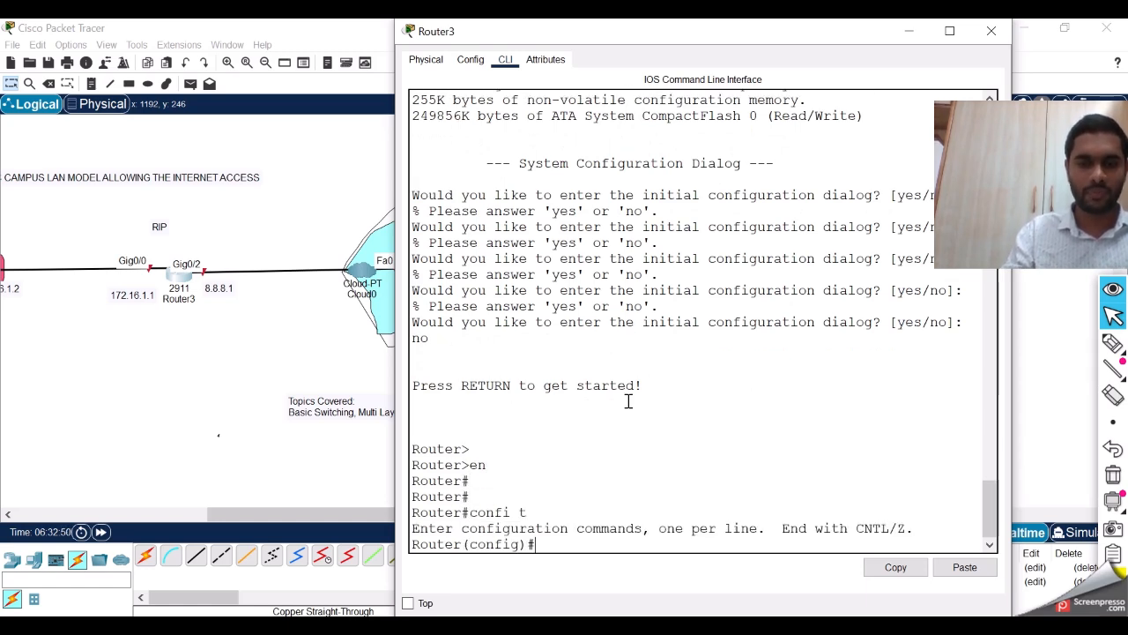
Step: Select Router3's interface Gi0/0 and enable it with no sh
{"action": "type", "text": "int Gi"}
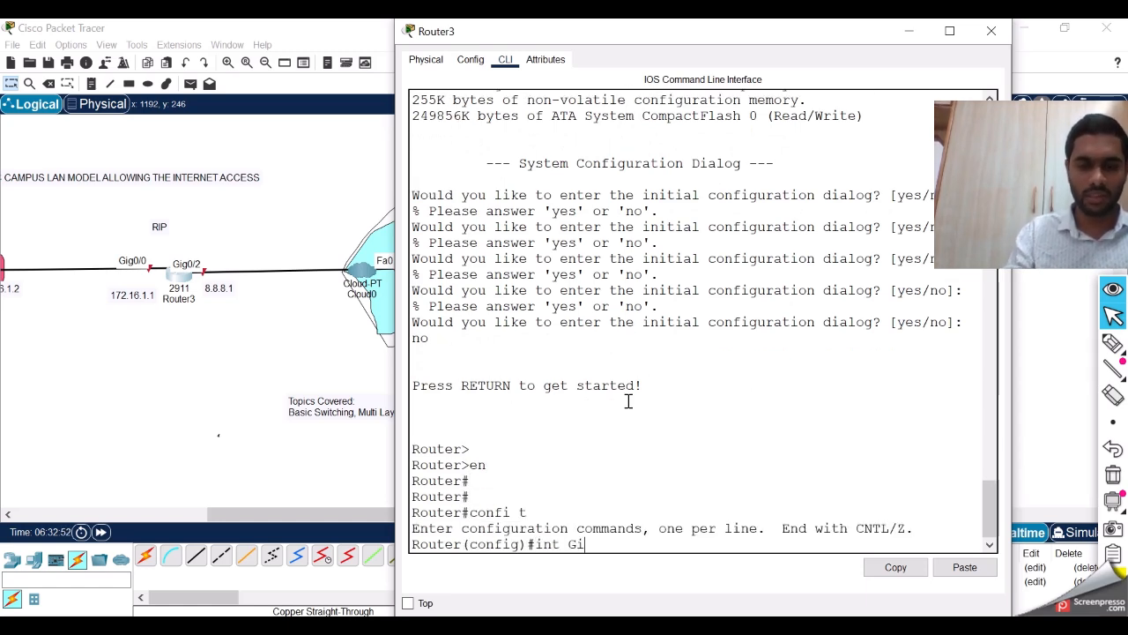
{"action": "type", "text": "/"}
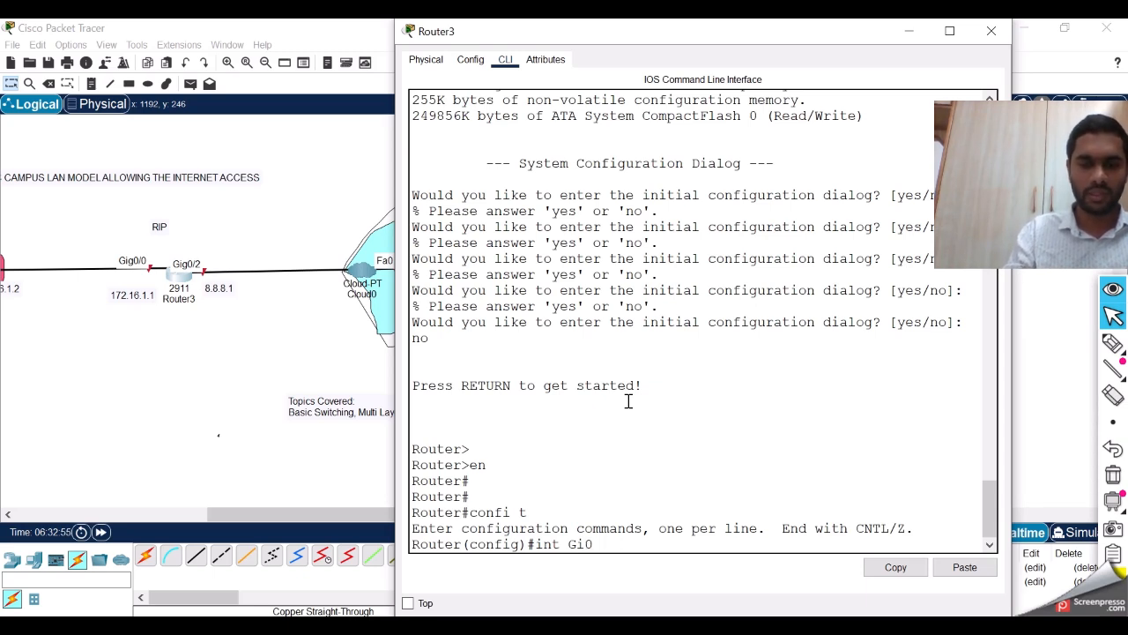
{"action": "type", "text": "/0"}
{"action": "key", "text": "Return"}
{"action": "key", "text": "Return"}
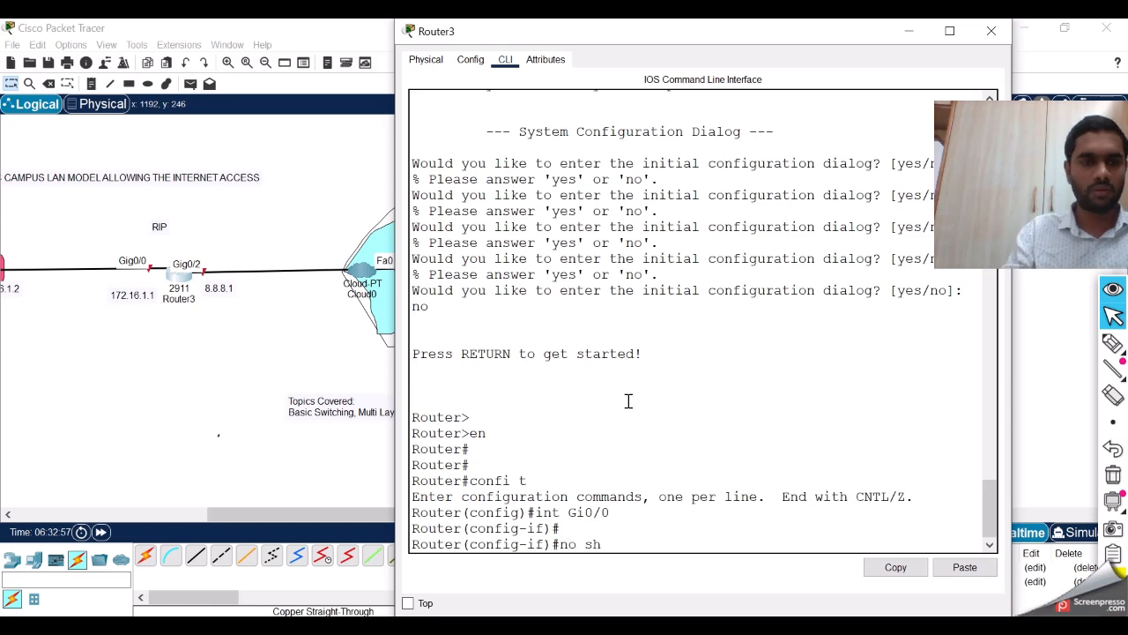
{"action": "key", "text": "Return"}
{"action": "key", "text": "Return"}
Step: Assign IP address 172.16.1.1 with mask 255.255.255.0 to Router3's interface Gi0/0
{"action": "type", "text": "ip add"}
{"action": "key", "text": "Tab"}
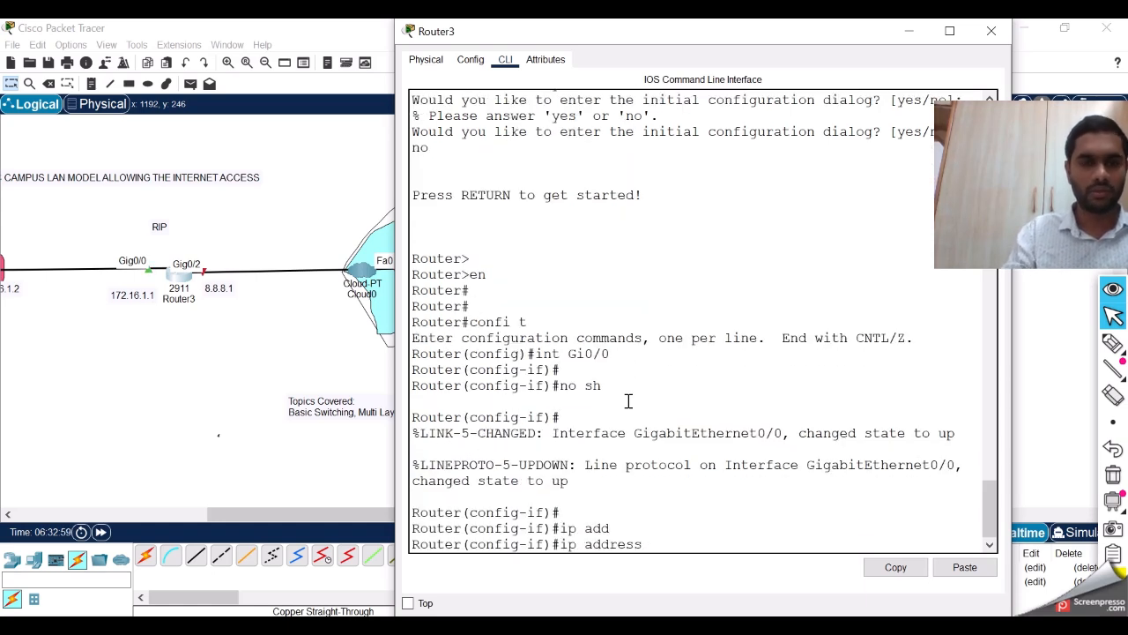
{"action": "type", "text": "172.16.1.1 255.255.255."}
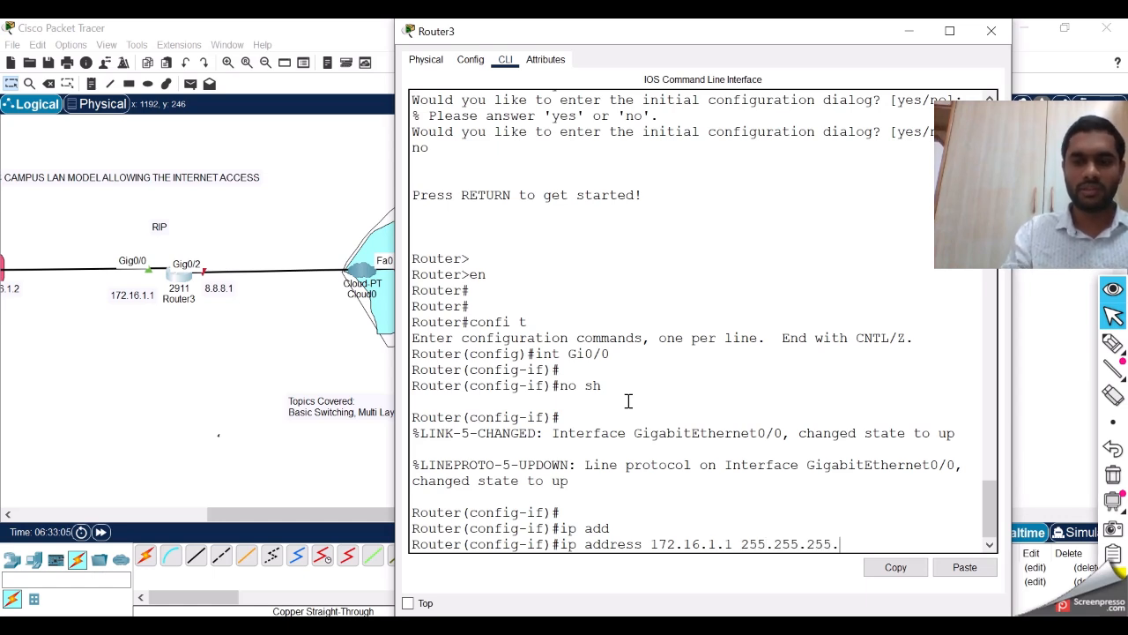
{"action": "key", "text": "Return"}
{"action": "key", "text": "Return"}
{"action": "key", "text": "Return"}
Step: Switch to Router3's interface Gi0/2 and enable it with no sh
{"action": "key", "text": "Up"}
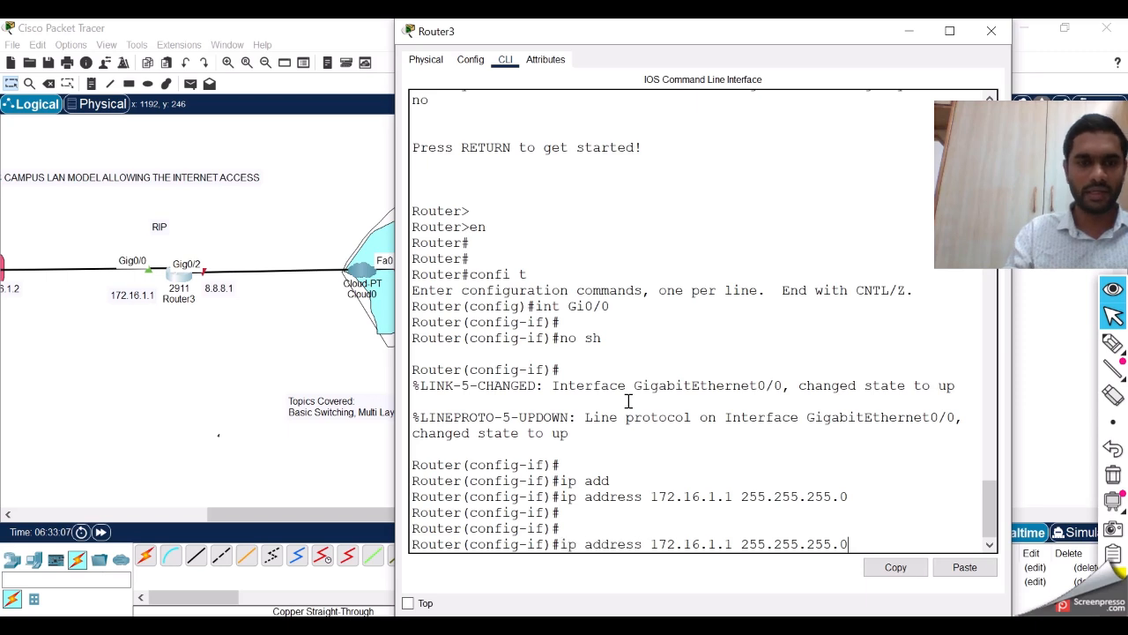
{"action": "key", "text": "Up"}
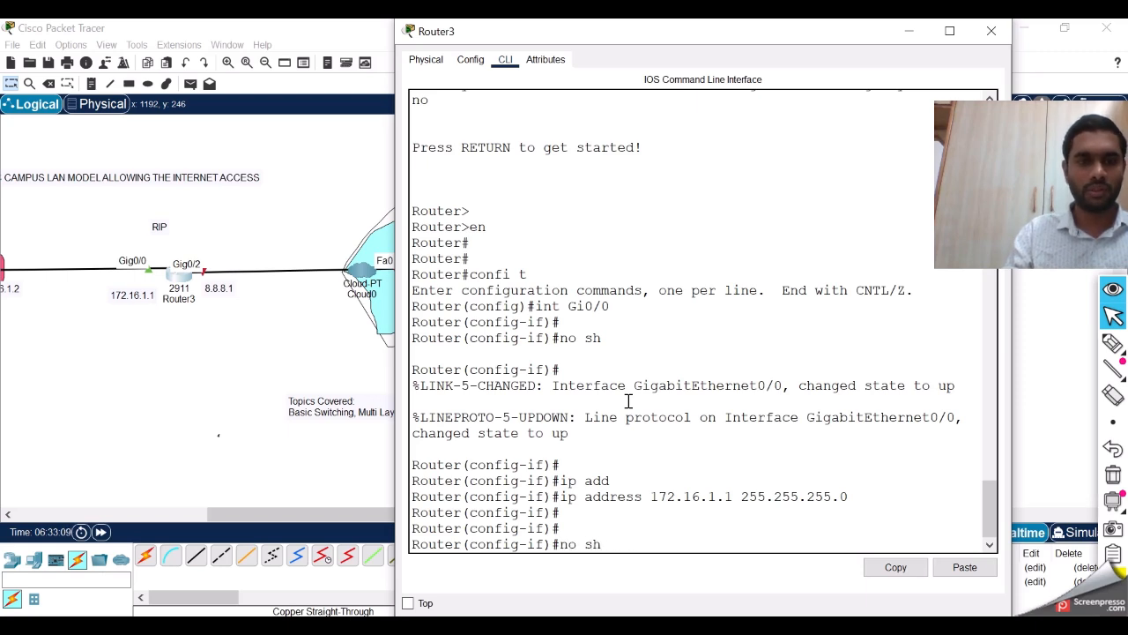
{"action": "key", "text": "Up"}
{"action": "key", "text": "Return"}
{"action": "key", "text": "Return"}
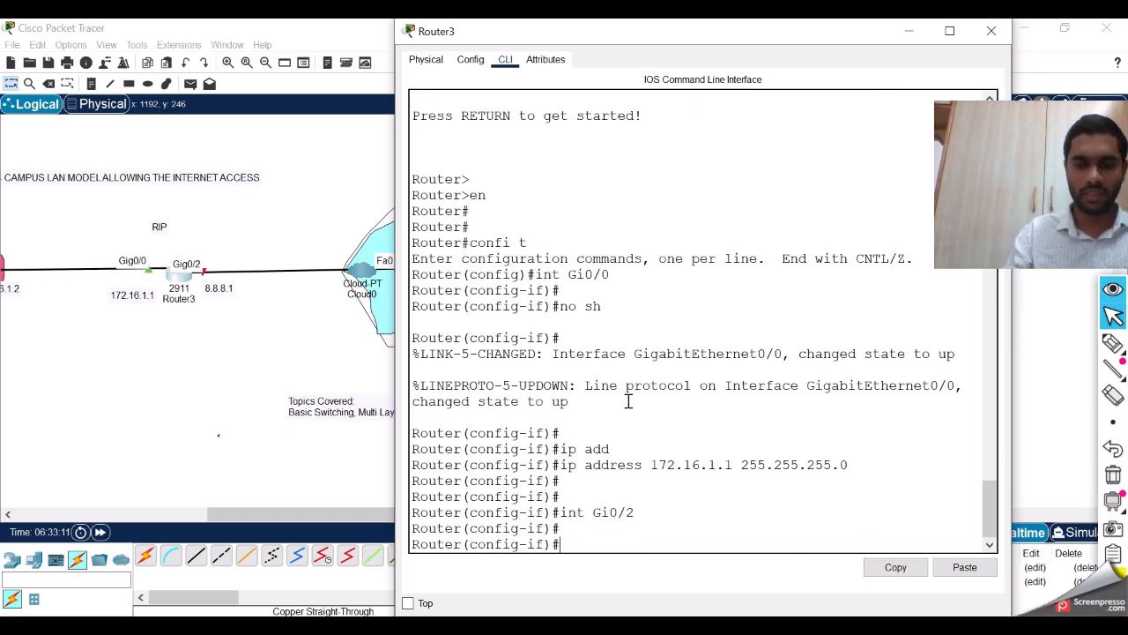
{"action": "key", "text": "Up"}
{"action": "key", "text": "Up"}
{"action": "key", "text": "Up"}
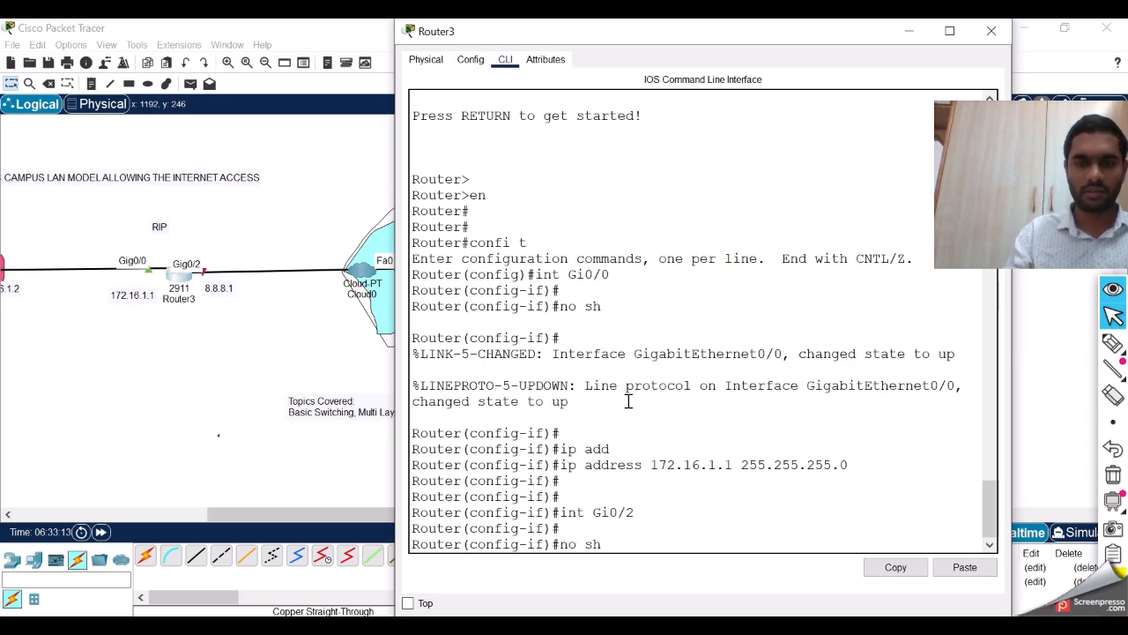
{"action": "key", "text": "Return"}
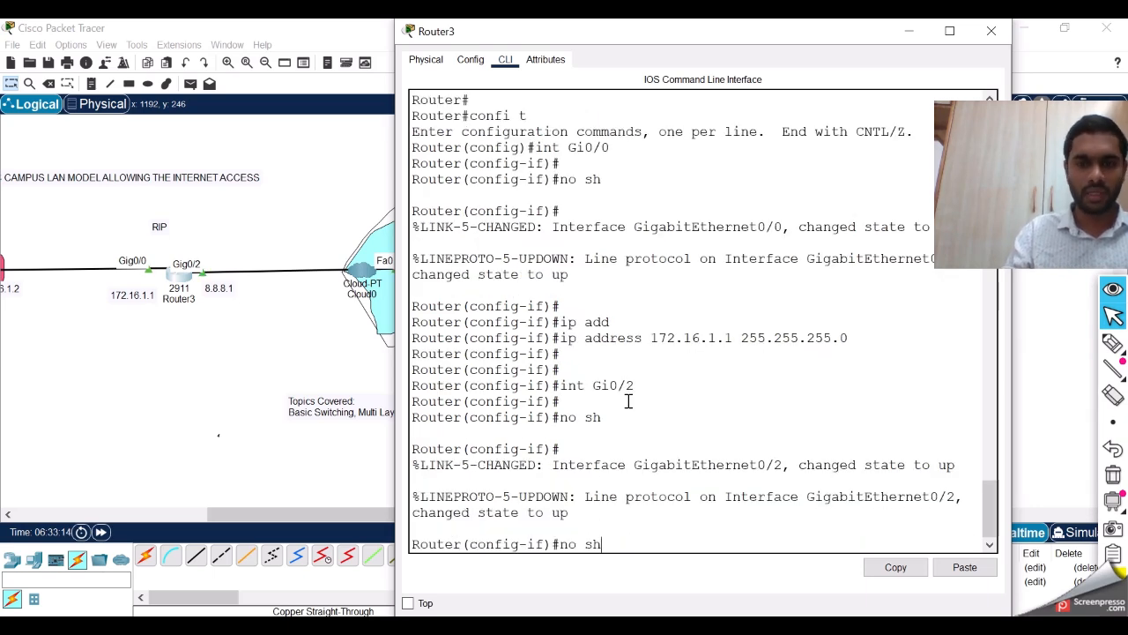
Step: Assign IP address 8.8.8.1 with mask 255.255.255.0 to Router3's interface Gi0/2 and leave interface configuration mode
{"action": "key", "text": "Up"}
{"action": "key", "text": "Up"}
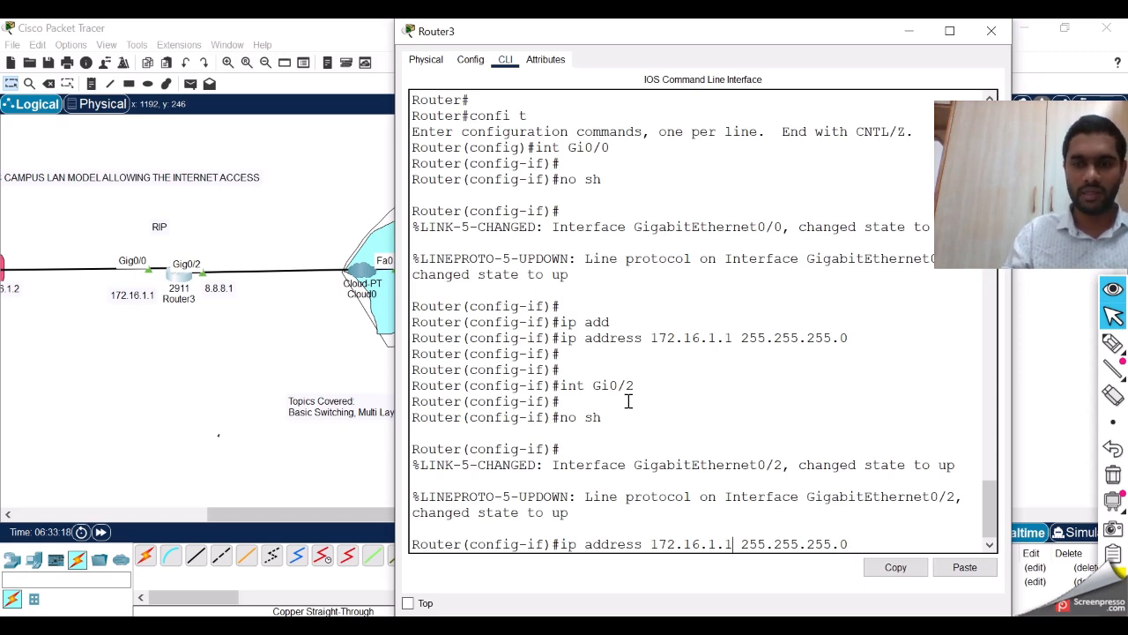
{"action": "key", "text": "BackSpace"}
{"action": "key", "text": "BackSpace"}
{"action": "key", "text": "BackSpace"}
{"action": "key", "text": "BackSpace"}
{"action": "key", "text": "BackSpace"}
{"action": "key", "text": "BackSpace"}
{"action": "key", "text": "BackSpace"}
{"action": "key", "text": "BackSpace"}
{"action": "key", "text": "BackSpace"}
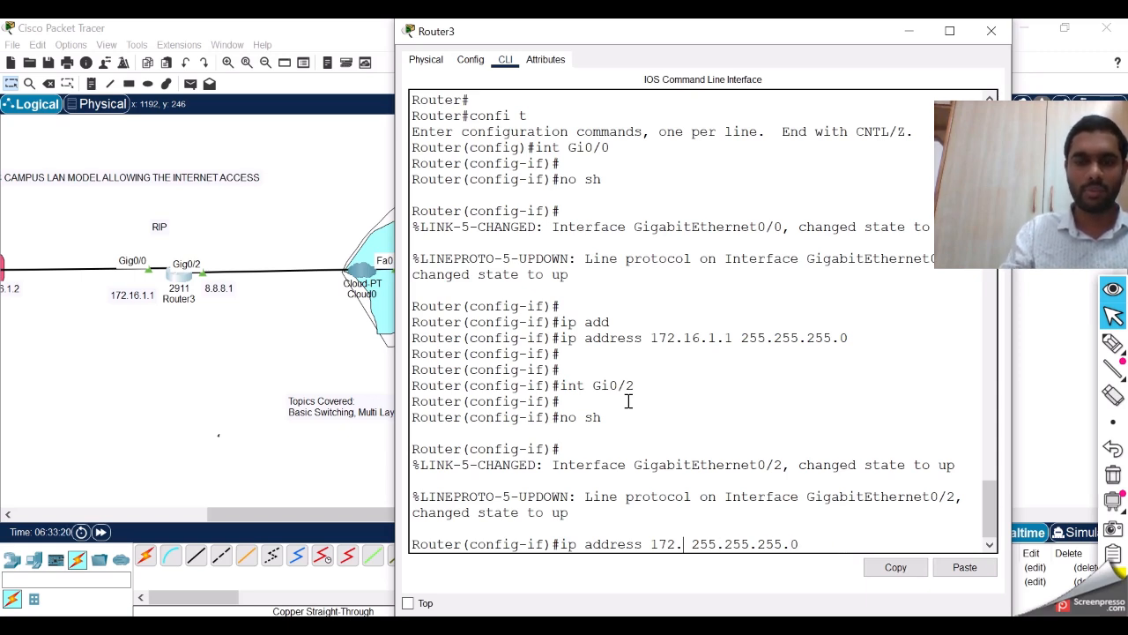
{"action": "key", "text": "BackSpace"}
{"action": "type", "text": "8.8.8."}
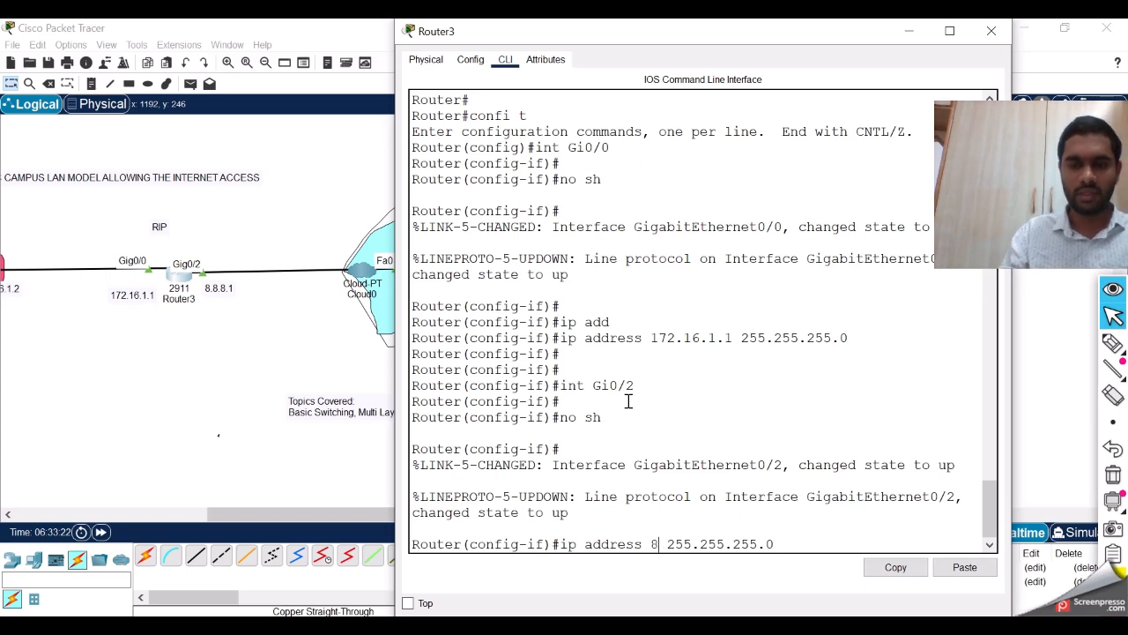
{"action": "type", "text": "1"}
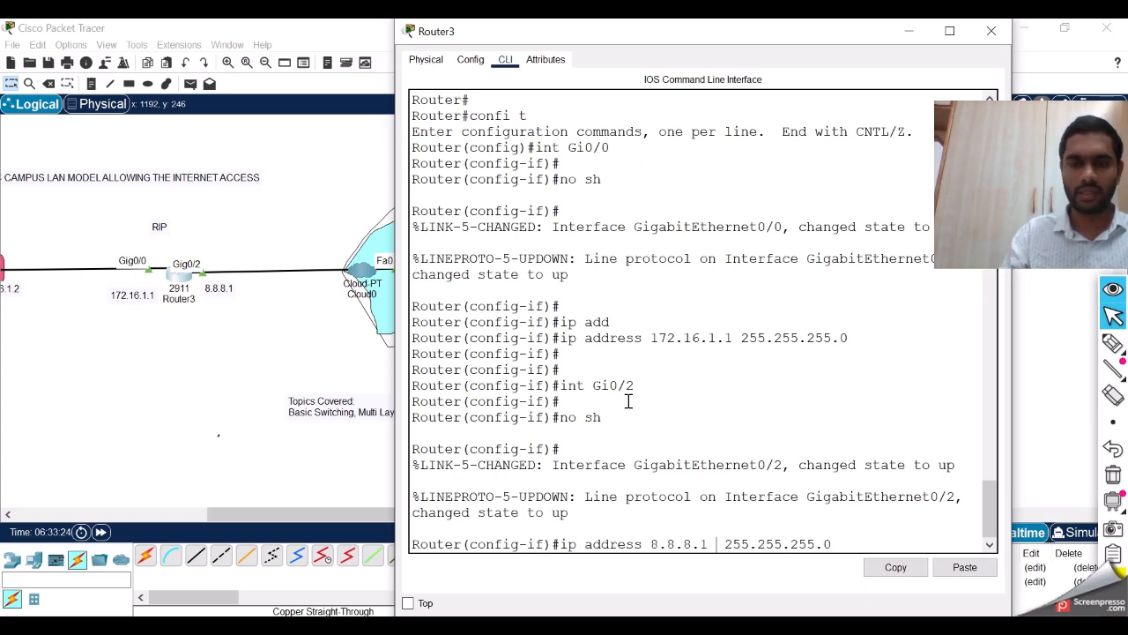
{"action": "key", "text": "Return"}
{"action": "key", "text": "Return"}
{"action": "key", "text": "Return"}
{"action": "type", "text": "exit"}
{"action": "key", "text": "Return"}
{"action": "key", "text": "Return"}
{"action": "key", "text": "Return"}
{"action": "key", "text": "Return"}
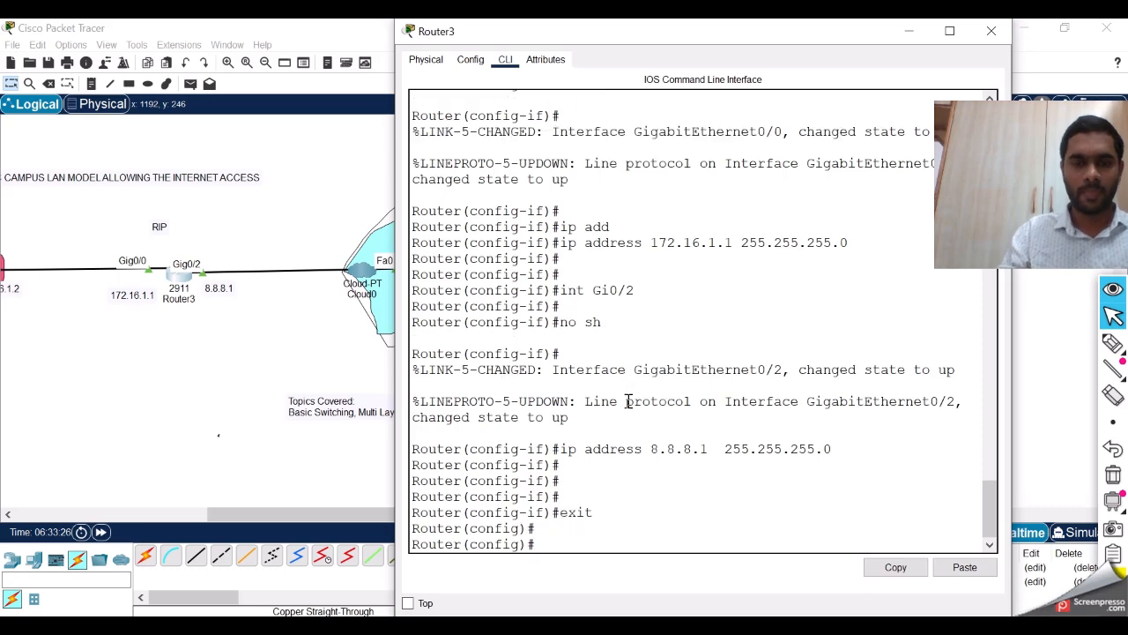
Step: Open Server1's IP configuration and check its IPv4 address and default gateway
{"action": "left_click", "coordinate": [909, 31]}
{"action": "left_click_drag", "start_coordinate": [395, 516], "coordinate": [422, 516]}
{"action": "left_click", "coordinate": [374, 272]}
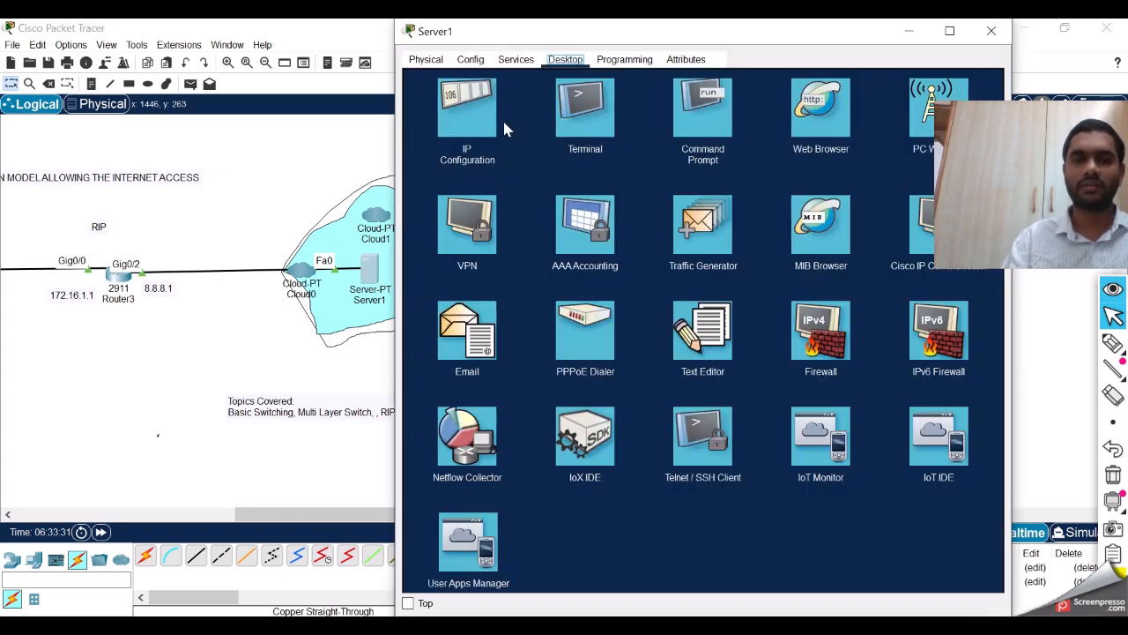
{"action": "left_click", "coordinate": [481, 114]}
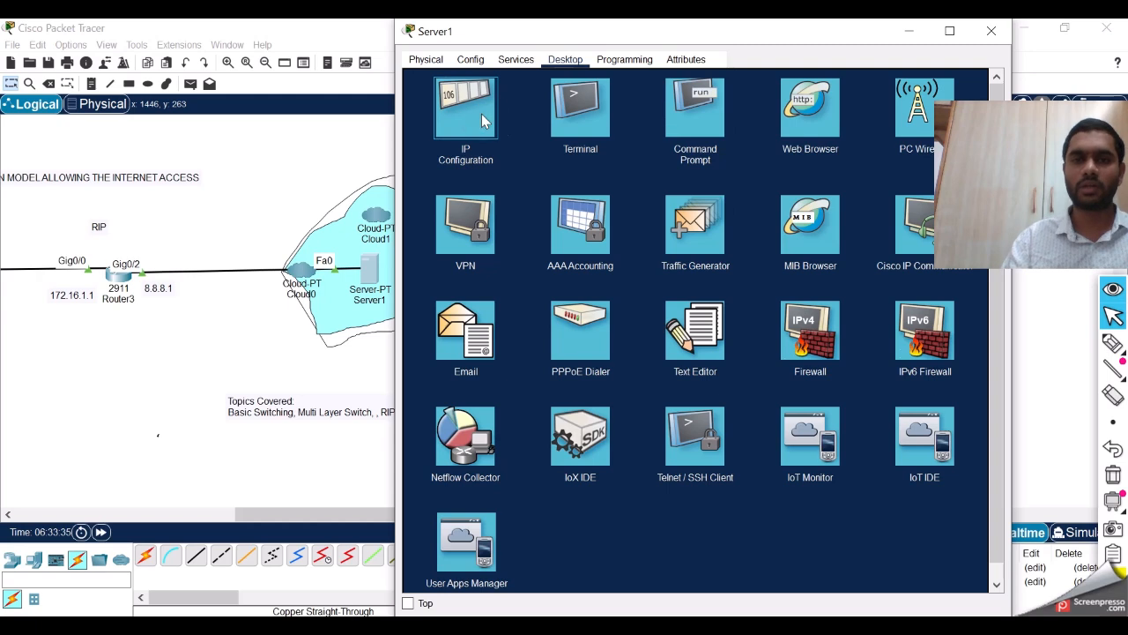
{"action": "left_click_drag", "start_coordinate": [661, 139], "coordinate": [606, 138]}
{"action": "left_click_drag", "start_coordinate": [687, 158], "coordinate": [609, 181]}
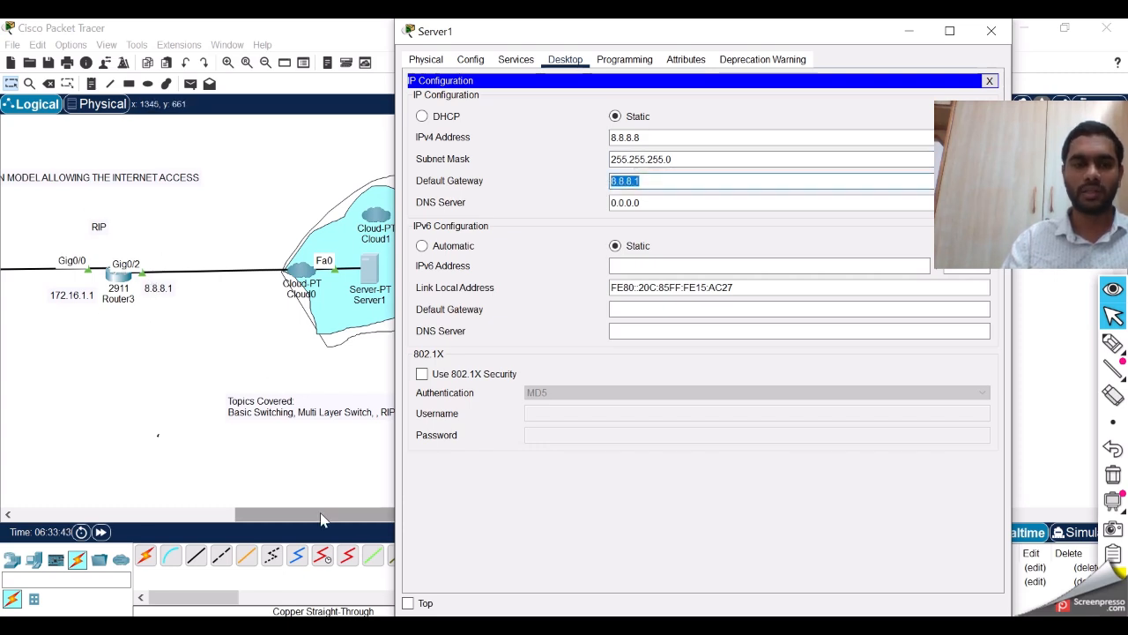
Step: Return to Router3's command line and exit global configuration mode to privileged mode
{"action": "left_click_drag", "start_coordinate": [325, 518], "coordinate": [220, 520]}
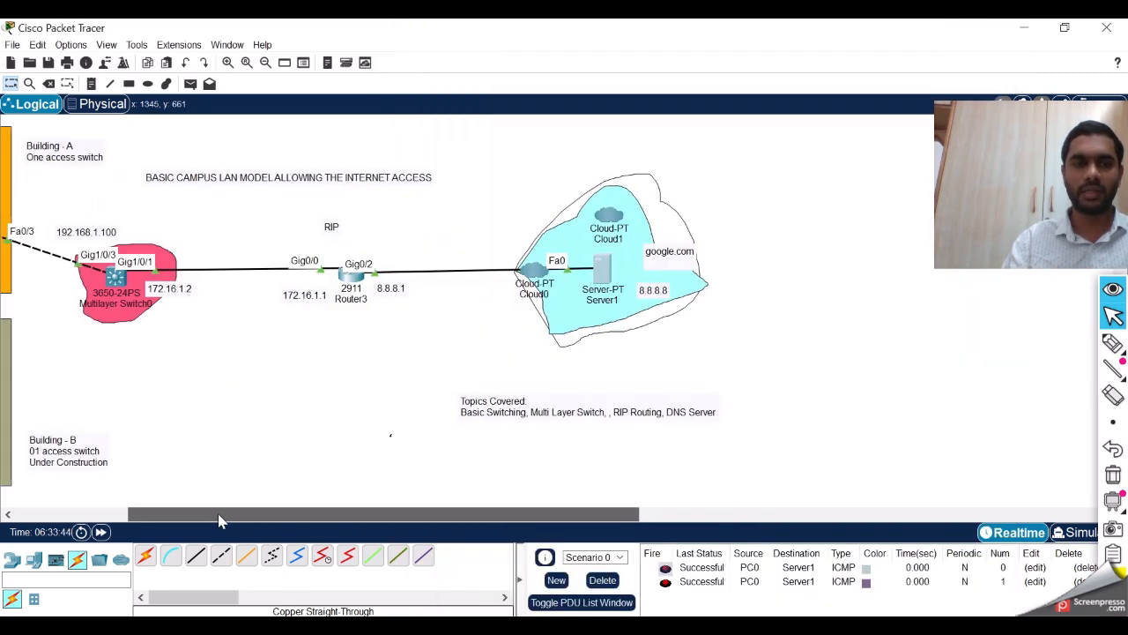
{"action": "left_click", "coordinate": [355, 278]}
{"action": "key", "text": "Return"}
{"action": "key", "text": "Return"}
{"action": "key", "text": "Return"}
{"action": "key", "text": "Return"}
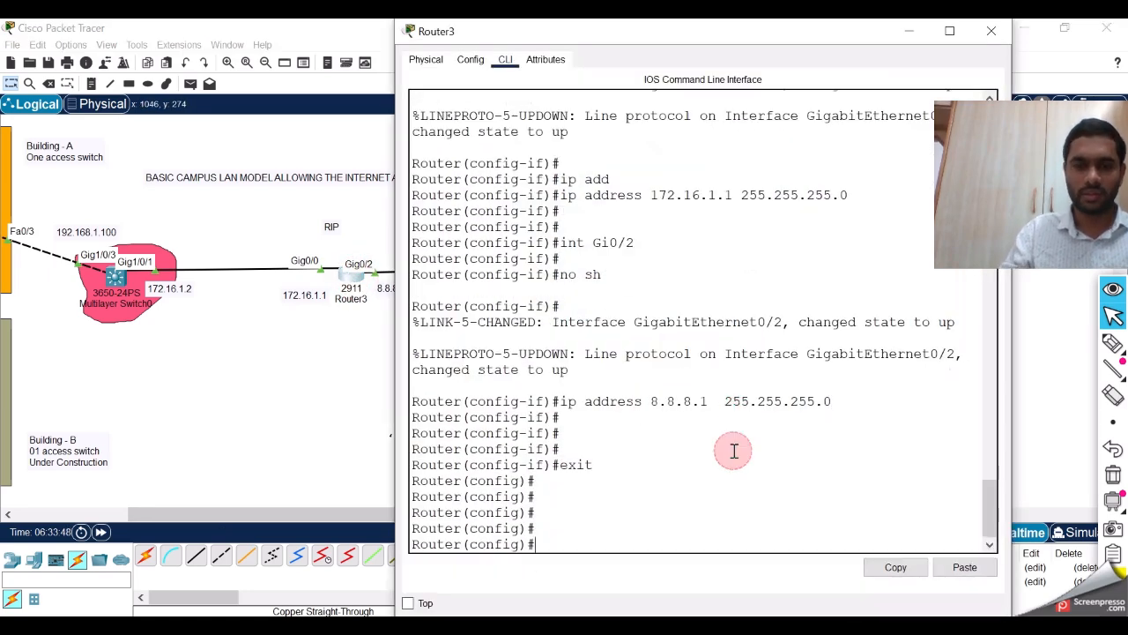
{"action": "type", "text": "exit"}
{"action": "key", "text": "Return"}
{"action": "key", "text": "Return"}
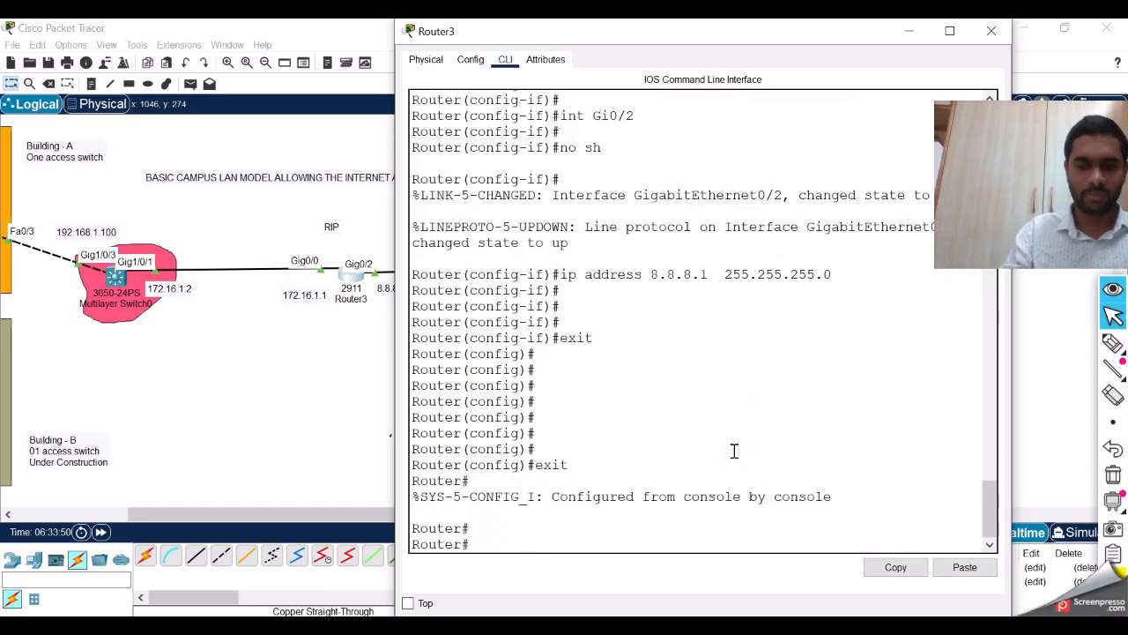
Step: Ping the internet server at 8.8.8.8 from Router3 and review the result
{"action": "type", "text": "ping"}
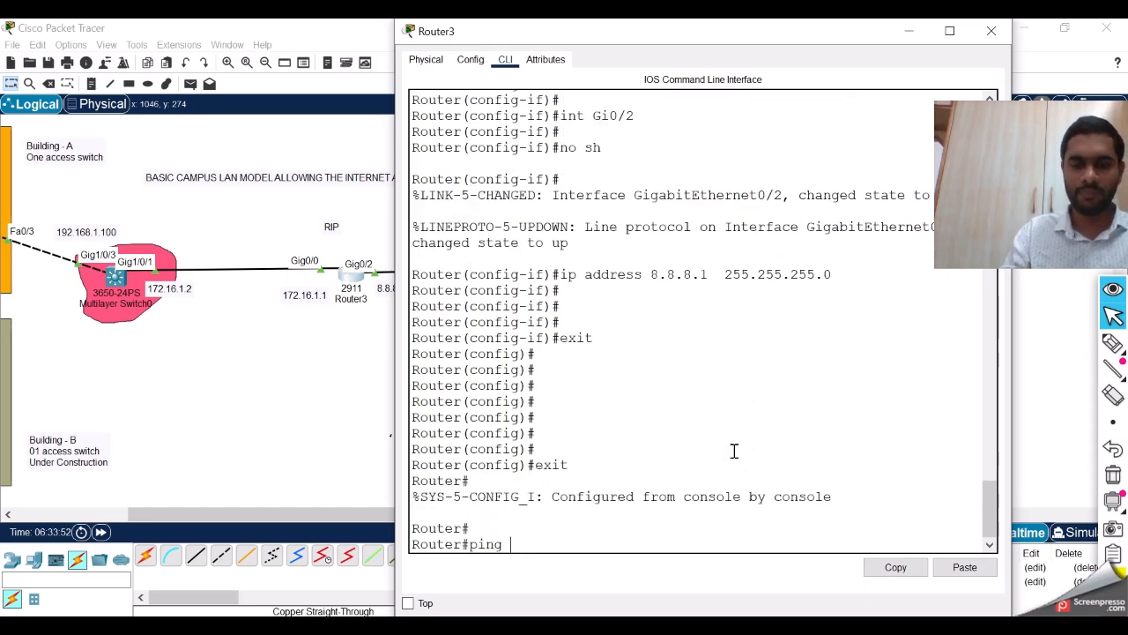
{"action": "type", "text": " 8.8.8.8"}
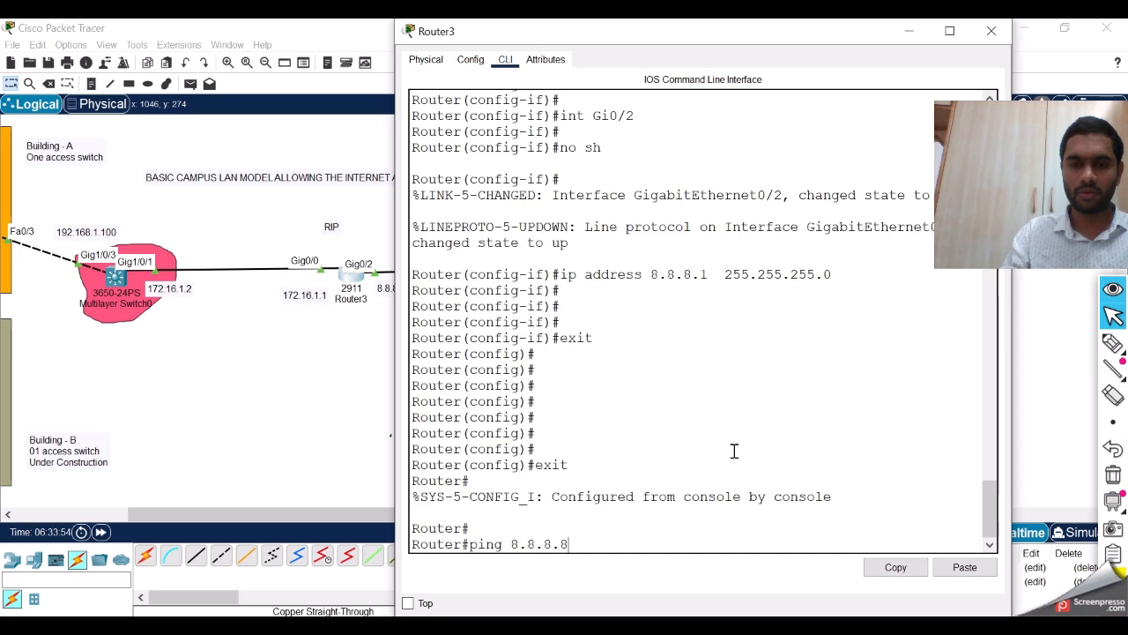
{"action": "key", "text": "Return"}
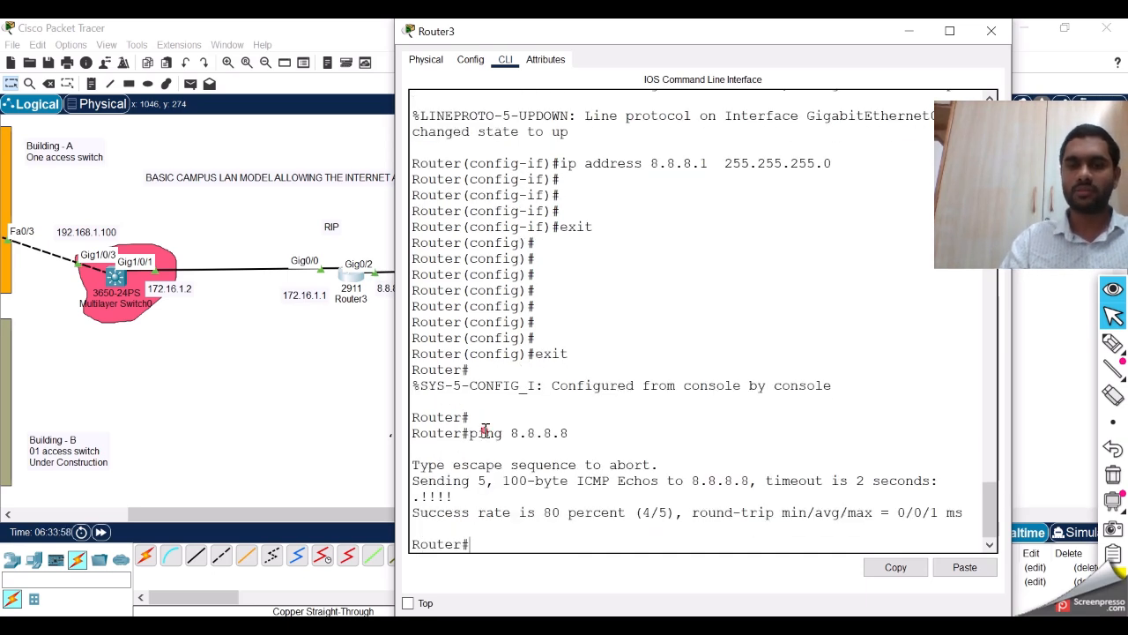
{"action": "left_click_drag", "start_coordinate": [484, 430], "coordinate": [622, 534]}
{"action": "left_click", "coordinate": [622, 534]}
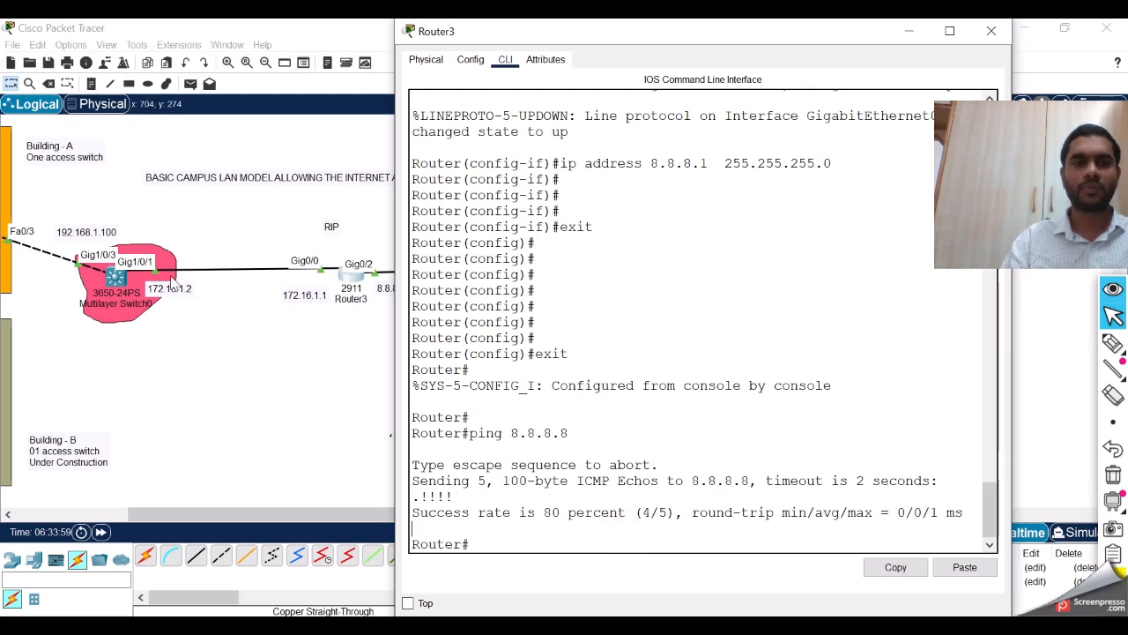
Step: Ping the multilayer switch at 172.16.1.2 from Router3
{"action": "key", "text": "Return"}
{"action": "key", "text": "Return"}
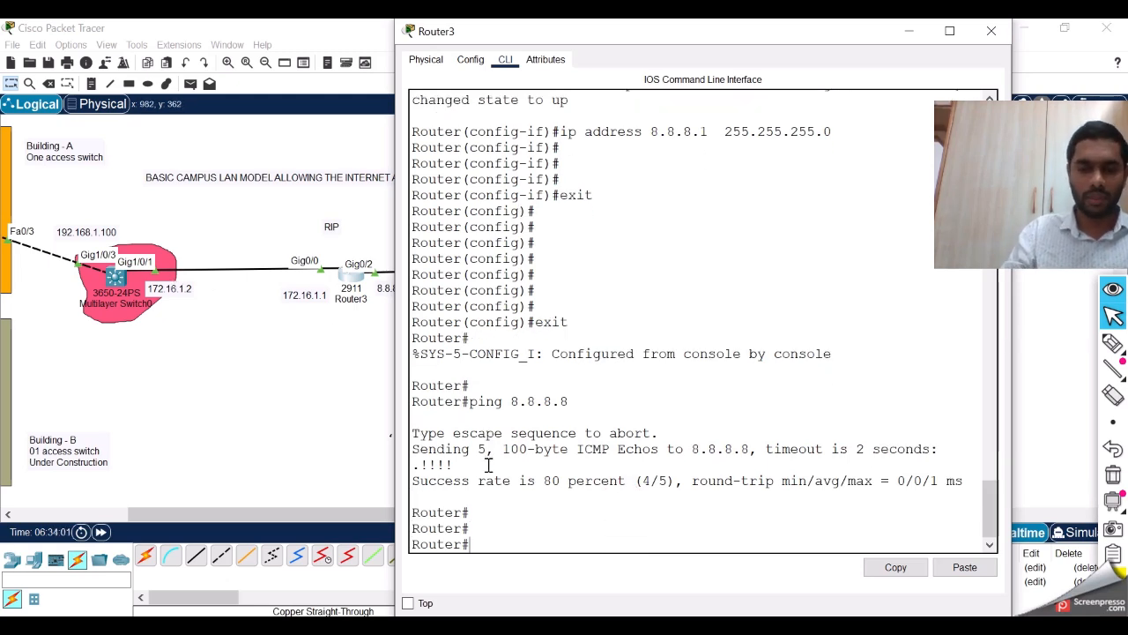
{"action": "type", "text": "ping 172"}
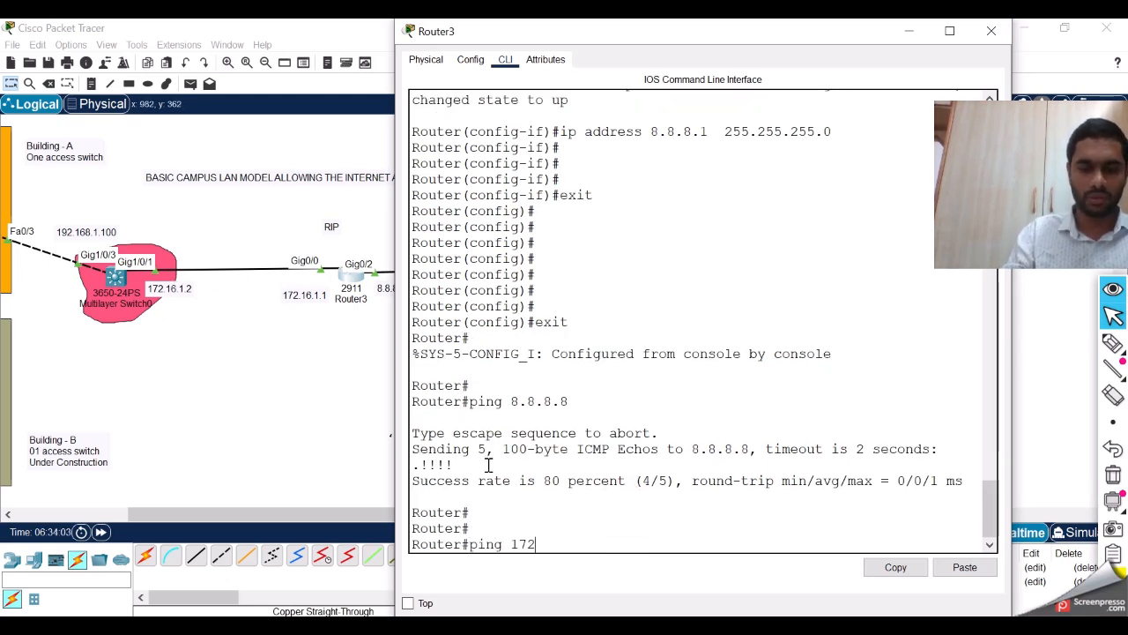
{"action": "type", "text": ".16.1."}
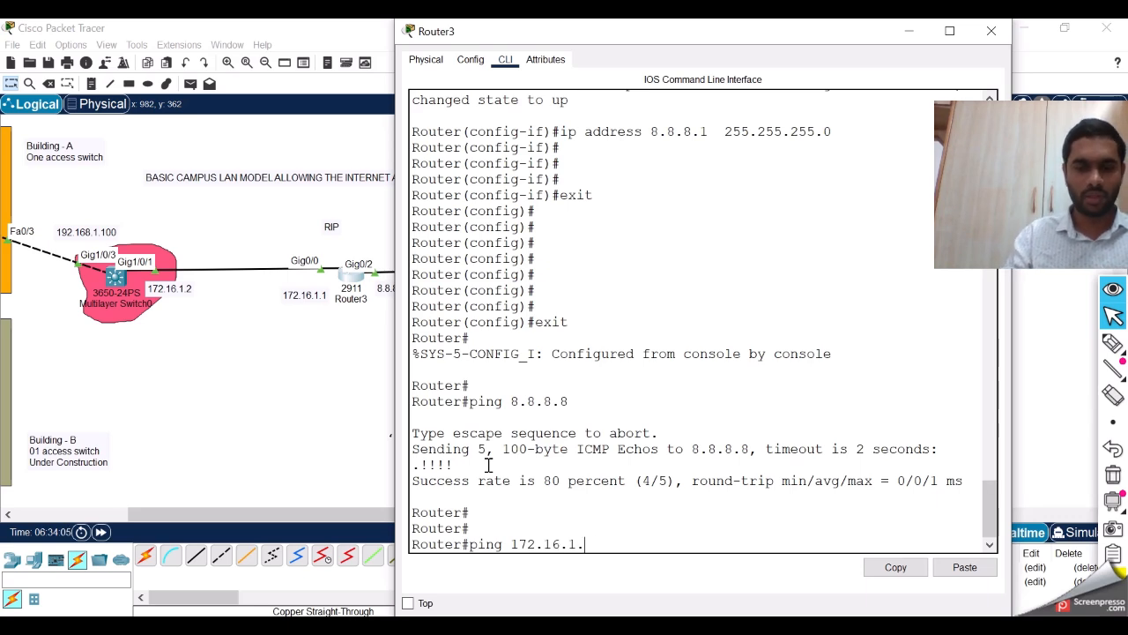
{"action": "type", "text": "2"}
{"action": "key", "text": "Return"}
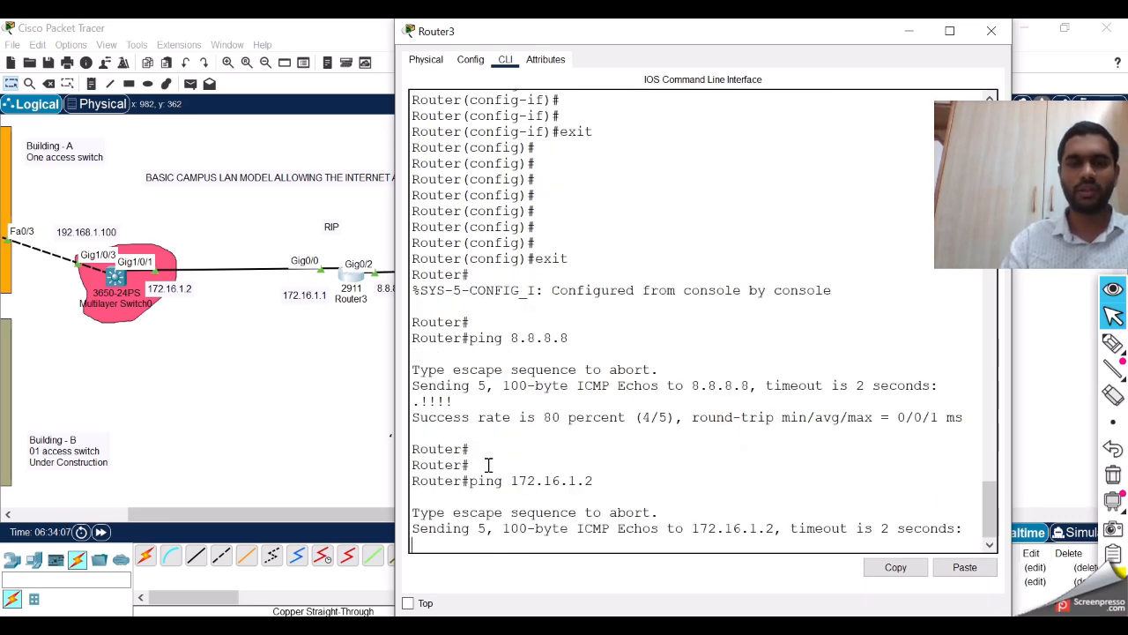
Step: Show Router3's interface summary with sh ip int br and compare the interface addresses with the two ping tests
{"action": "type", "text": "sh"}
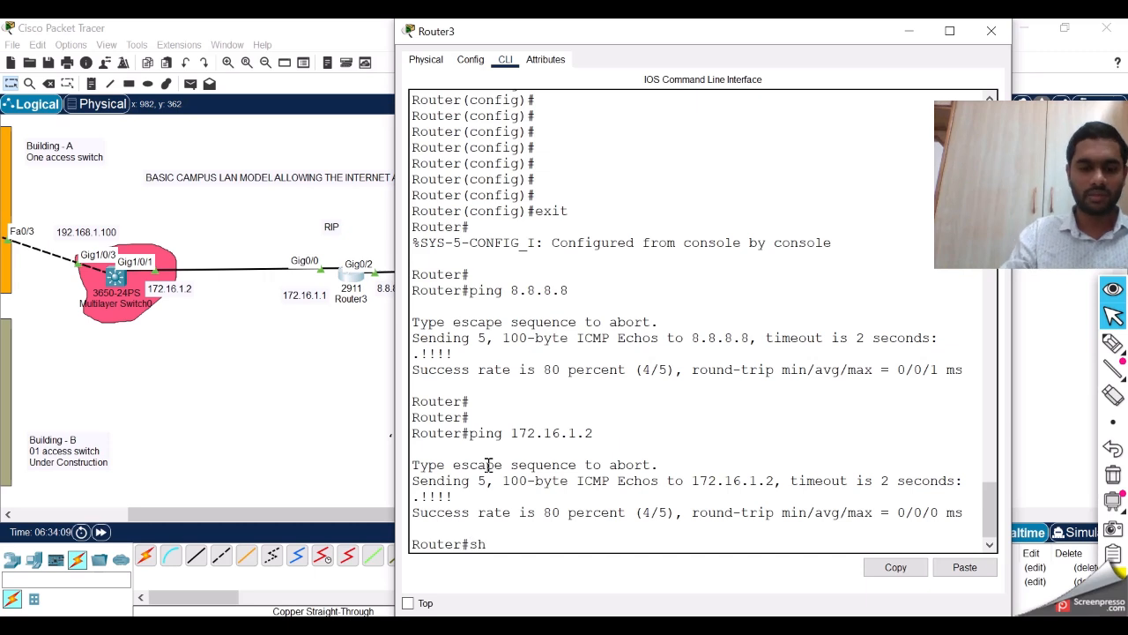
{"action": "type", "text": " ip int br"}
{"action": "key", "text": "Return"}
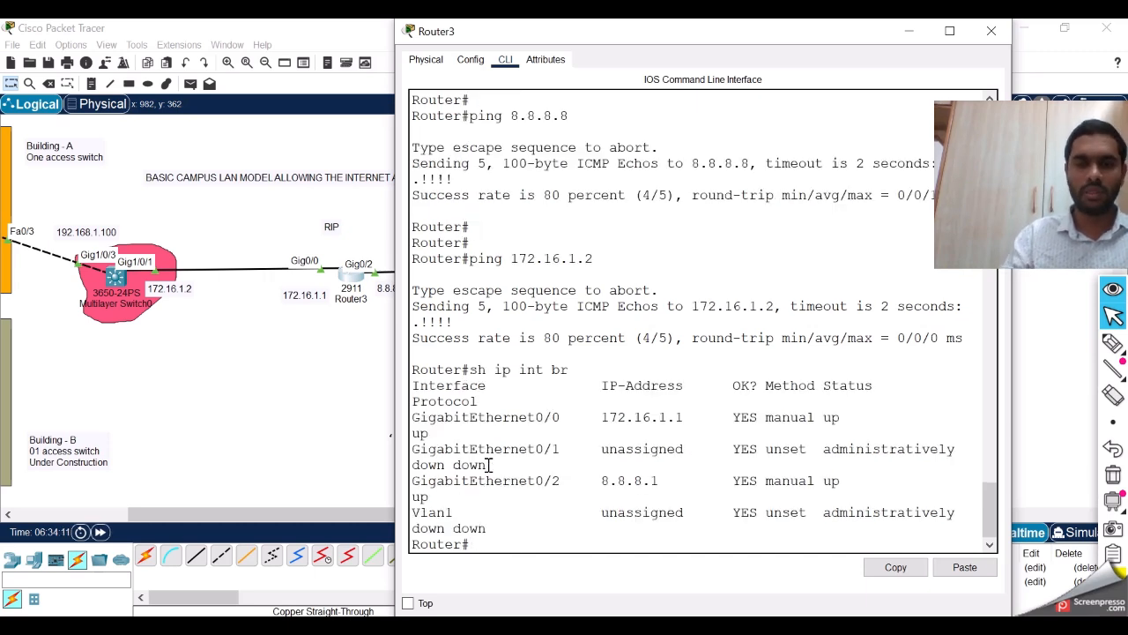
{"action": "left_click_drag", "start_coordinate": [607, 420], "coordinate": [684, 417]}
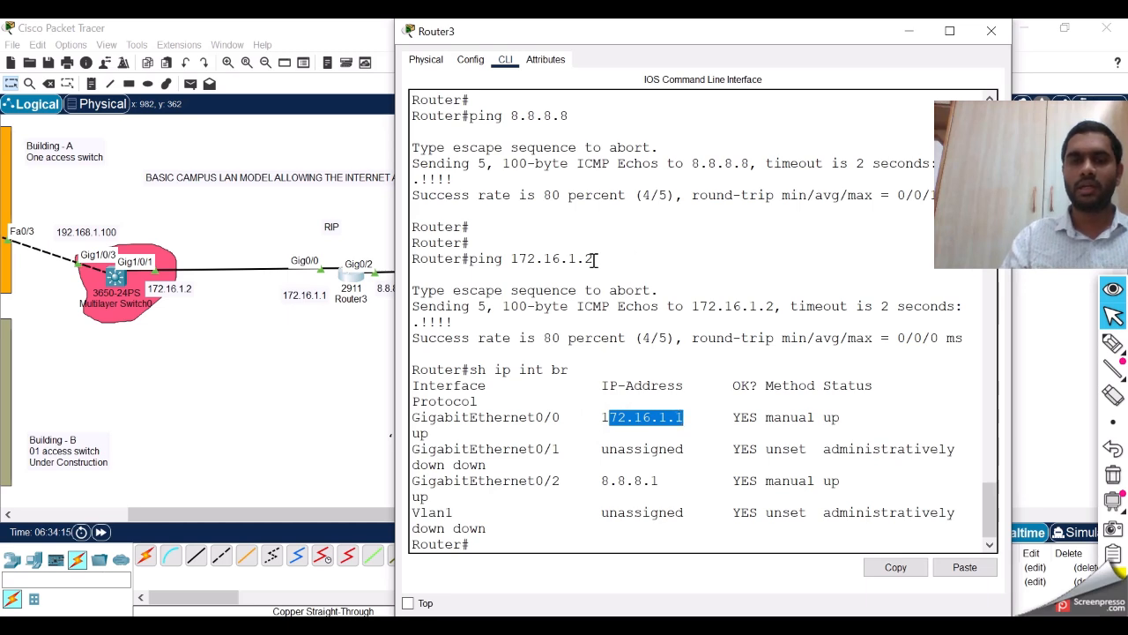
{"action": "left_click_drag", "start_coordinate": [594, 259], "coordinate": [553, 307]}
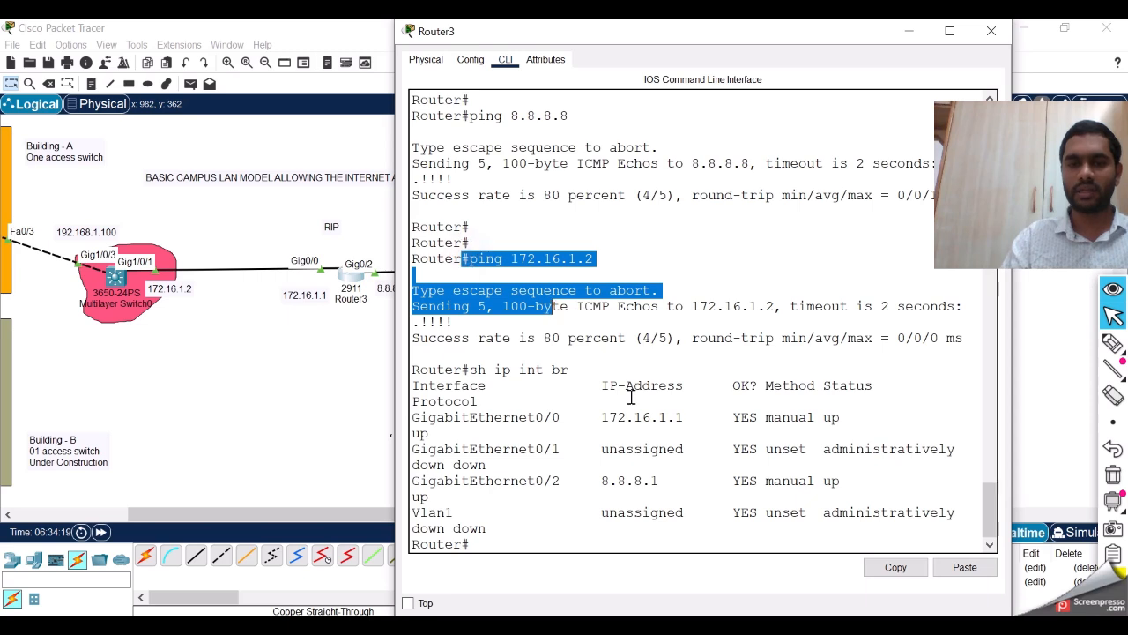
{"action": "left_click_drag", "start_coordinate": [604, 480], "coordinate": [669, 478]}
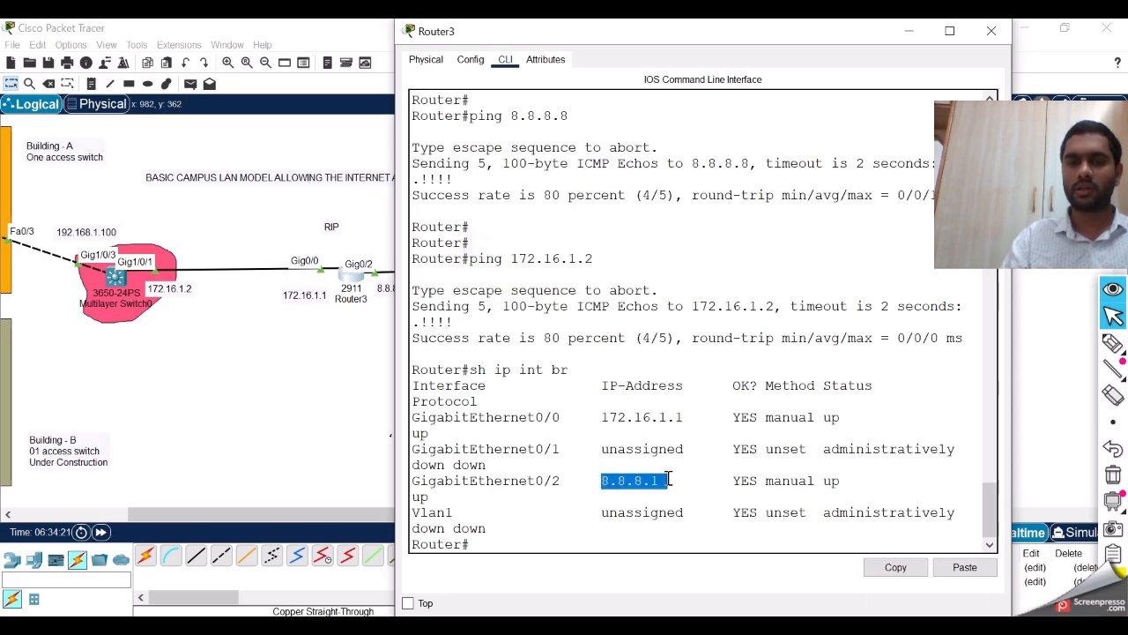
{"action": "left_click_drag", "start_coordinate": [484, 104], "coordinate": [559, 212]}
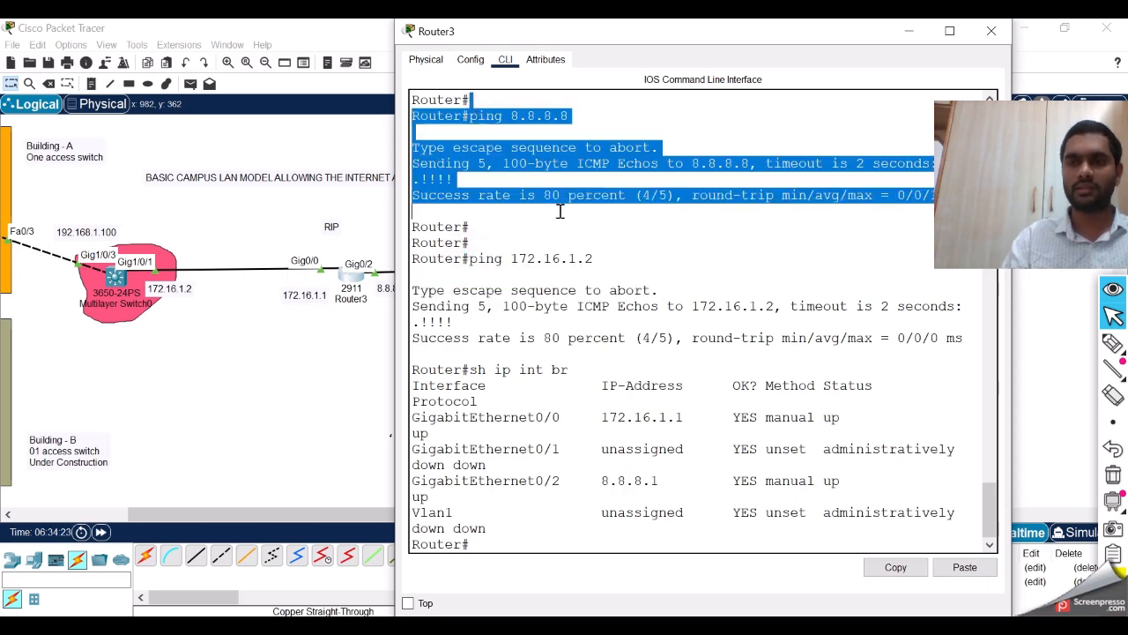
Step: Open PC0's IP configuration in Building A and copy its default gateway address
{"action": "left_click", "coordinate": [909, 31]}
{"action": "left_click_drag", "start_coordinate": [516, 515], "coordinate": [403, 521]}
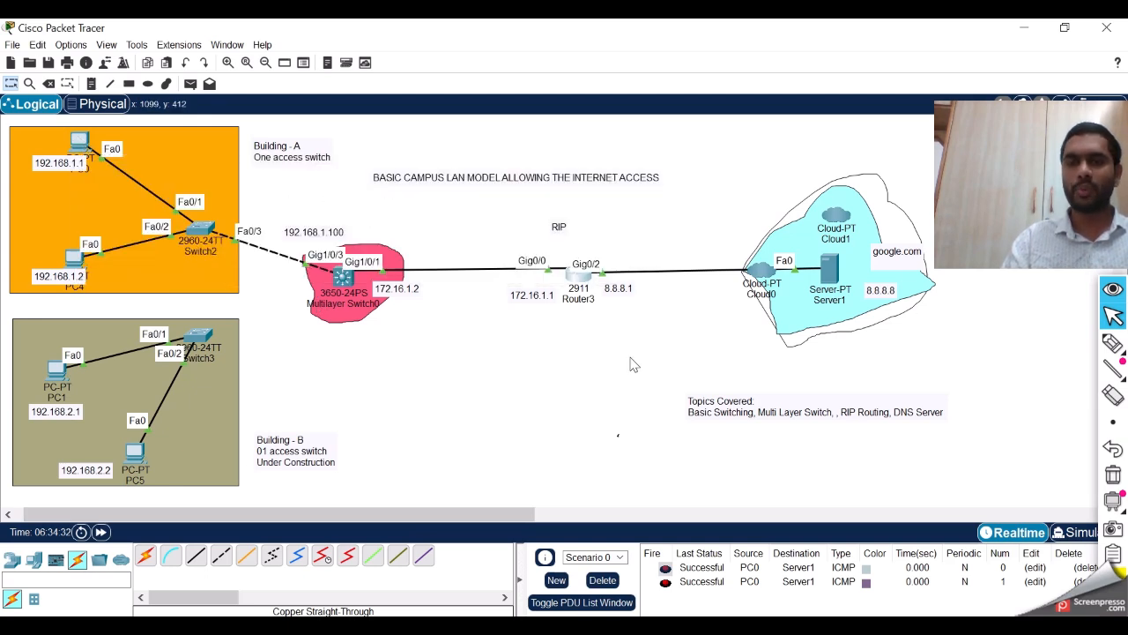
{"action": "left_click", "coordinate": [77, 141]}
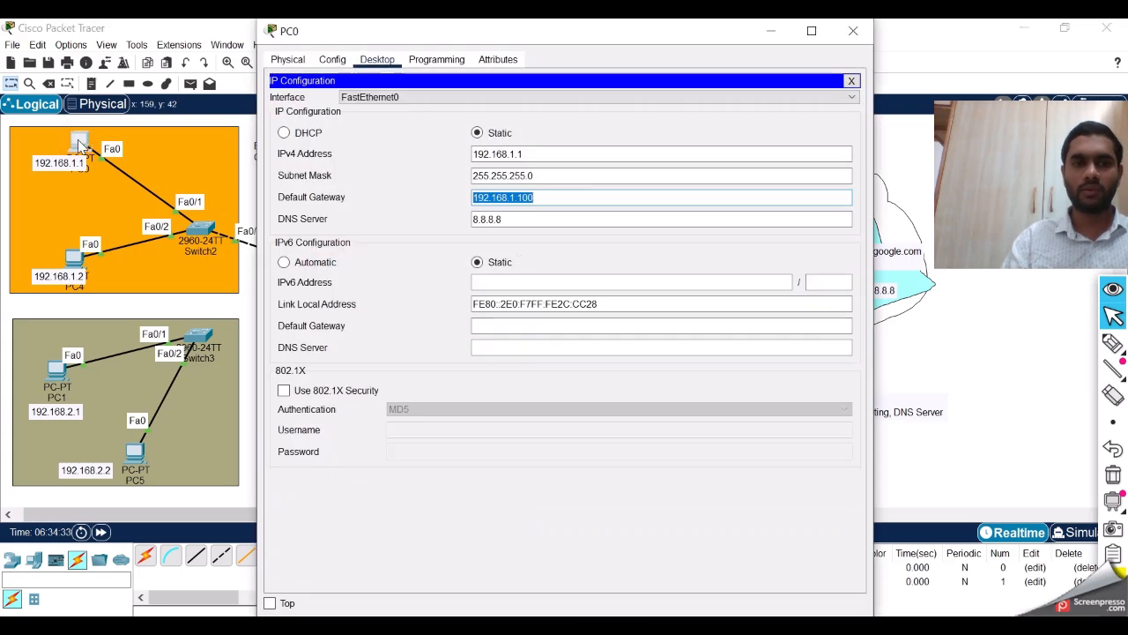
{"action": "left_click", "coordinate": [555, 198]}
{"action": "left_click_drag", "start_coordinate": [501, 197], "coordinate": [452, 191]}
{"action": "key", "text": "ctrl+c"}
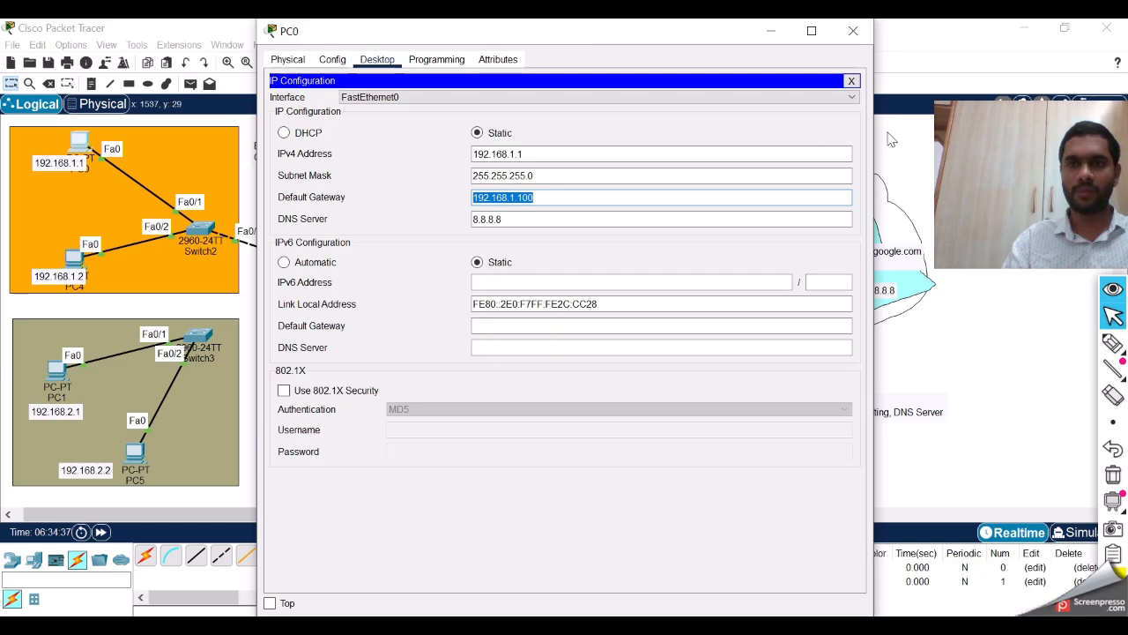
Step: Ping the copied gateway address 192.168.1.100 from PC0's Command Prompt
{"action": "left_click", "coordinate": [851, 81]}
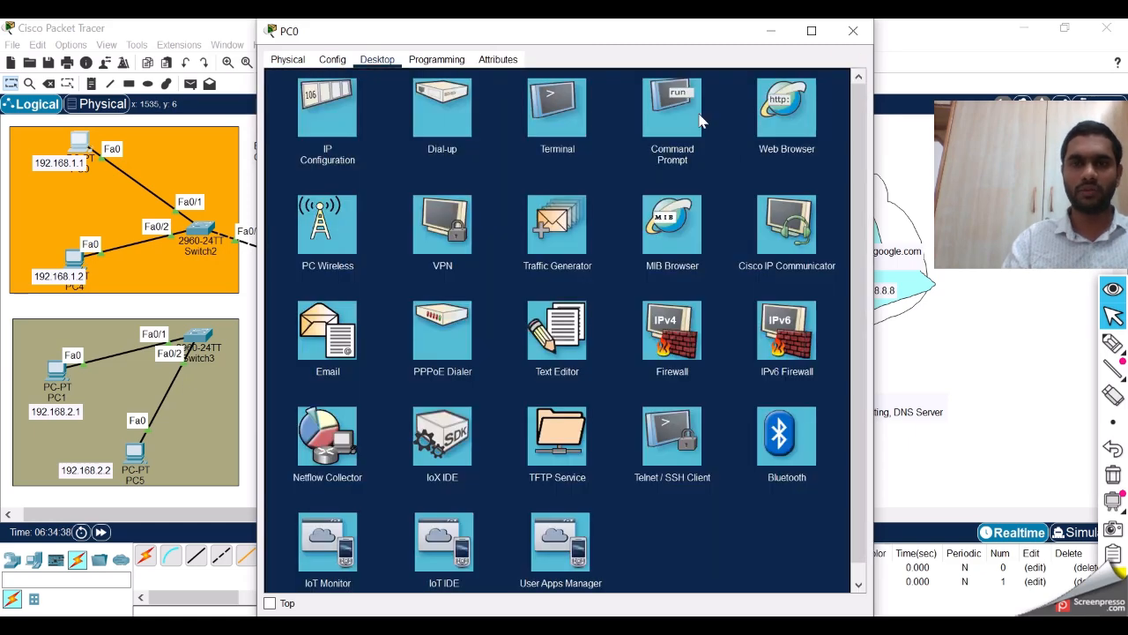
{"action": "left_click", "coordinate": [696, 114]}
{"action": "left_click", "coordinate": [555, 460]}
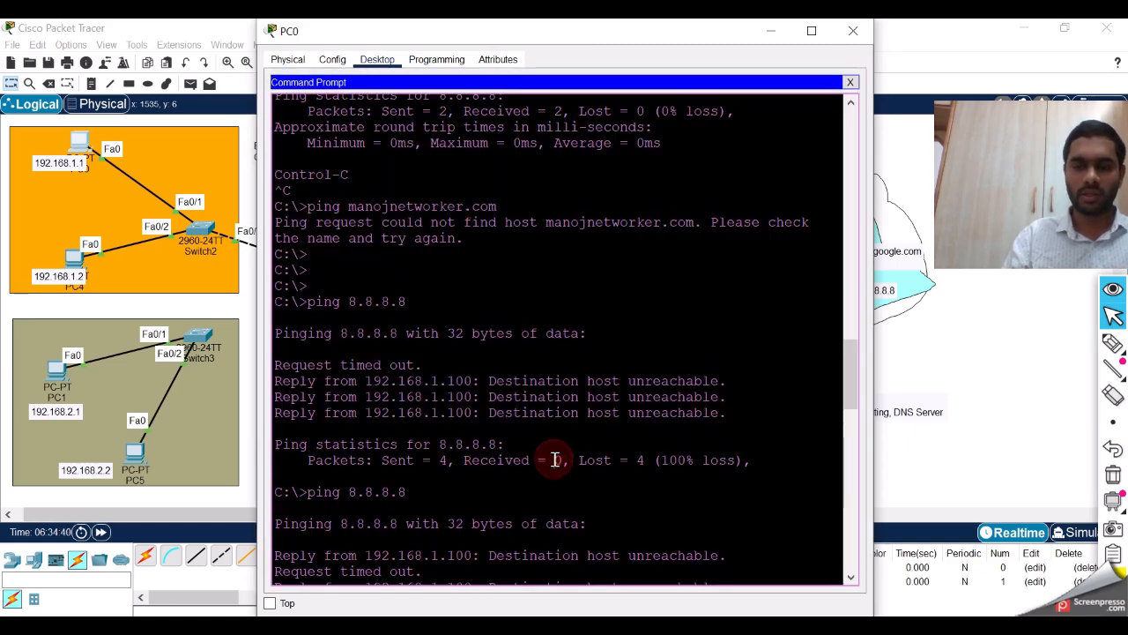
{"action": "key", "text": "Return"}
{"action": "key", "text": "Return"}
{"action": "key", "text": "Return"}
{"action": "key", "text": "Return"}
{"action": "key", "text": "Return"}
{"action": "key", "text": "Return"}
{"action": "key", "text": "Return"}
{"action": "key", "text": "Return"}
{"action": "key", "text": "Return"}
{"action": "key", "text": "Return"}
{"action": "key", "text": "Return"}
{"action": "key", "text": "Return"}
{"action": "key", "text": "Return"}
{"action": "key", "text": "Return"}
{"action": "key", "text": "Return"}
{"action": "key", "text": "Return"}
{"action": "key", "text": "Return"}
{"action": "key", "text": "Return"}
{"action": "key", "text": "Return"}
{"action": "key", "text": "Return"}
{"action": "type", "text": "ping"}
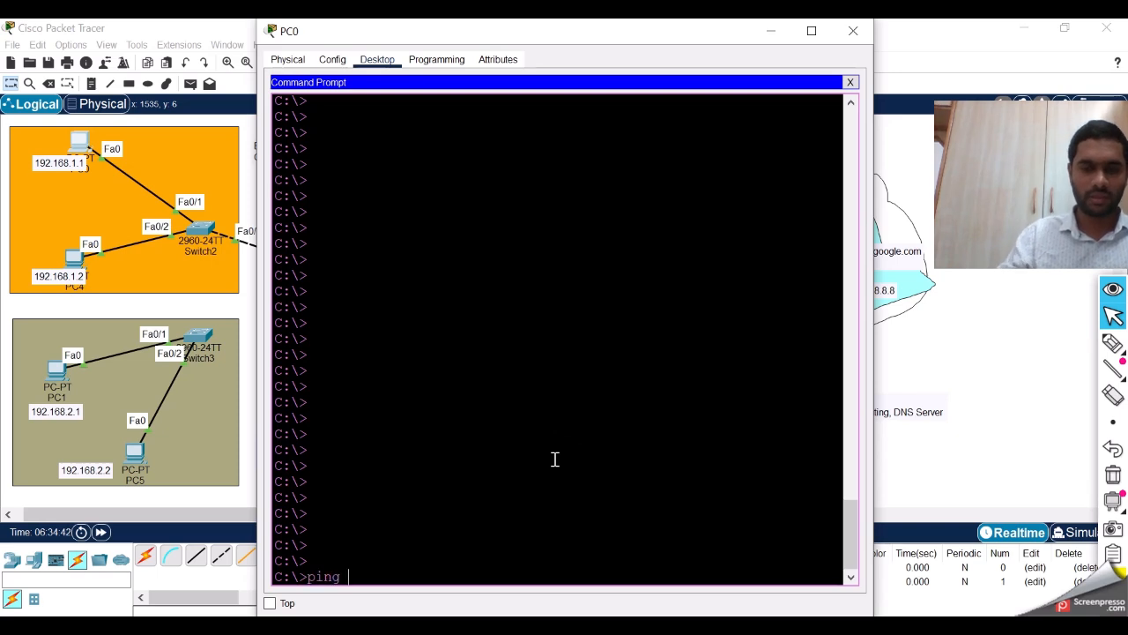
{"action": "right_click", "coordinate": [555, 459]}
{"action": "left_click", "coordinate": [569, 485]}
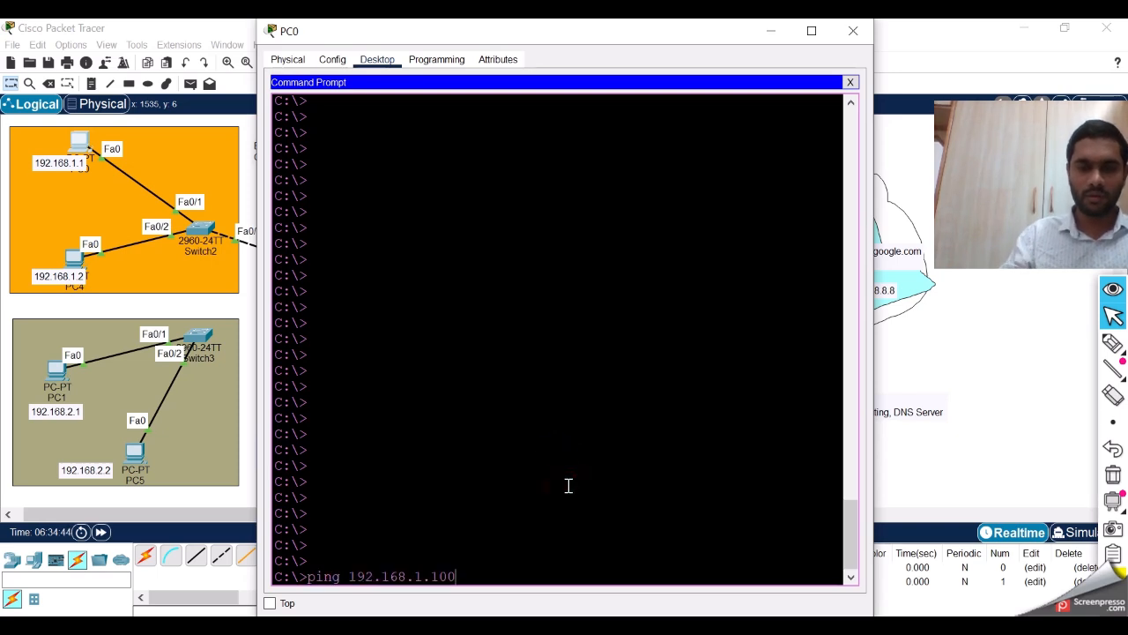
{"action": "key", "text": "Return"}
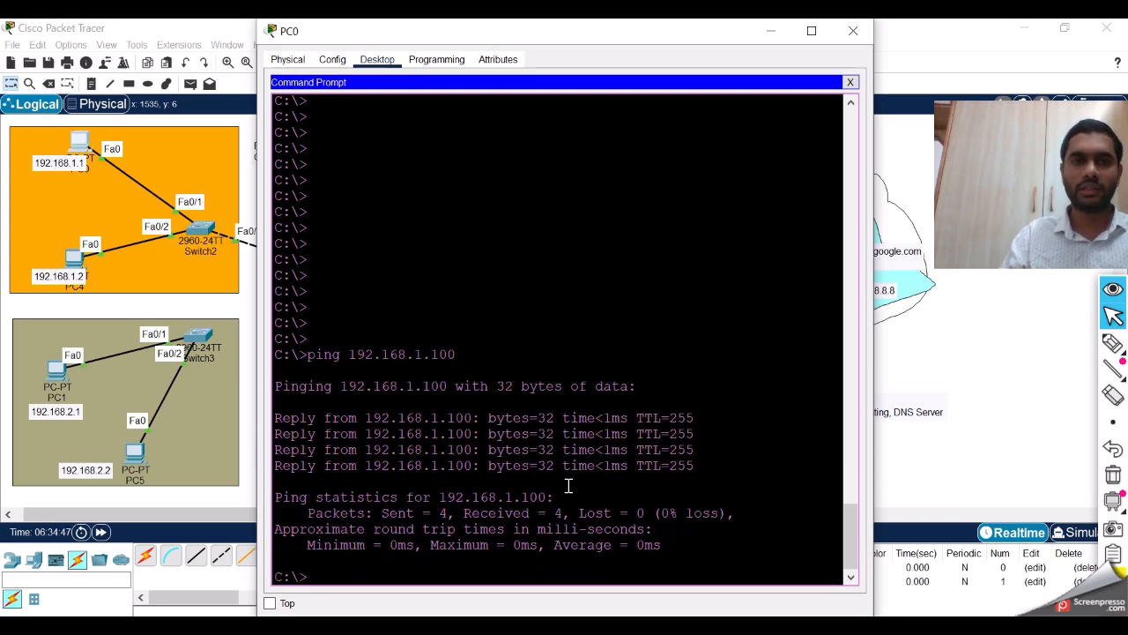
Step: Ping the server at 8.8.8.8 from PC0's Command Prompt, examine the replies, and minimize PC0's window
{"action": "key", "text": "Return"}
{"action": "key", "text": "Return"}
{"action": "type", "text": "pi"}
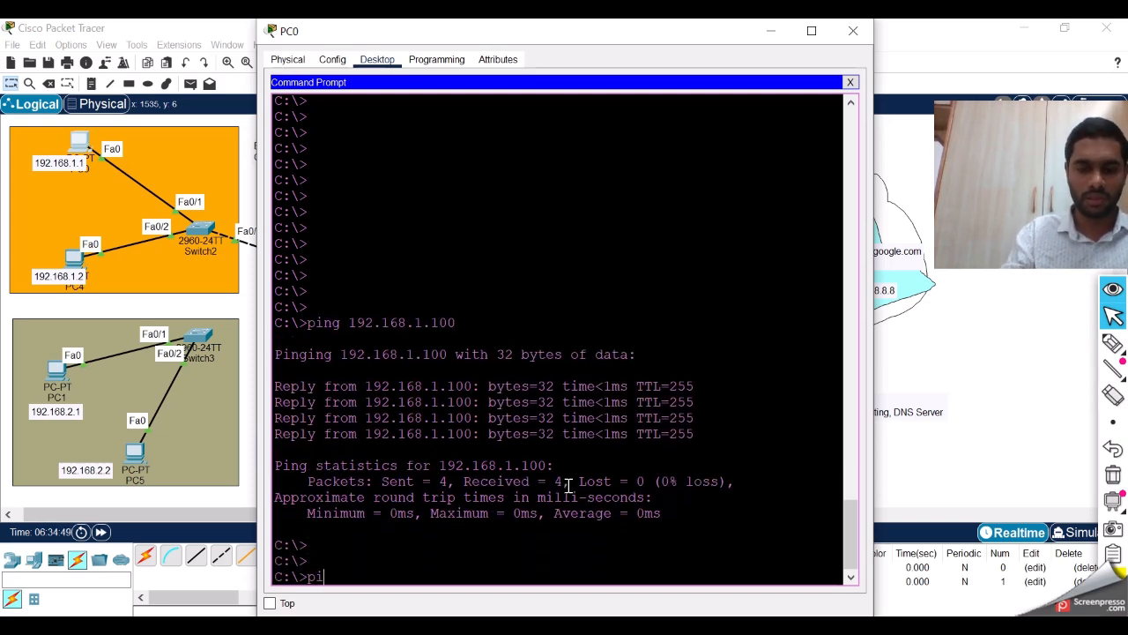
{"action": "type", "text": "ng 8.8.8.8"}
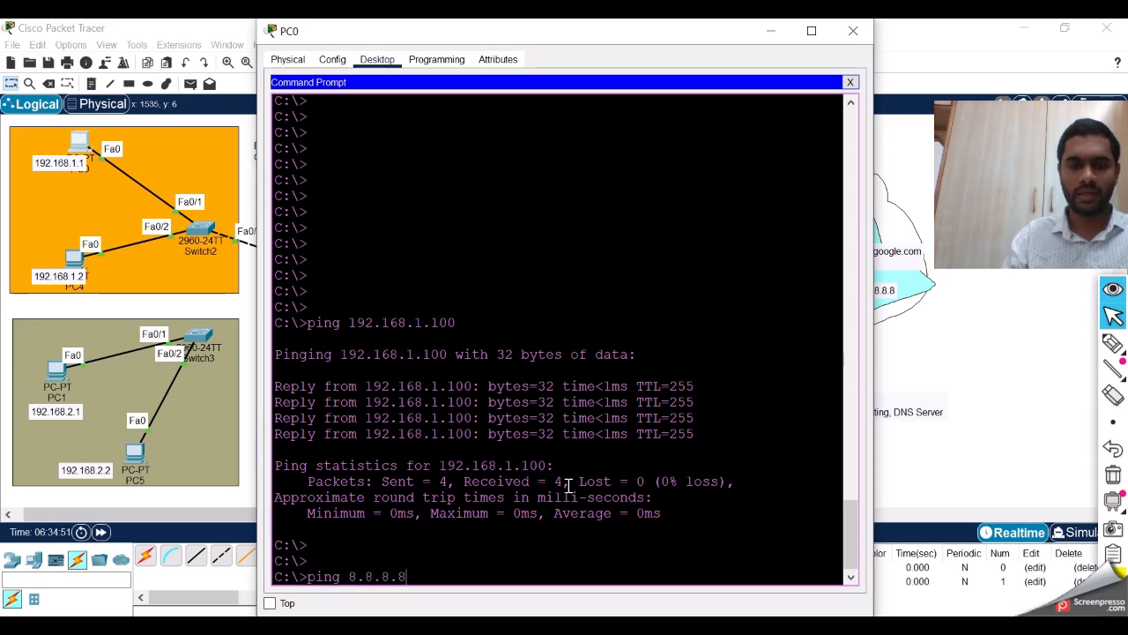
{"action": "key", "text": "Return"}
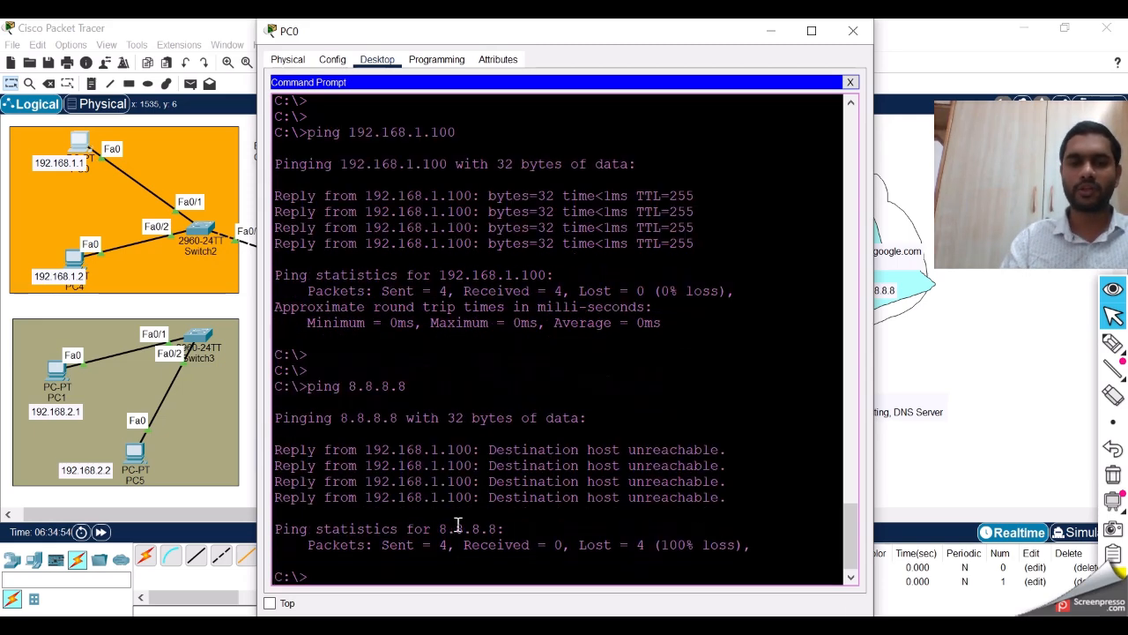
{"action": "left_click_drag", "start_coordinate": [398, 450], "coordinate": [420, 446]}
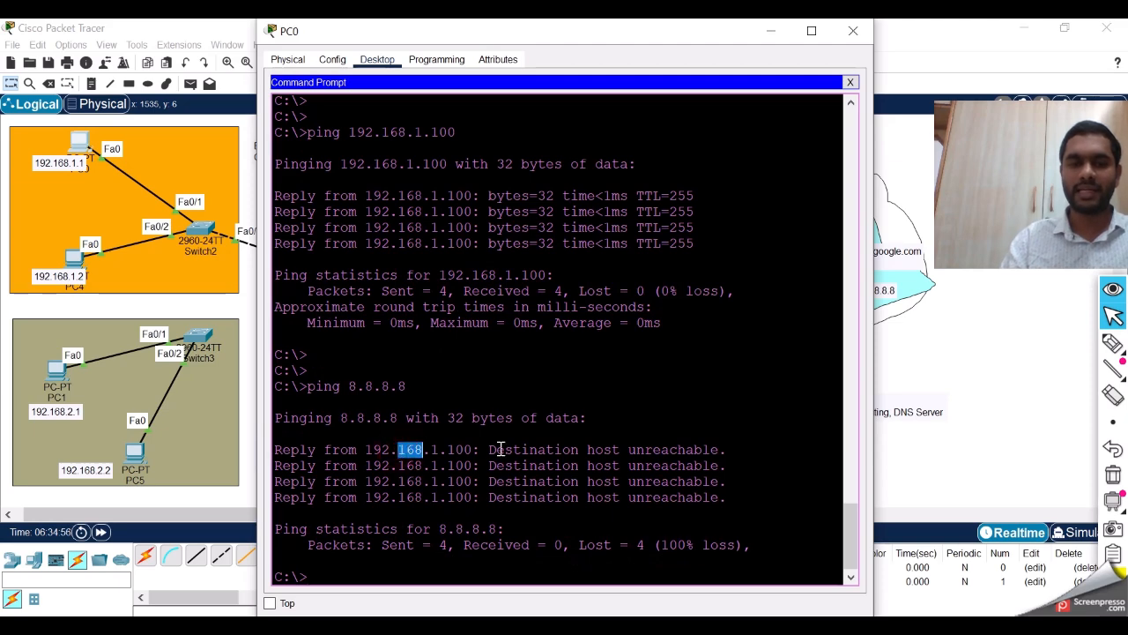
{"action": "mouse_move", "coordinate": [496, 450]}
{"action": "left_mouse_down"}
{"action": "mouse_move", "coordinate": [727, 482]}
{"action": "mouse_move", "coordinate": [715, 501]}
{"action": "mouse_move", "coordinate": [503, 367]}
{"action": "mouse_move", "coordinate": [488, 442]}
{"action": "left_mouse_up"}
{"action": "left_click", "coordinate": [771, 31]}
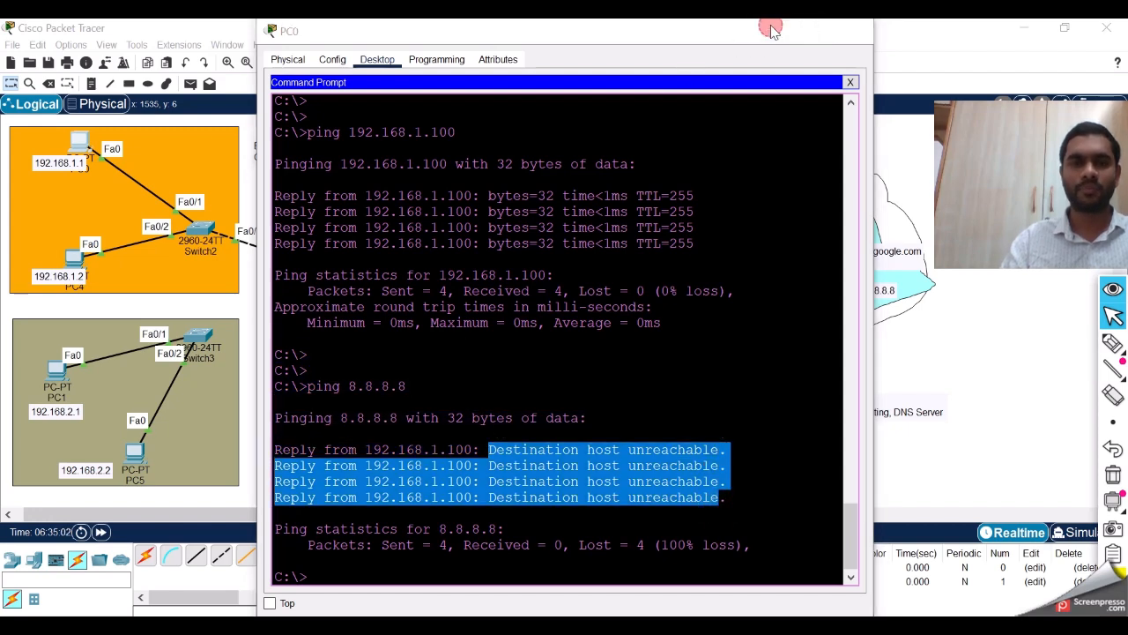
Step: Mark up the topology with the pen, noting 8.8.8.8 below Multilayer Switch0, outlining the path to the cloud and circling the RIP label
{"action": "left_click_drag", "start_coordinate": [383, 516], "coordinate": [429, 529]}
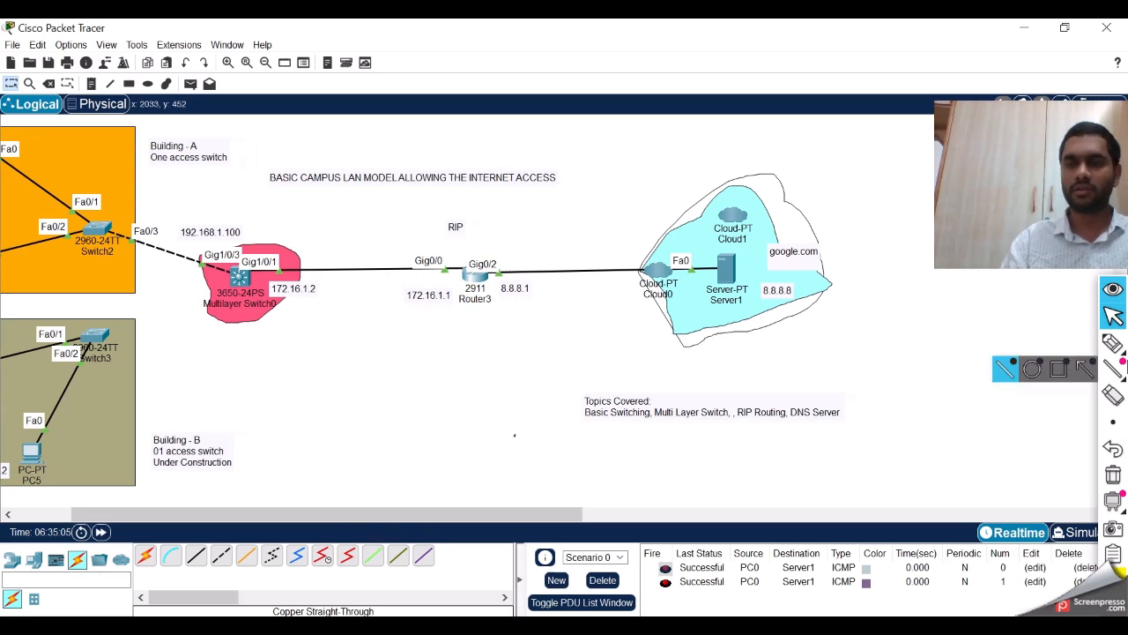
{"action": "mouse_move", "coordinate": [1113, 346]}
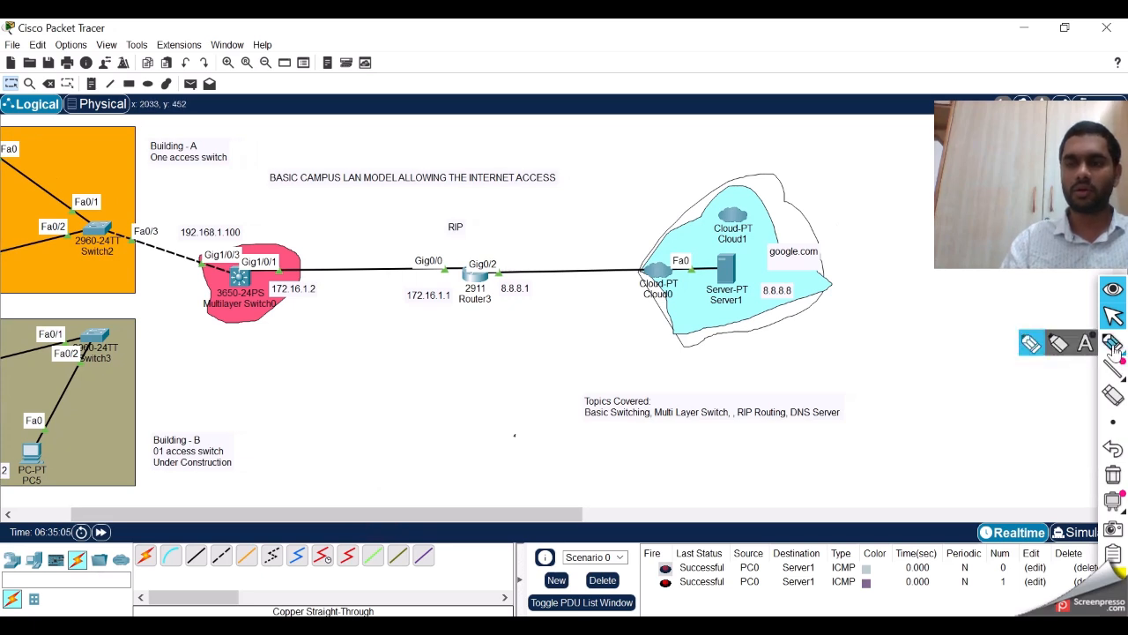
{"action": "left_click", "coordinate": [1031, 343]}
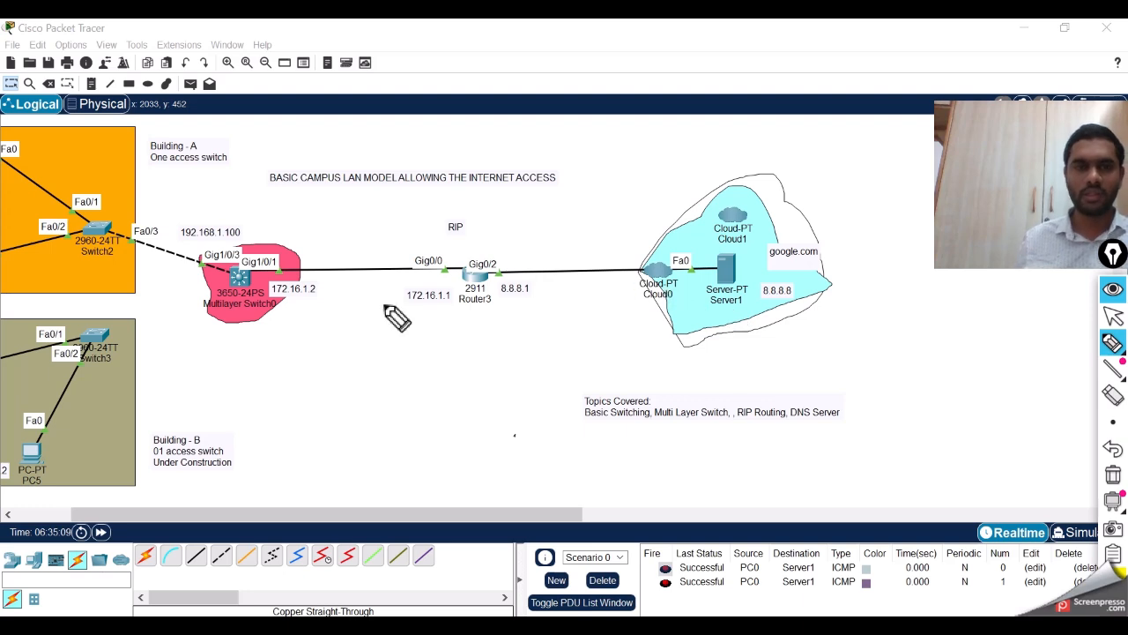
{"action": "mouse_move", "coordinate": [245, 322]}
{"action": "left_mouse_down"}
{"action": "mouse_move", "coordinate": [261, 335]}
{"action": "mouse_move", "coordinate": [252, 368]}
{"action": "mouse_move", "coordinate": [287, 368]}
{"action": "mouse_move", "coordinate": [300, 352]}
{"action": "left_mouse_up"}
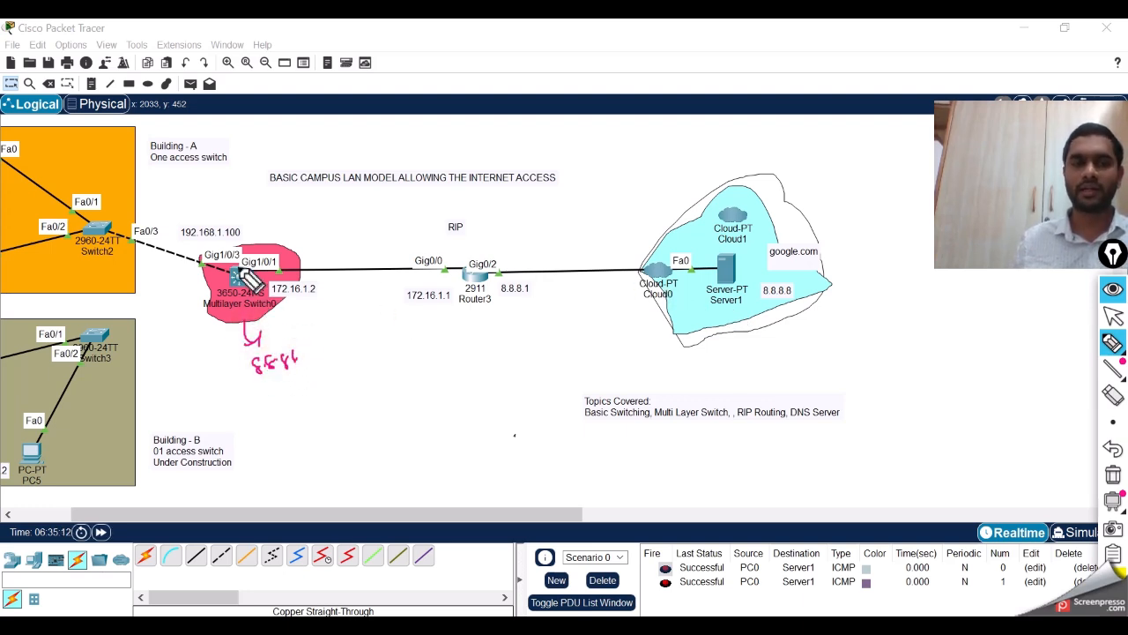
{"action": "mouse_move", "coordinate": [240, 260]}
{"action": "left_mouse_down"}
{"action": "mouse_move", "coordinate": [256, 246]}
{"action": "mouse_move", "coordinate": [643, 217]}
{"action": "mouse_move", "coordinate": [622, 264]}
{"action": "mouse_move", "coordinate": [257, 324]}
{"action": "left_mouse_up"}
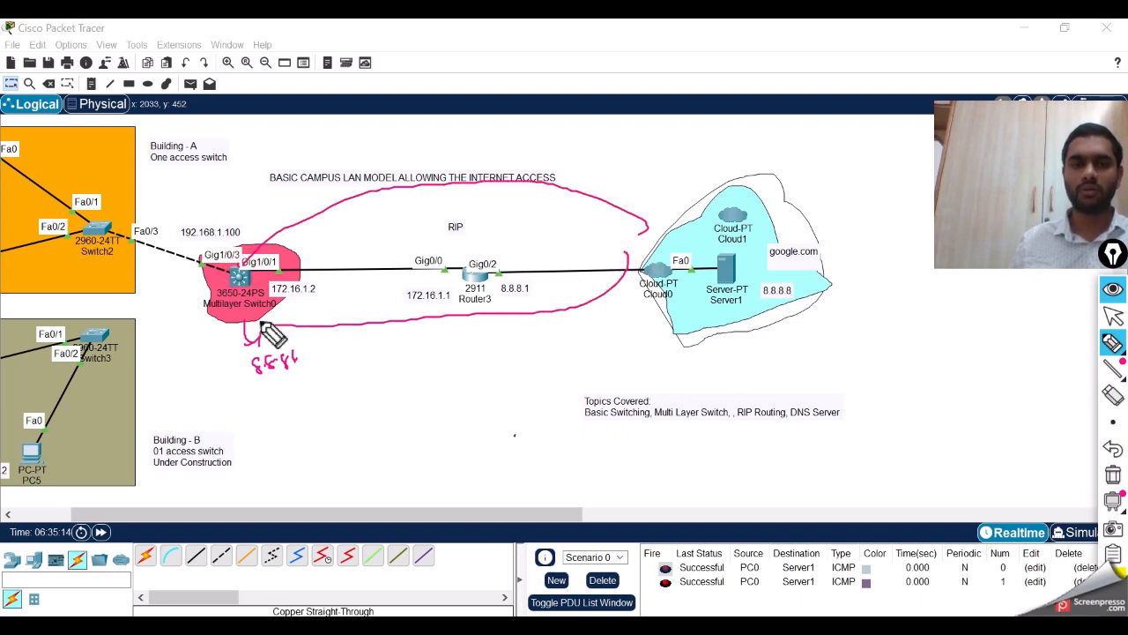
{"action": "mouse_move", "coordinate": [469, 216]}
{"action": "left_mouse_down"}
{"action": "mouse_move", "coordinate": [528, 214]}
{"action": "mouse_move", "coordinate": [495, 231]}
{"action": "left_mouse_up"}
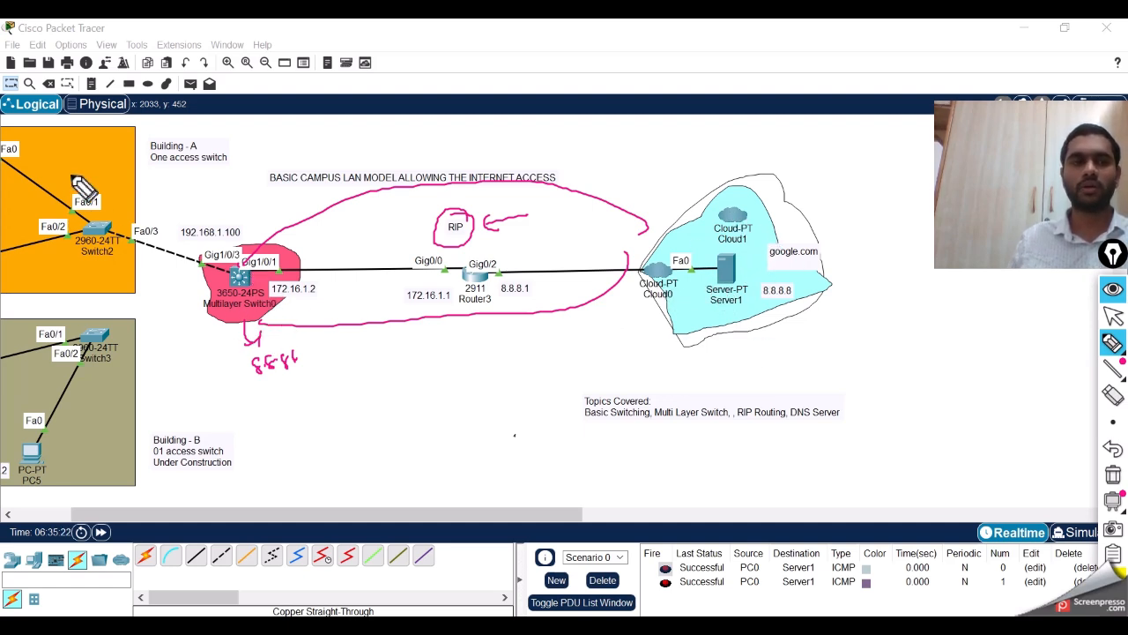
{"action": "mouse_move", "coordinate": [100, 174]}
{"action": "left_mouse_down"}
{"action": "mouse_move", "coordinate": [231, 227]}
{"action": "mouse_move", "coordinate": [548, 181]}
{"action": "mouse_move", "coordinate": [657, 191]}
{"action": "mouse_move", "coordinate": [661, 208]}
{"action": "left_mouse_up"}
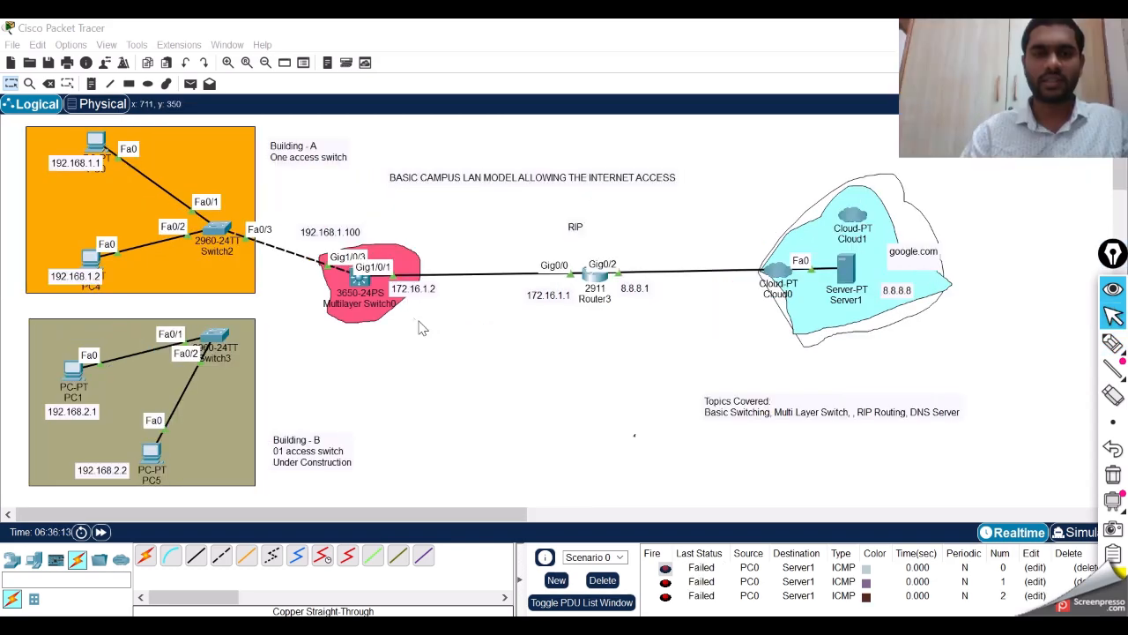
Step: Open Multilayer Switch0's command line and exit interface and global configuration modes back to privileged EXEC mode
{"action": "left_click", "coordinate": [362, 289]}
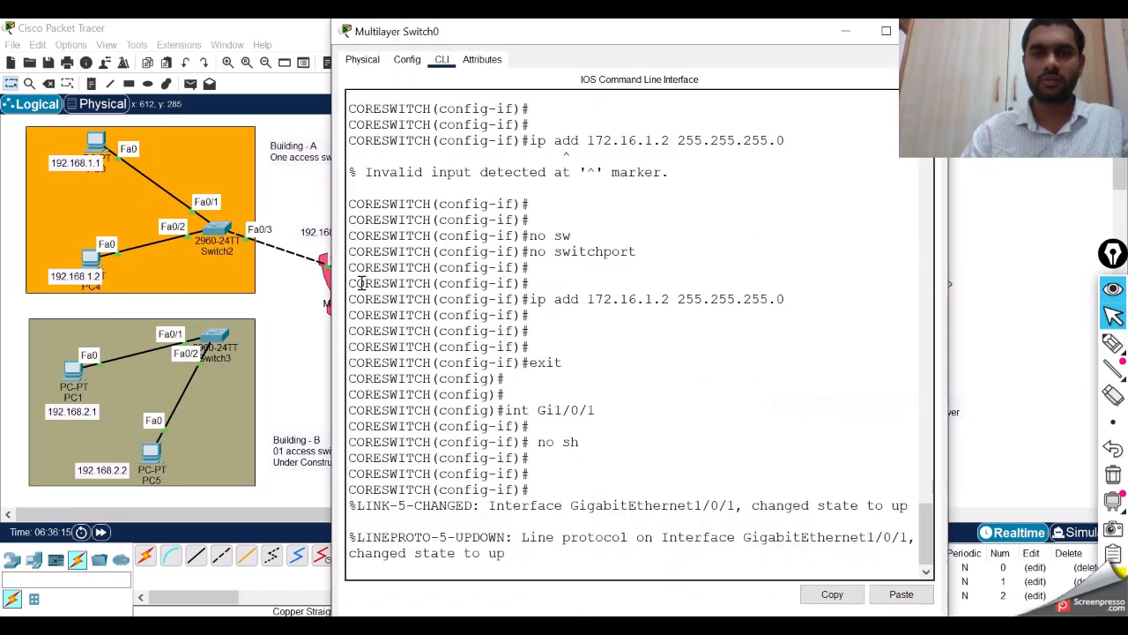
{"action": "left_click", "coordinate": [698, 388]}
{"action": "key", "text": "Return"}
{"action": "key", "text": "Return"}
{"action": "key", "text": "Return"}
{"action": "key", "text": "Return"}
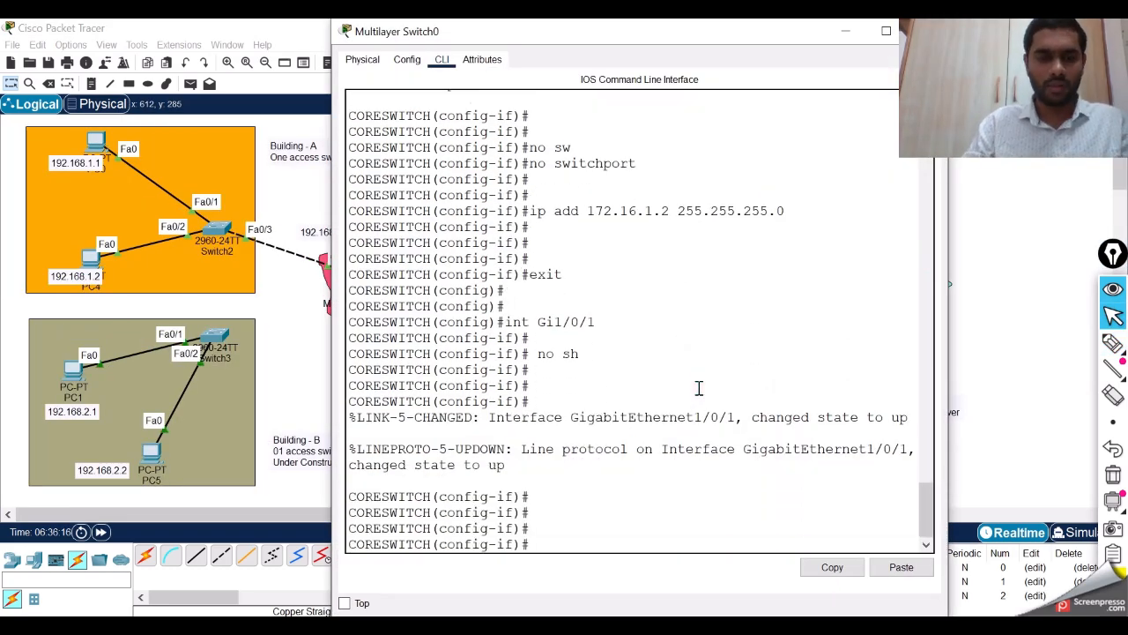
{"action": "type", "text": "exit"}
{"action": "key", "text": "Return"}
{"action": "key", "text": "Return"}
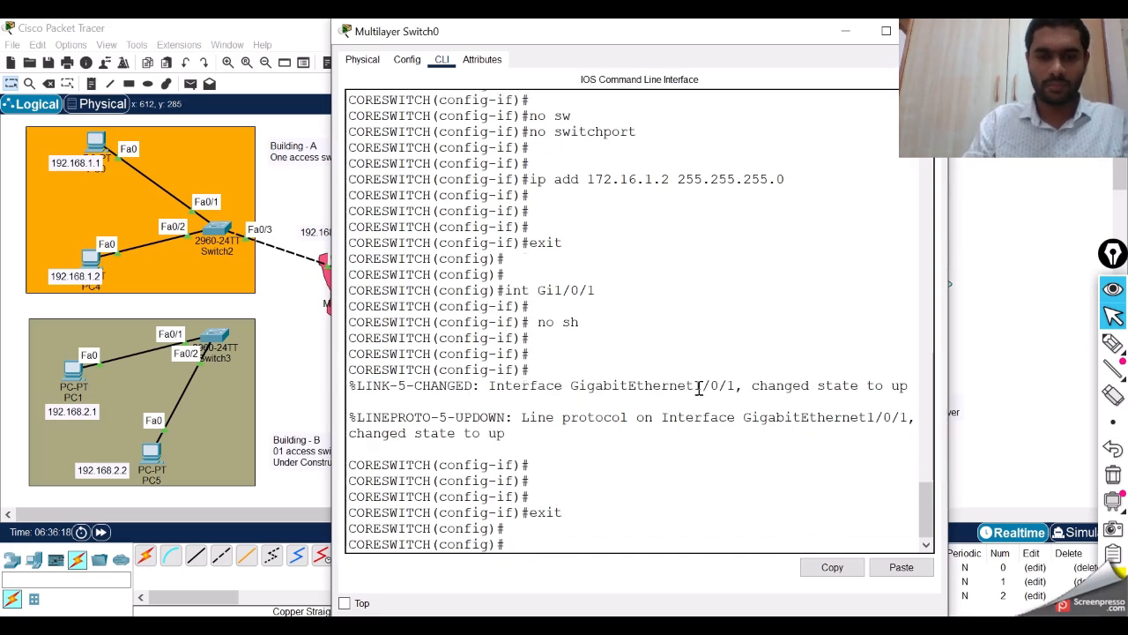
{"action": "type", "text": "exit"}
{"action": "key", "text": "Return"}
{"action": "key", "text": "Return"}
{"action": "key", "text": "Return"}
Step: Show the core switch's interface summary with sh ip int br and examine the addresses of GigabitEthernet1/0/1 and GigabitEthernet1/0/3
{"action": "type", "text": "sh ip int br"}
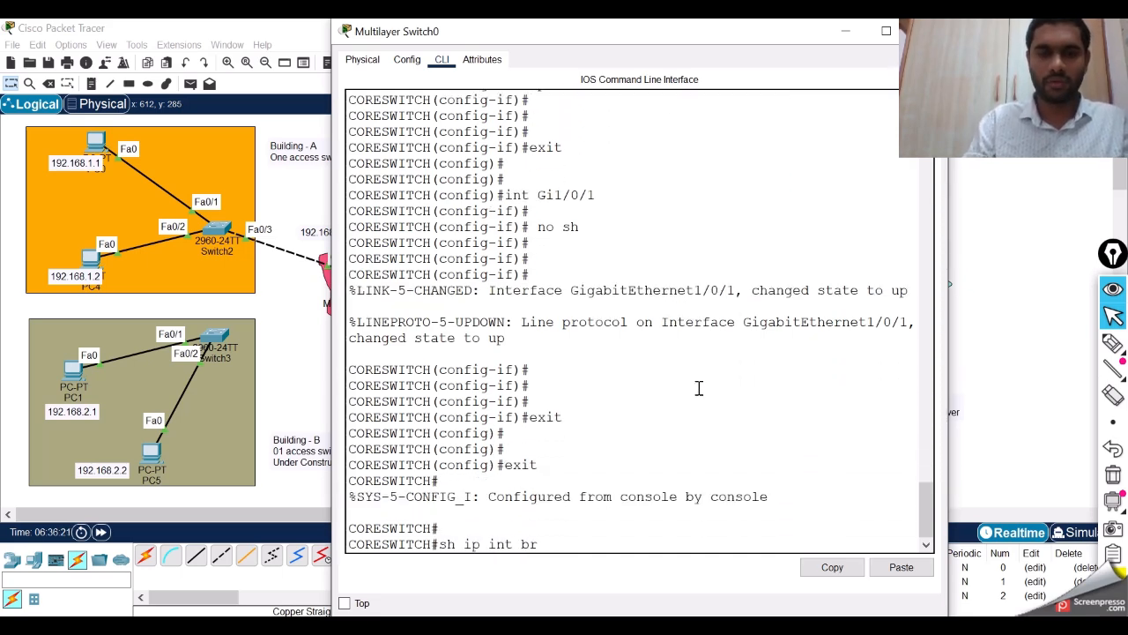
{"action": "key", "text": "Return"}
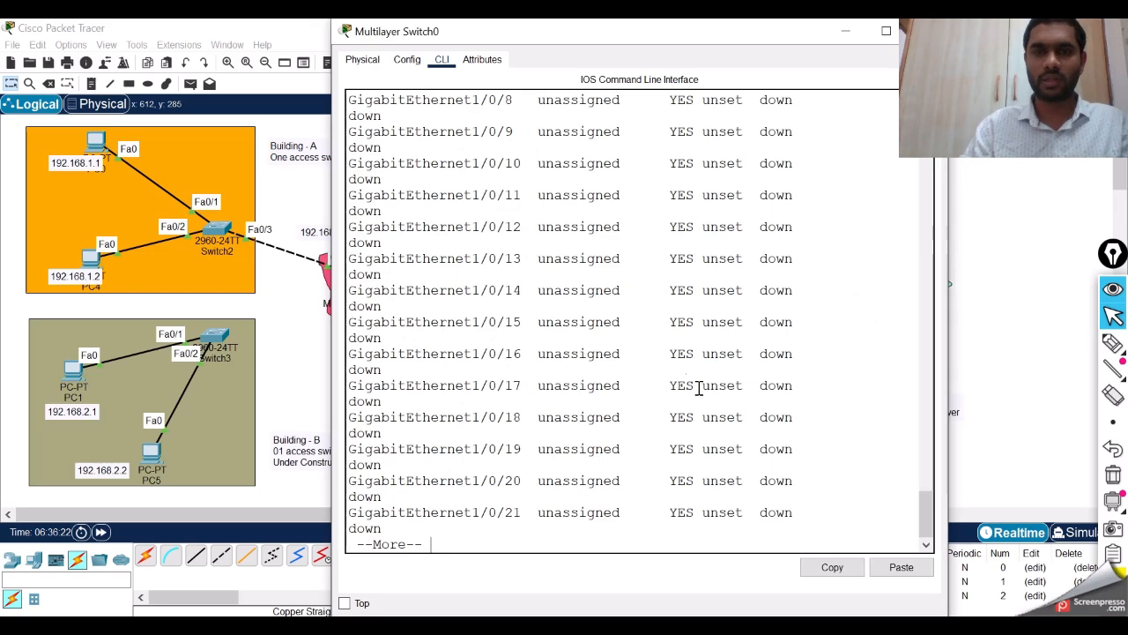
{"action": "key", "text": "space"}
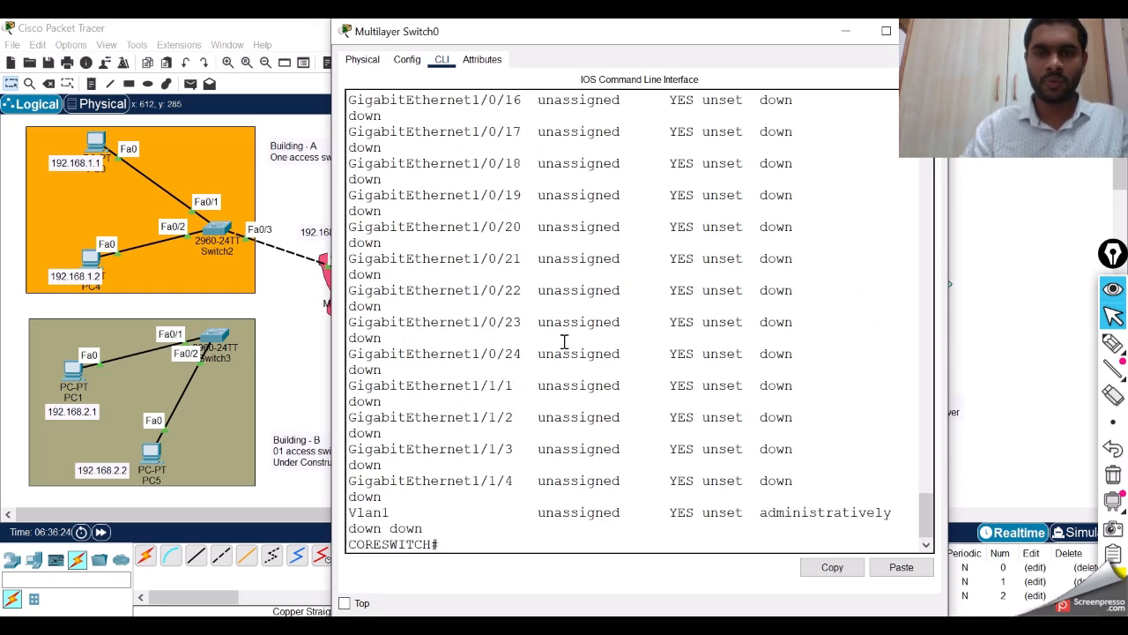
{"action": "scroll", "coordinate": [564, 341], "scroll_direction": "up", "scroll_amount": 15}
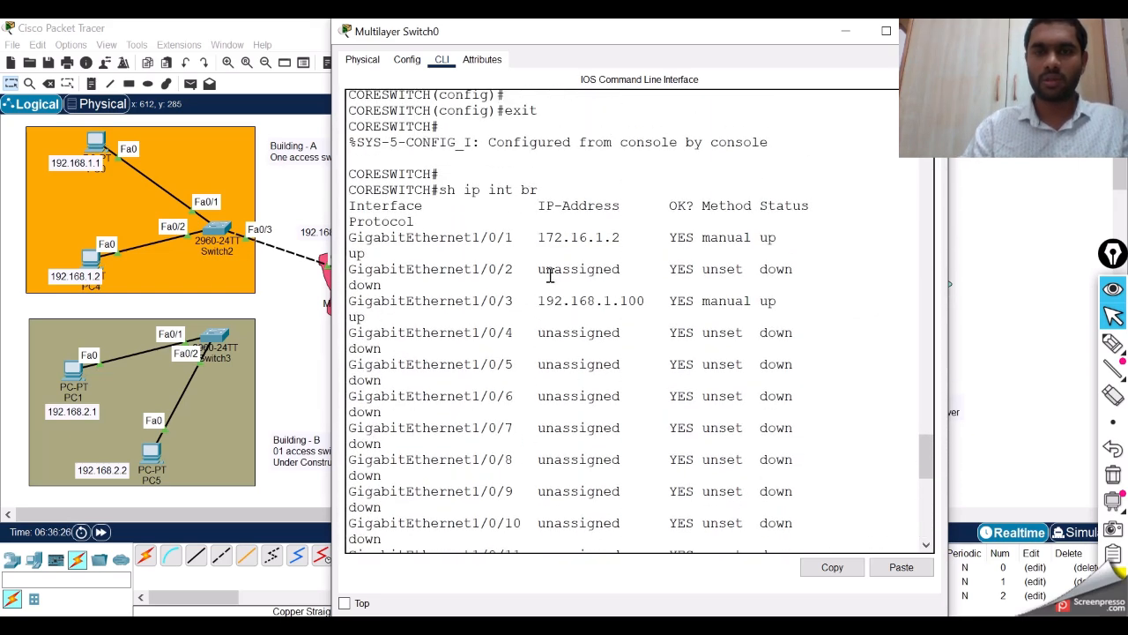
{"action": "left_click_drag", "start_coordinate": [534, 244], "coordinate": [649, 302]}
{"action": "left_click", "coordinate": [649, 302]}
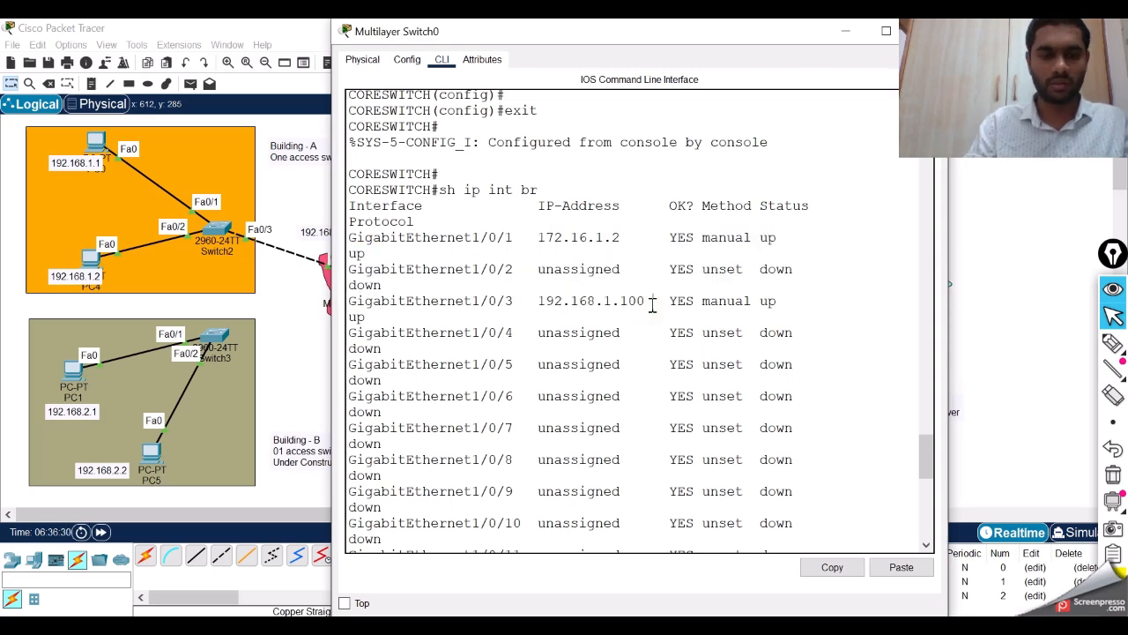
Step: Try to run router rip on the core switch from privileged EXEC mode
{"action": "scroll", "coordinate": [652, 304], "scroll_direction": "down", "scroll_amount": 15}
{"action": "type", "text": "router"}
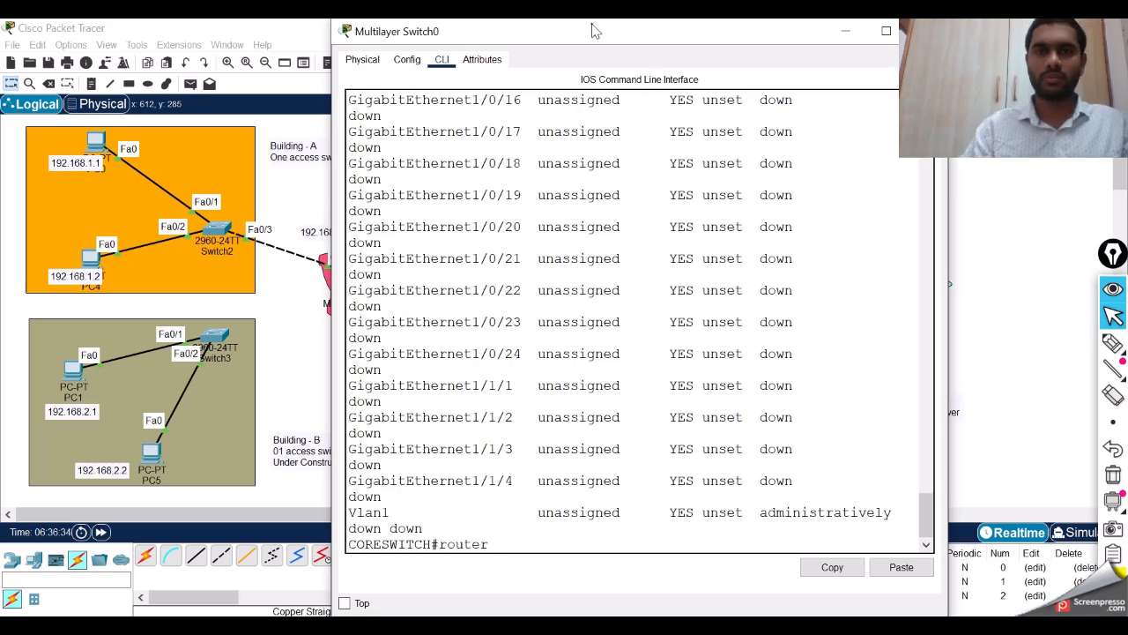
{"action": "left_click_drag", "start_coordinate": [594, 30], "coordinate": [720, 50]}
{"action": "left_click_drag", "start_coordinate": [369, 507], "coordinate": [473, 523]}
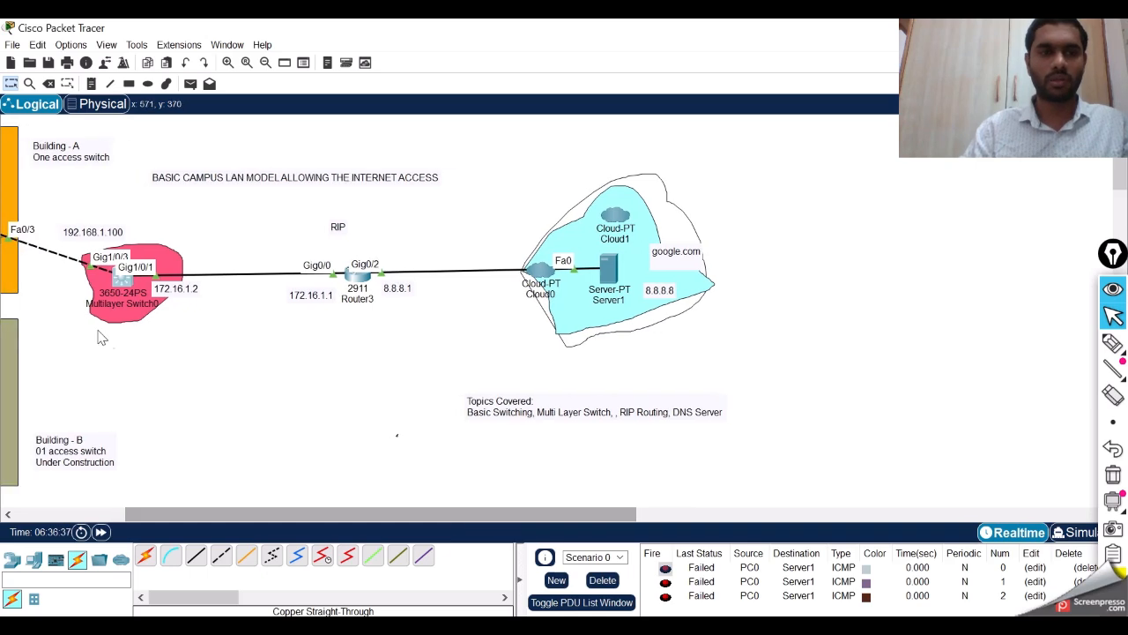
{"action": "left_click", "coordinate": [116, 278]}
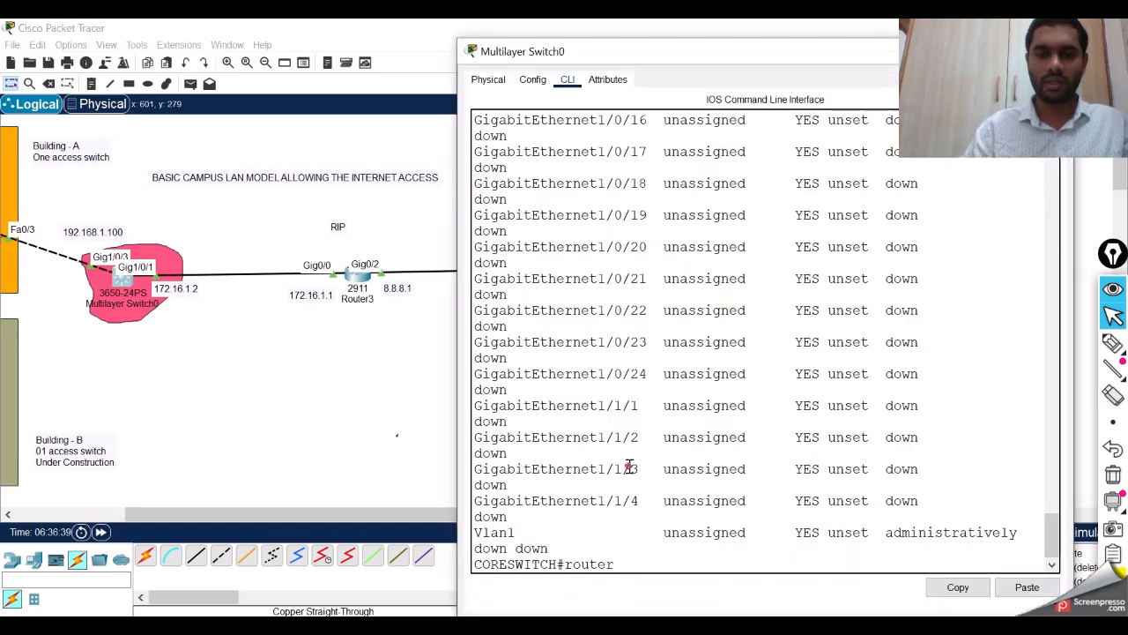
{"action": "type", "text": "rip"}
{"action": "key", "text": "Return"}
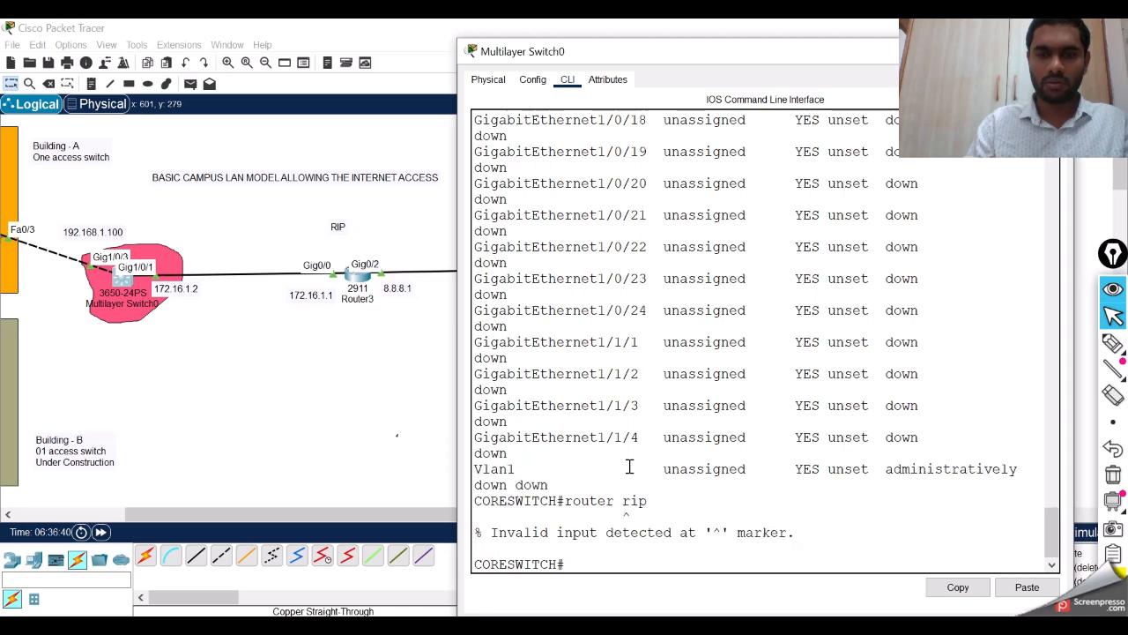
{"action": "key", "text": "Return"}
{"action": "key", "text": "Return"}
Step: Enter global configuration mode on the core switch with config t and start RIP configuration with router rip
{"action": "type", "text": "confgi t"}
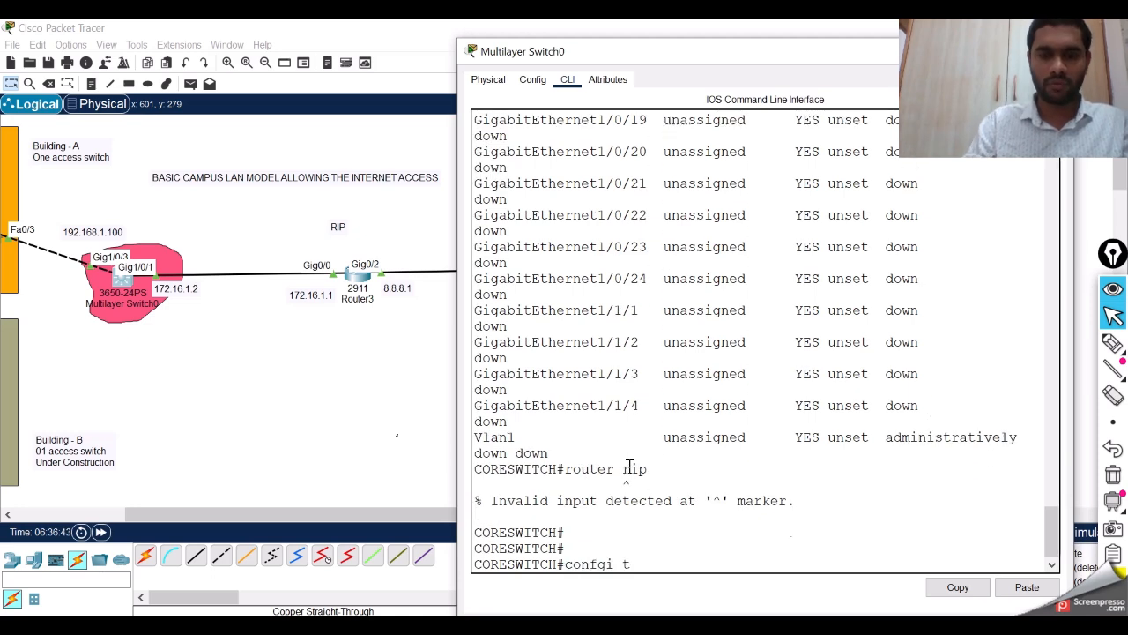
{"action": "key", "text": "Return"}
{"action": "type", "text": "confi"}
{"action": "key", "text": "BackSpace"}
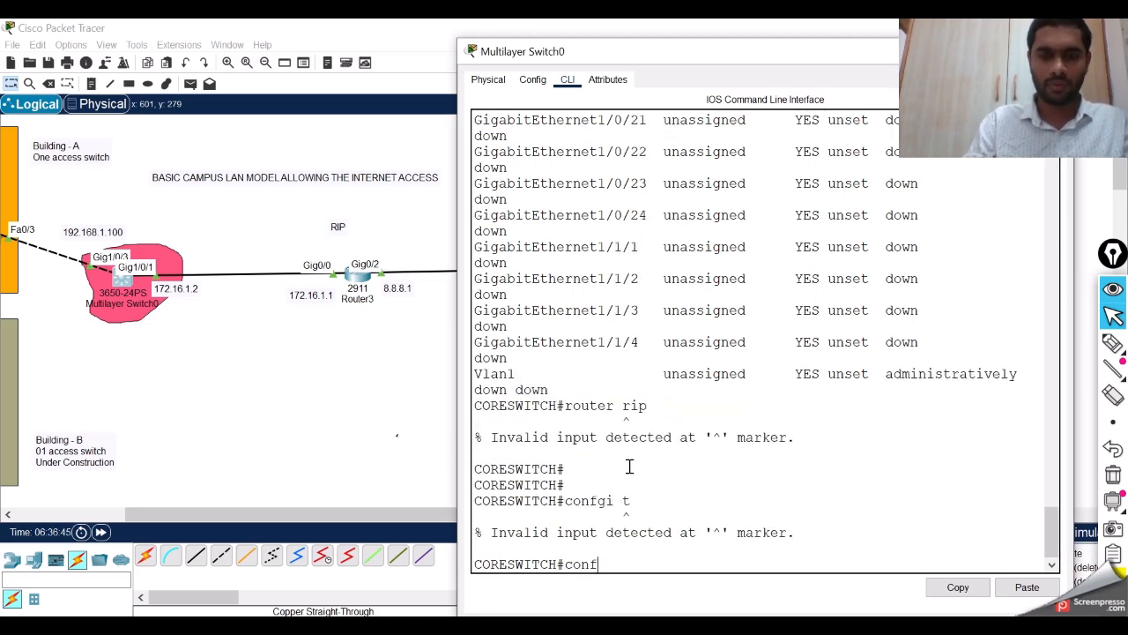
{"action": "type", "text": "ig t"}
{"action": "key", "text": "Return"}
{"action": "type", "text": "router"}
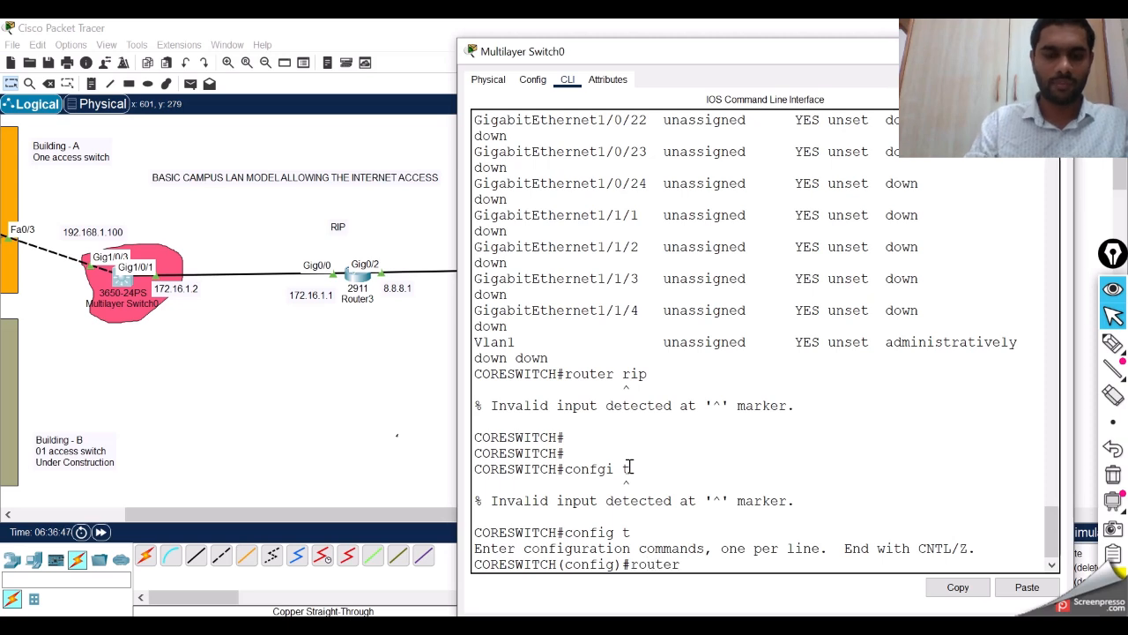
{"action": "type", "text": " rip"}
{"action": "key", "text": "Return"}
{"action": "key", "text": "Return"}
{"action": "key", "text": "Return"}
Step: Advertise the Building A network 192.168.1.0 in the core switch's RIP configuration
{"action": "type", "text": "net"}
{"action": "key", "text": "Tab"}
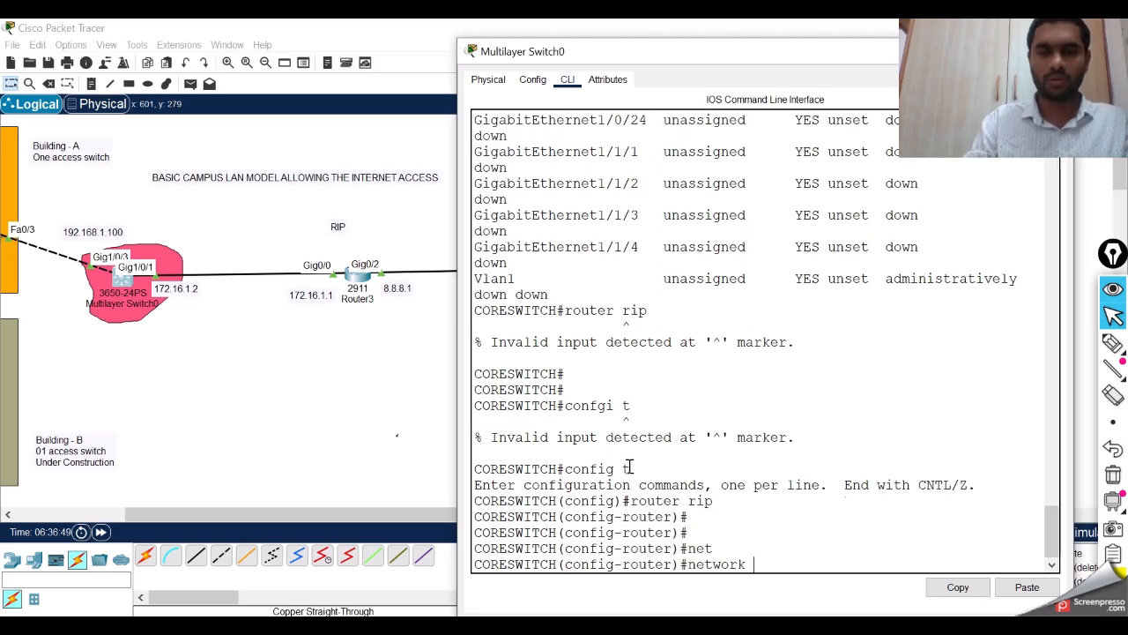
{"action": "type", "text": "192."}
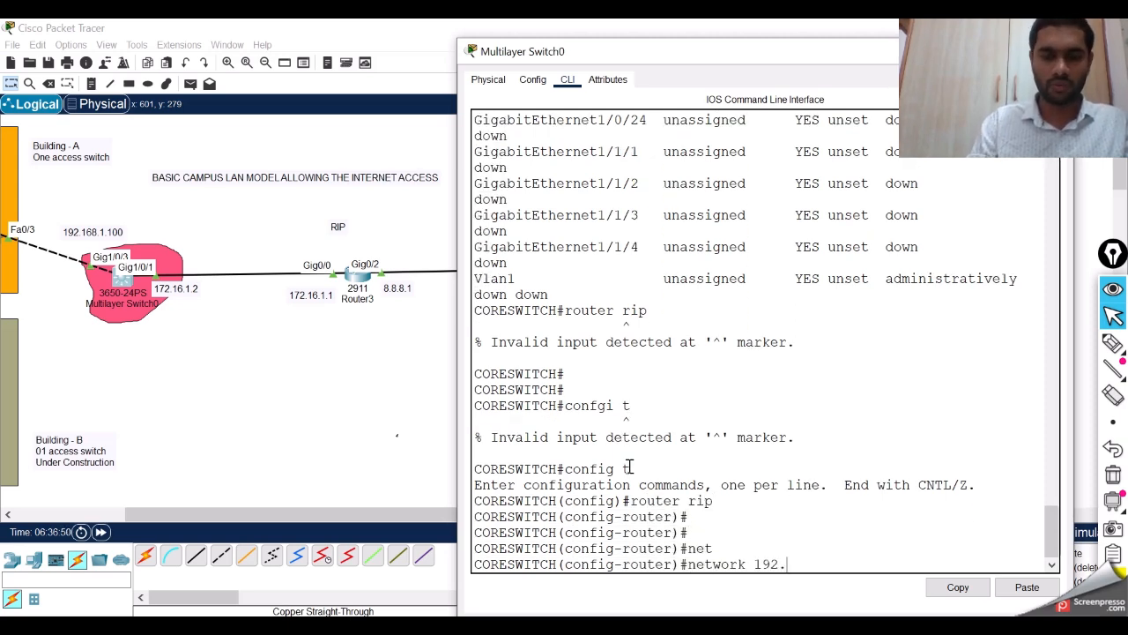
{"action": "type", "text": "168.1.0"}
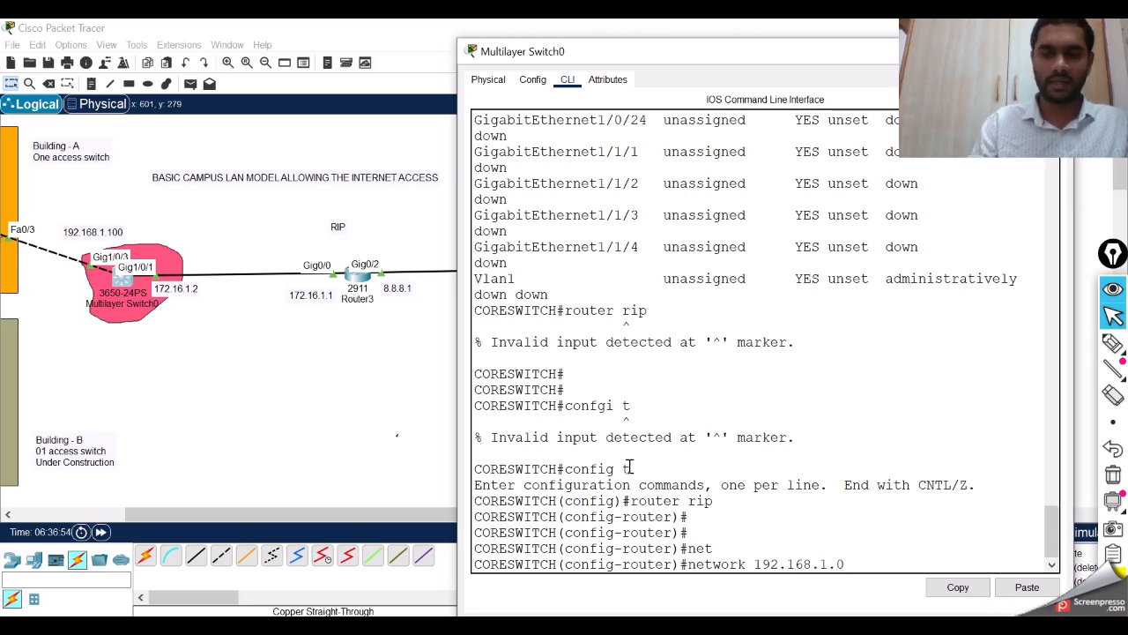
{"action": "key", "text": "Return"}
Step: Add the network 172.16.1.0 towards Router3 to the core switch's RIP configuration
{"action": "type", "text": "nfig-router)#net"}
{"action": "key", "text": "Tab"}
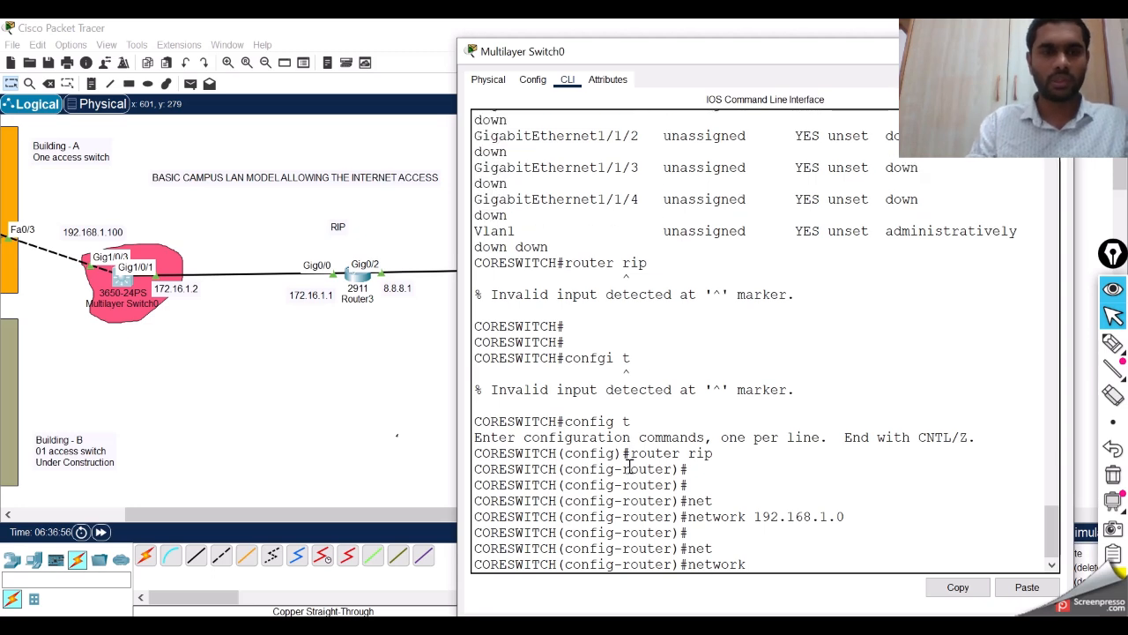
{"action": "type", "text": "172.1"}
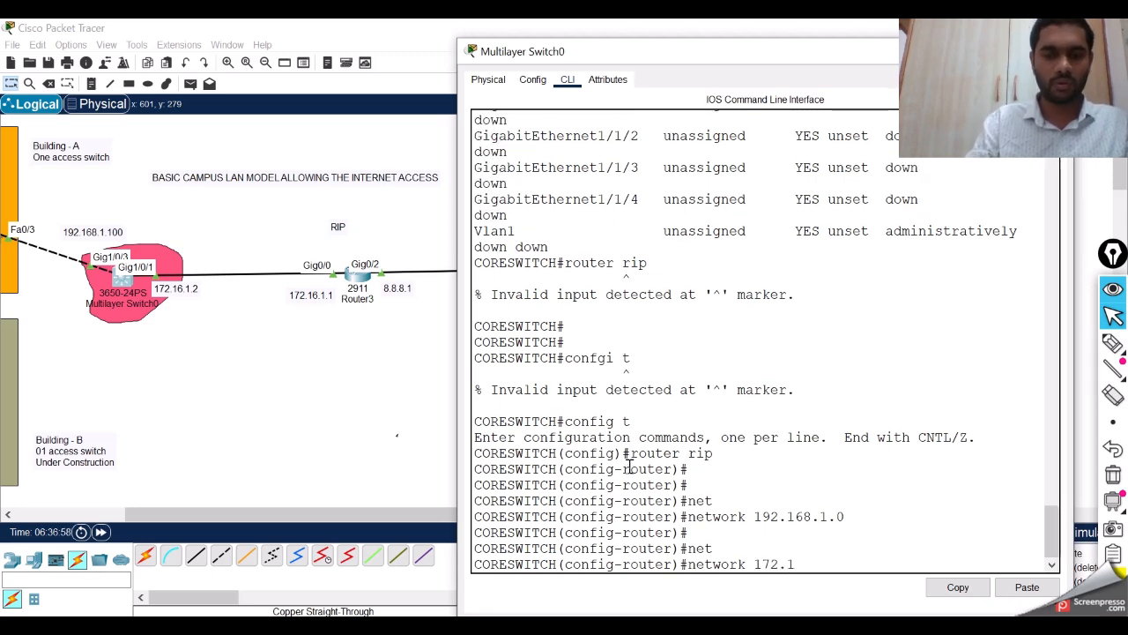
{"action": "type", "text": "6.1.0"}
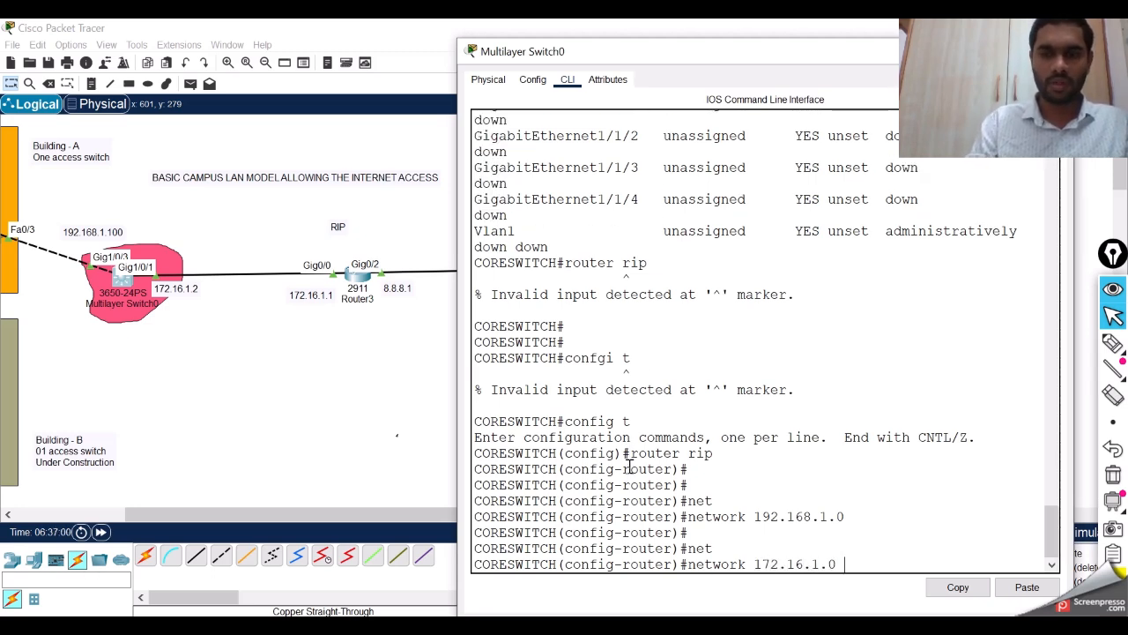
{"action": "key", "text": "Return"}
{"action": "key", "text": "Return"}
{"action": "key", "text": "Return"}
Step: Disable automatic route summarization with no auto-summary and exit RIP configuration mode on the core switch
{"action": "type", "text": "no aut"}
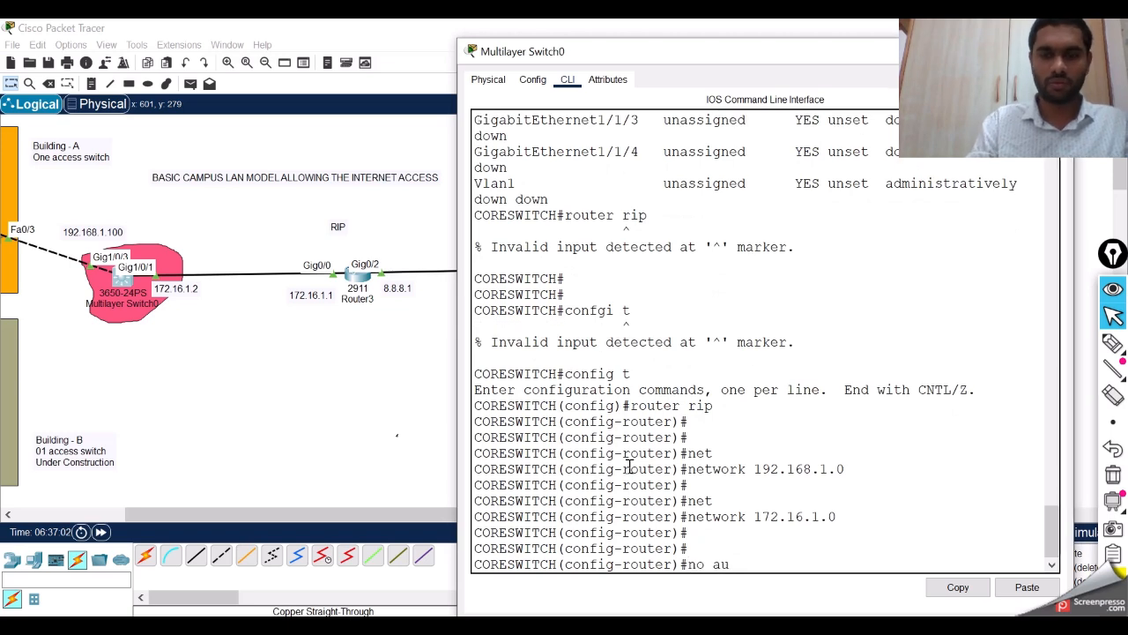
{"action": "key", "text": "Tab"}
{"action": "key", "text": "Return"}
{"action": "key", "text": "Return"}
{"action": "key", "text": "Return"}
{"action": "key", "text": "Return"}
{"action": "type", "text": "exit"}
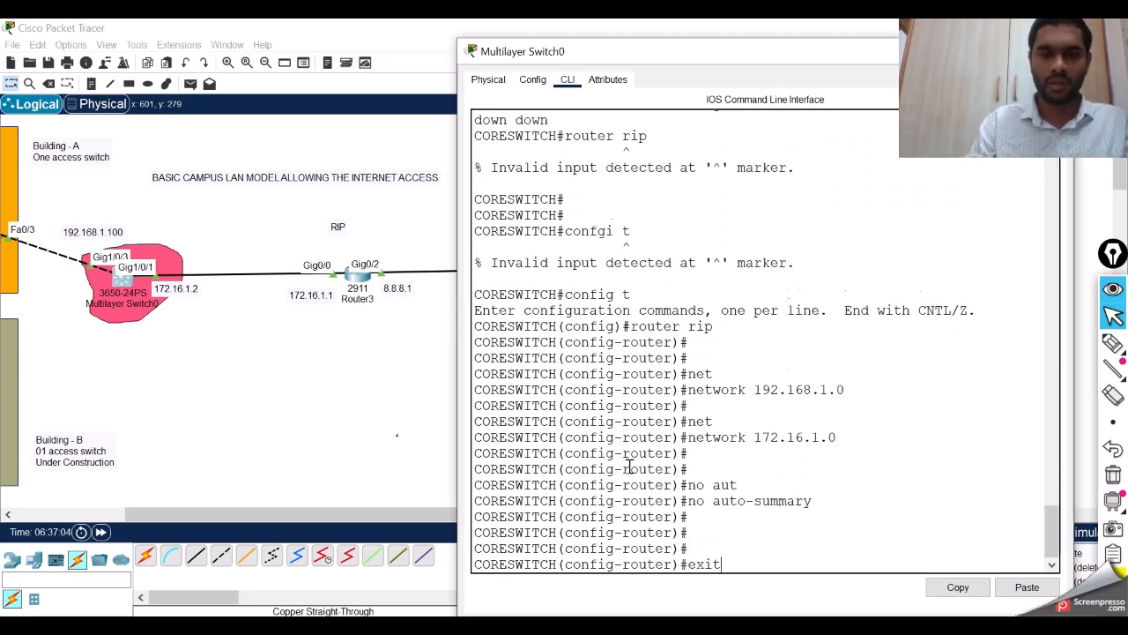
Step: Leave the RIP and global configuration modes on the core switch to return to privileged mode
{"action": "key", "text": "Return"}
{"action": "key", "text": "Return"}
{"action": "key", "text": "Return"}
{"action": "type", "text": "exit"}
{"action": "key", "text": "Return"}
Step: Display the RIP section of the core switch's running configuration with "sh run | sec rip" and highlight the RIP entries
{"action": "type", "text": "sh run | s"}
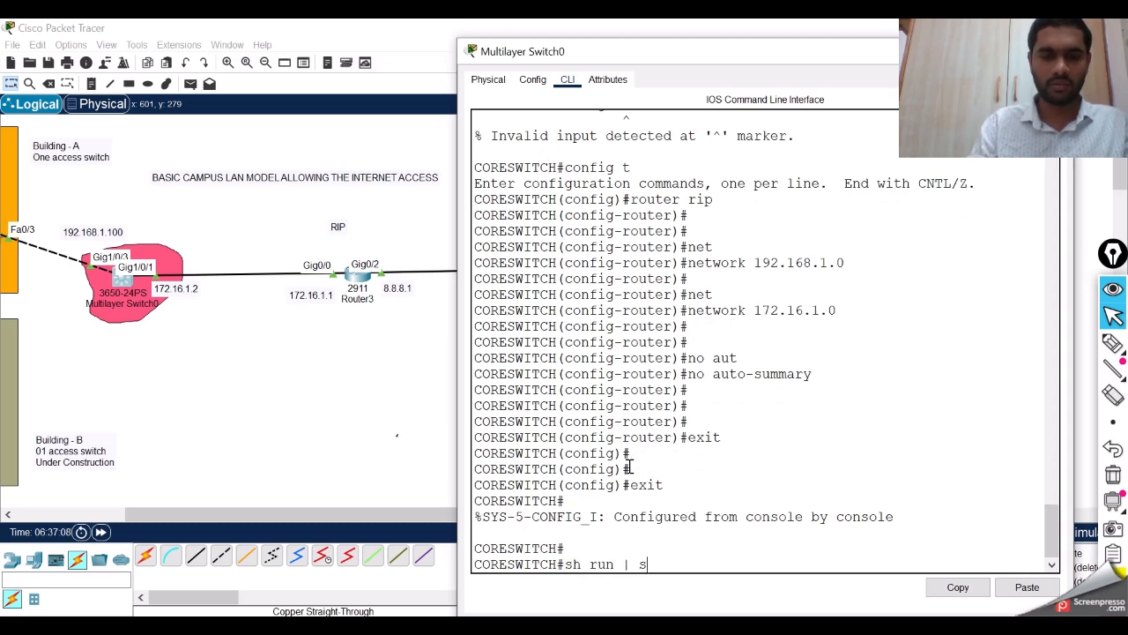
{"action": "type", "text": "ec rip"}
{"action": "key", "text": "Return"}
{"action": "key", "text": "Return"}
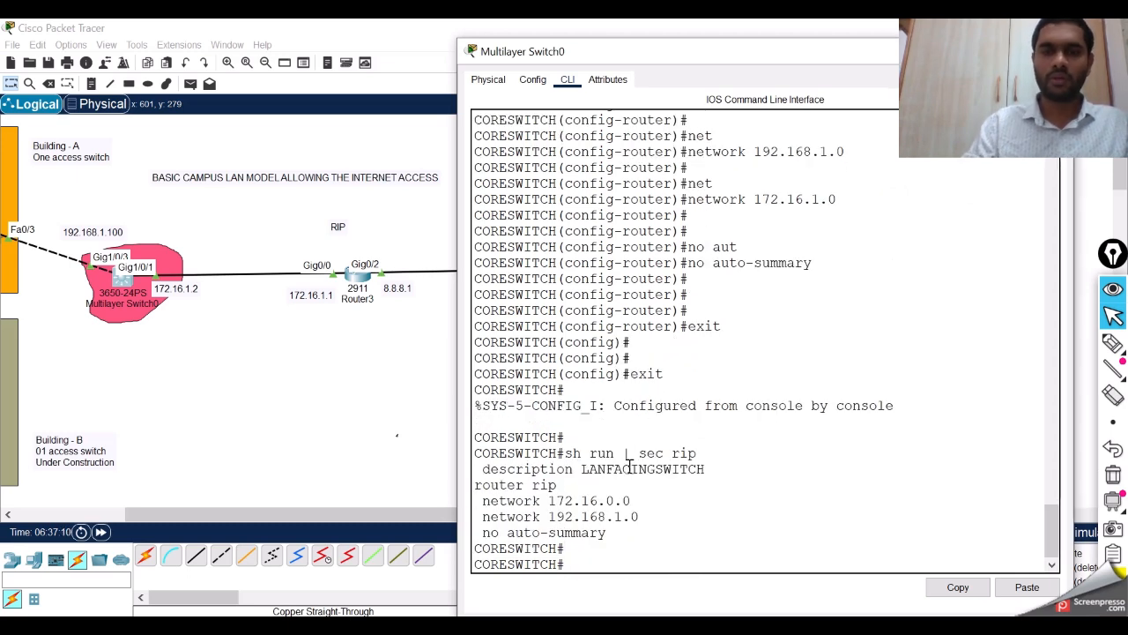
{"action": "left_click_drag", "start_coordinate": [565, 453], "coordinate": [702, 456]}
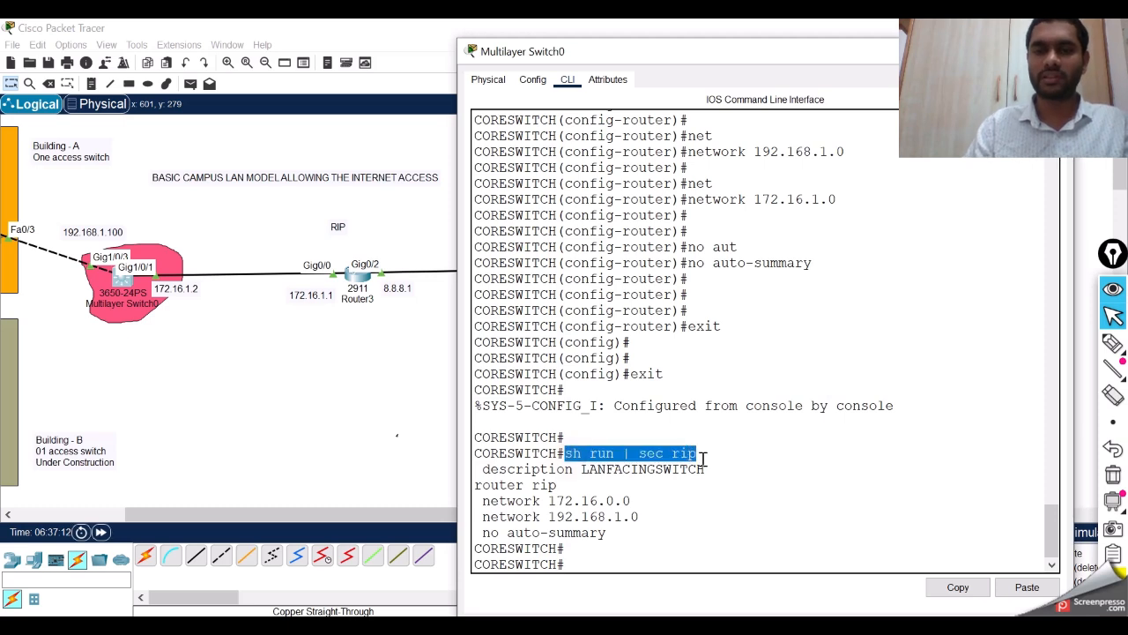
{"action": "left_click_drag", "start_coordinate": [496, 470], "coordinate": [619, 541]}
{"action": "left_click", "coordinate": [619, 542]}
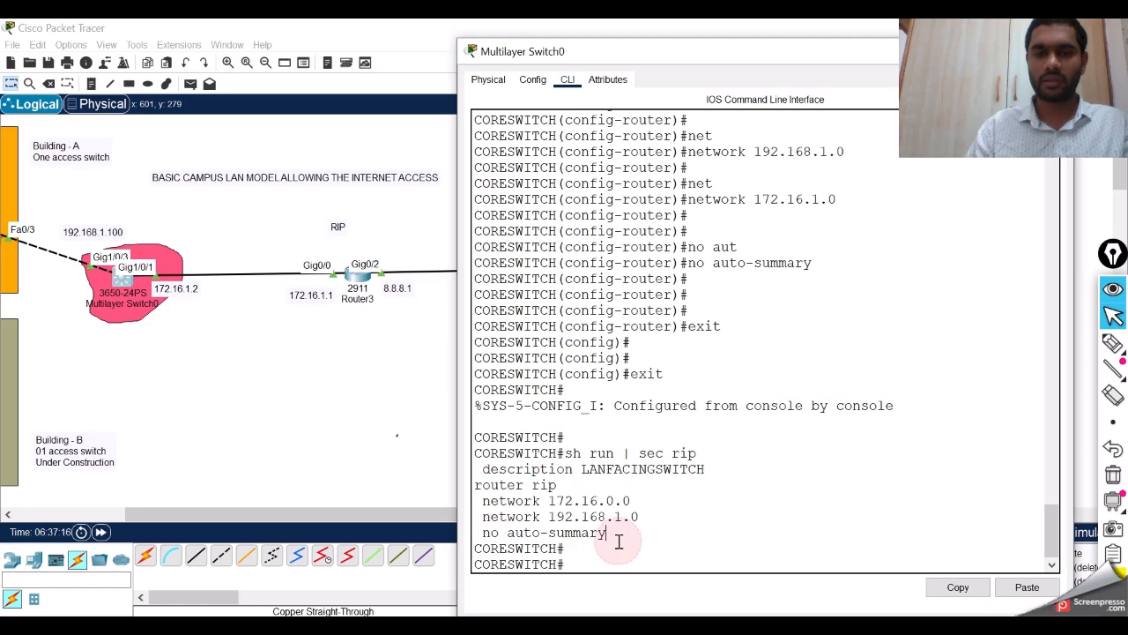
{"action": "left_click_drag", "start_coordinate": [477, 484], "coordinate": [631, 530]}
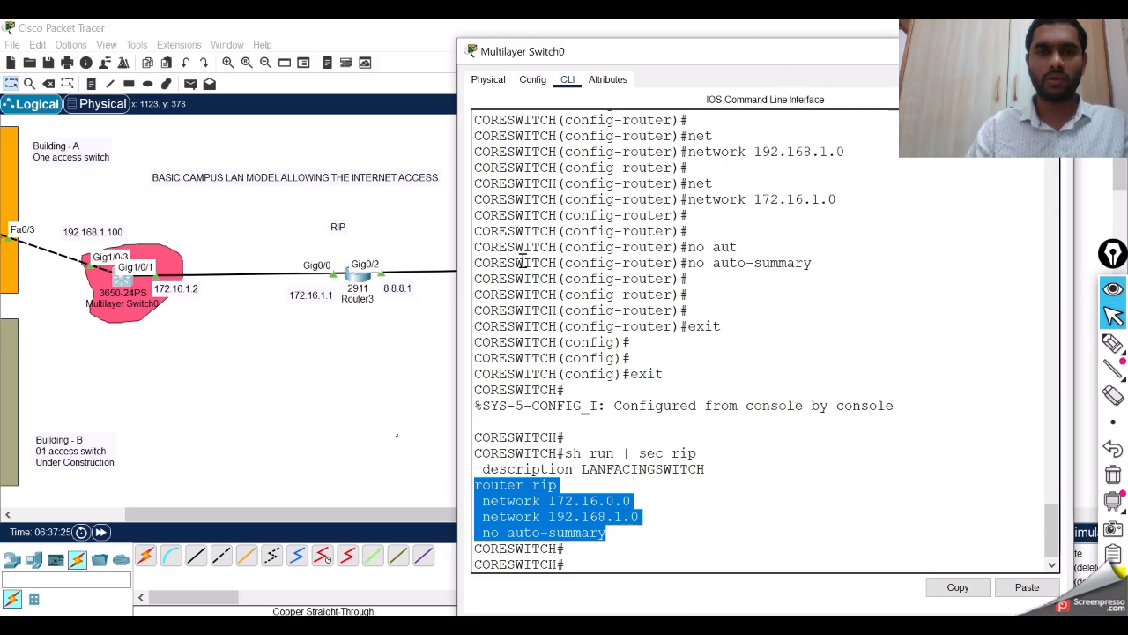
Step: Open Router3's command line and enter global configuration mode with "config t"
{"action": "left_click", "coordinate": [357, 281]}
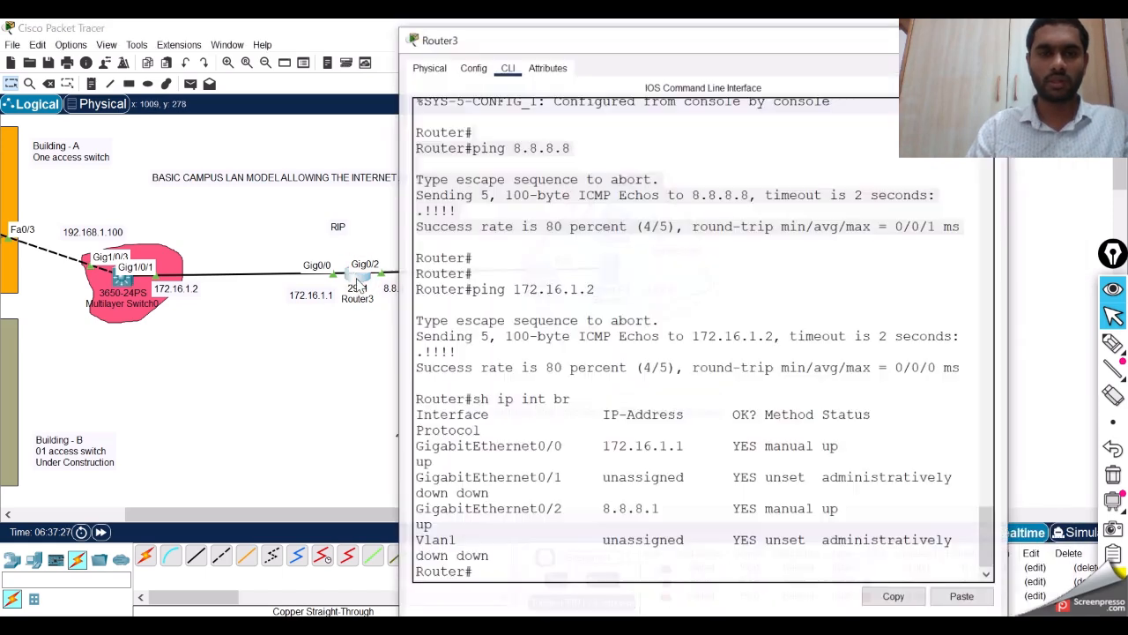
{"action": "left_click", "coordinate": [320, 513]}
{"action": "left_click_drag", "start_coordinate": [320, 514], "coordinate": [408, 516]}
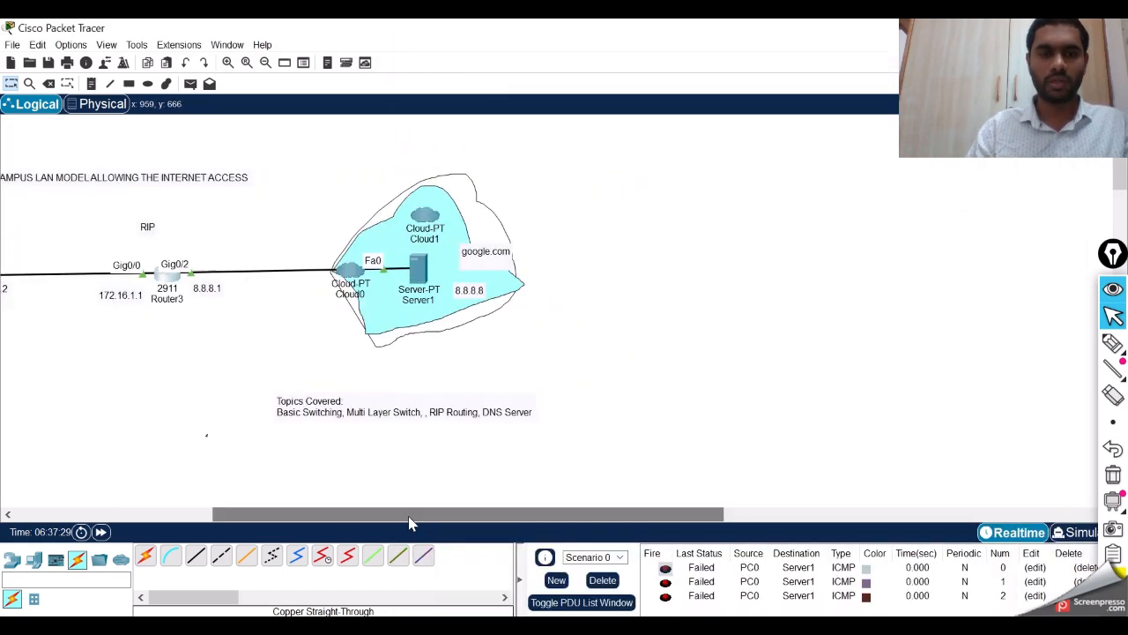
{"action": "left_click", "coordinate": [169, 280]}
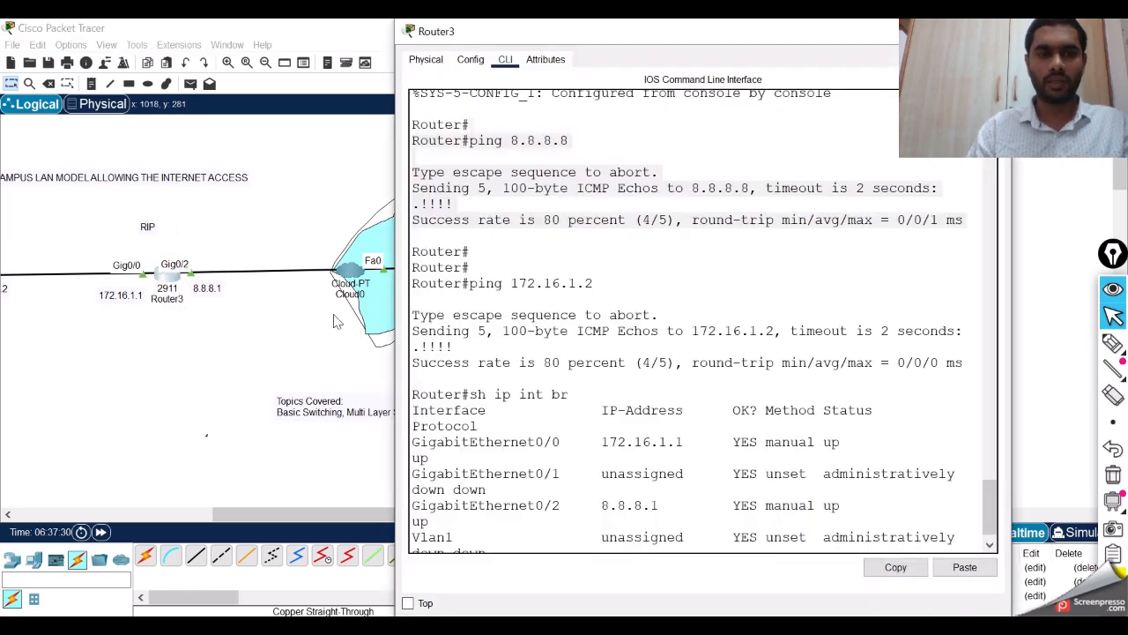
{"action": "key", "text": "Return"}
{"action": "key", "text": "Return"}
{"action": "key", "text": "Return"}
{"action": "type", "text": "co"}
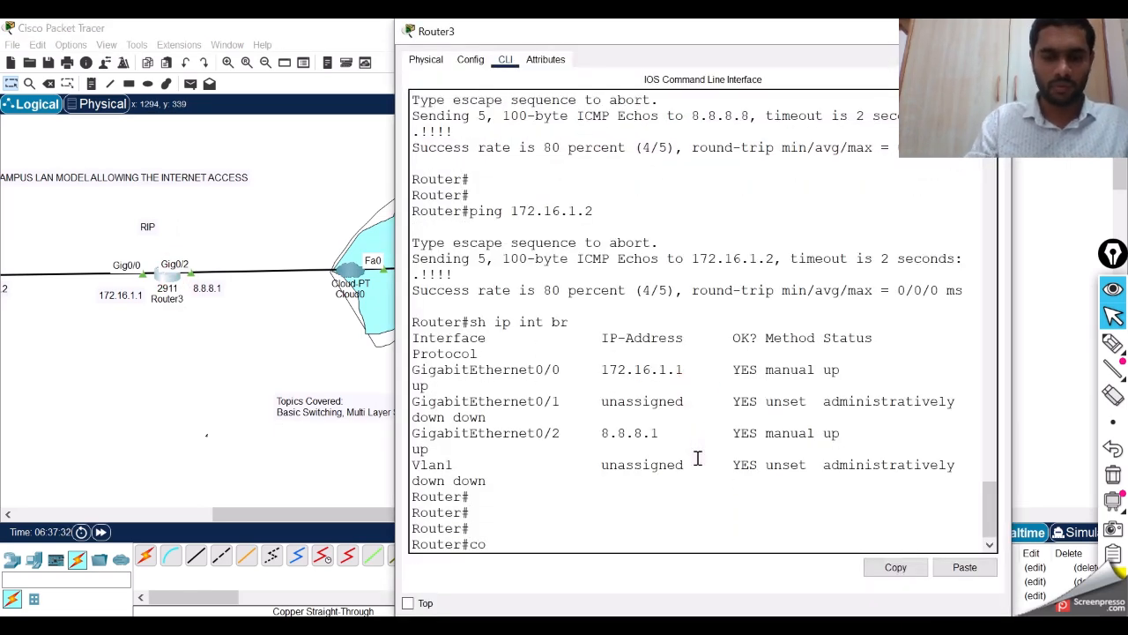
{"action": "type", "text": "nfig t"}
{"action": "key", "text": "Return"}
{"action": "key", "text": "Return"}
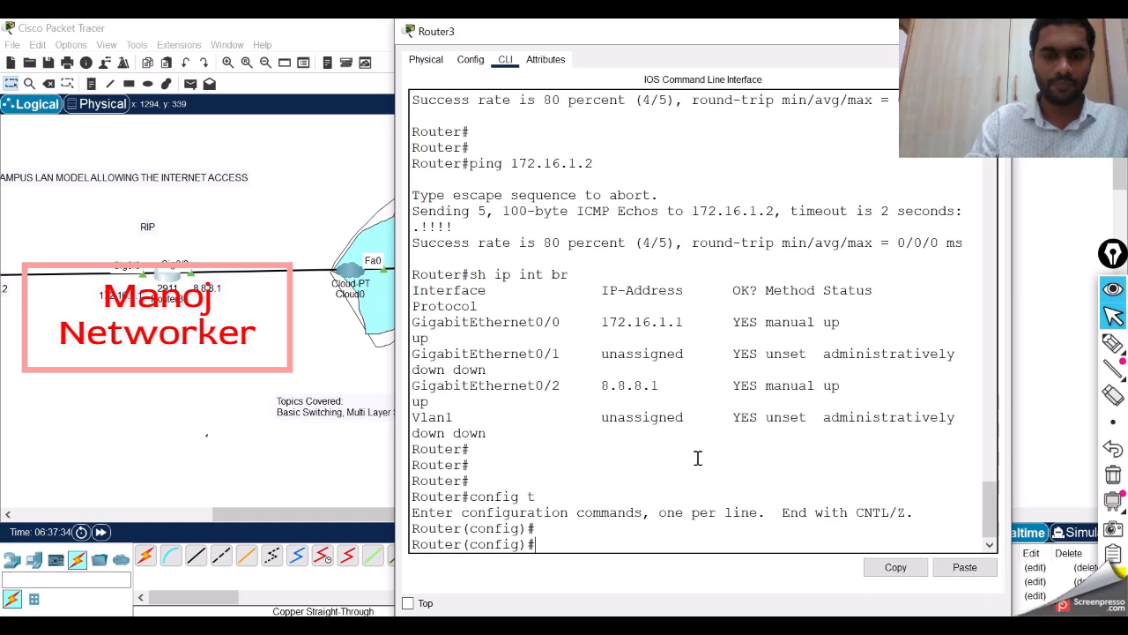
Step: Start RIP routing on Router3 and advertise network 8.8.8.0
{"action": "type", "text": "router rip"}
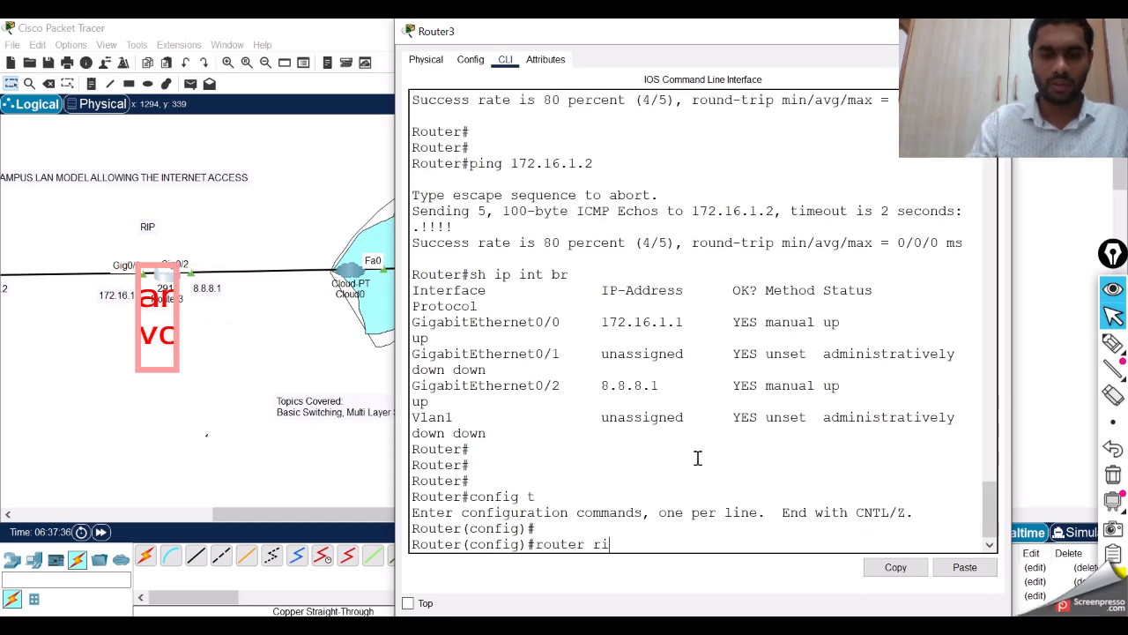
{"action": "key", "text": "Return"}
{"action": "key", "text": "Return"}
{"action": "type", "text": "net"}
{"action": "key", "text": "Tab"}
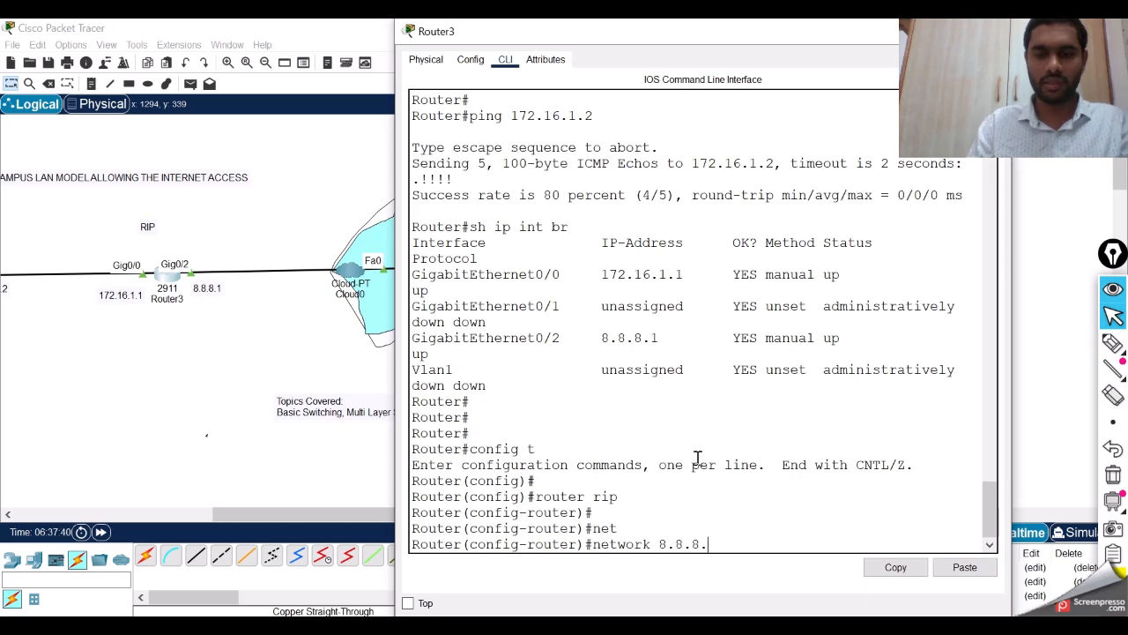
{"action": "key", "text": "Return"}
{"action": "key", "text": "Return"}
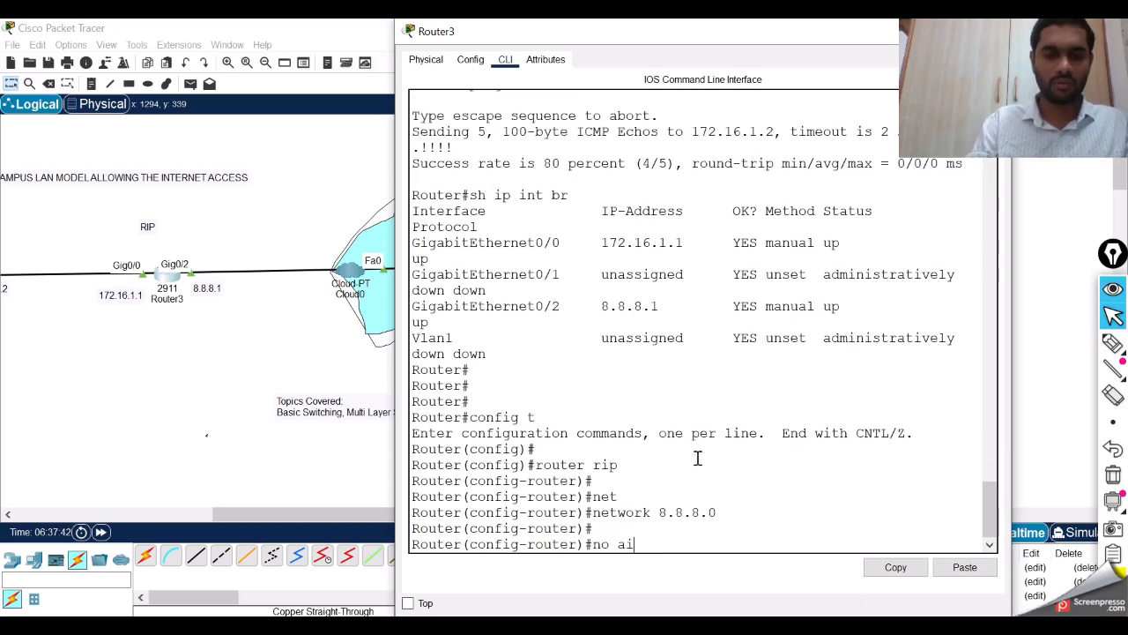
Step: Disable automatic route summarization for RIP on Router3 with "no auto-summary"
{"action": "type", "text": "no aut"}
{"action": "key", "text": "Tab"}
{"action": "key", "text": "Return"}
{"action": "key", "text": "Return"}
{"action": "key", "text": "Return"}
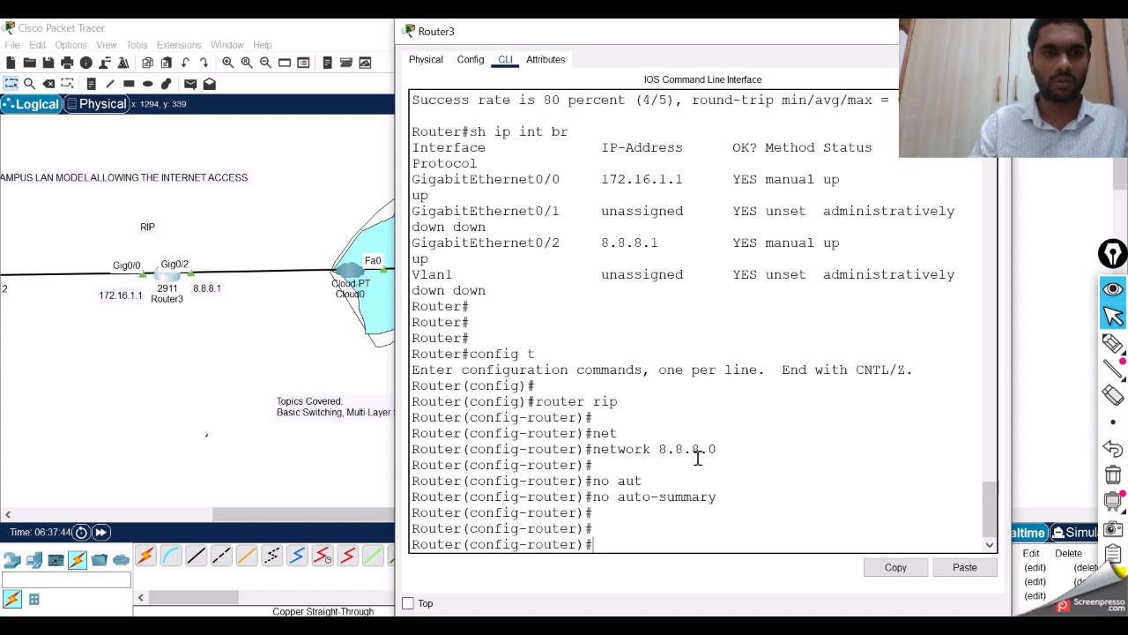
Step: Advertise network 172.16.1.0 in RIP on Router3 and exit back to privileged mode
{"action": "type", "text": "net"}
{"action": "key", "text": "Tab"}
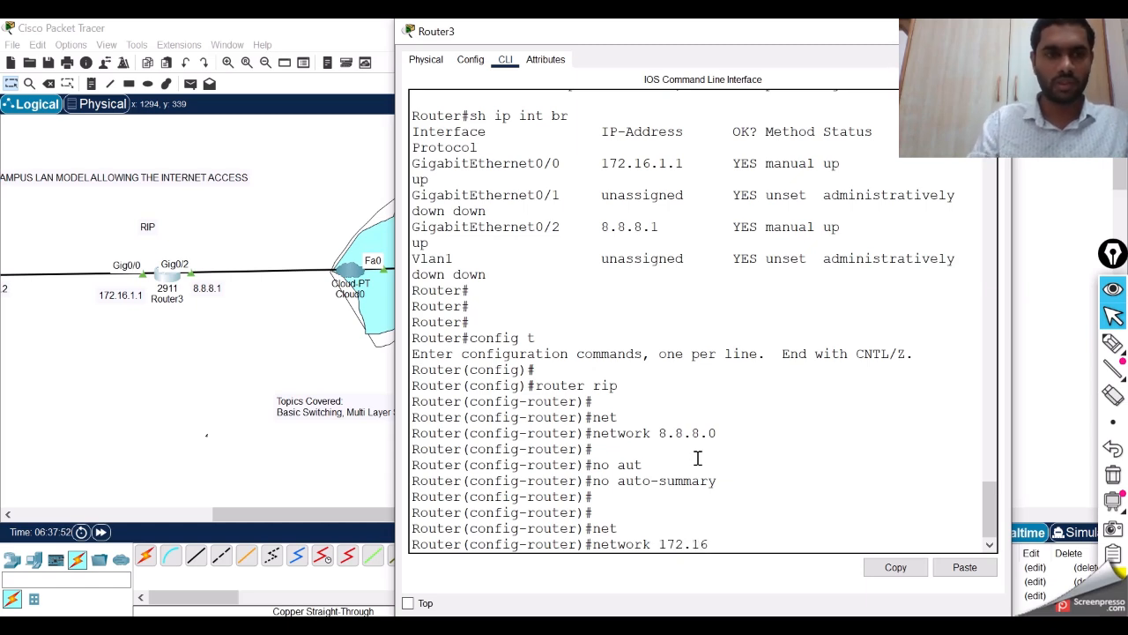
{"action": "type", "text": "172.16.1.0"}
{"action": "key", "text": "Return"}
{"action": "key", "text": "Return"}
{"action": "key", "text": "Return"}
{"action": "key", "text": "Return"}
{"action": "type", "text": "exit"}
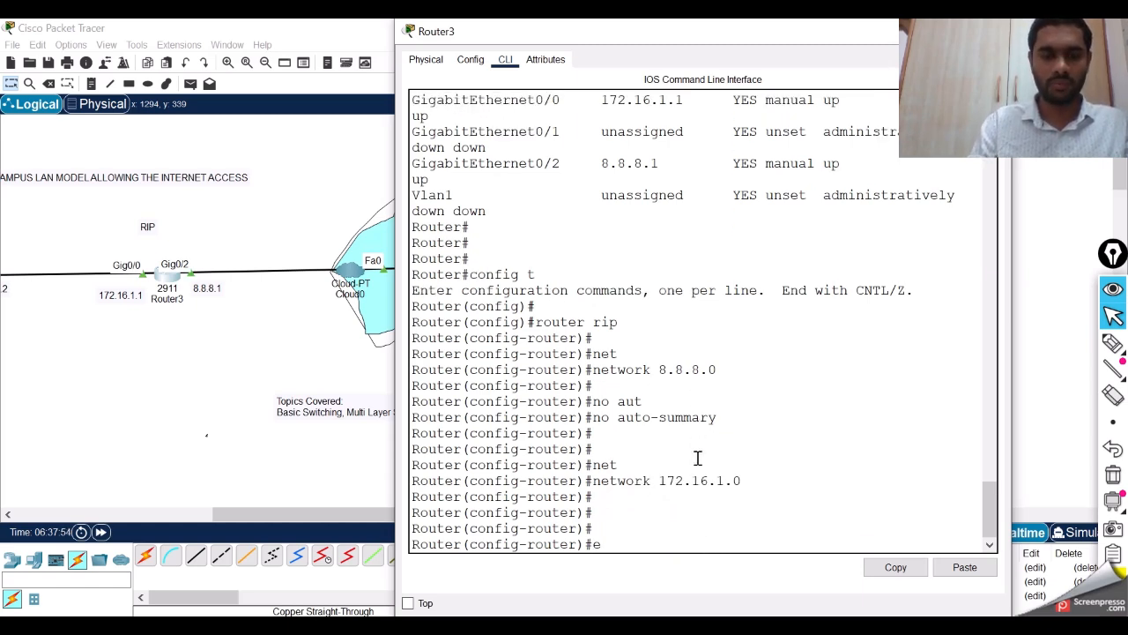
{"action": "key", "text": "Return"}
{"action": "key", "text": "Return"}
{"action": "type", "text": "e"}
{"action": "key", "text": "Return"}
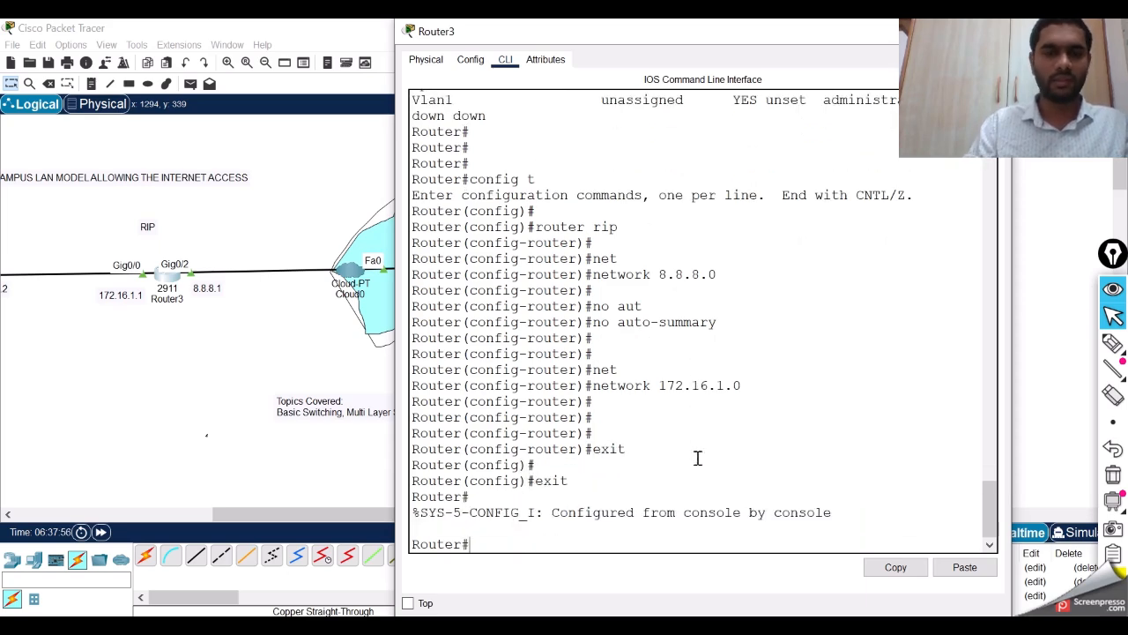
Step: Display Multilayer Switch0's routing table with "sh ip route" and examine its RIP route
{"action": "left_click_drag", "start_coordinate": [323, 516], "coordinate": [157, 514]}
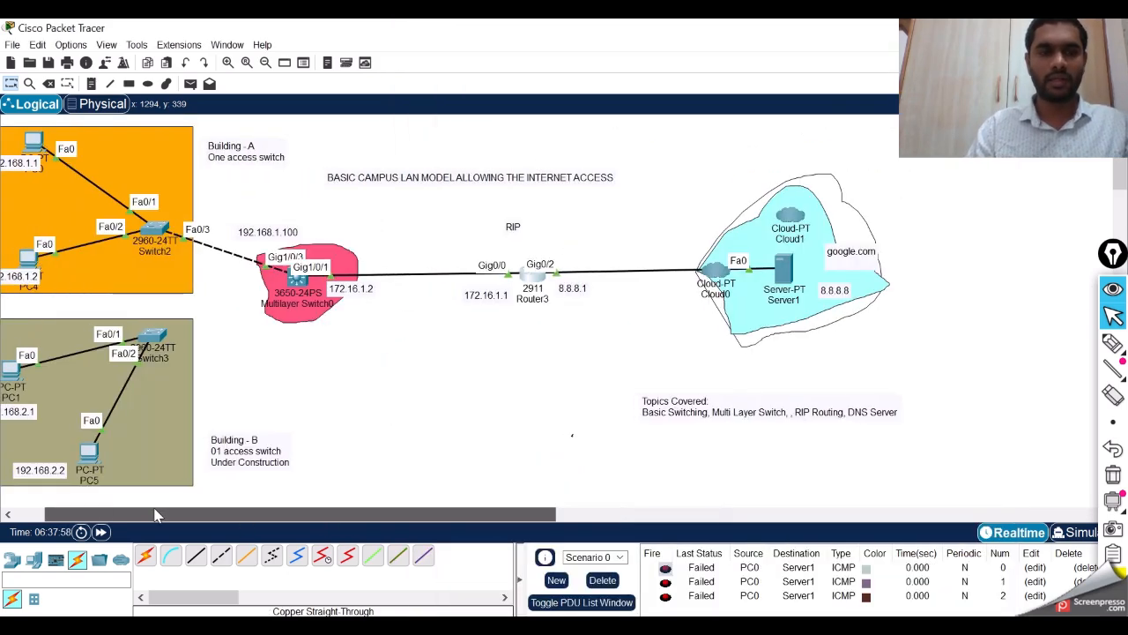
{"action": "left_click", "coordinate": [295, 280]}
{"action": "left_click", "coordinate": [706, 460]}
{"action": "key", "text": "Return"}
{"action": "key", "text": "Return"}
{"action": "key", "text": "Return"}
{"action": "type", "text": "sh"}
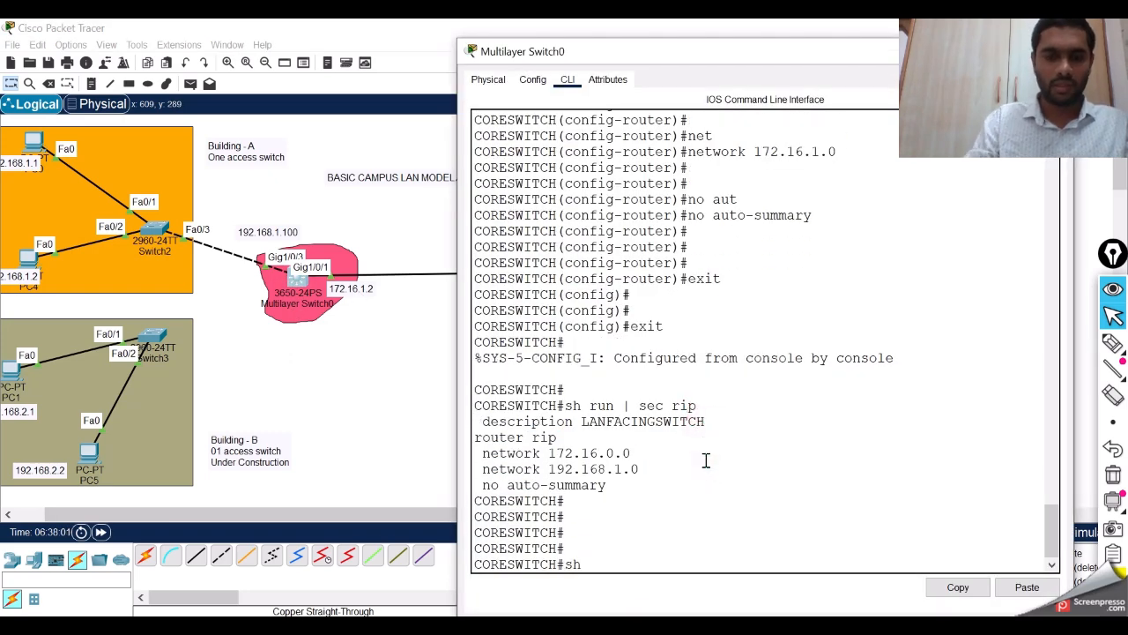
{"action": "type", "text": " ip route"}
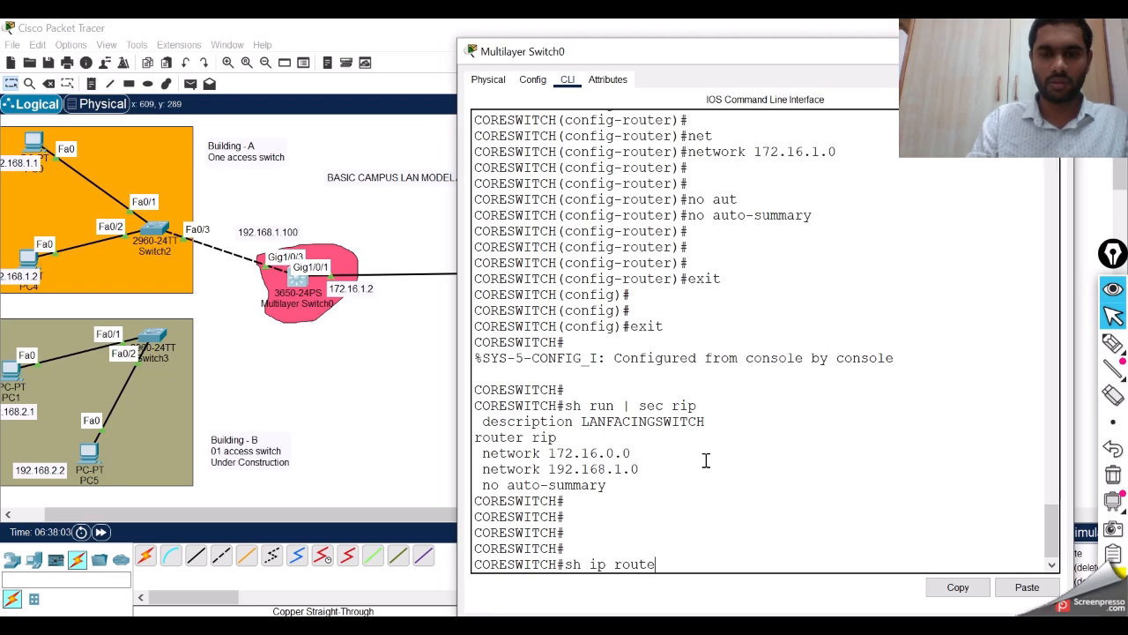
{"action": "key", "text": "Return"}
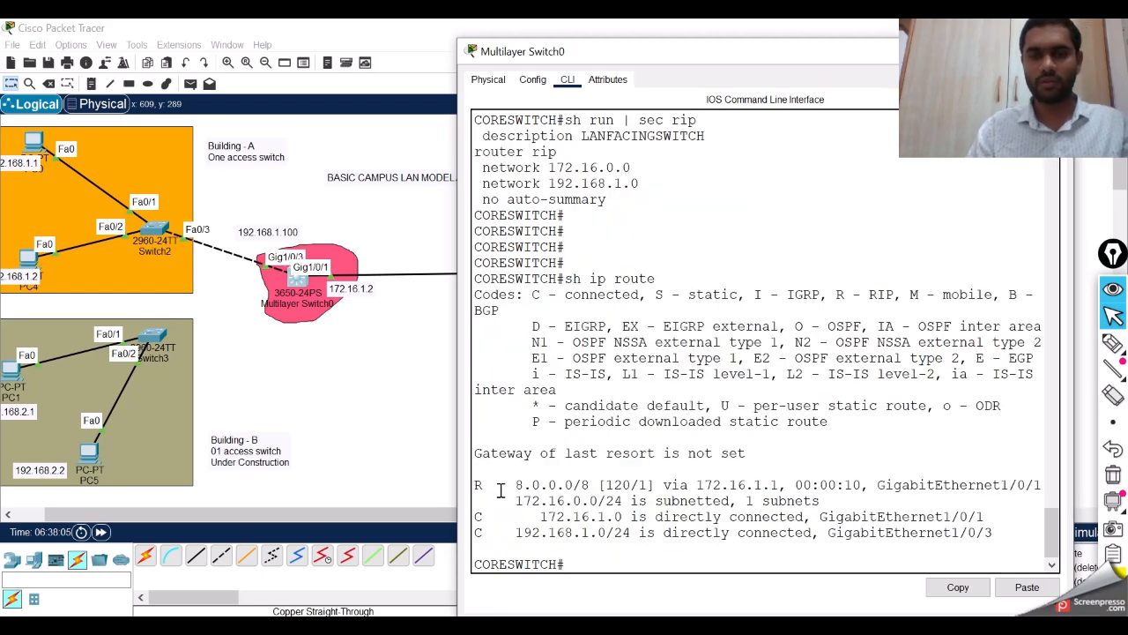
{"action": "left_click_drag", "start_coordinate": [479, 485], "coordinate": [843, 496]}
{"action": "left_click", "coordinate": [763, 543]}
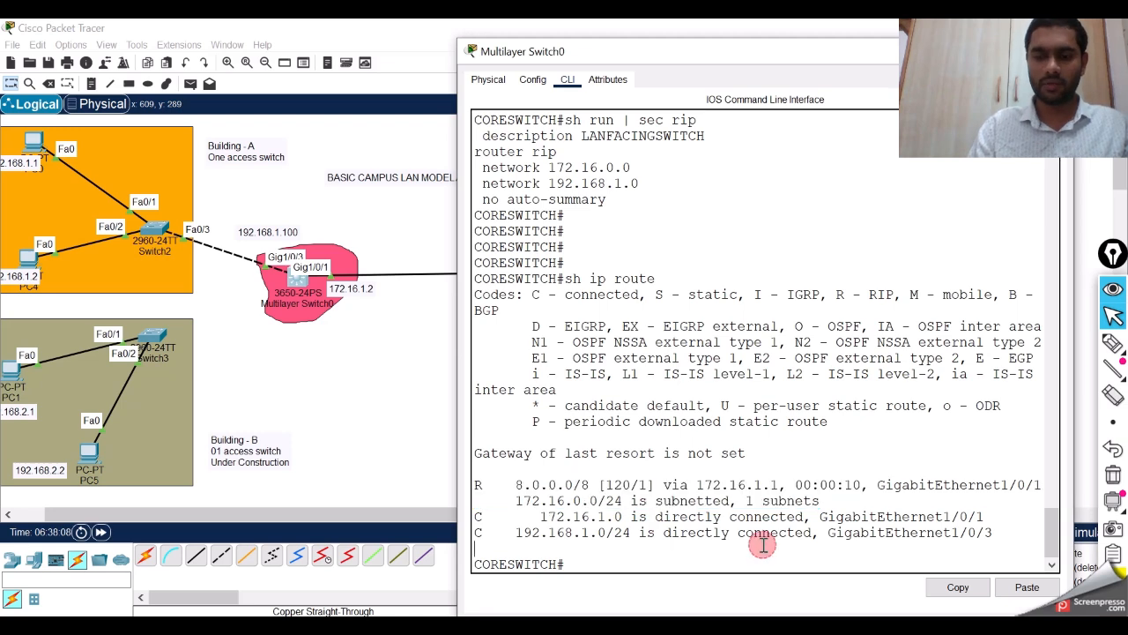
Step: List only the RIP-learned routes on the core switch with "sh ip route rip"
{"action": "key", "text": "Return"}
{"action": "key", "text": "Return"}
{"action": "key", "text": "Up"}
{"action": "type", "text": "rip"}
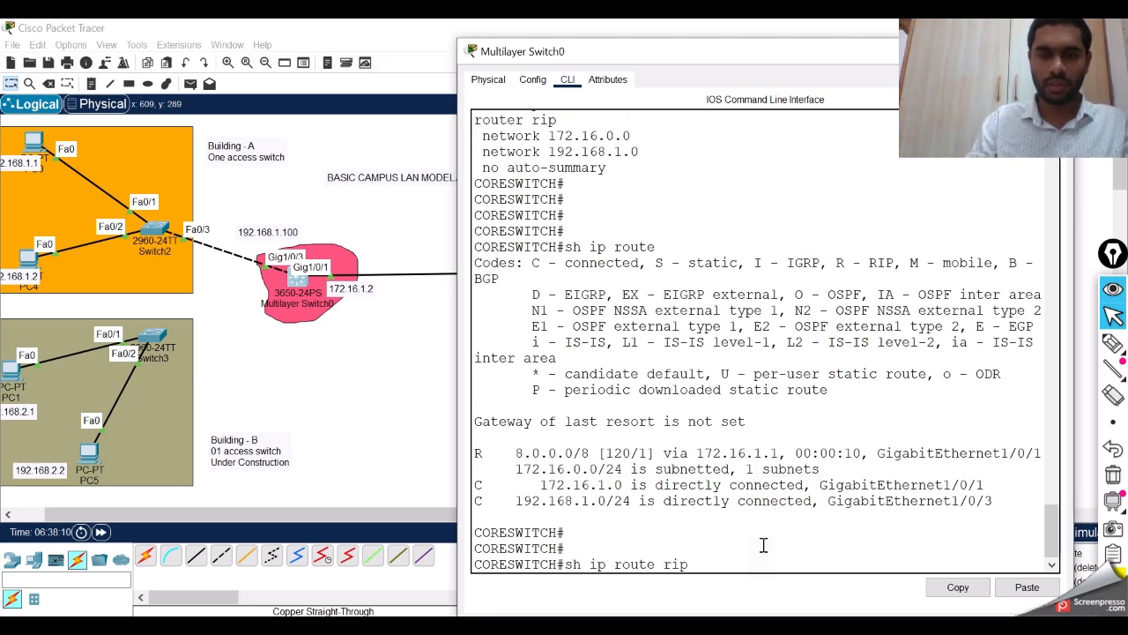
{"action": "key", "text": "Return"}
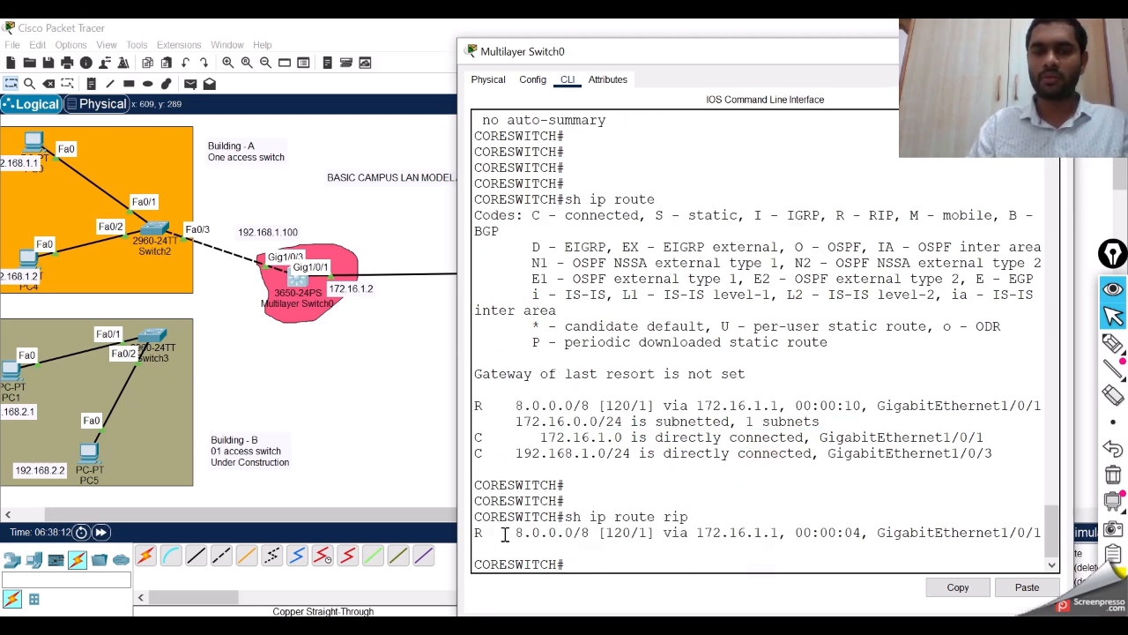
{"action": "left_click_drag", "start_coordinate": [504, 534], "coordinate": [780, 559]}
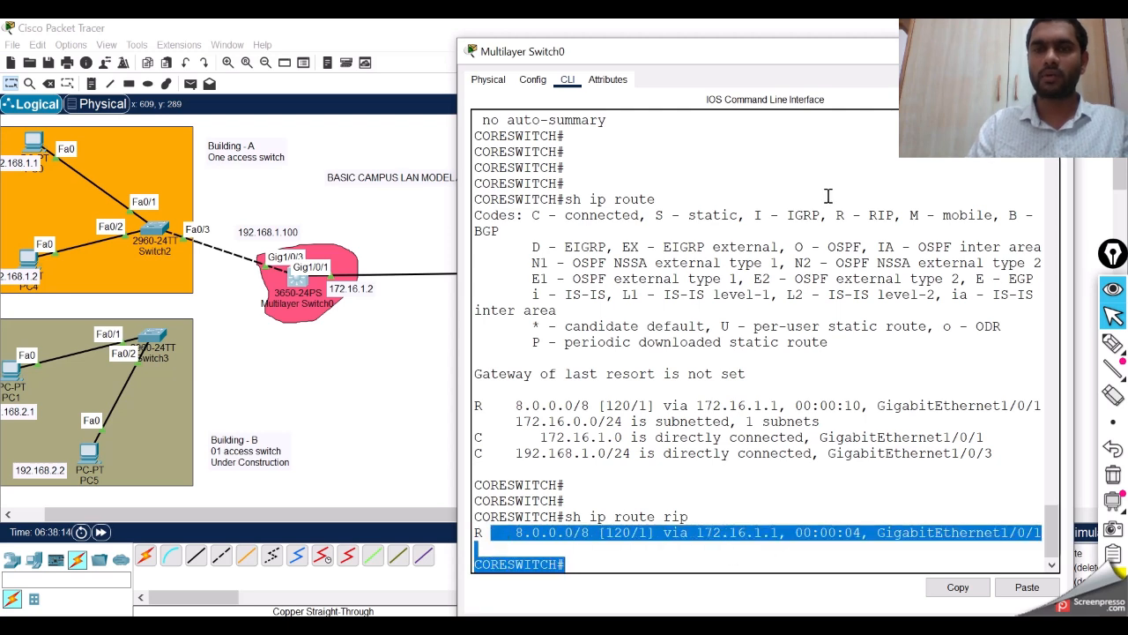
Step: Ping the server at 8.8.8.8 from the core switch, check the reply, and minimize the switch window
{"action": "left_click", "coordinate": [705, 294]}
{"action": "key", "text": "Return"}
{"action": "key", "text": "Return"}
{"action": "type", "text": "ping "}
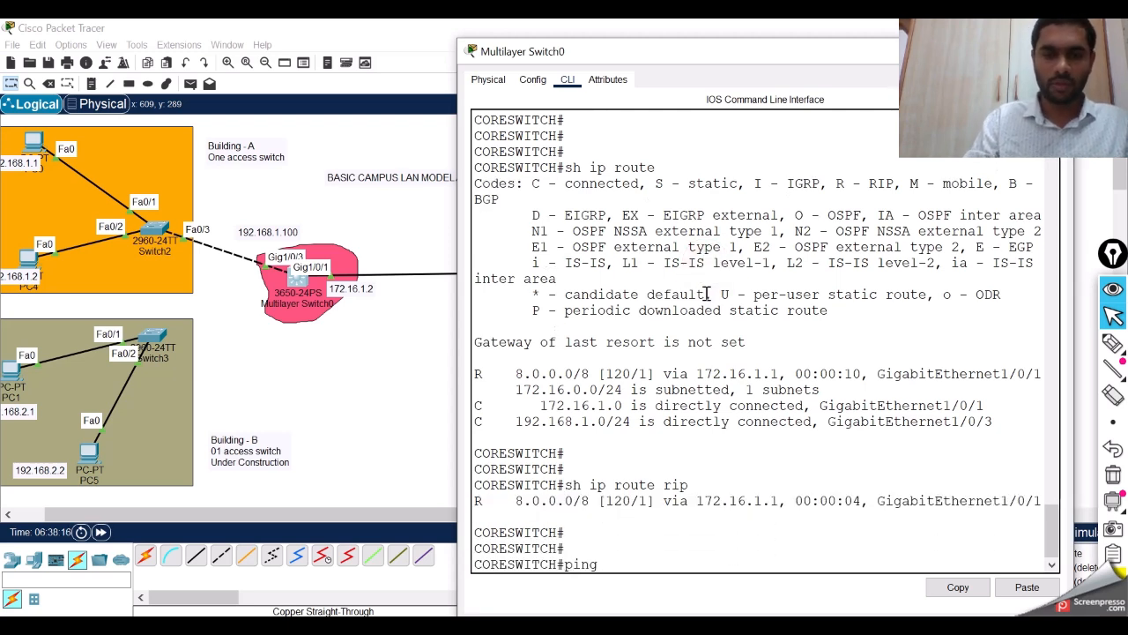
{"action": "type", "text": "8.8.8.8"}
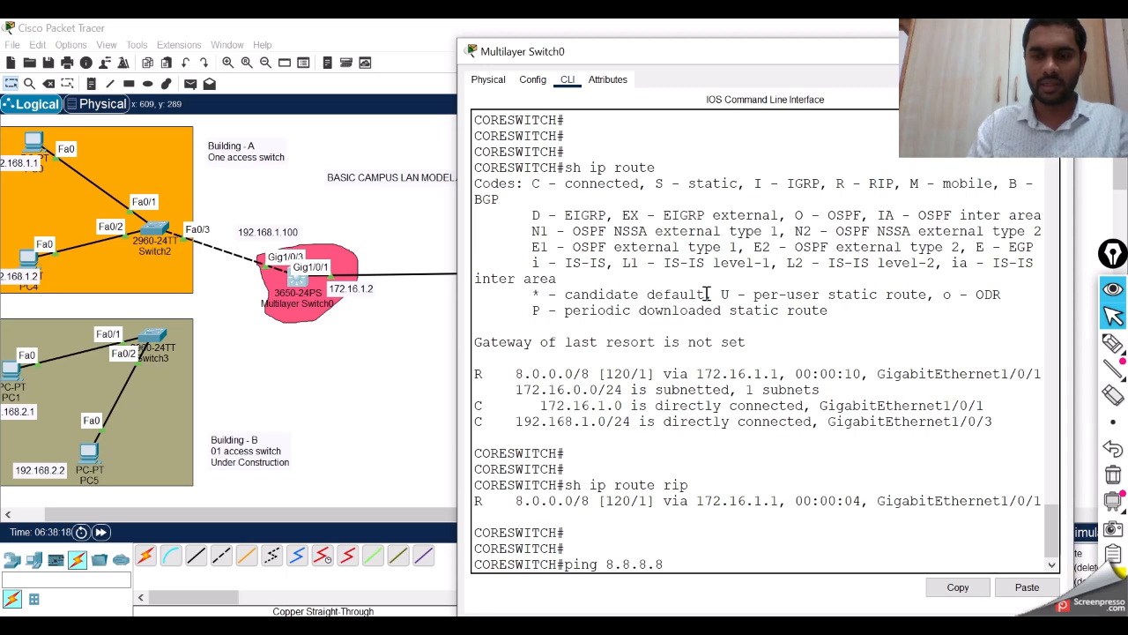
{"action": "key", "text": "Return"}
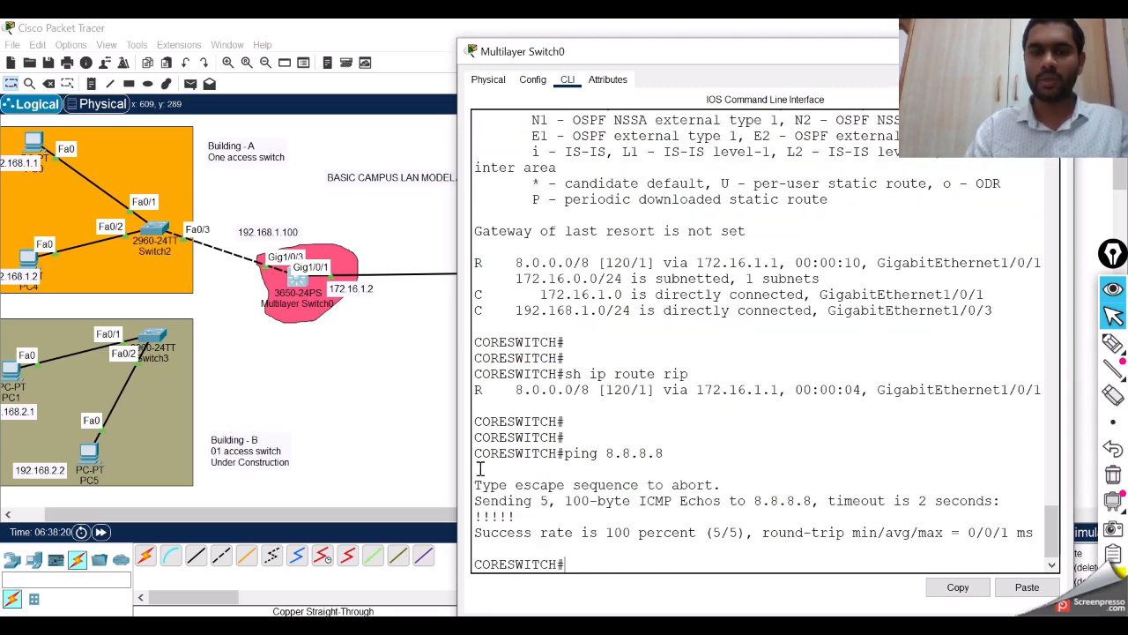
{"action": "left_click_drag", "start_coordinate": [477, 456], "coordinate": [718, 542]}
{"action": "left_click", "coordinate": [717, 545]}
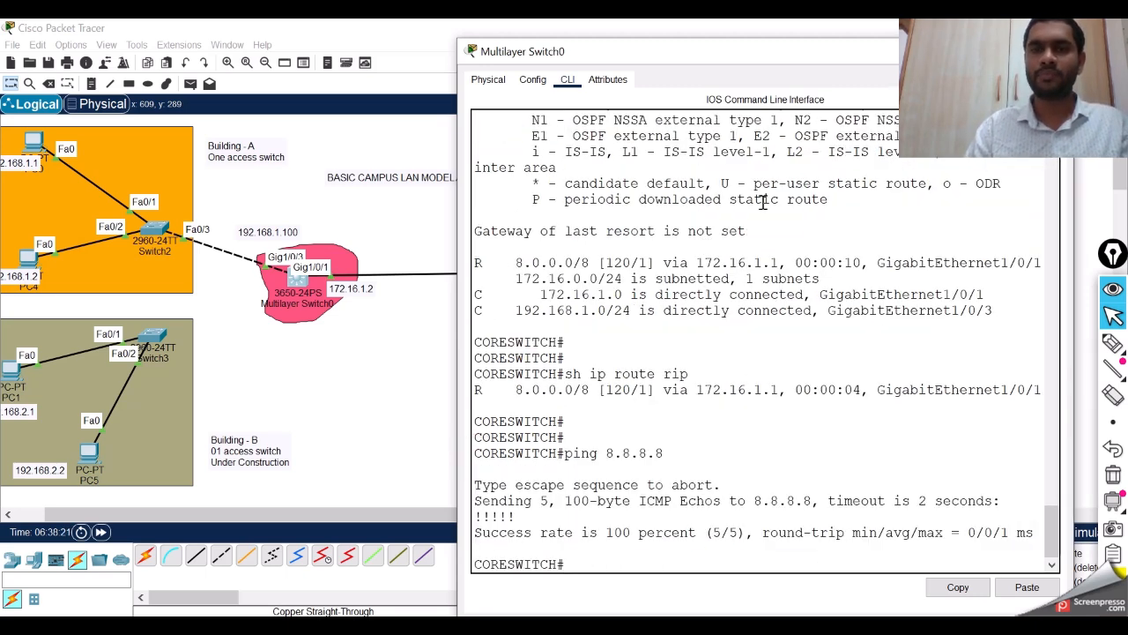
{"action": "left_click_drag", "start_coordinate": [746, 51], "coordinate": [426, 107]}
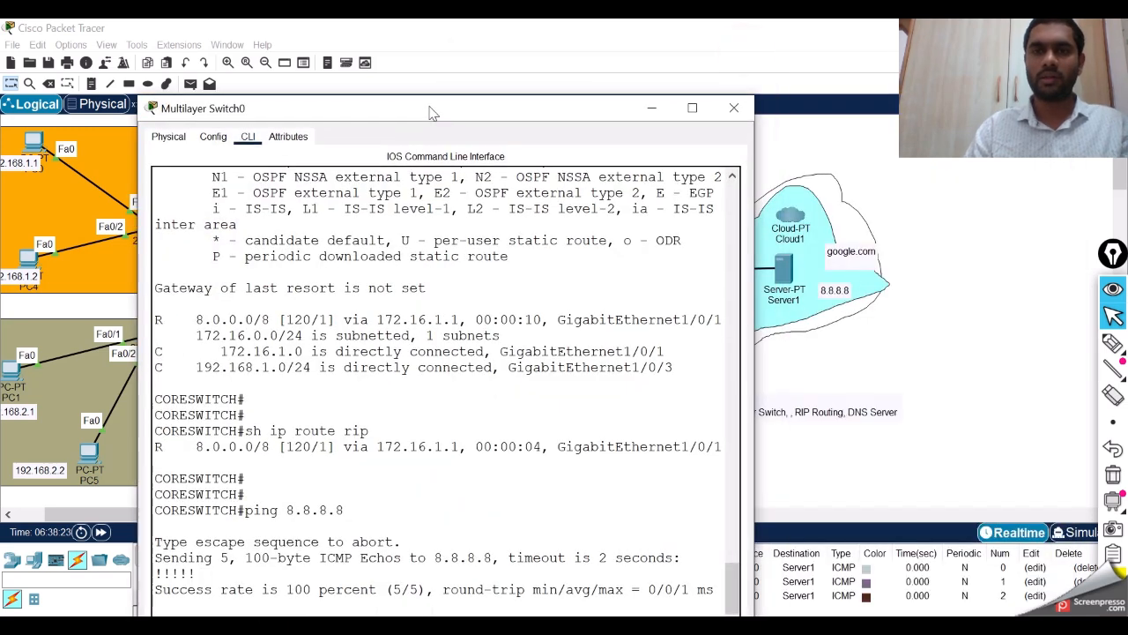
{"action": "left_click", "coordinate": [651, 107]}
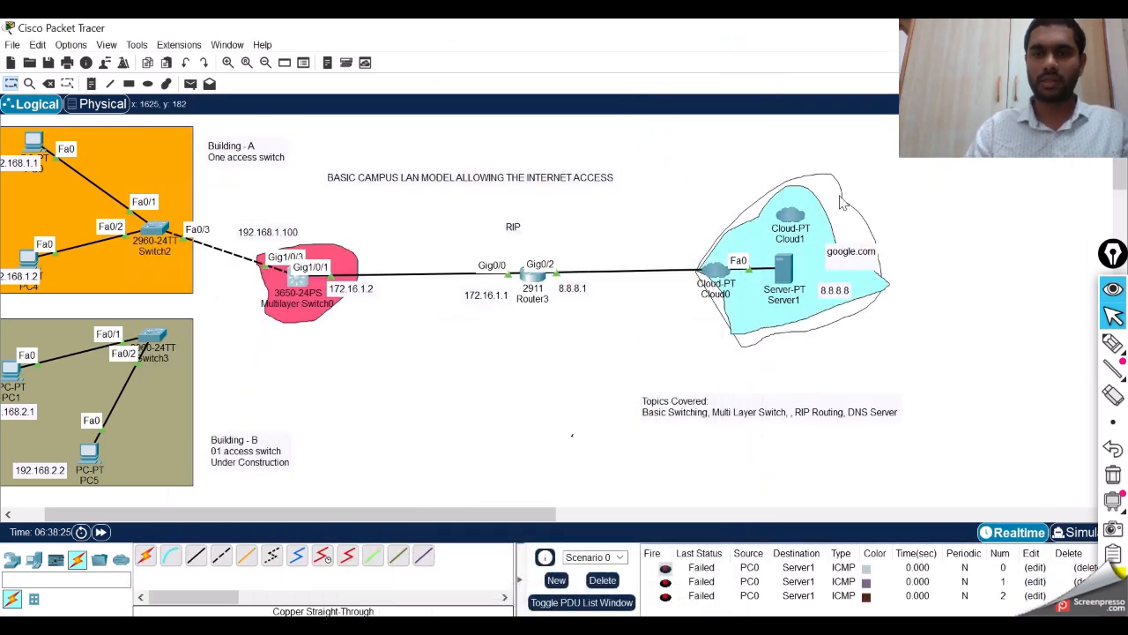
Step: Display Router3's routing table with "sh ip route"
{"action": "left_click_drag", "start_coordinate": [378, 522], "coordinate": [337, 521]}
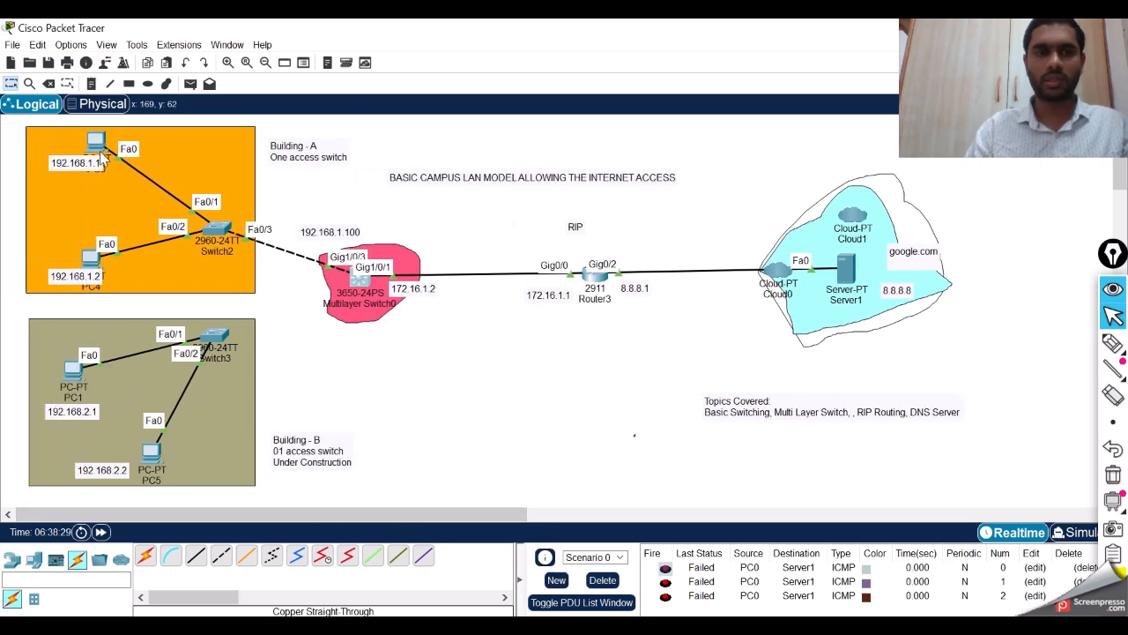
{"action": "left_click", "coordinate": [594, 277]}
{"action": "key", "text": "Return"}
{"action": "key", "text": "Return"}
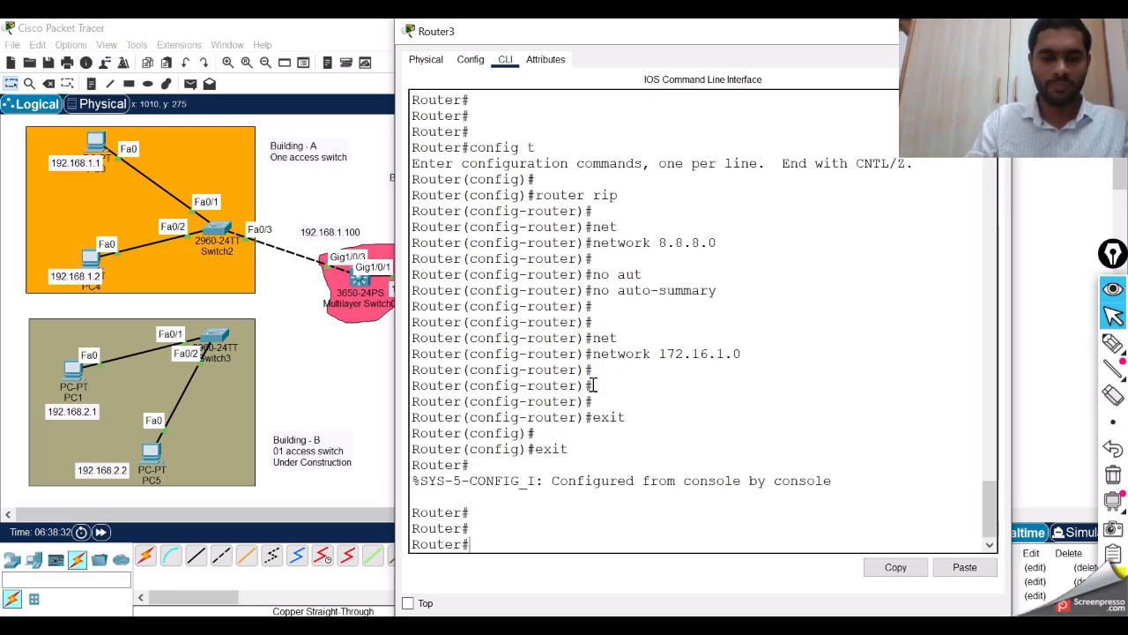
{"action": "type", "text": "sh ip ro"}
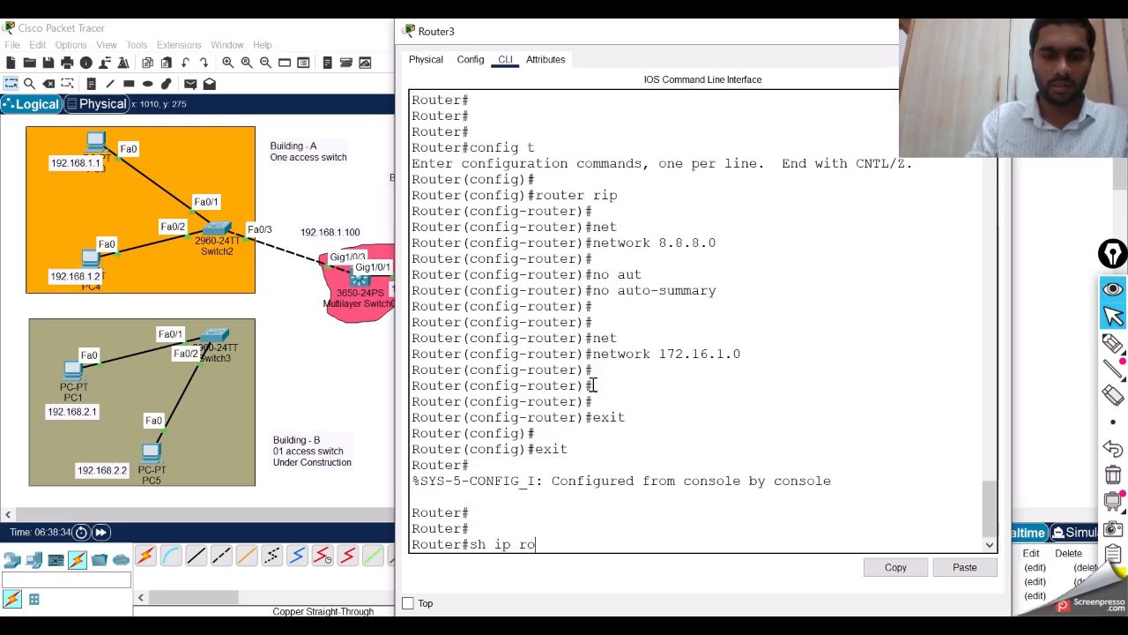
{"action": "type", "text": "ute"}
{"action": "key", "text": "Return"}
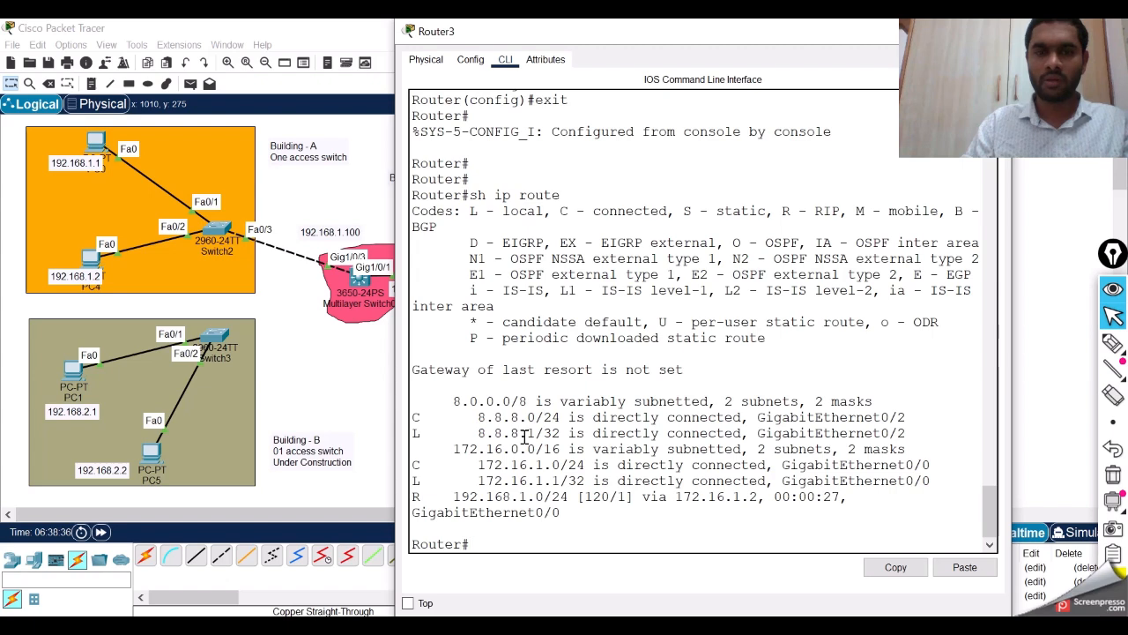
Step: Examine the RIP-learned 192.168.1.0/24 route in Router3's routing table
{"action": "left_click_drag", "start_coordinate": [438, 361], "coordinate": [644, 544]}
{"action": "left_click", "coordinate": [644, 544]}
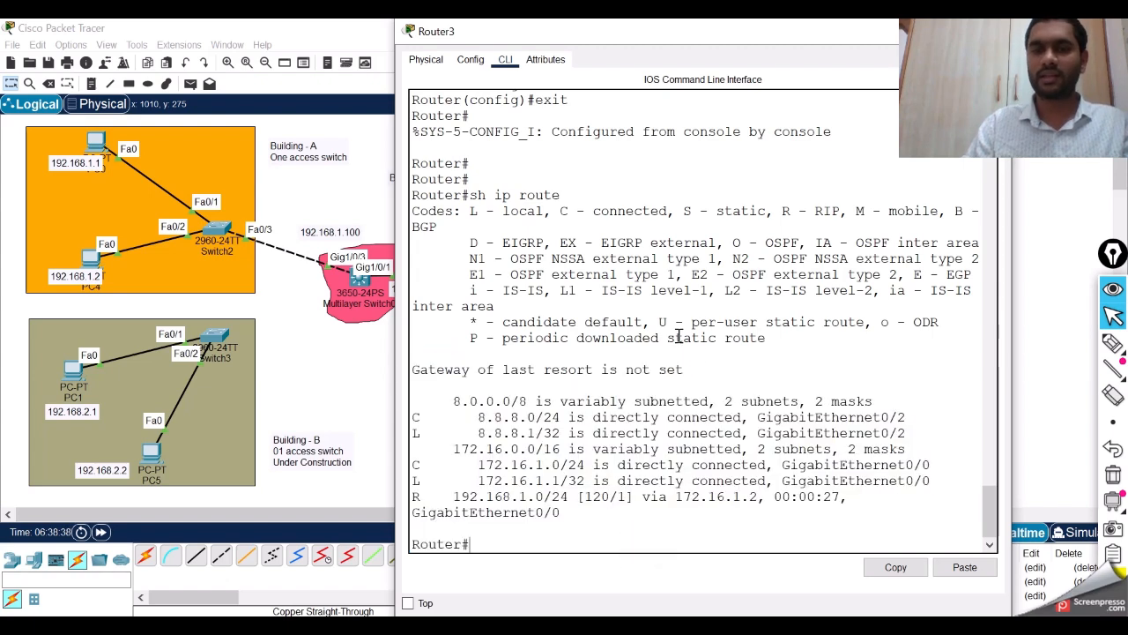
{"action": "left_click_drag", "start_coordinate": [414, 497], "coordinate": [567, 523]}
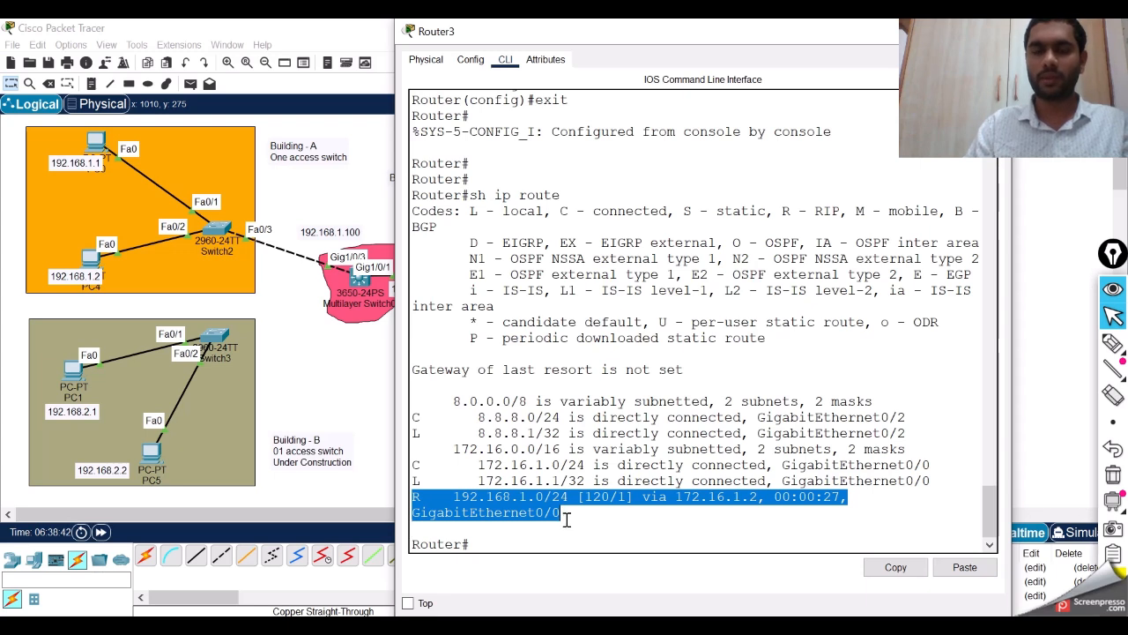
{"action": "left_click_drag", "start_coordinate": [414, 496], "coordinate": [419, 496]}
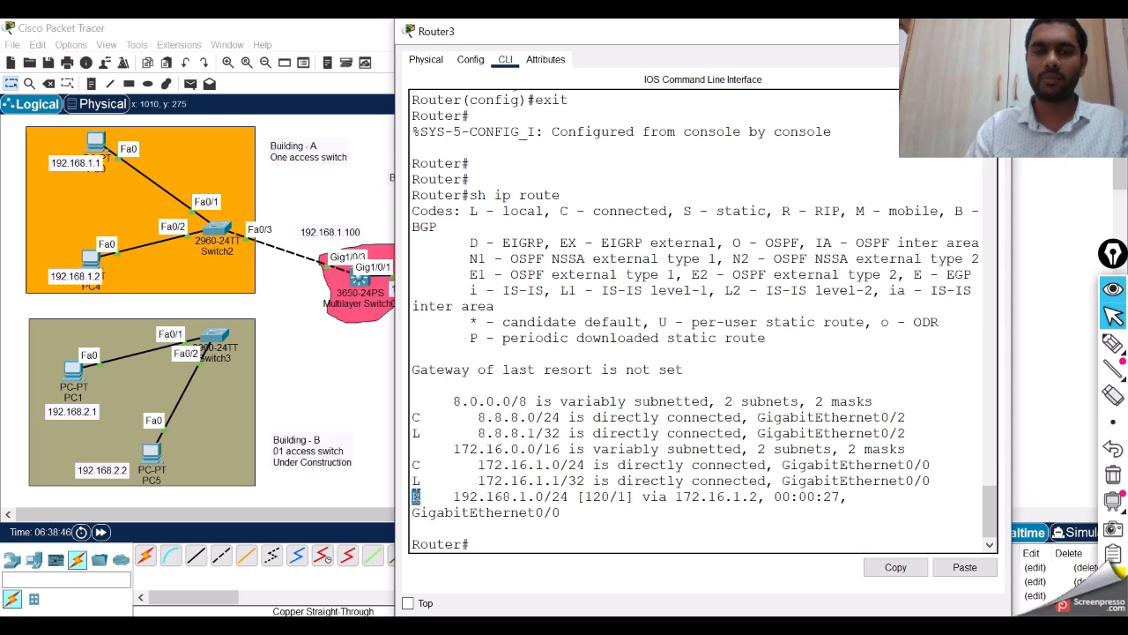
{"action": "left_click", "coordinate": [416, 496]}
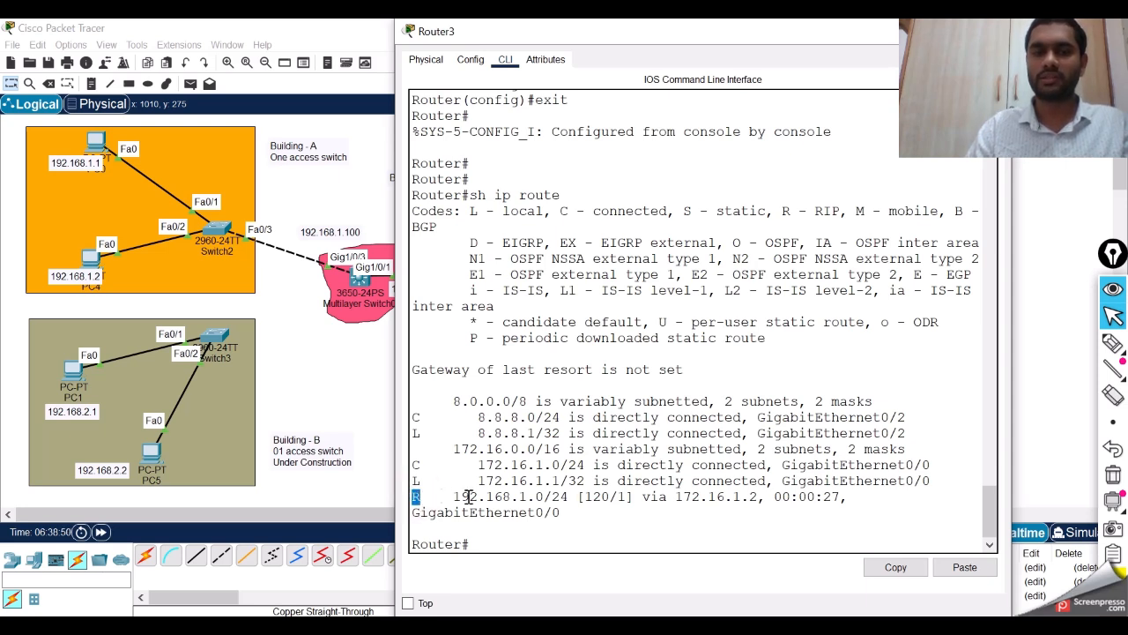
Step: List only the RIP-learned routes on Router3 with "sh ip route rip" and examine the 192.168.1.0/24 entry
{"action": "type", "text": "sh ip route r"}
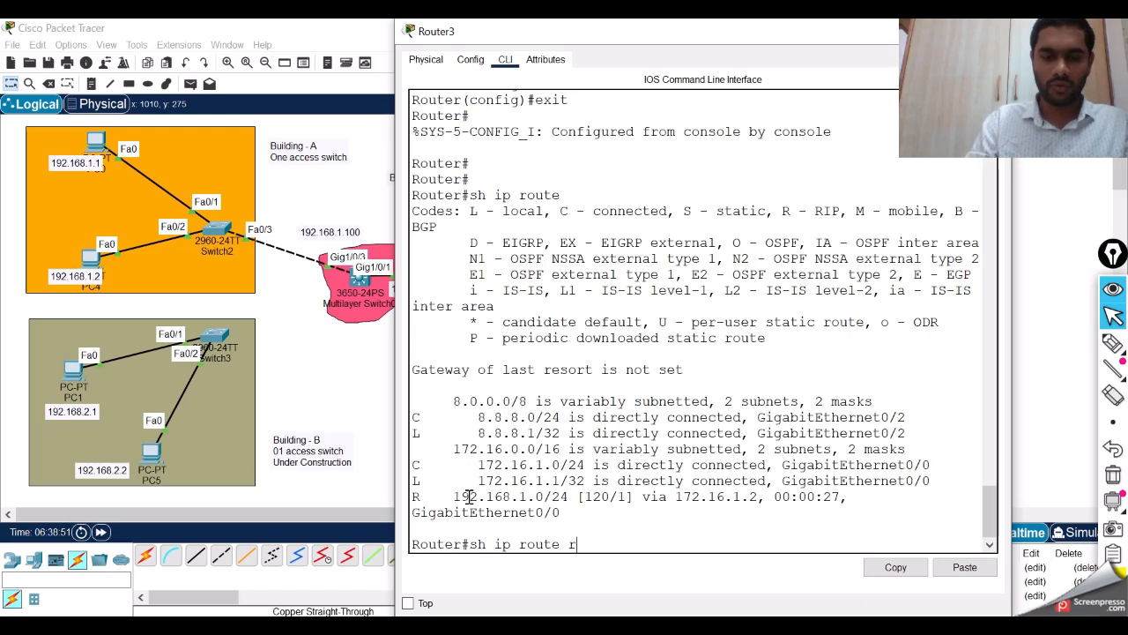
{"action": "type", "text": "ip"}
{"action": "key", "text": "Return"}
{"action": "key", "text": "Return"}
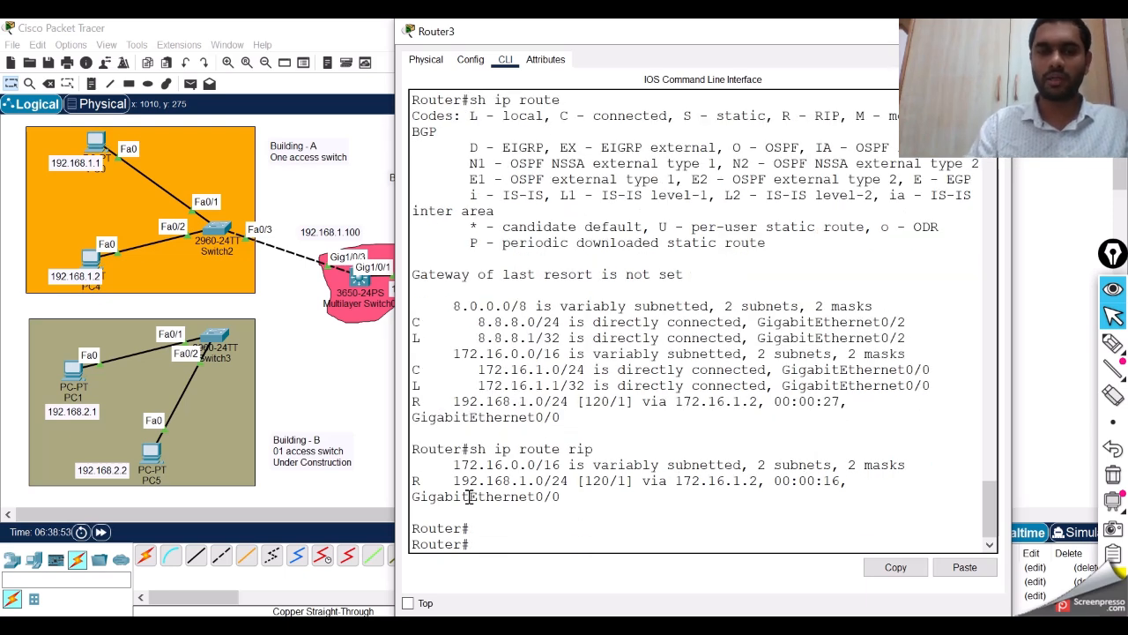
{"action": "mouse_move", "coordinate": [421, 480]}
{"action": "left_mouse_down"}
{"action": "mouse_move", "coordinate": [528, 485]}
{"action": "mouse_move", "coordinate": [559, 498]}
{"action": "mouse_move", "coordinate": [421, 481]}
{"action": "left_mouse_up"}
{"action": "left_click", "coordinate": [560, 498]}
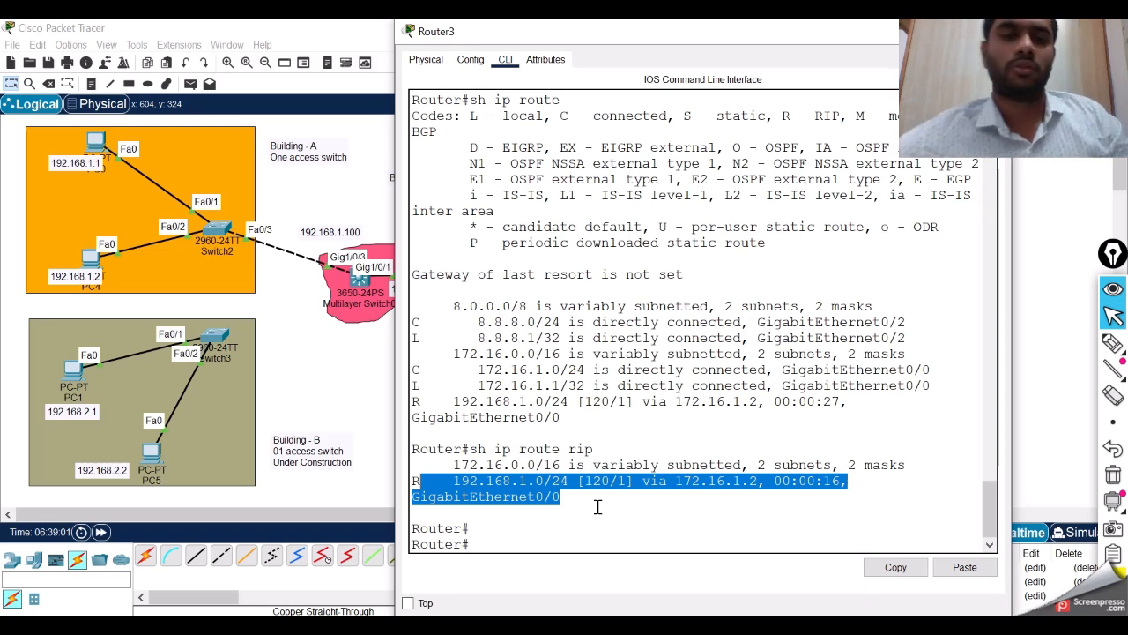
{"action": "left_click", "coordinate": [544, 516]}
Step: Display Router3's routing protocol details with "sh ip protocols", examine them, and minimize the router window
{"action": "key", "text": "Up"}
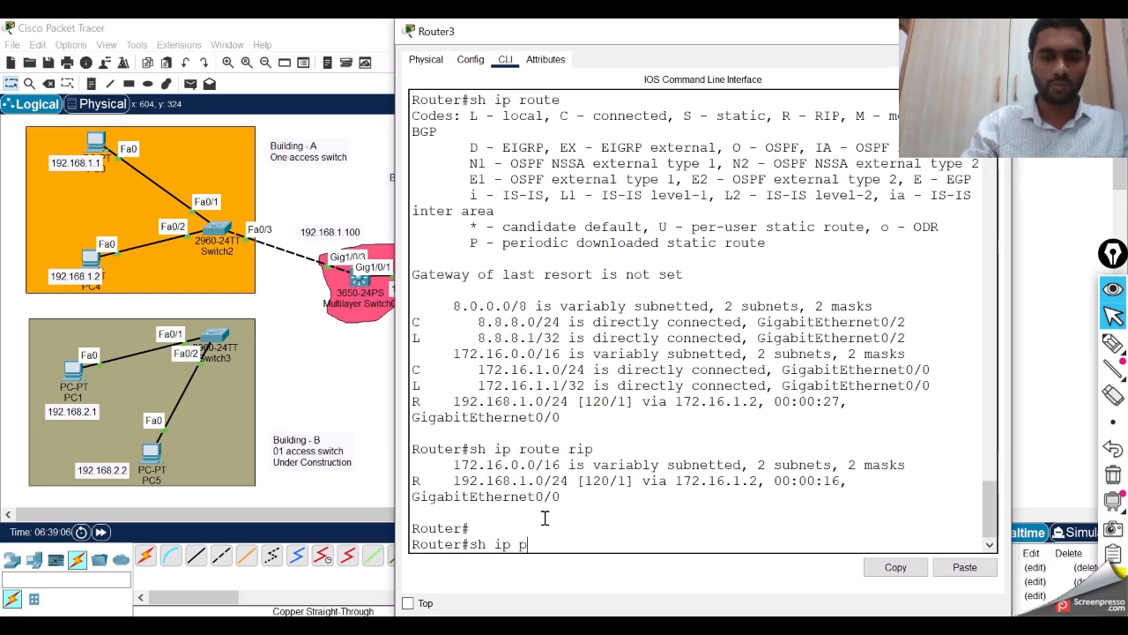
{"action": "type", "text": "t"}
{"action": "key", "text": "Tab"}
{"action": "key", "text": "Return"}
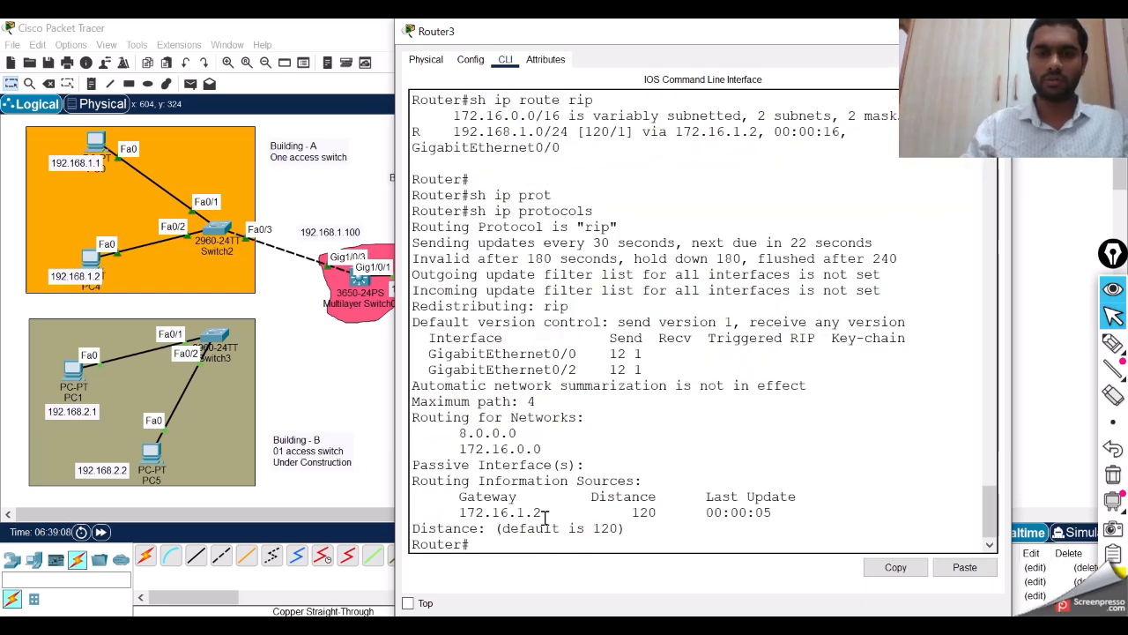
{"action": "left_click_drag", "start_coordinate": [441, 226], "coordinate": [635, 524]}
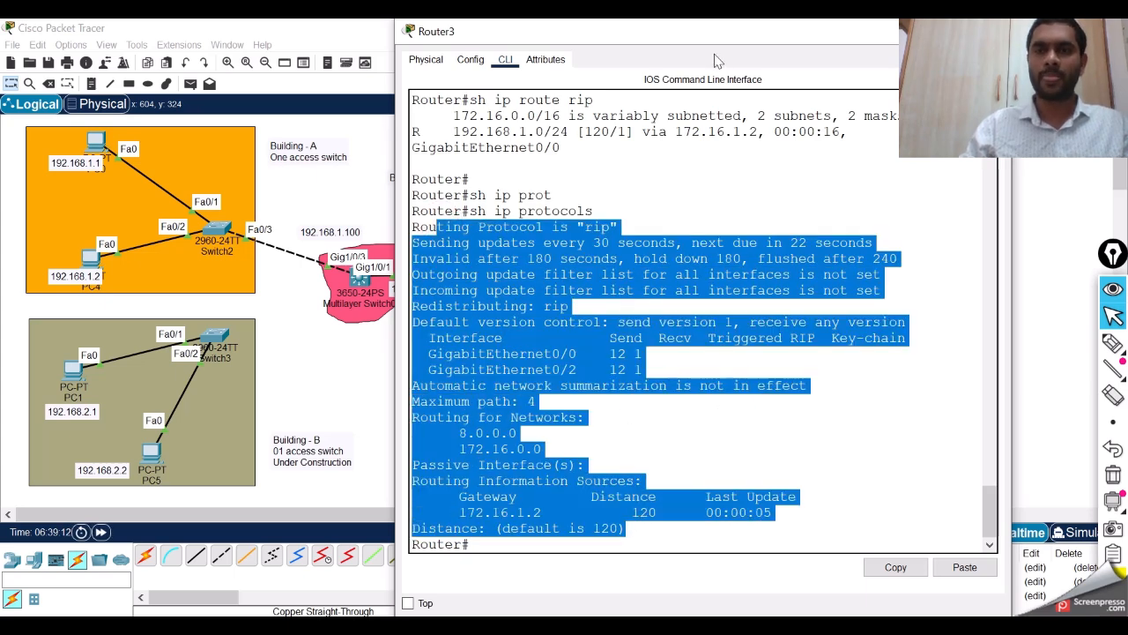
{"action": "left_click_drag", "start_coordinate": [724, 41], "coordinate": [646, 58]}
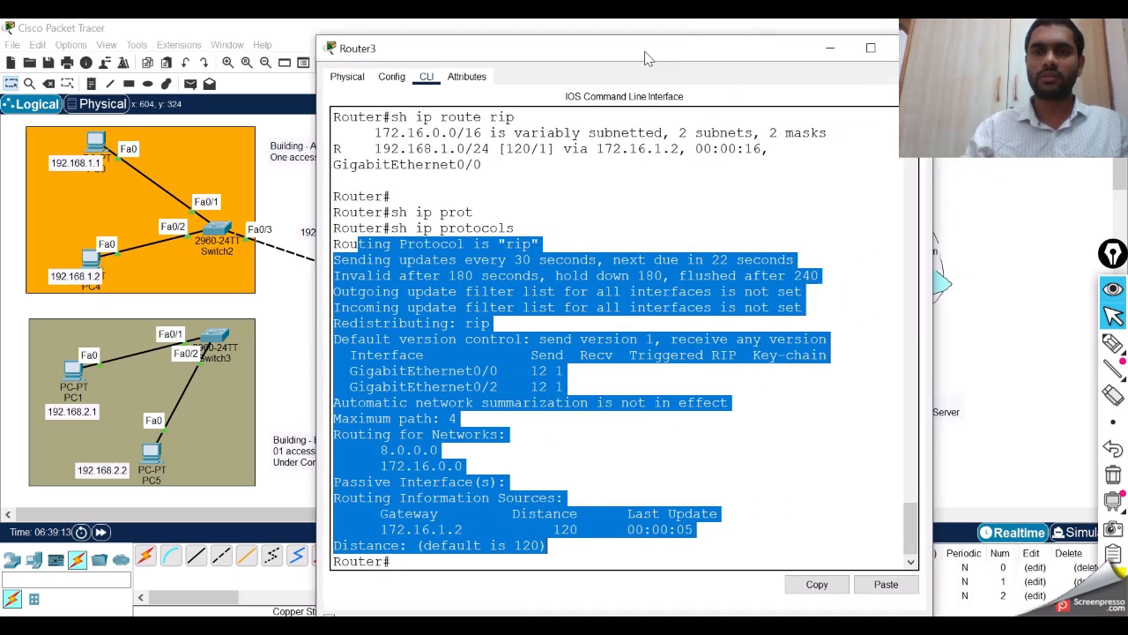
{"action": "left_click", "coordinate": [828, 47]}
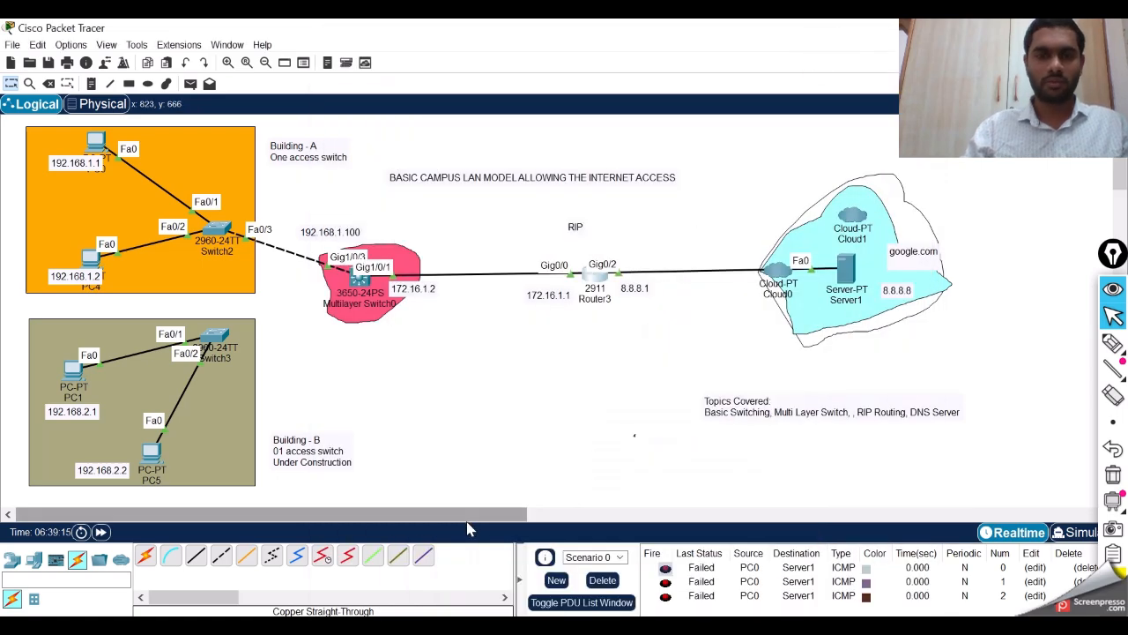
Step: Ping 8.8.8.8 from PC0's command prompt, check the replies, and minimize the PC0 window
{"action": "left_click", "coordinate": [97, 142]}
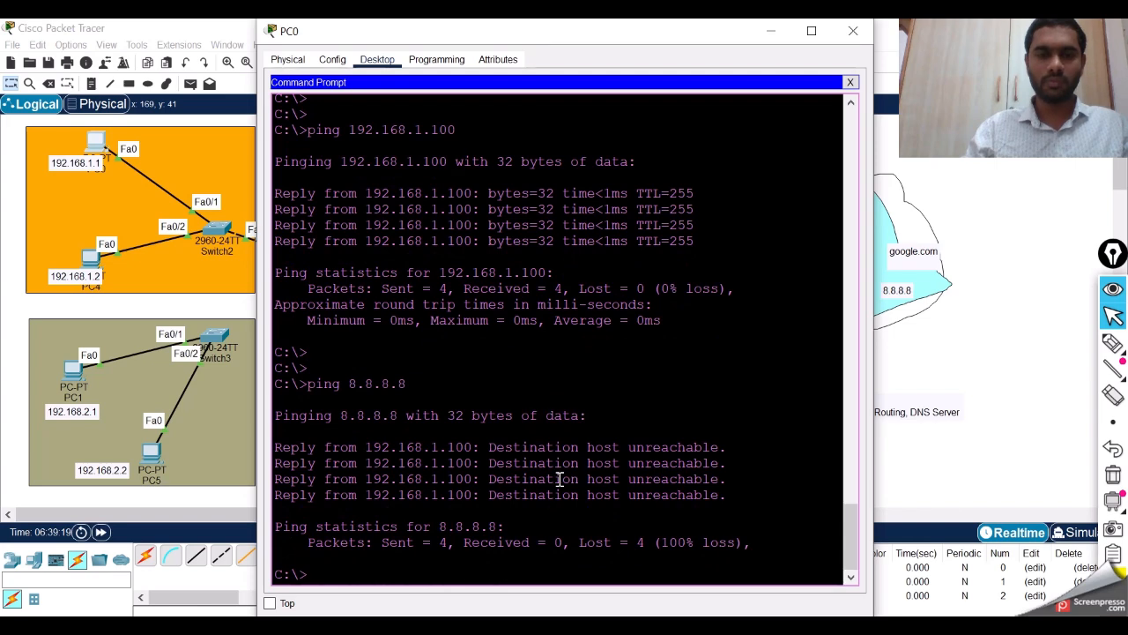
{"action": "key", "text": "Return"}
{"action": "key", "text": "Return"}
{"action": "key", "text": "Return"}
{"action": "key", "text": "Return"}
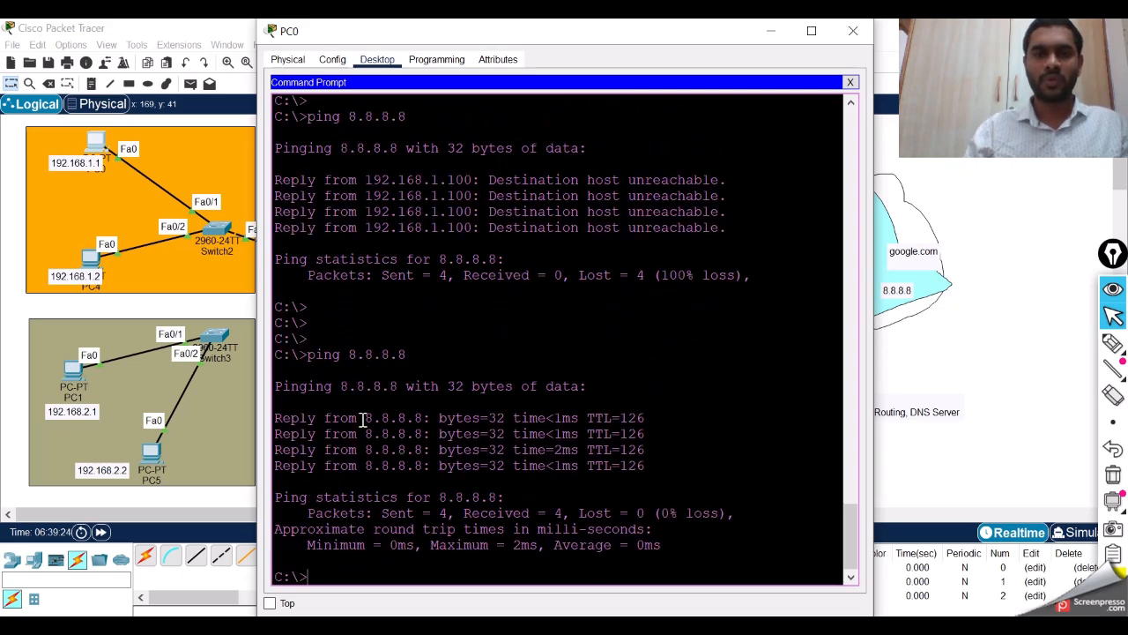
{"action": "left_click_drag", "start_coordinate": [298, 366], "coordinate": [656, 543]}
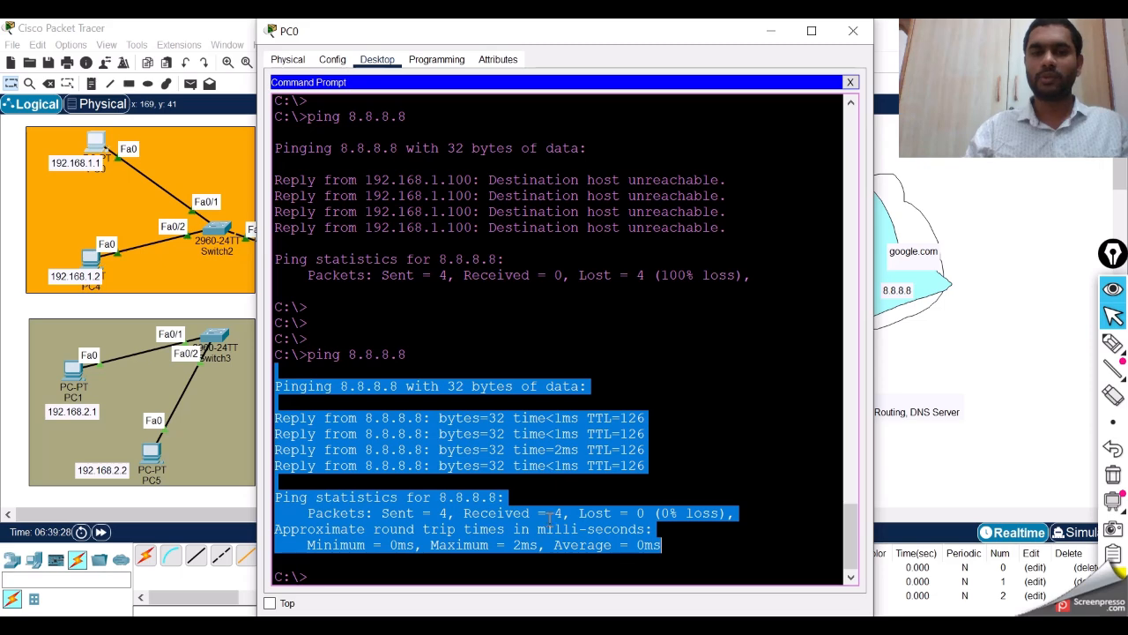
{"action": "left_click", "coordinate": [571, 512]}
{"action": "left_click_drag", "start_coordinate": [399, 386], "coordinate": [685, 541]}
{"action": "left_click", "coordinate": [684, 543]}
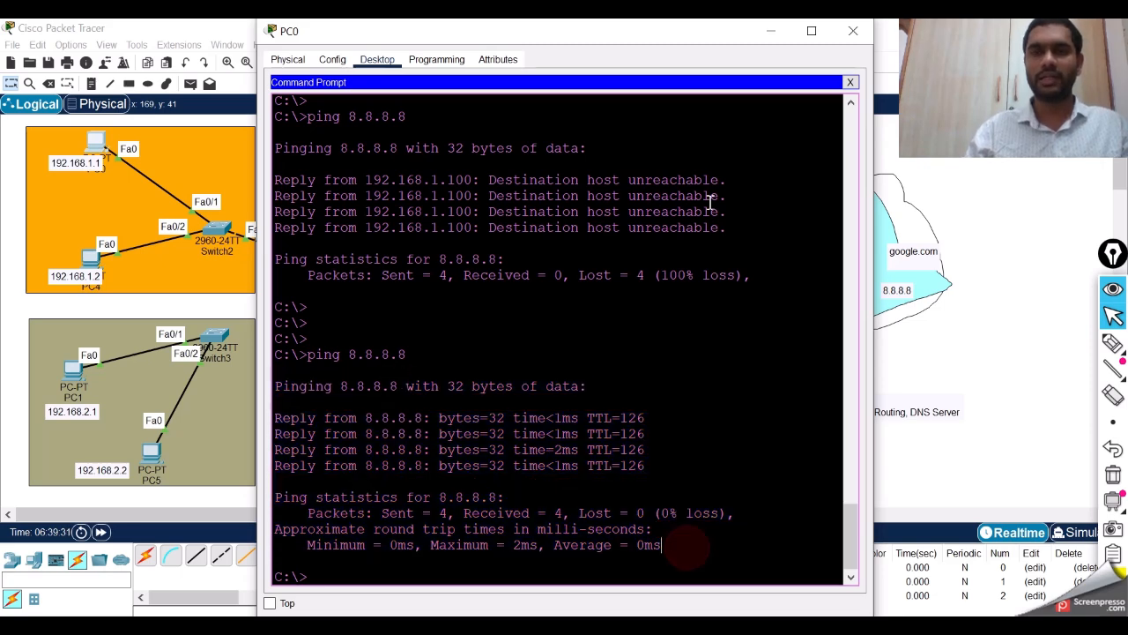
{"action": "left_click", "coordinate": [770, 32]}
Step: Open Server1's IP configuration and check its IPv4 default gateway
{"action": "left_click_drag", "start_coordinate": [447, 515], "coordinate": [667, 525]}
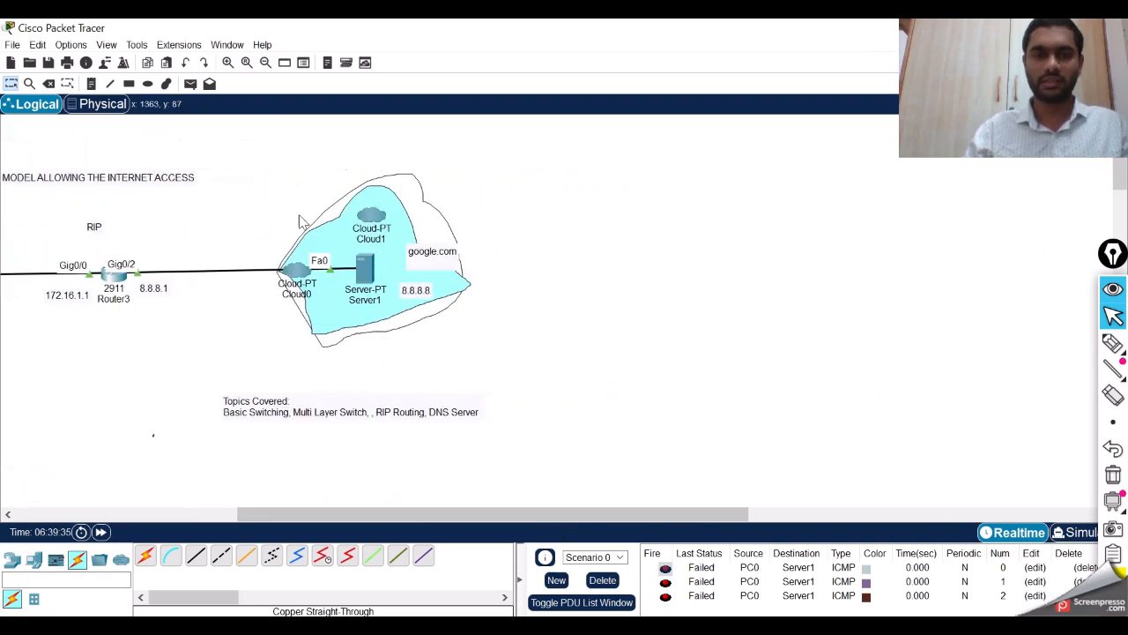
{"action": "left_click_drag", "start_coordinate": [453, 518], "coordinate": [478, 518]}
{"action": "left_click", "coordinate": [307, 273]}
{"action": "left_click_drag", "start_coordinate": [644, 181], "coordinate": [610, 181]}
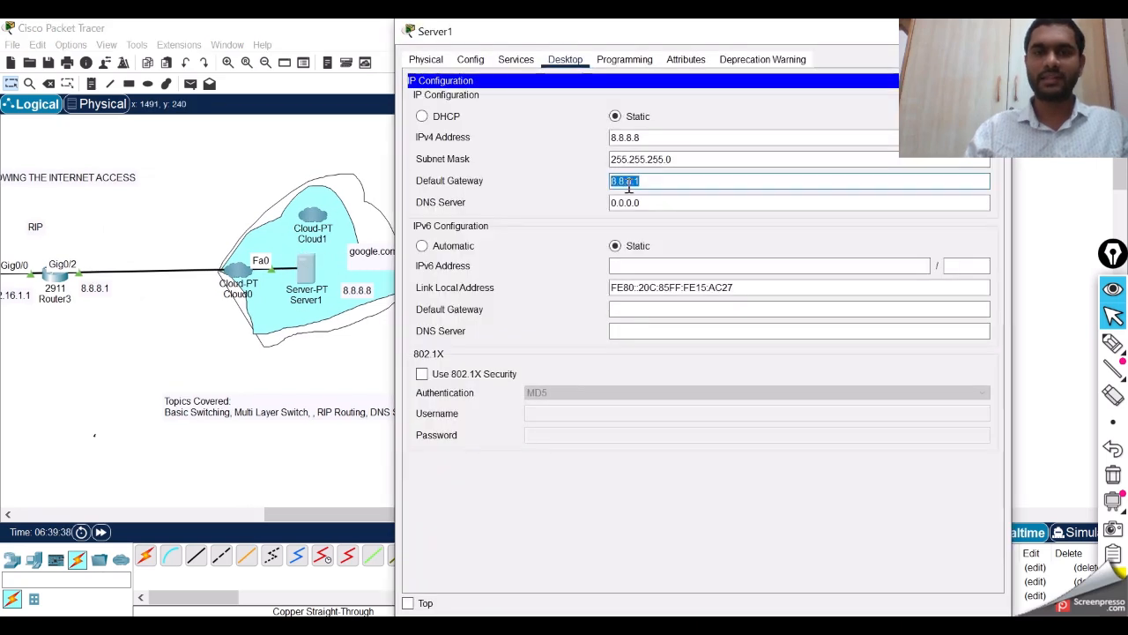
Step: Open index.html in Server1's HTTP service and replace the heading "Cisco Packet Tracer" with the networking channel's name
{"action": "left_click", "coordinate": [517, 59]}
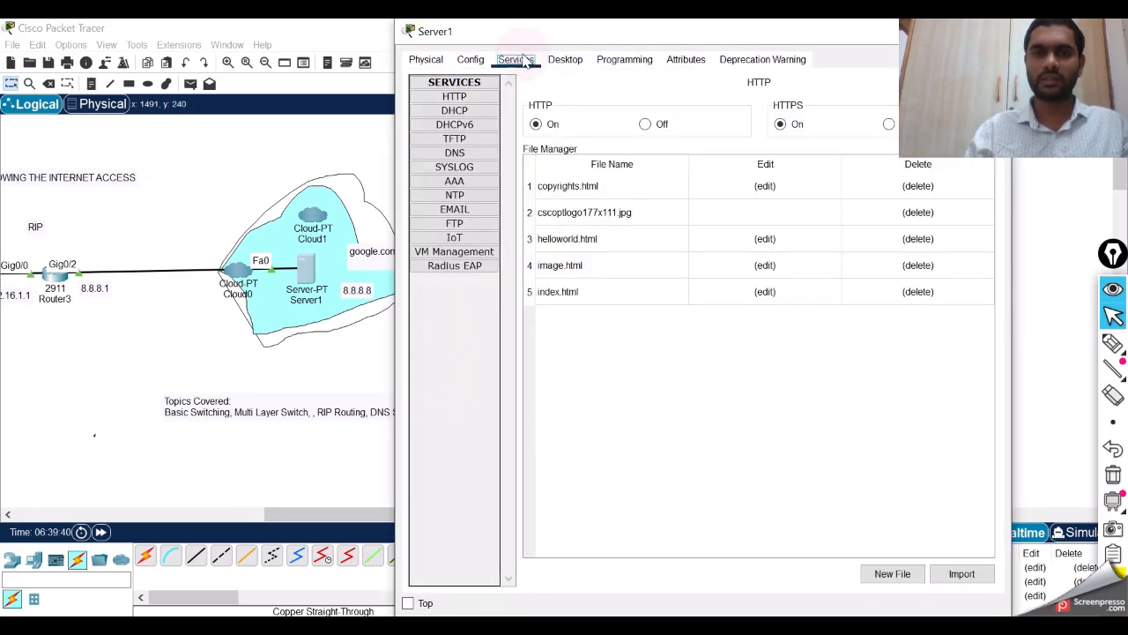
{"action": "left_click", "coordinate": [464, 99]}
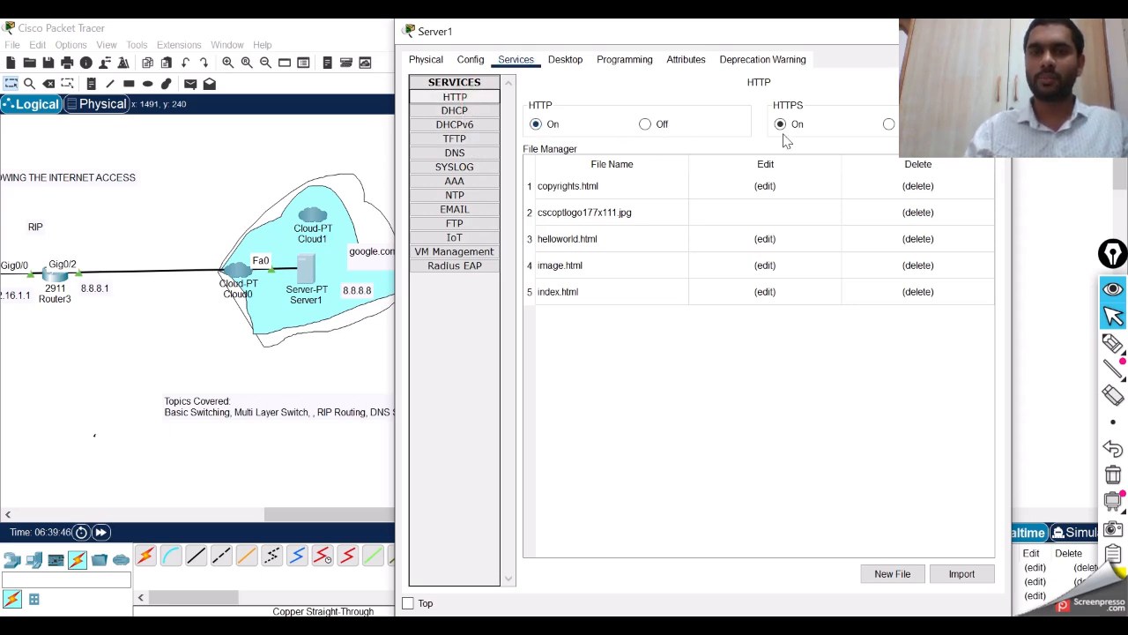
{"action": "left_click", "coordinate": [765, 292]}
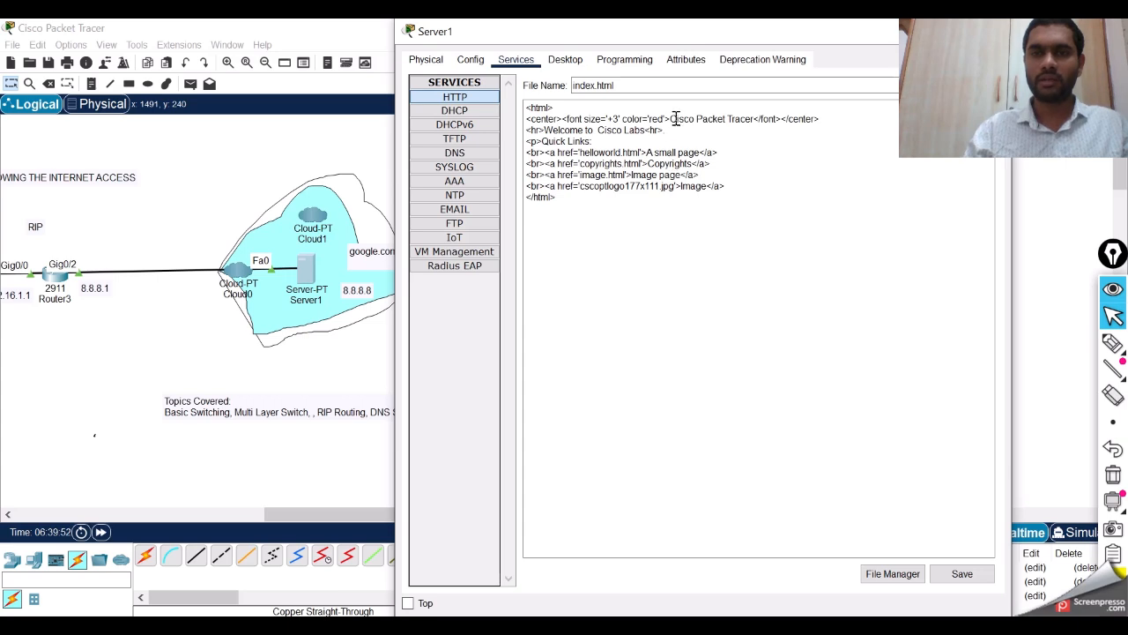
{"action": "left_click_drag", "start_coordinate": [670, 118], "coordinate": [755, 119]}
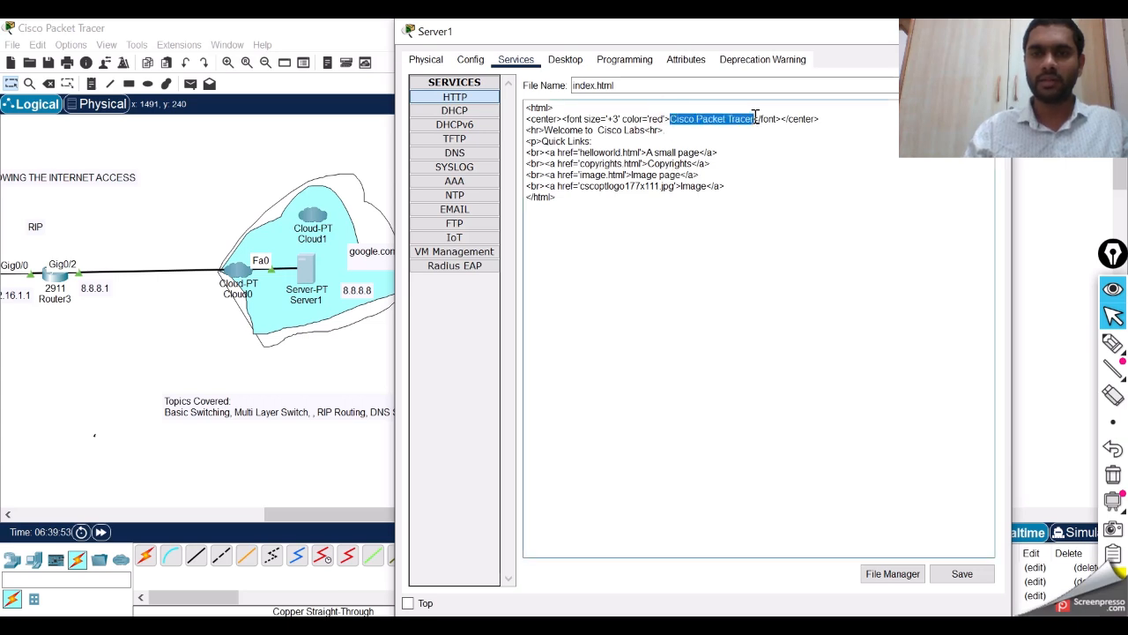
{"action": "key", "text": "BackSpace"}
{"action": "type", "text": "Manoj"}
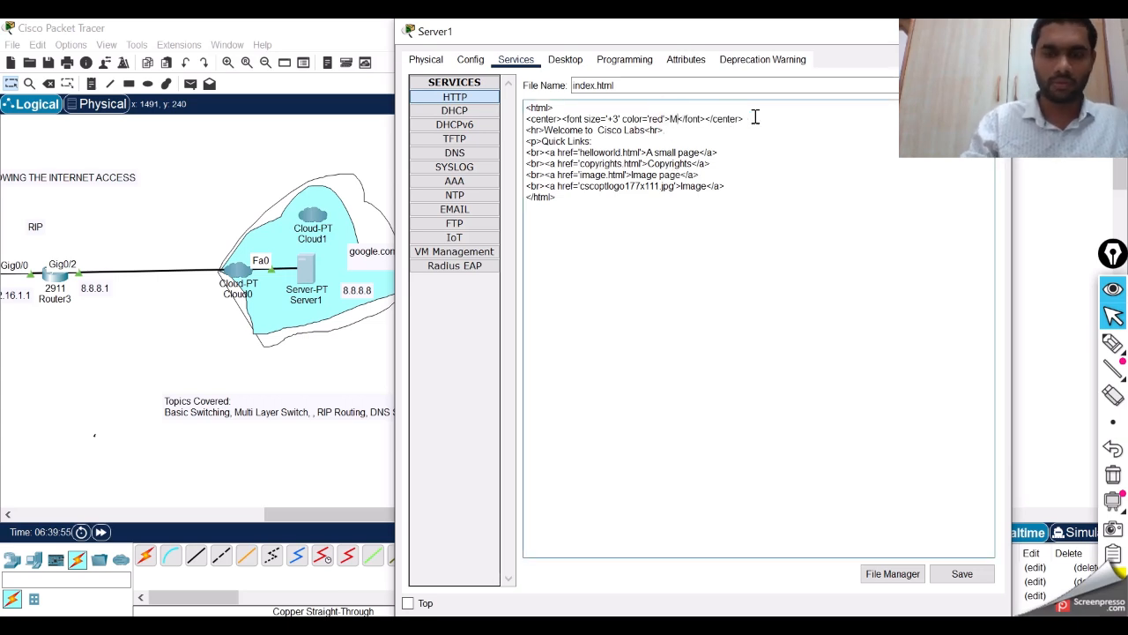
{"action": "type", "text": " Net"}
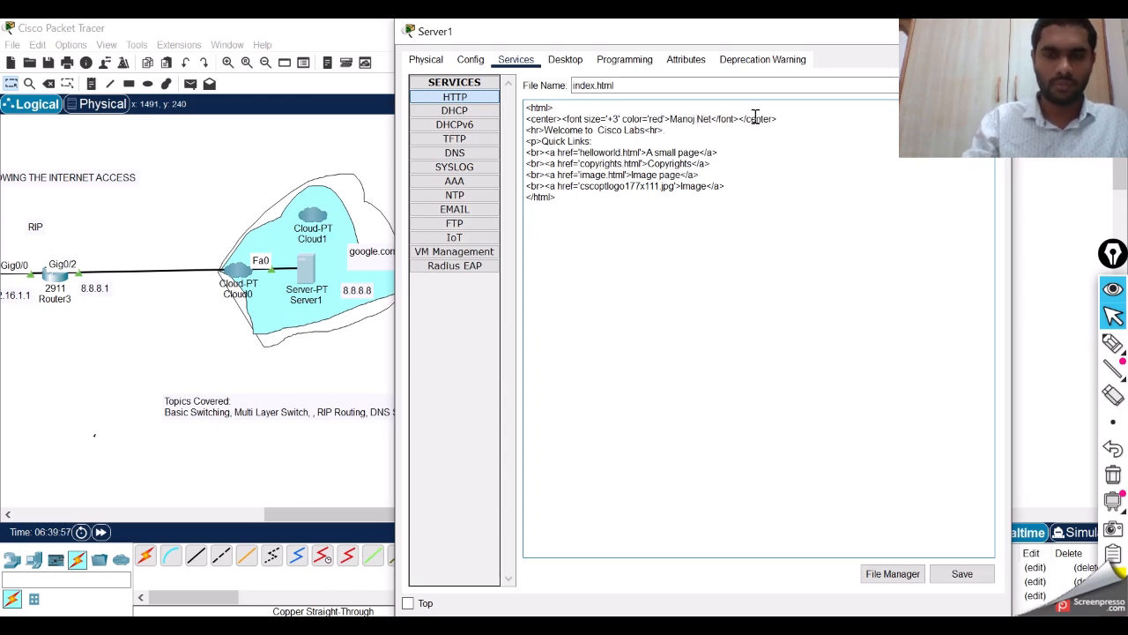
{"action": "type", "text": "worker"}
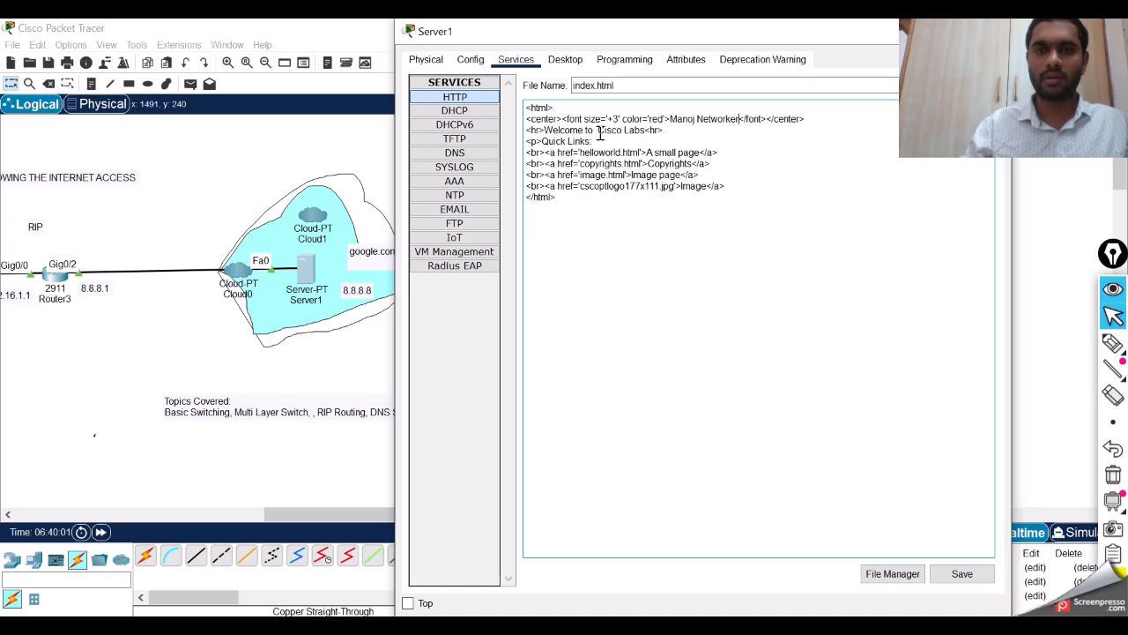
Step: Replace "Cisco Labs" in the welcome line with the channel's name followed by "YouTube Channel", and save index.html over the existing file
{"action": "left_click_drag", "start_coordinate": [598, 131], "coordinate": [639, 132]}
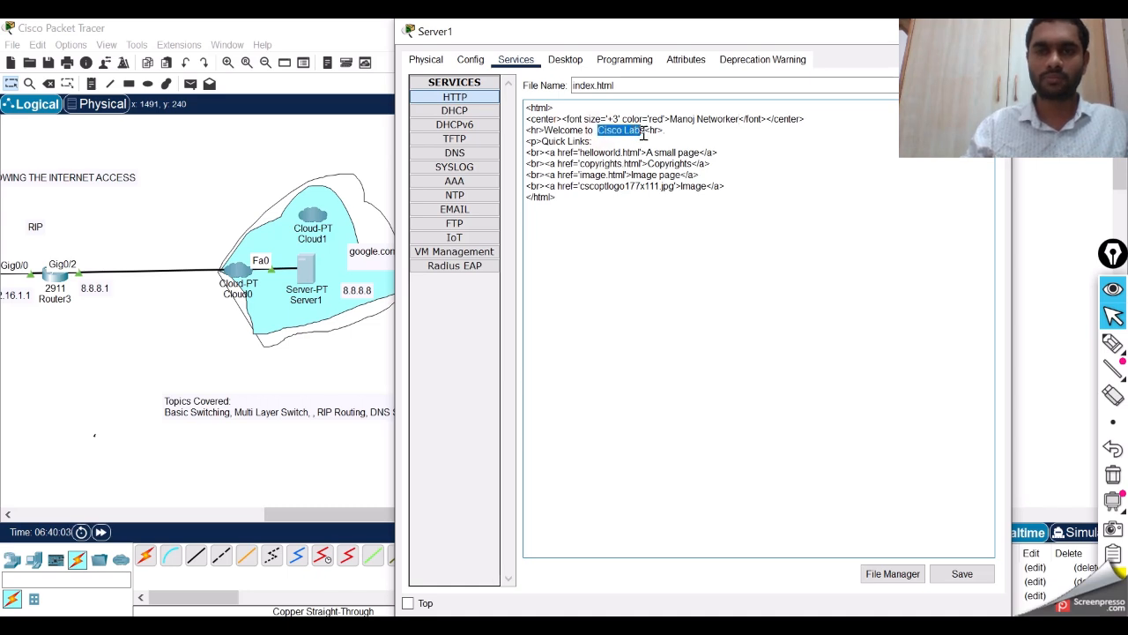
{"action": "key", "text": "BackSpace"}
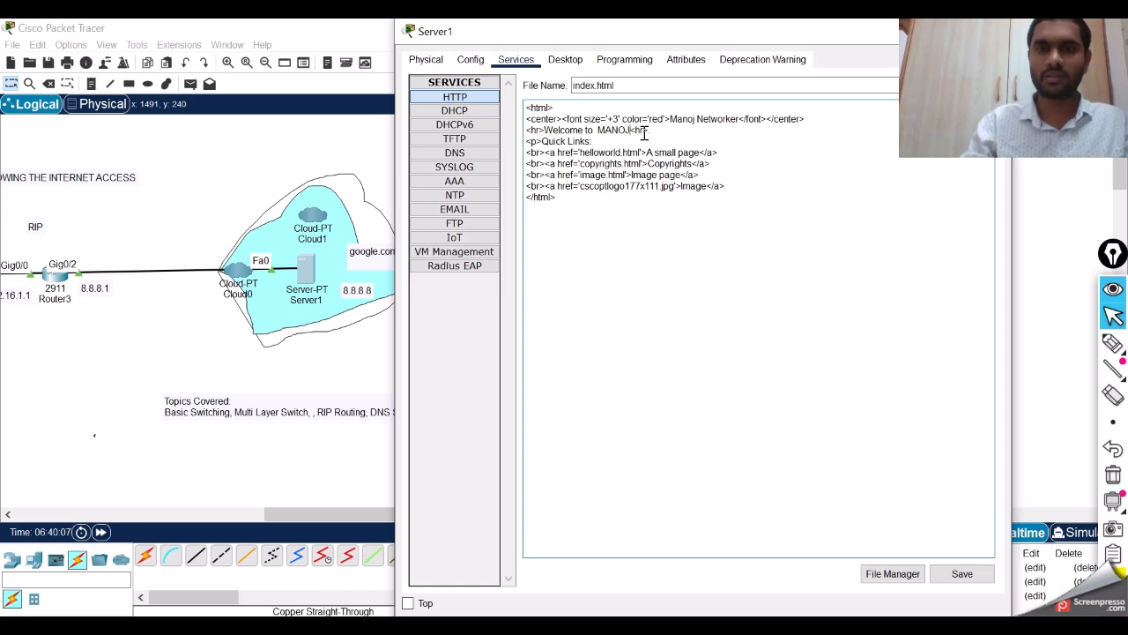
{"action": "left_click_drag", "start_coordinate": [582, 219], "coordinate": [544, 104]}
{"action": "left_click", "coordinate": [618, 164]}
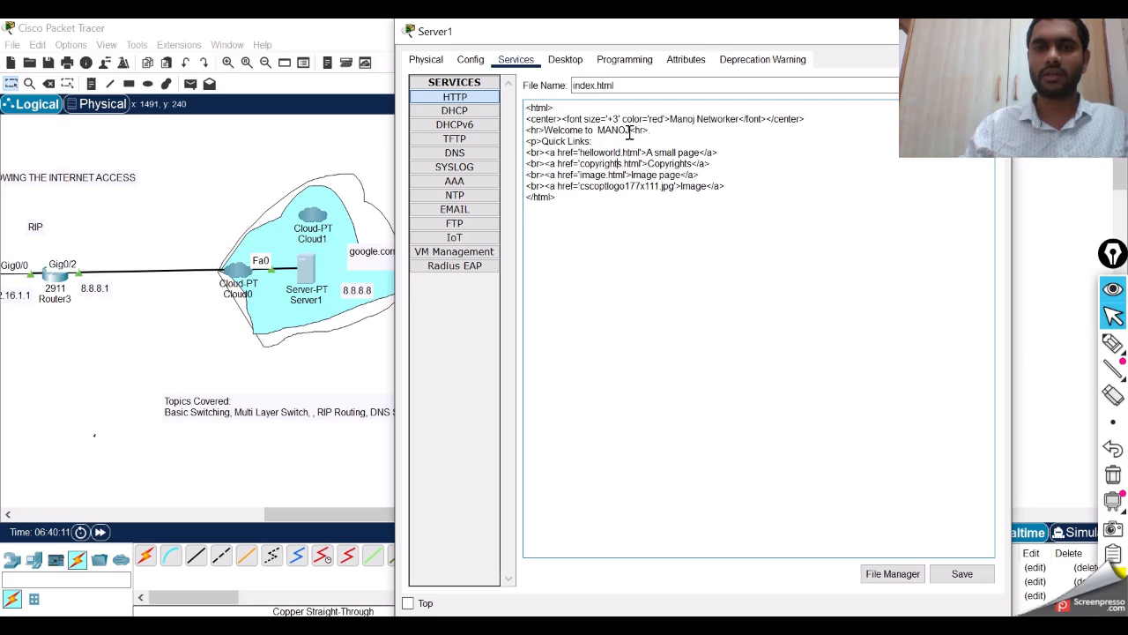
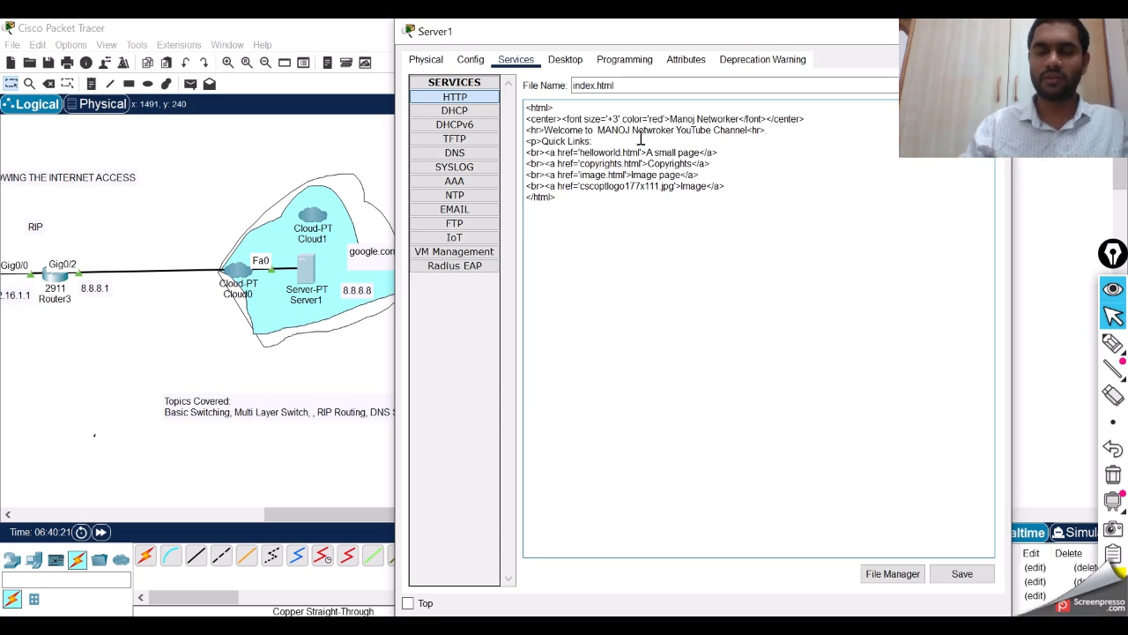
{"action": "left_click", "coordinate": [943, 573]}
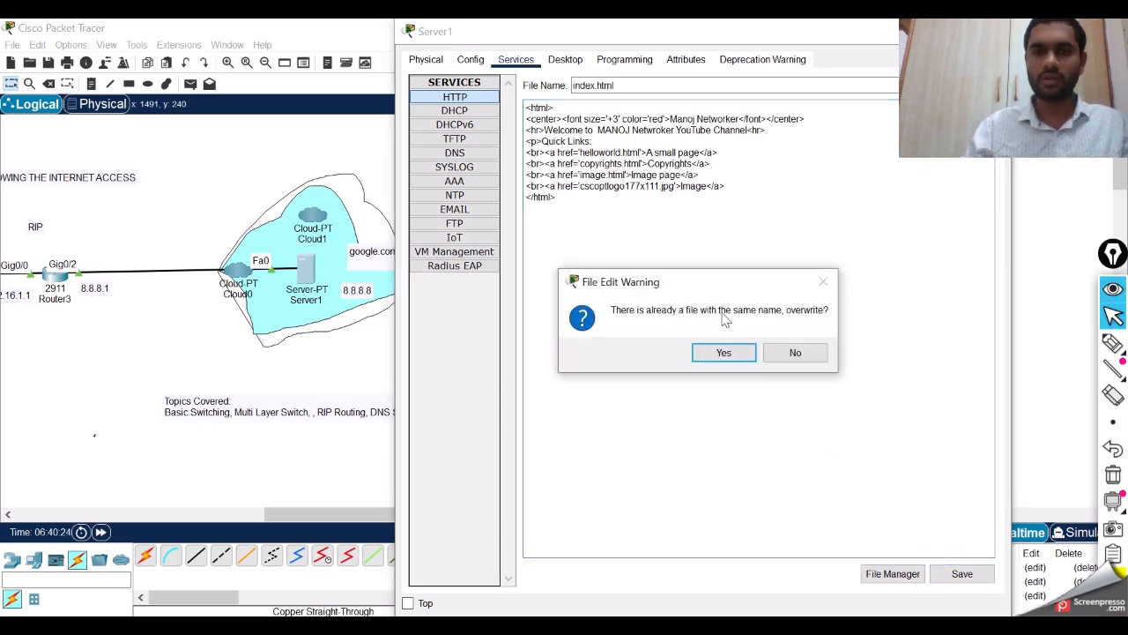
{"action": "left_click", "coordinate": [722, 353]}
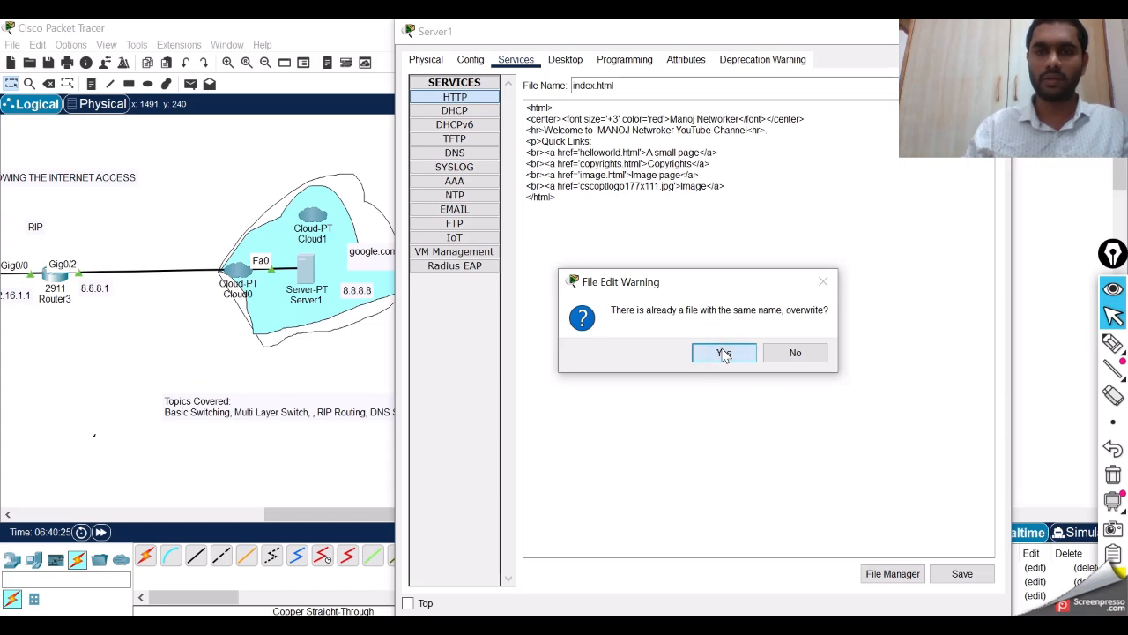
{"action": "left_click", "coordinate": [723, 353]}
Step: Ping 8.8.8.8 from PC4's command prompt, stop it after the first replies, and close the command prompt
{"action": "left_click", "coordinate": [344, 513]}
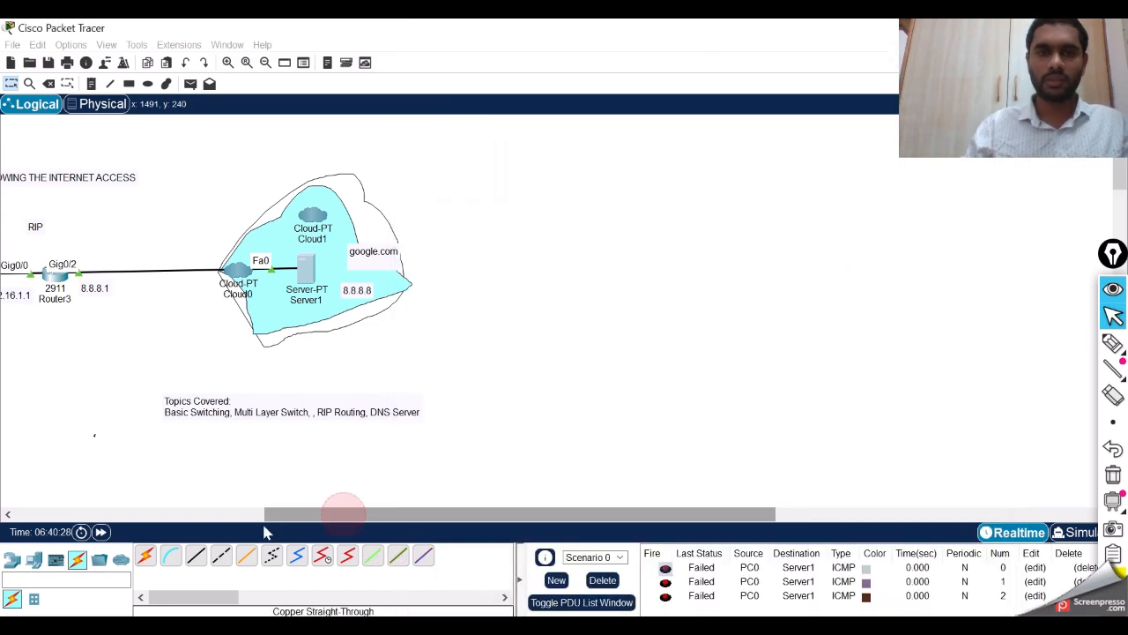
{"action": "left_click_drag", "start_coordinate": [265, 533], "coordinate": [44, 515]}
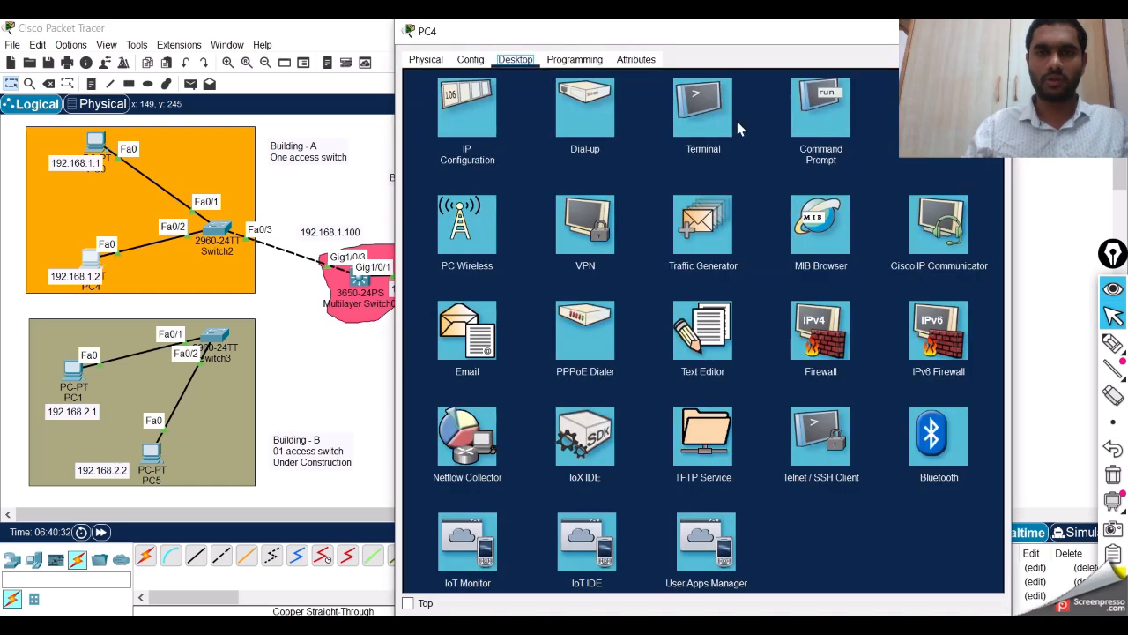
{"action": "left_click", "coordinate": [821, 107]}
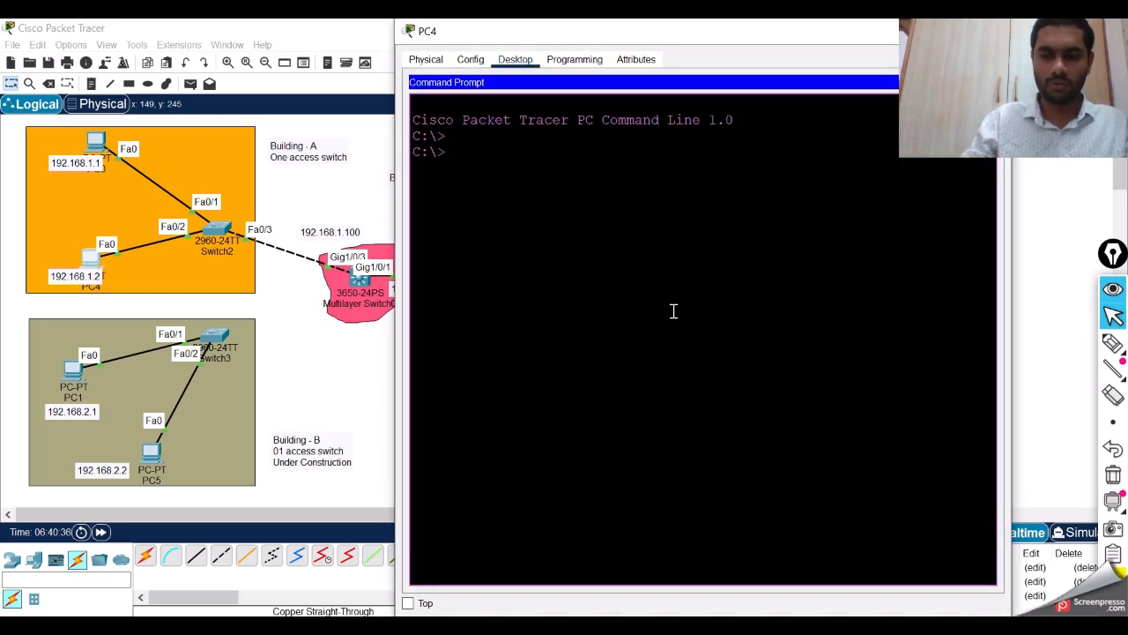
{"action": "type", "text": "ping 8/"}
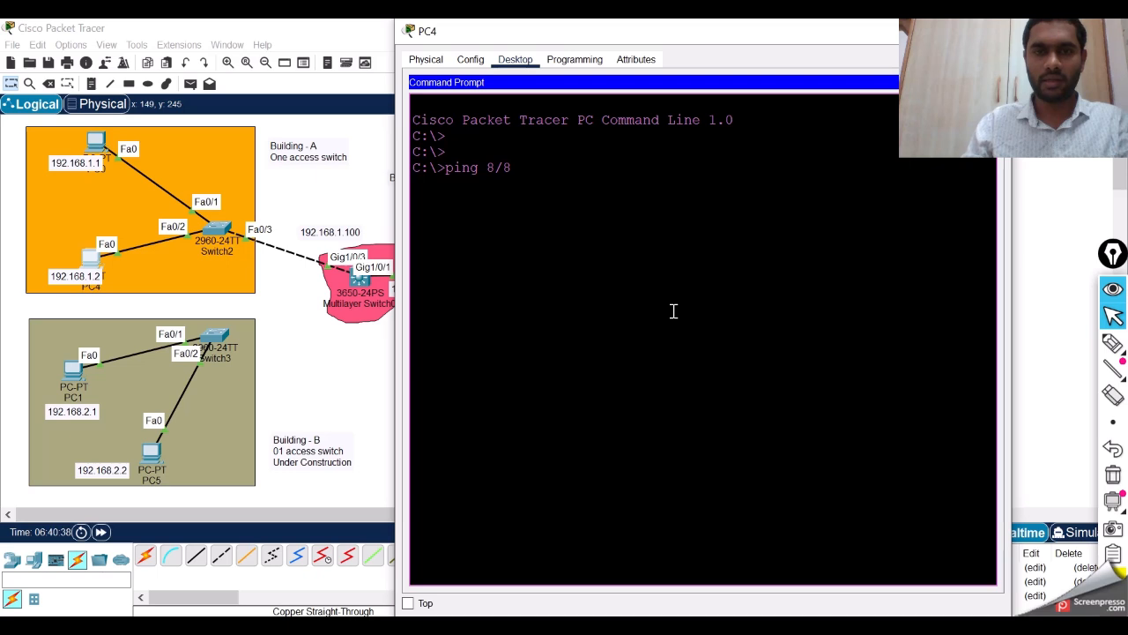
{"action": "type", "text": "8.8.8"}
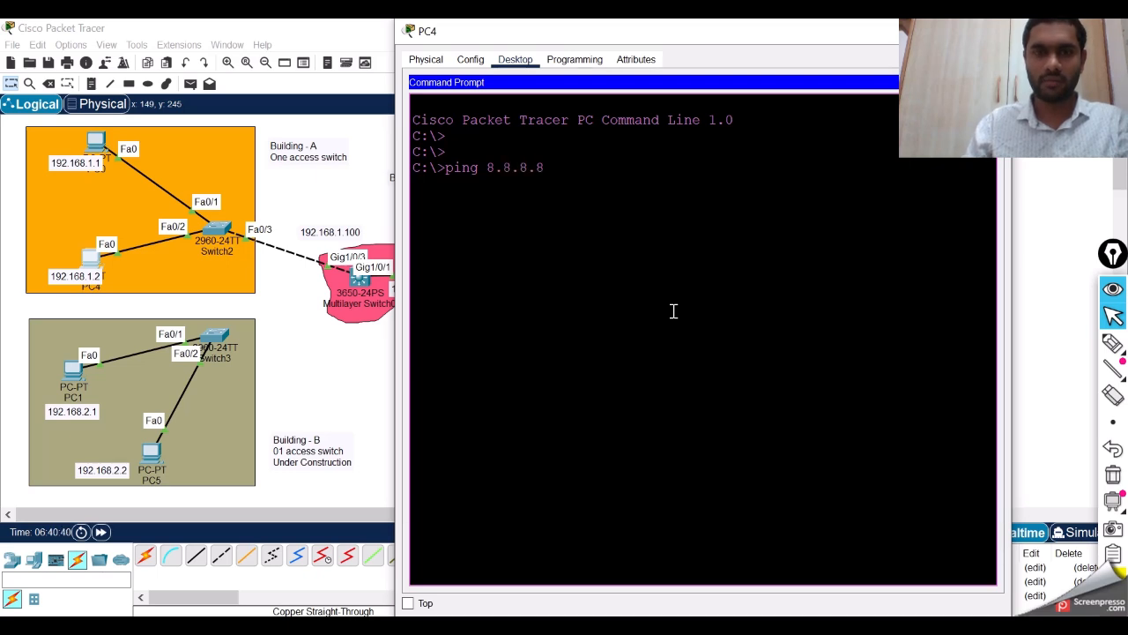
{"action": "key", "text": "Return"}
{"action": "key", "text": "ctrl+c"}
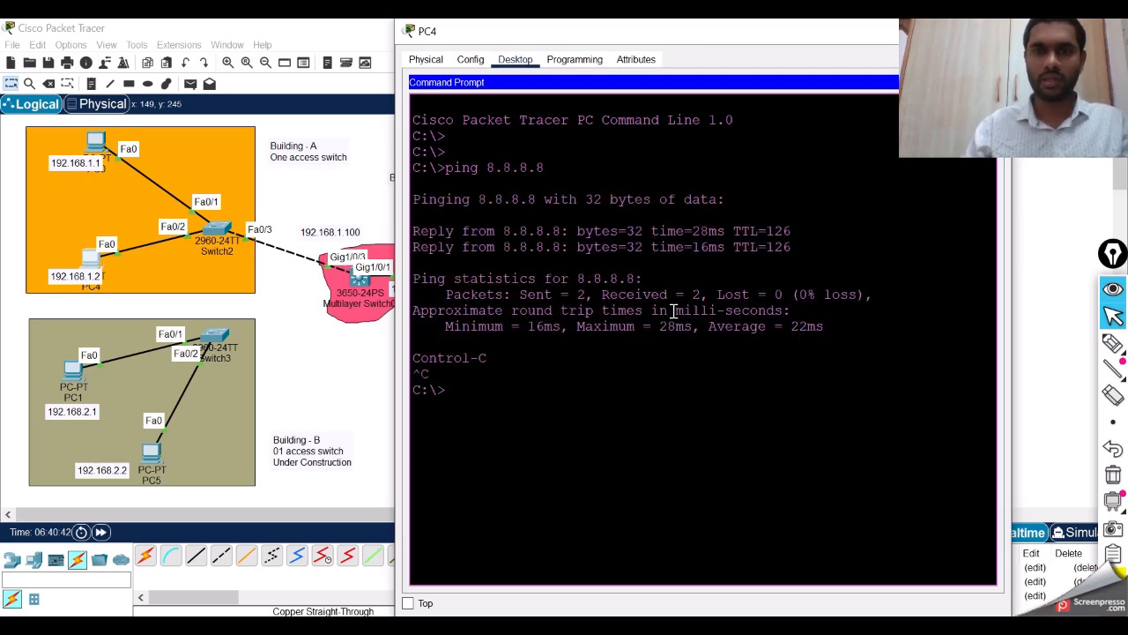
{"action": "left_click_drag", "start_coordinate": [758, 43], "coordinate": [630, 42]}
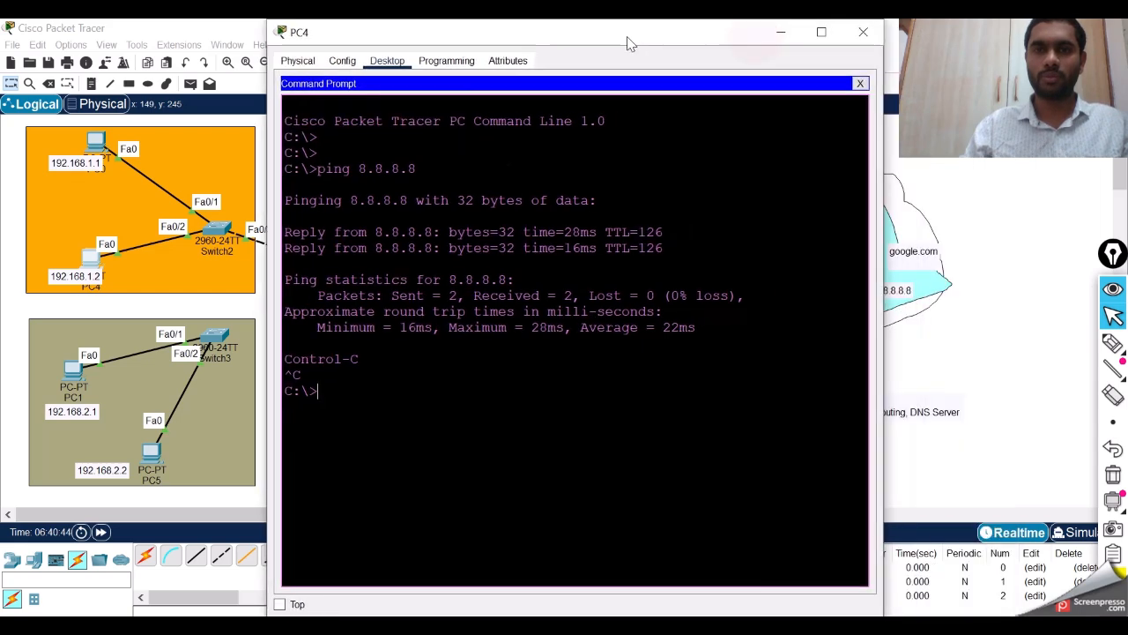
{"action": "left_click", "coordinate": [860, 84]}
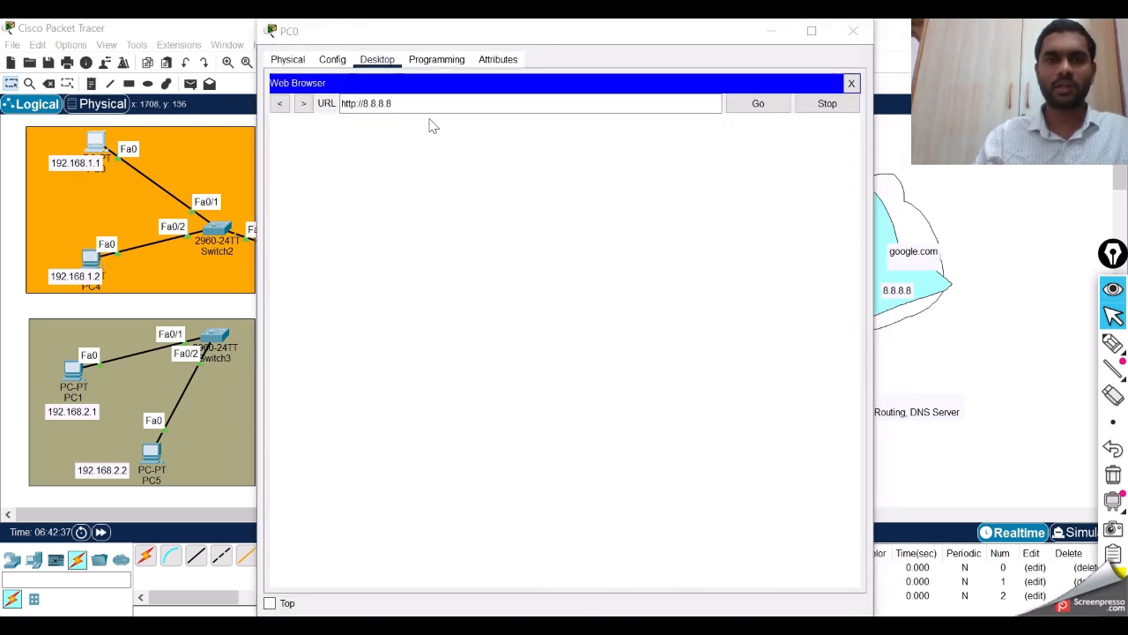
{"action": "left_click", "coordinate": [418, 104]}
{"action": "left_click_drag", "start_coordinate": [418, 104], "coordinate": [341, 103]}
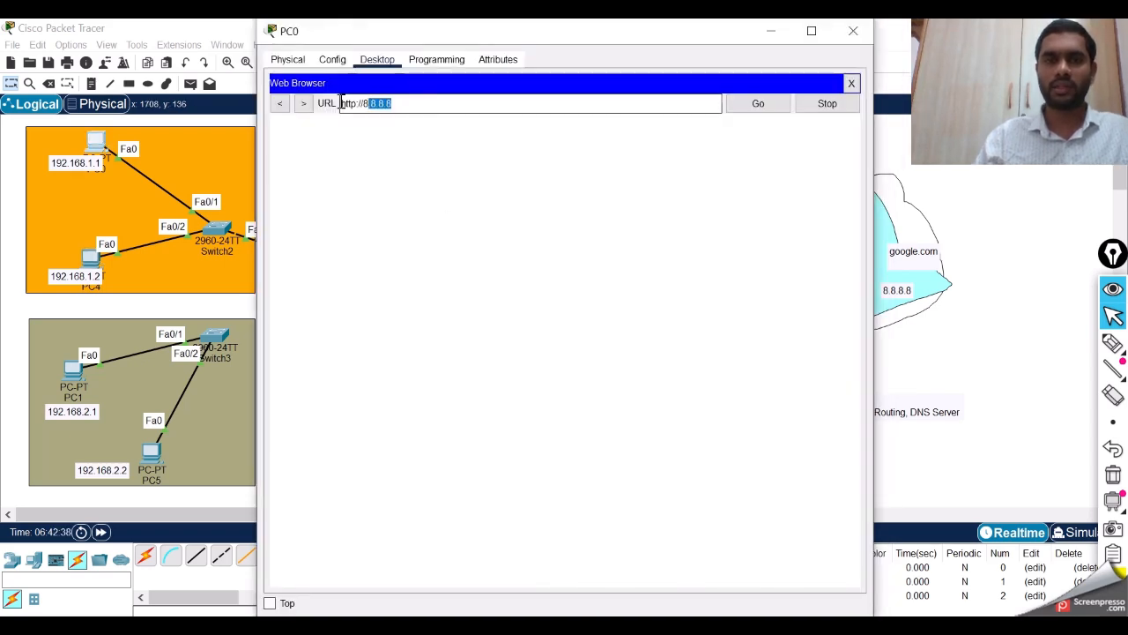
{"action": "left_click", "coordinate": [426, 106]}
{"action": "left_click", "coordinate": [770, 109]}
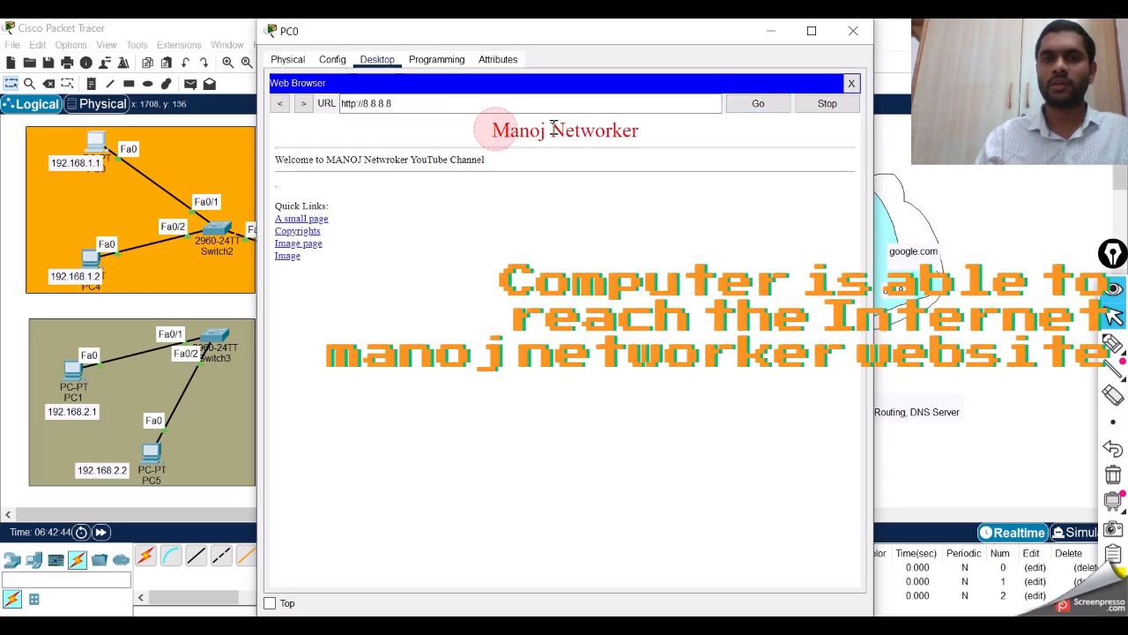
Step: Examine the loaded page's heading and welcome line, and minimize the PC0 window
{"action": "left_click_drag", "start_coordinate": [493, 130], "coordinate": [640, 132]}
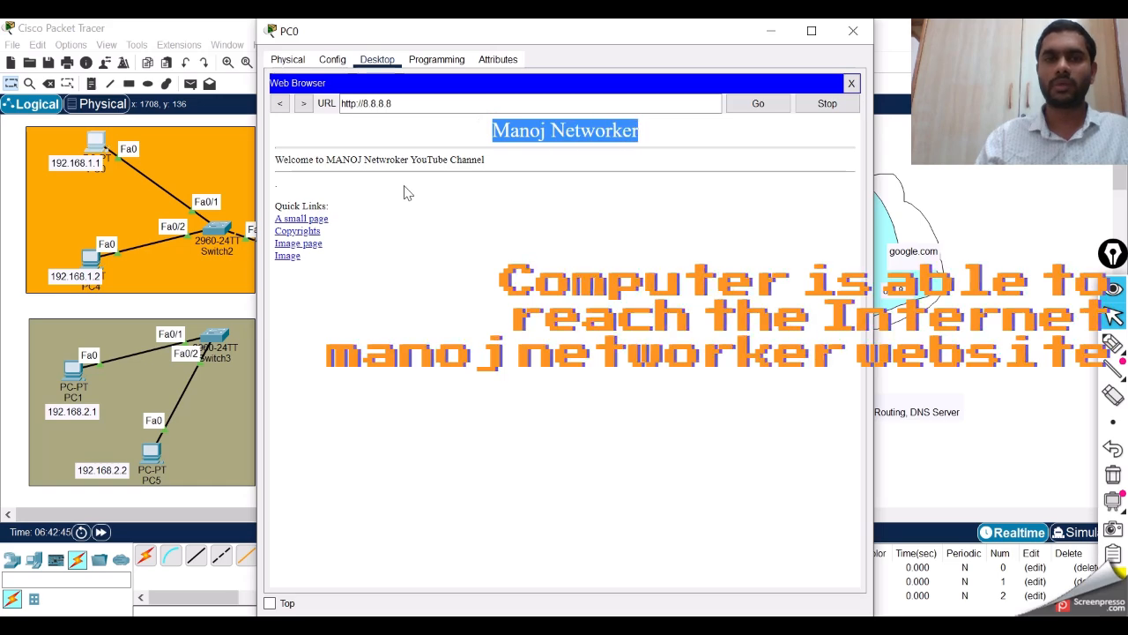
{"action": "left_click_drag", "start_coordinate": [276, 160], "coordinate": [494, 168]}
{"action": "left_click", "coordinate": [519, 220]}
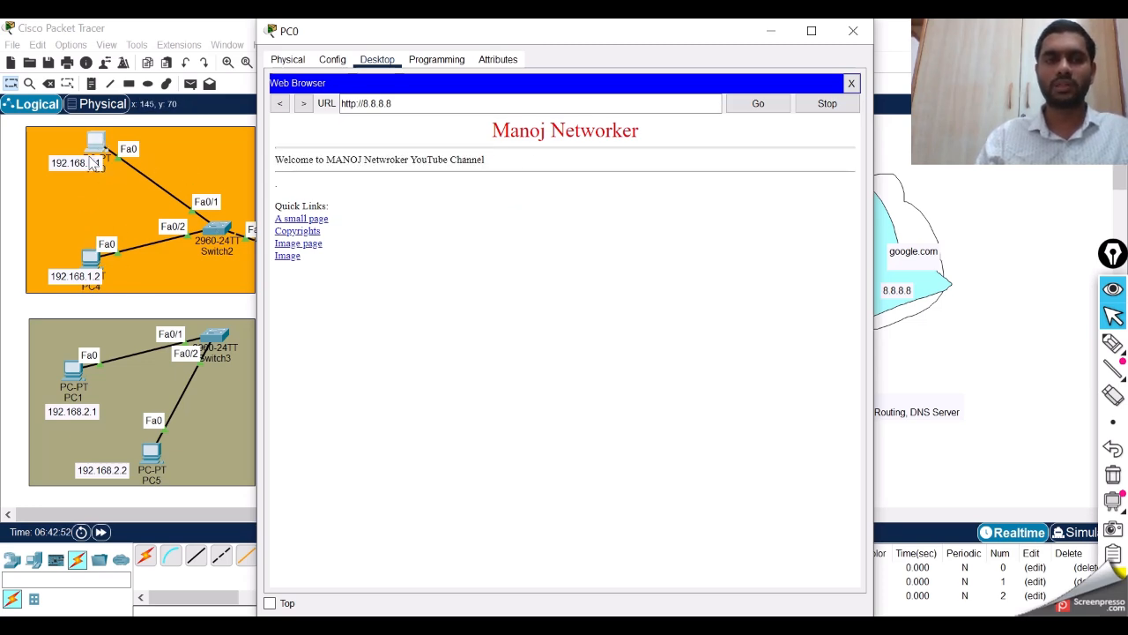
{"action": "left_click_drag", "start_coordinate": [494, 128], "coordinate": [634, 132]}
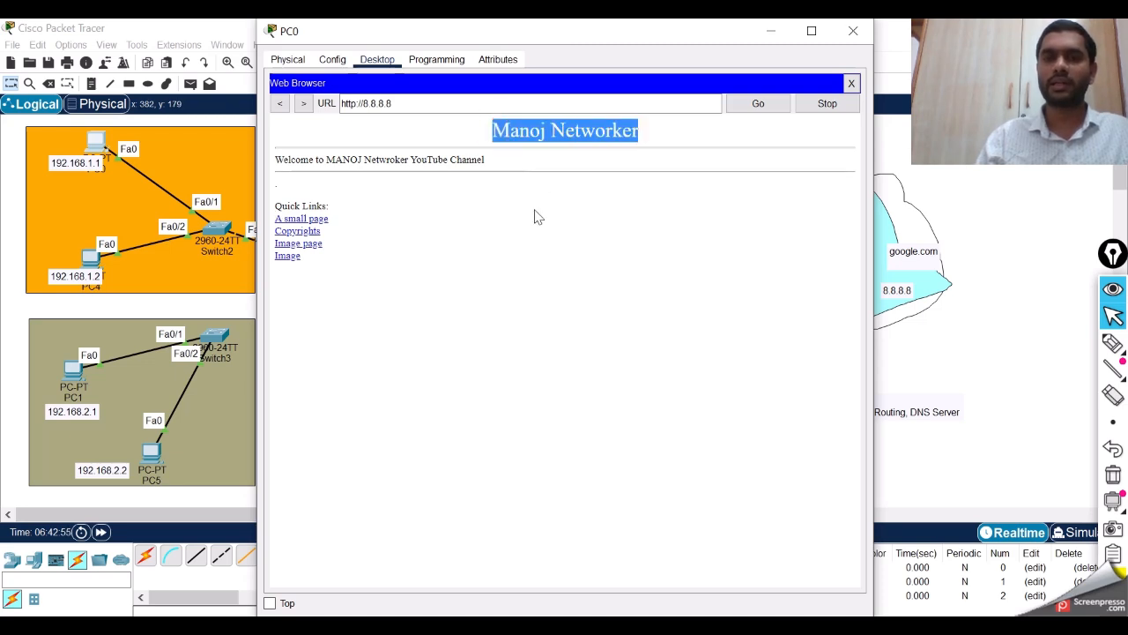
{"action": "left_click", "coordinate": [555, 284]}
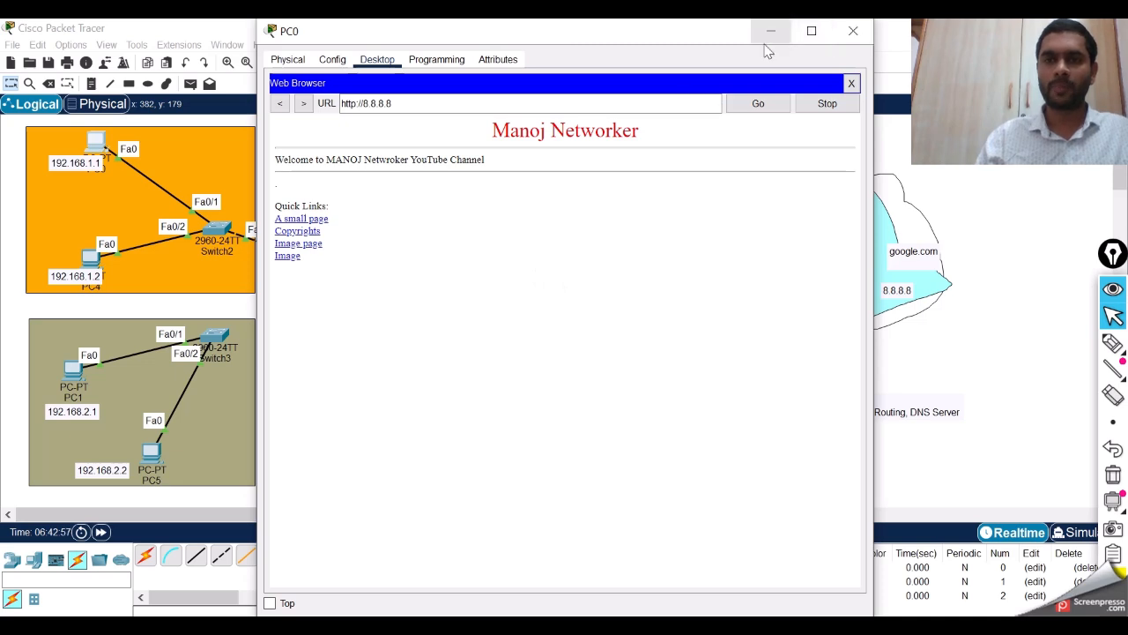
{"action": "left_click", "coordinate": [405, 104]}
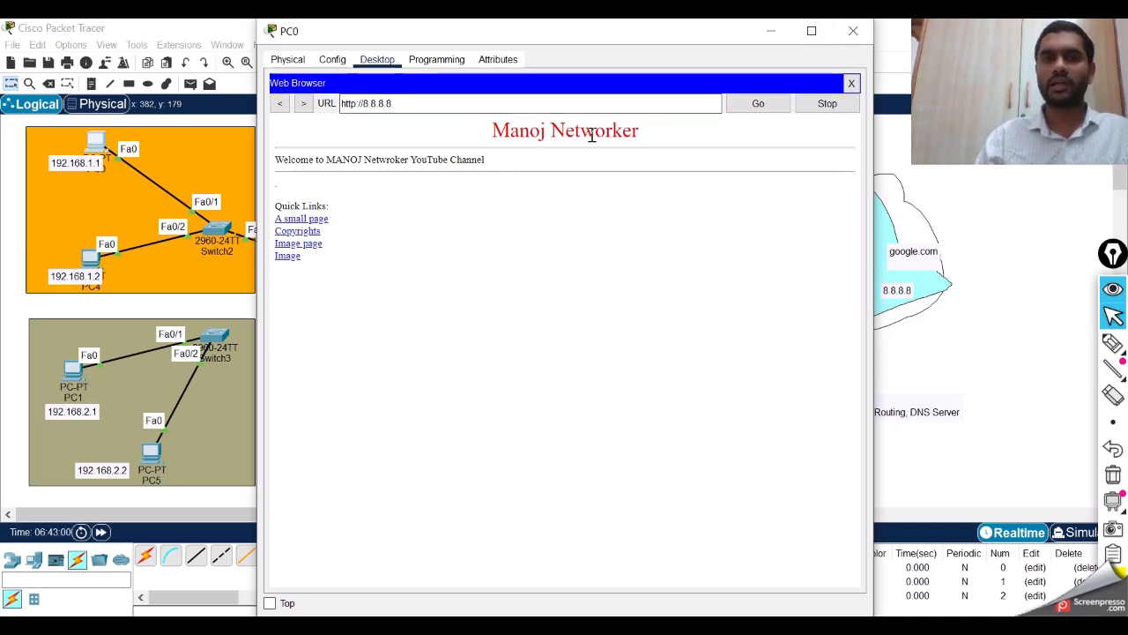
{"action": "left_click", "coordinate": [772, 32]}
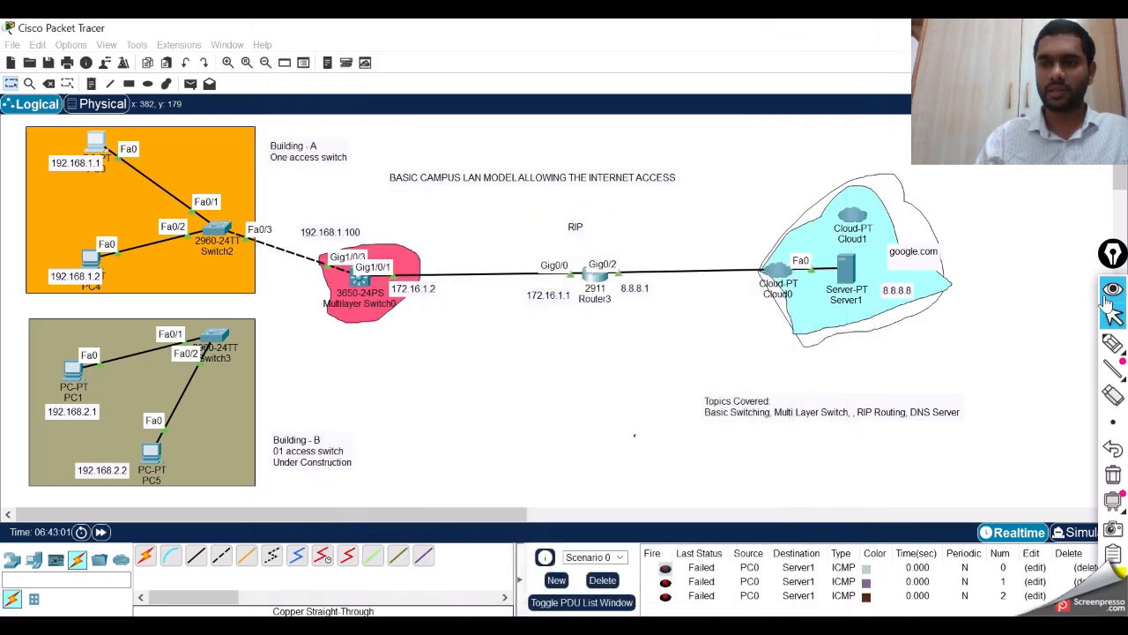
Step: Trace the path from PC0 through Switch2 and the multilayer switch to the internet cloud with pen arrows, and circle the RIP label
{"action": "left_click", "coordinate": [1112, 343]}
{"action": "left_click", "coordinate": [1029, 346]}
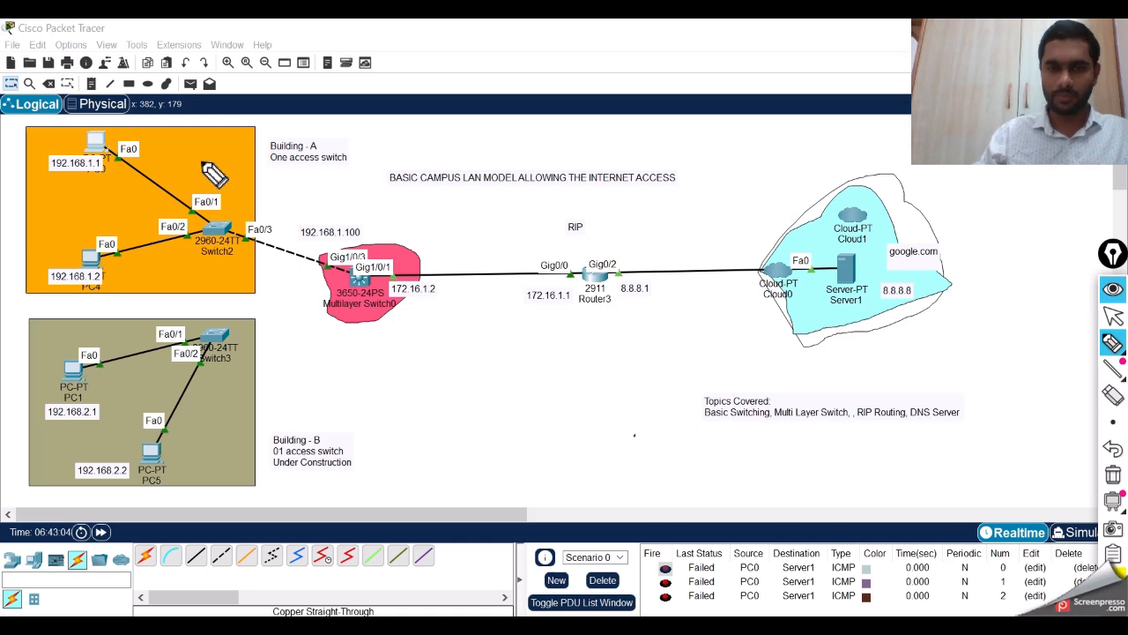
{"action": "mouse_move", "coordinate": [148, 150]}
{"action": "left_mouse_down"}
{"action": "mouse_move", "coordinate": [218, 183]}
{"action": "mouse_move", "coordinate": [231, 203]}
{"action": "mouse_move", "coordinate": [275, 198]}
{"action": "mouse_move", "coordinate": [346, 221]}
{"action": "left_mouse_up"}
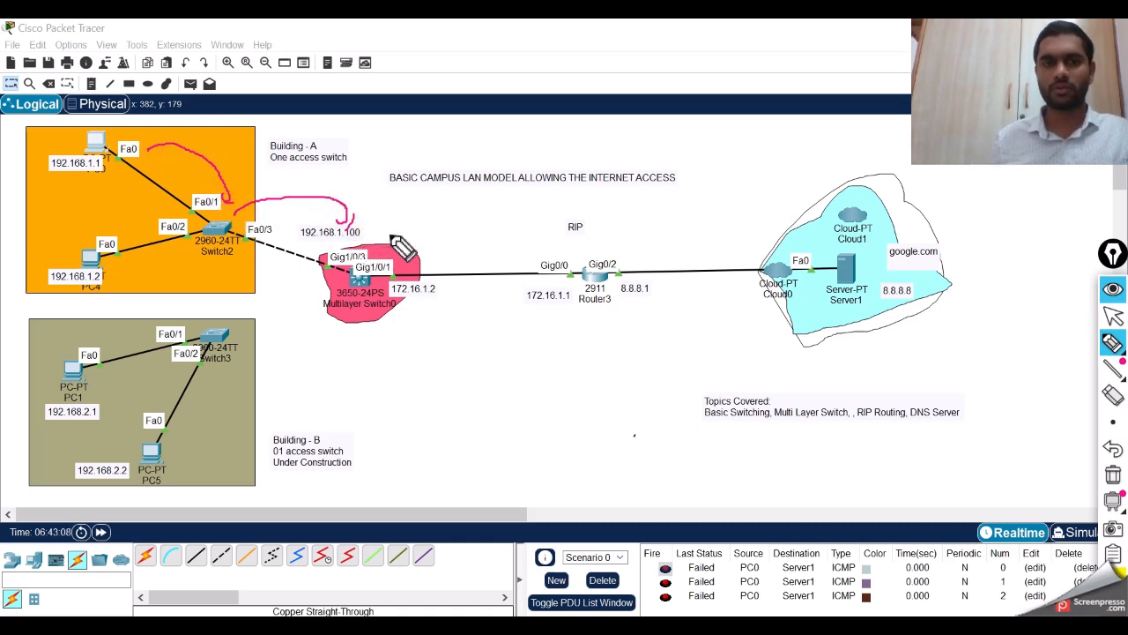
{"action": "left_click_drag", "start_coordinate": [604, 219], "coordinate": [599, 211]}
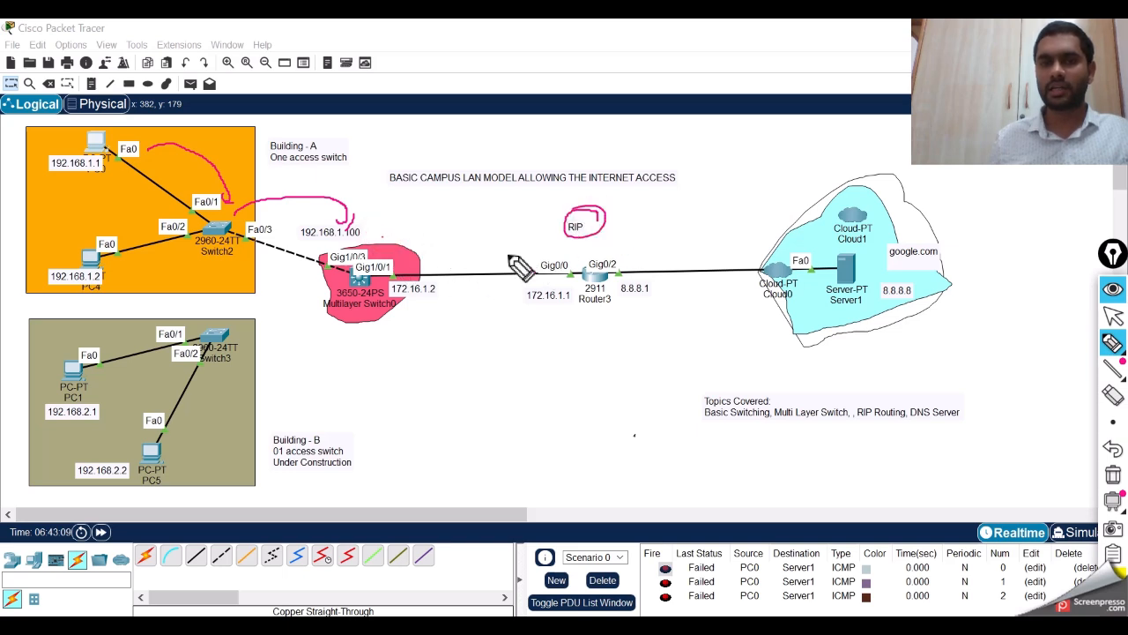
{"action": "mouse_move", "coordinate": [404, 269]}
{"action": "left_mouse_down"}
{"action": "mouse_move", "coordinate": [455, 236]}
{"action": "mouse_move", "coordinate": [743, 220]}
{"action": "mouse_move", "coordinate": [742, 238]}
{"action": "left_mouse_up"}
Step: Handwrite the channel's .com domain beside the internet cloud and link it with an arrow to a circled Server1
{"action": "mouse_move", "coordinate": [881, 351]}
{"action": "left_mouse_down"}
{"action": "mouse_move", "coordinate": [886, 339]}
{"action": "mouse_move", "coordinate": [927, 333]}
{"action": "mouse_move", "coordinate": [927, 348]}
{"action": "mouse_move", "coordinate": [1023, 333]}
{"action": "mouse_move", "coordinate": [1025, 353]}
{"action": "mouse_move", "coordinate": [1042, 351]}
{"action": "left_mouse_up"}
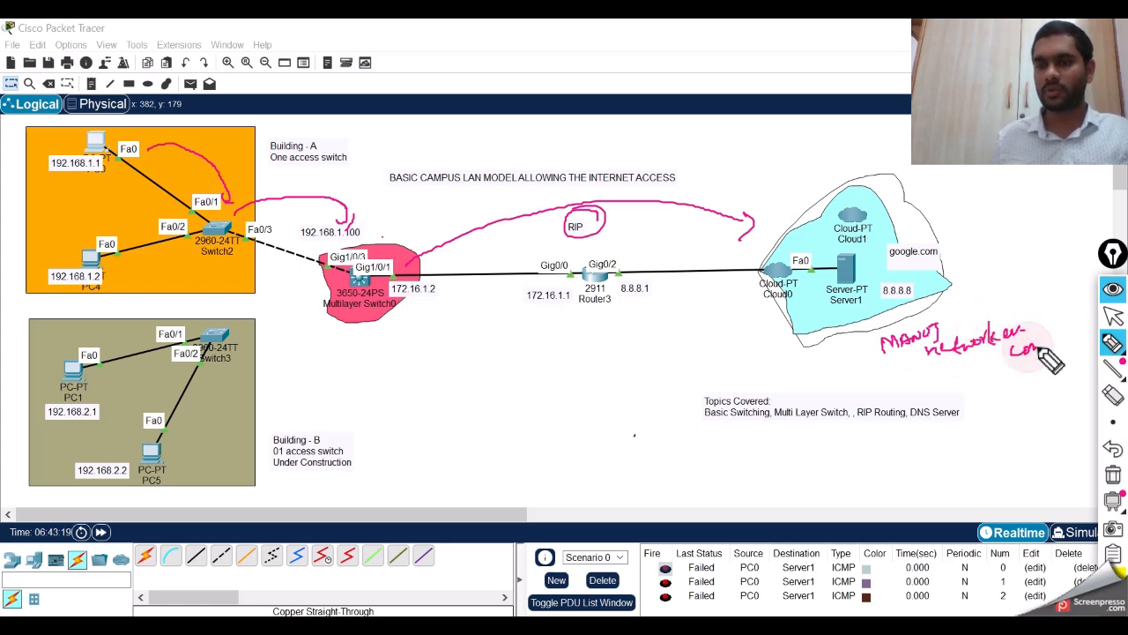
{"action": "mouse_move", "coordinate": [843, 245]}
{"action": "left_mouse_down"}
{"action": "mouse_move", "coordinate": [824, 281]}
{"action": "mouse_move", "coordinate": [868, 295]}
{"action": "mouse_move", "coordinate": [833, 251]}
{"action": "mouse_move", "coordinate": [862, 360]}
{"action": "left_mouse_up"}
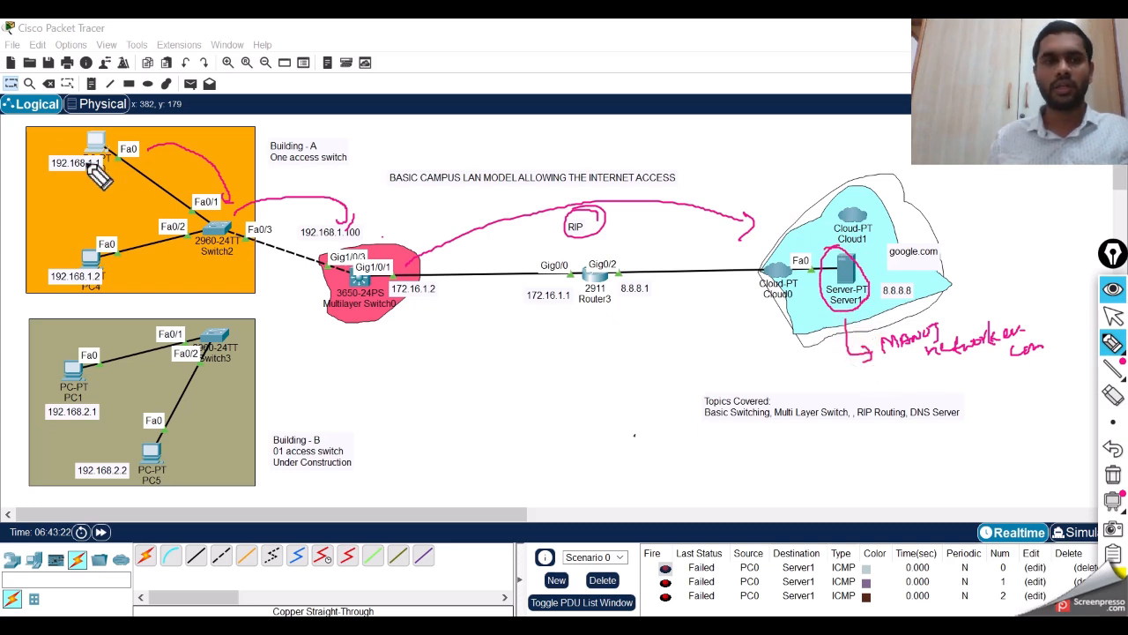
Step: Handwrite 8.8.8.8 under PC0's address with an arrow, and mark the server's 8.8.8.8 label and the handwritten domain with an arrow and braces
{"action": "mouse_move", "coordinate": [78, 171]}
{"action": "left_mouse_down"}
{"action": "mouse_move", "coordinate": [69, 185]}
{"action": "mouse_move", "coordinate": [76, 179]}
{"action": "left_mouse_up"}
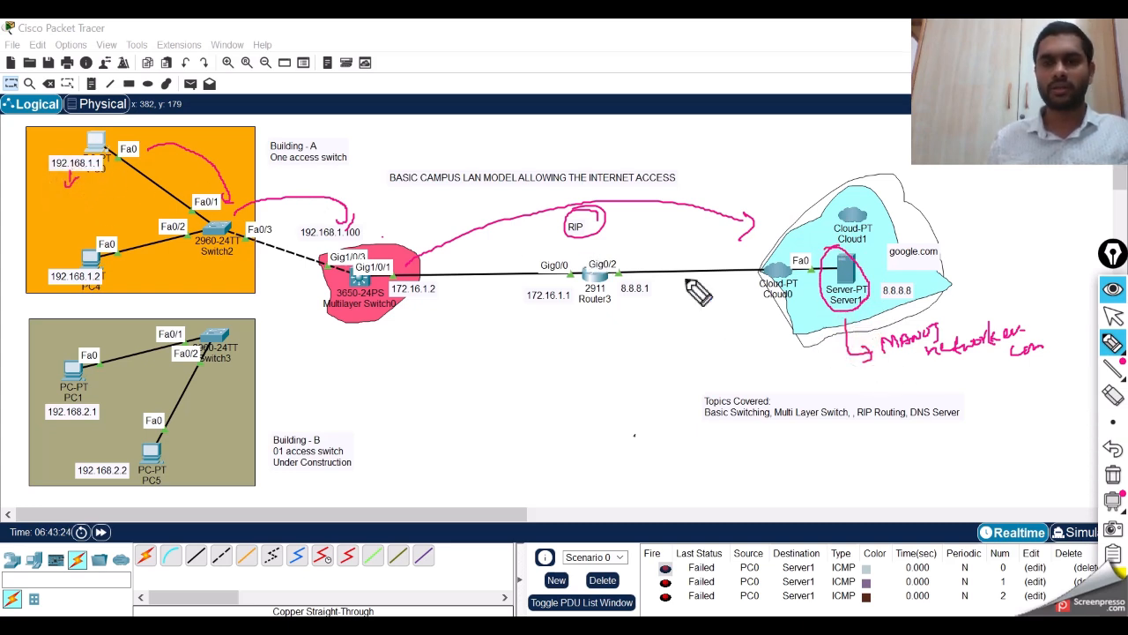
{"action": "left_click_drag", "start_coordinate": [903, 315], "coordinate": [893, 311]}
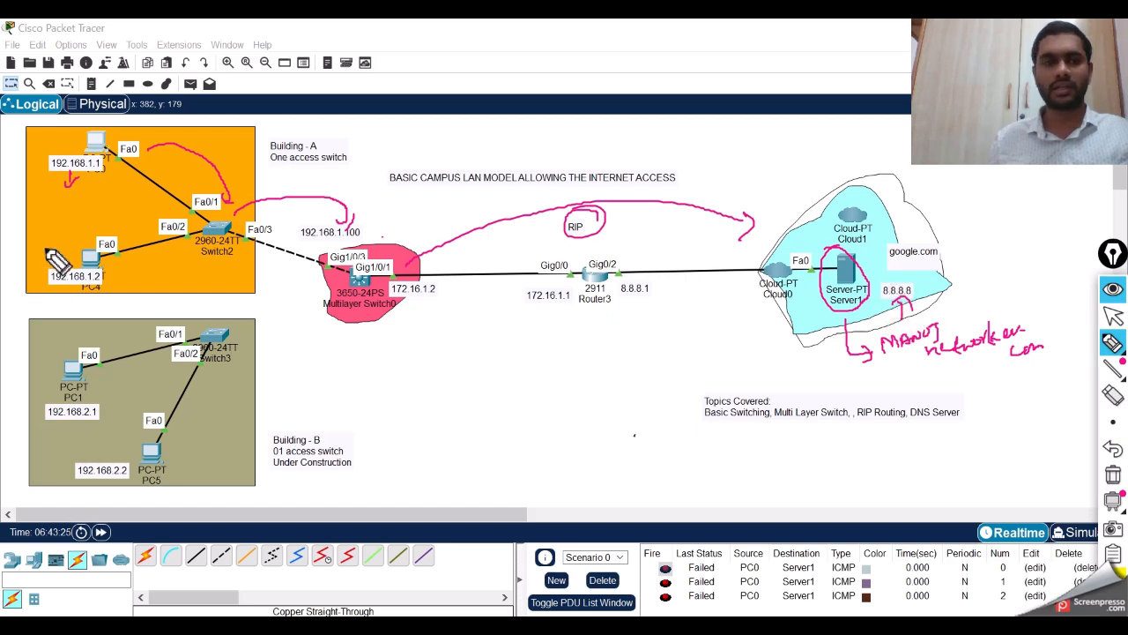
{"action": "mouse_move", "coordinate": [44, 198]}
{"action": "left_mouse_down"}
{"action": "mouse_move", "coordinate": [50, 215]}
{"action": "mouse_move", "coordinate": [54, 201]}
{"action": "mouse_move", "coordinate": [88, 194]}
{"action": "mouse_move", "coordinate": [77, 215]}
{"action": "left_mouse_up"}
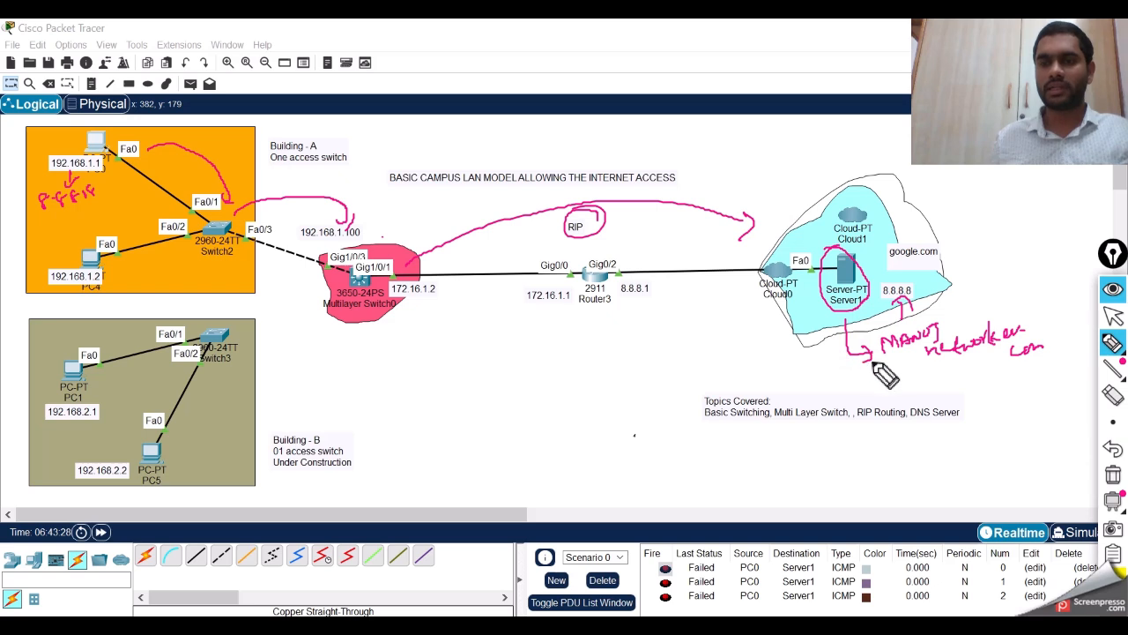
{"action": "left_click_drag", "start_coordinate": [1025, 344], "coordinate": [1049, 349]}
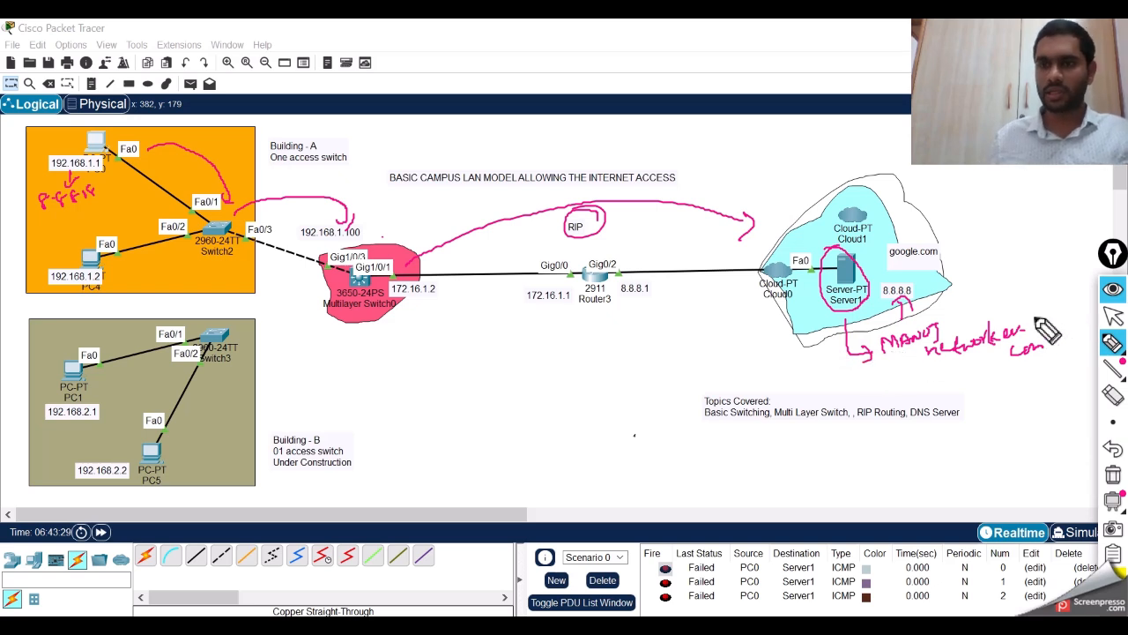
{"action": "left_click_drag", "start_coordinate": [1027, 302], "coordinate": [1050, 348]}
{"action": "mouse_move", "coordinate": [890, 356]}
{"action": "left_mouse_down"}
{"action": "mouse_move", "coordinate": [874, 346]}
{"action": "mouse_move", "coordinate": [884, 381]}
{"action": "left_mouse_up"}
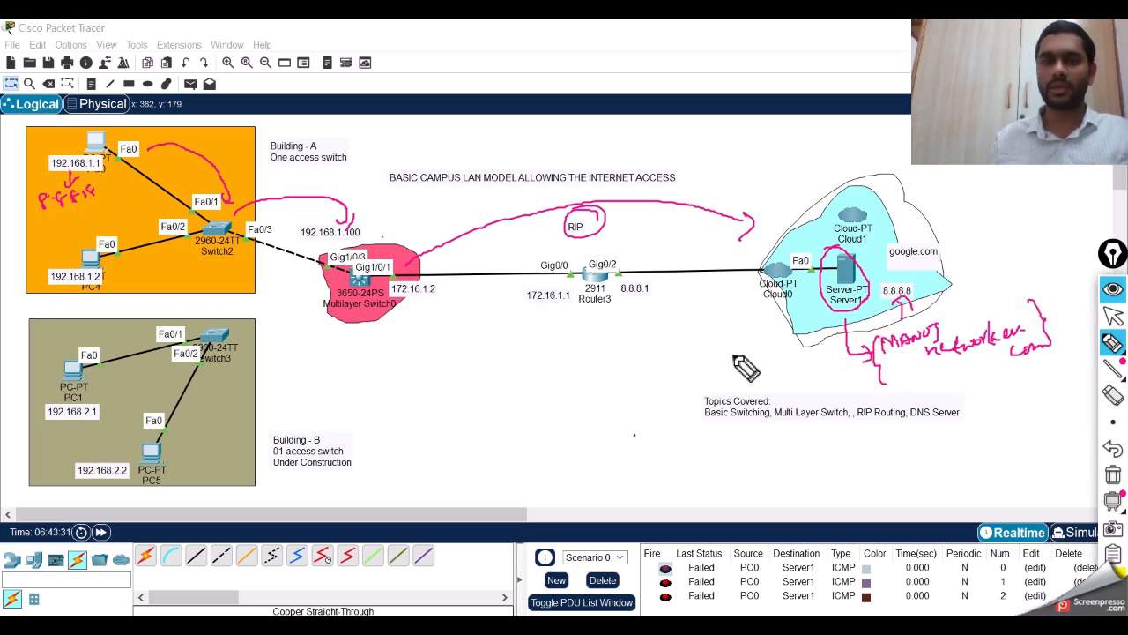
Step: Return to the pointer and clear all pen annotations from the topology
{"action": "left_click", "coordinate": [1112, 316]}
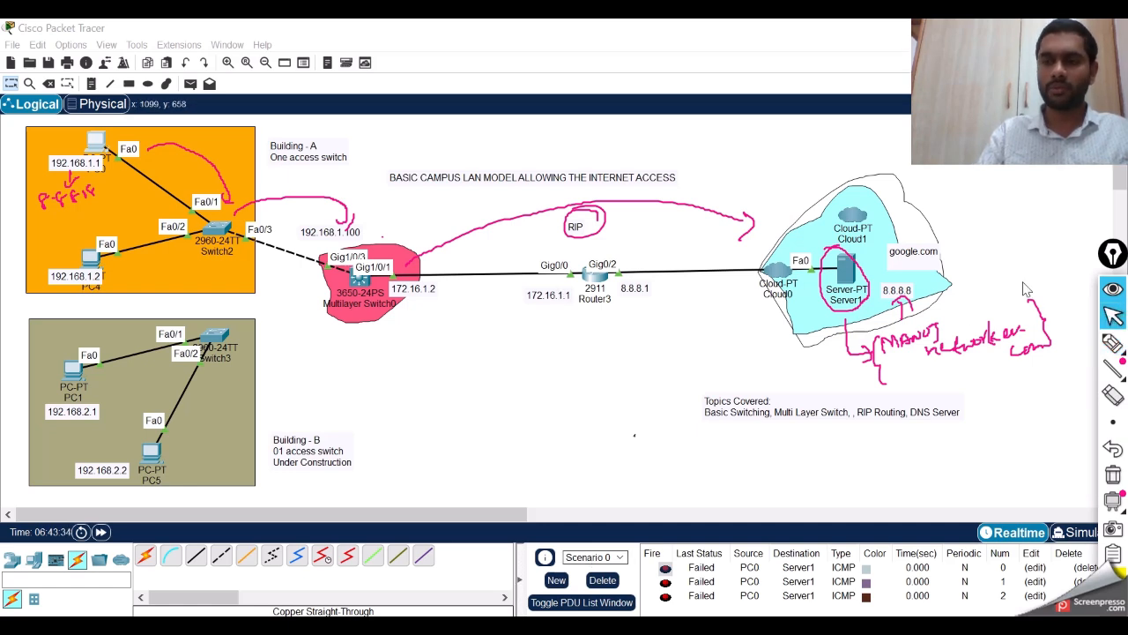
{"action": "mouse_move", "coordinate": [1113, 343]}
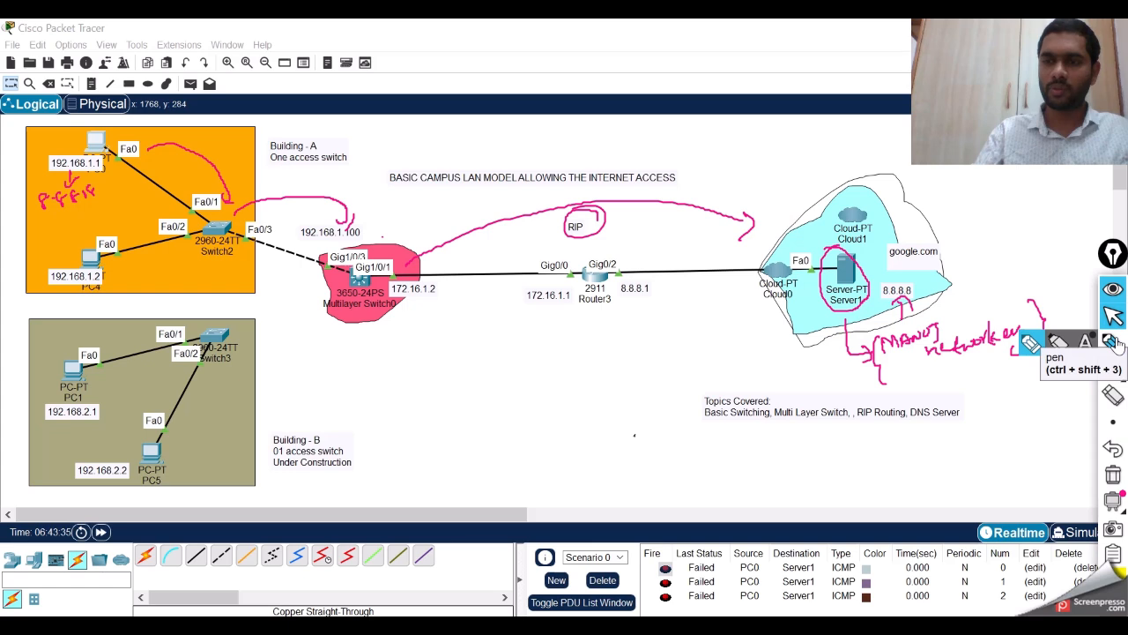
{"action": "left_click", "coordinate": [1113, 474]}
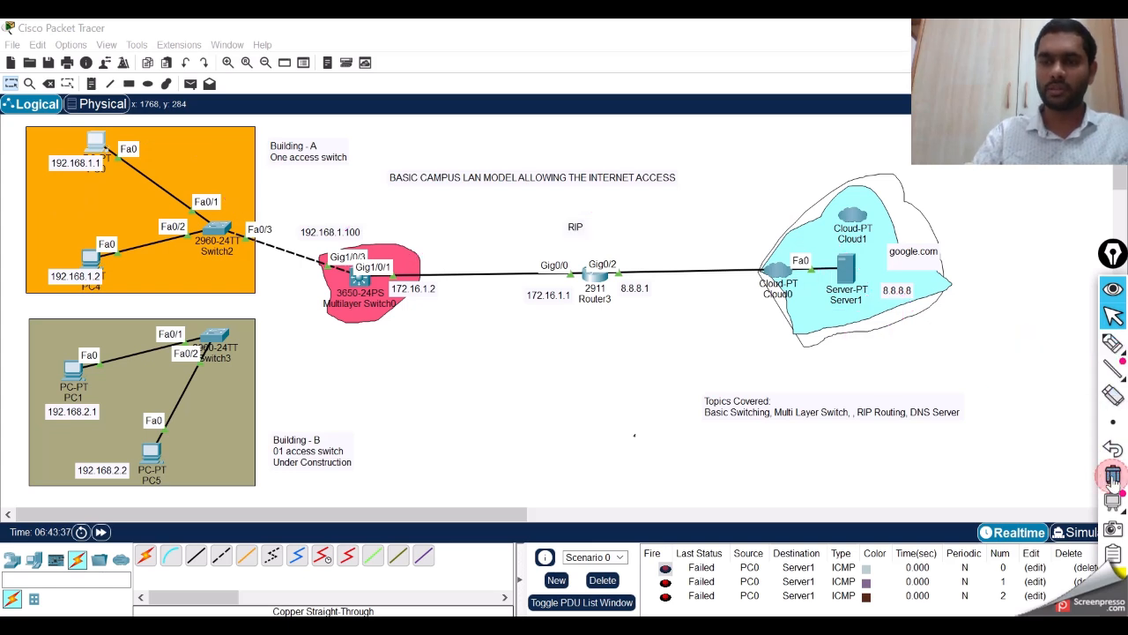
Step: Try to open the channel's website by its .com domain instead of the IP address in PC0's web browser
{"action": "left_click", "coordinate": [95, 143]}
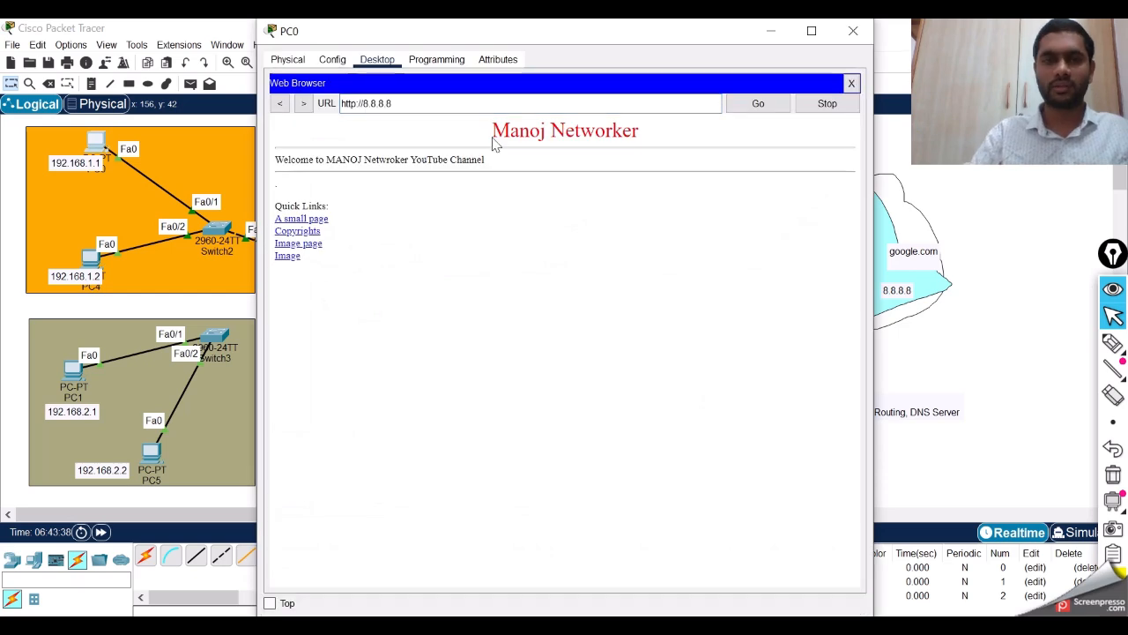
{"action": "left_click", "coordinate": [430, 103]}
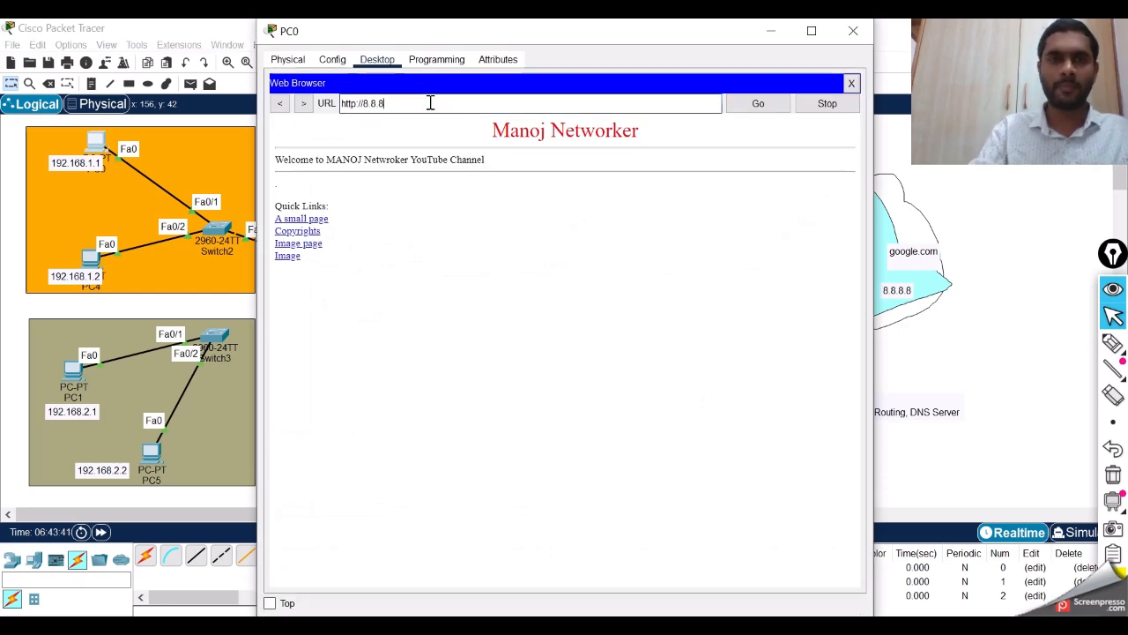
{"action": "type", "text": "ma"}
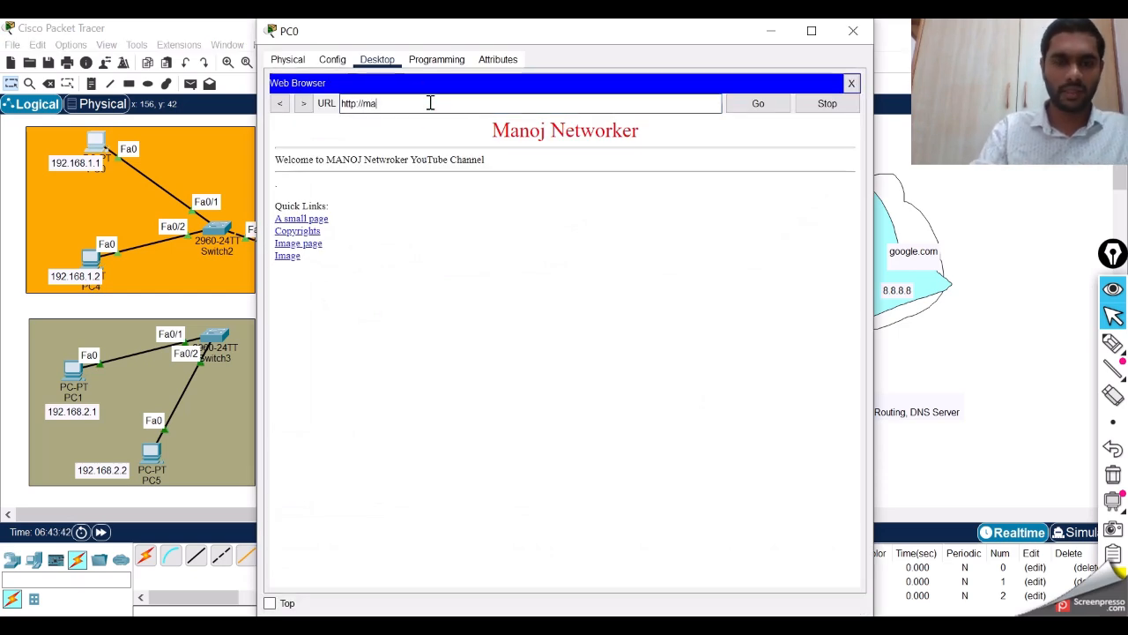
{"action": "type", "text": "nojnetworker.com"}
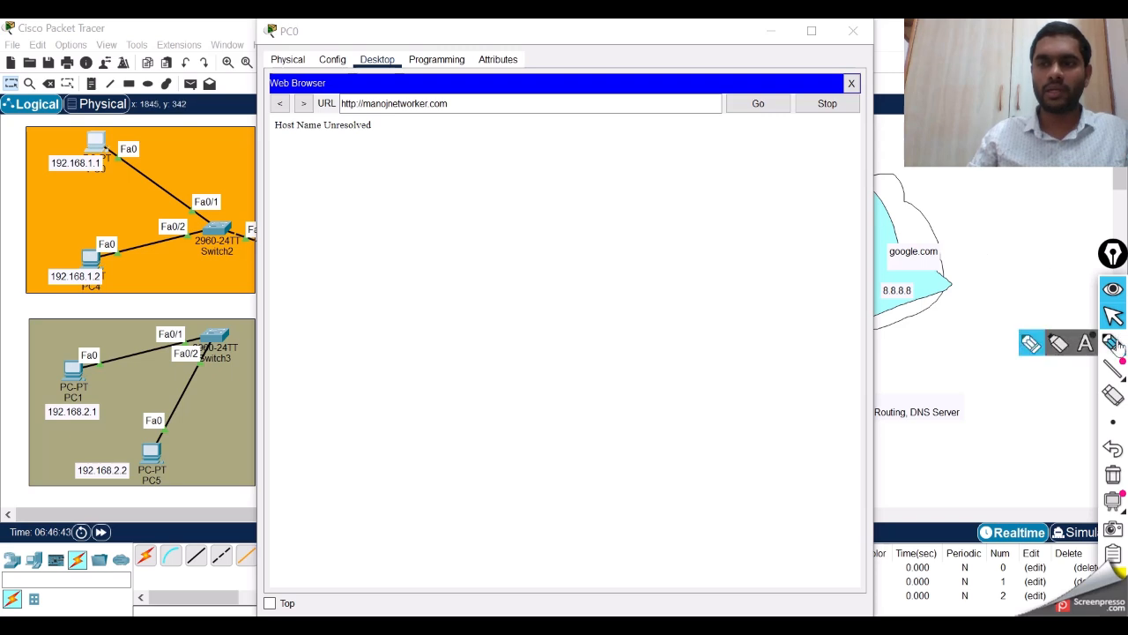
Step: Mark the web address and the page text below it with a pen brace
{"action": "left_click", "coordinate": [1112, 343]}
{"action": "left_click", "coordinate": [1033, 340]}
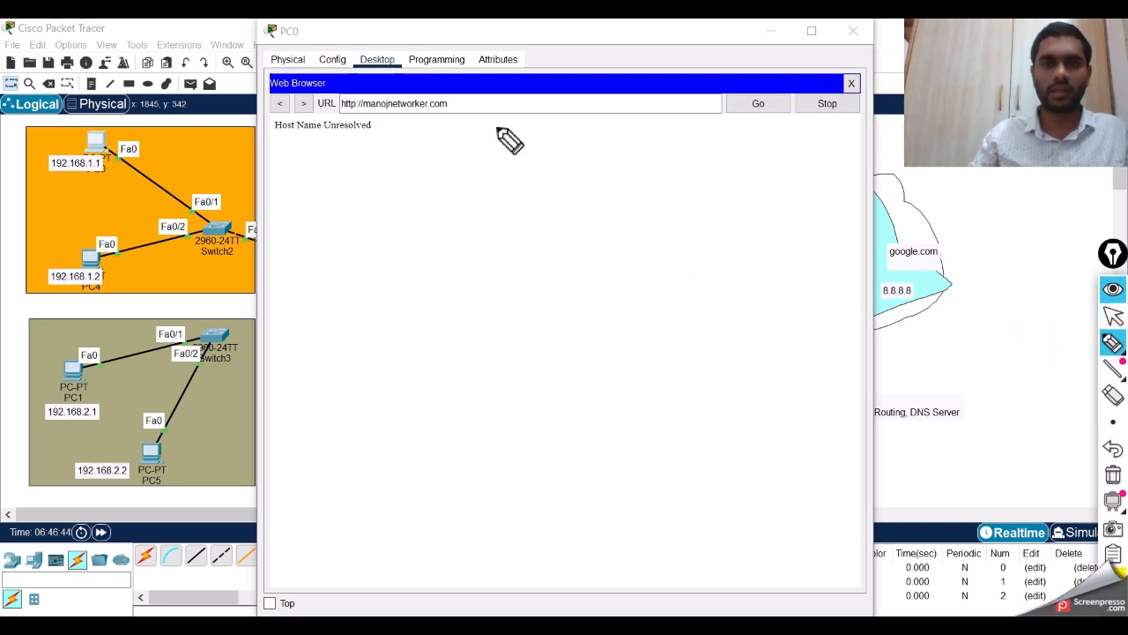
{"action": "left_click_drag", "start_coordinate": [451, 99], "coordinate": [453, 128]}
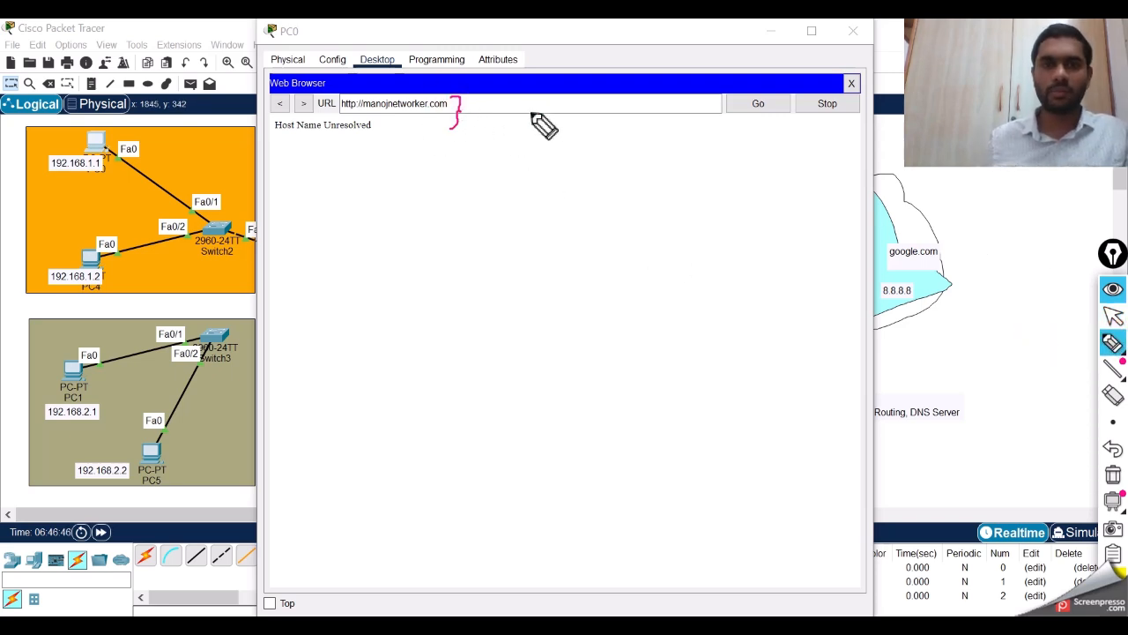
Step: Handwrite 8.8.8.8 with an arrow to the domain name on PC0's browser page, circle the web address and underline the page text
{"action": "mouse_move", "coordinate": [523, 109]}
{"action": "left_mouse_down"}
{"action": "mouse_move", "coordinate": [590, 114]}
{"action": "mouse_move", "coordinate": [561, 139]}
{"action": "mouse_move", "coordinate": [571, 181]}
{"action": "mouse_move", "coordinate": [561, 182]}
{"action": "mouse_move", "coordinate": [625, 169]}
{"action": "left_mouse_up"}
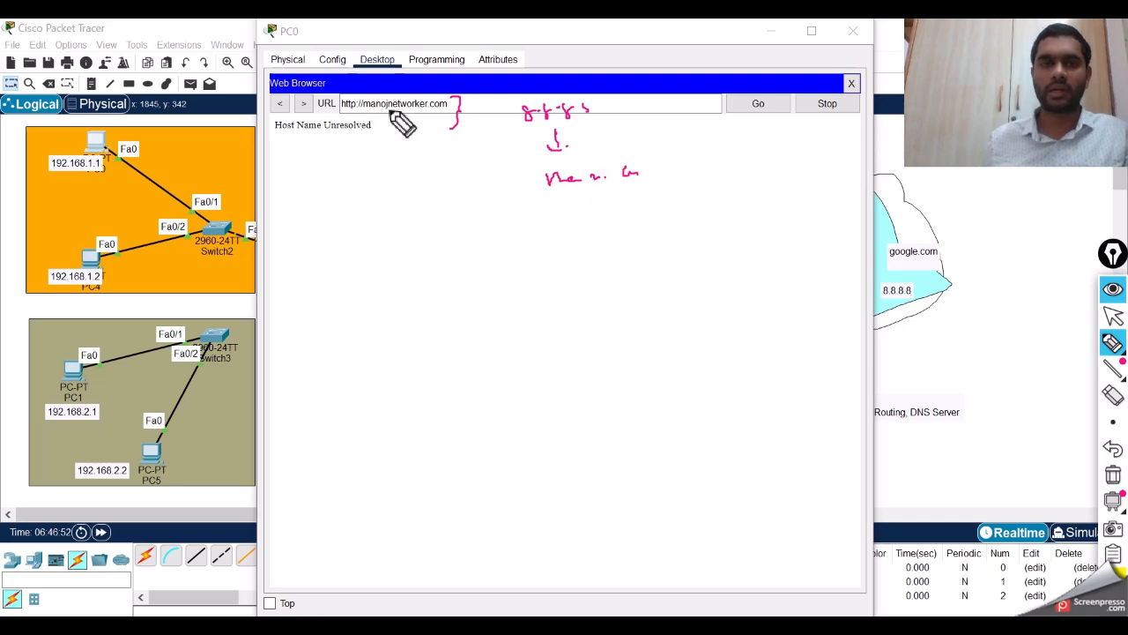
{"action": "mouse_move", "coordinate": [359, 113]}
{"action": "left_mouse_down"}
{"action": "mouse_move", "coordinate": [455, 109]}
{"action": "mouse_move", "coordinate": [353, 96]}
{"action": "mouse_move", "coordinate": [374, 125]}
{"action": "left_mouse_up"}
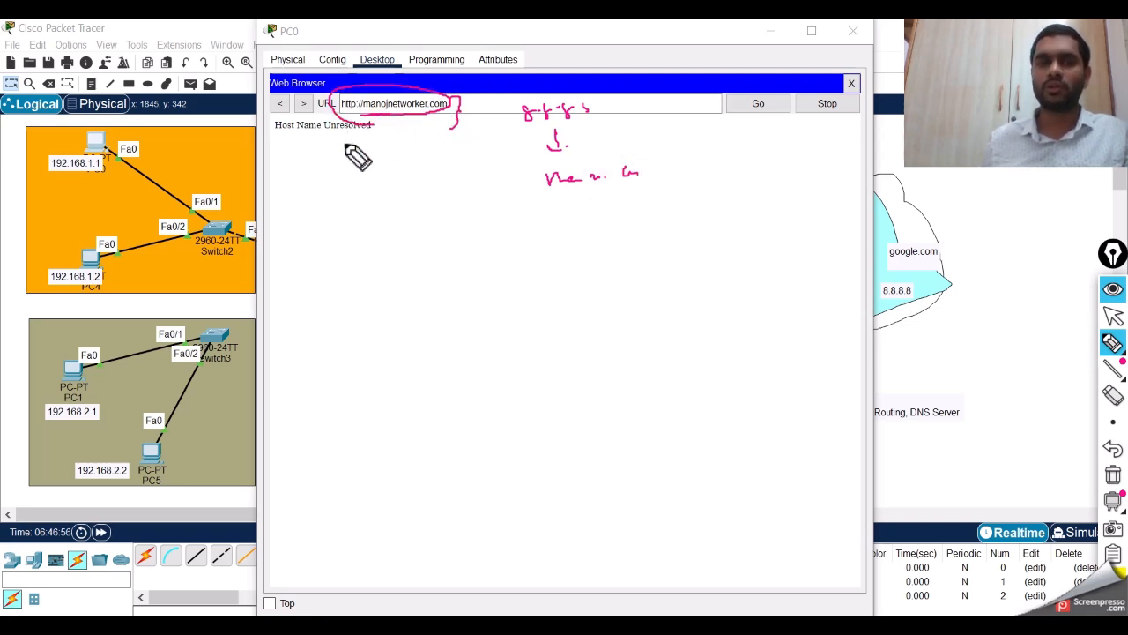
{"action": "left_click_drag", "start_coordinate": [300, 138], "coordinate": [335, 136]}
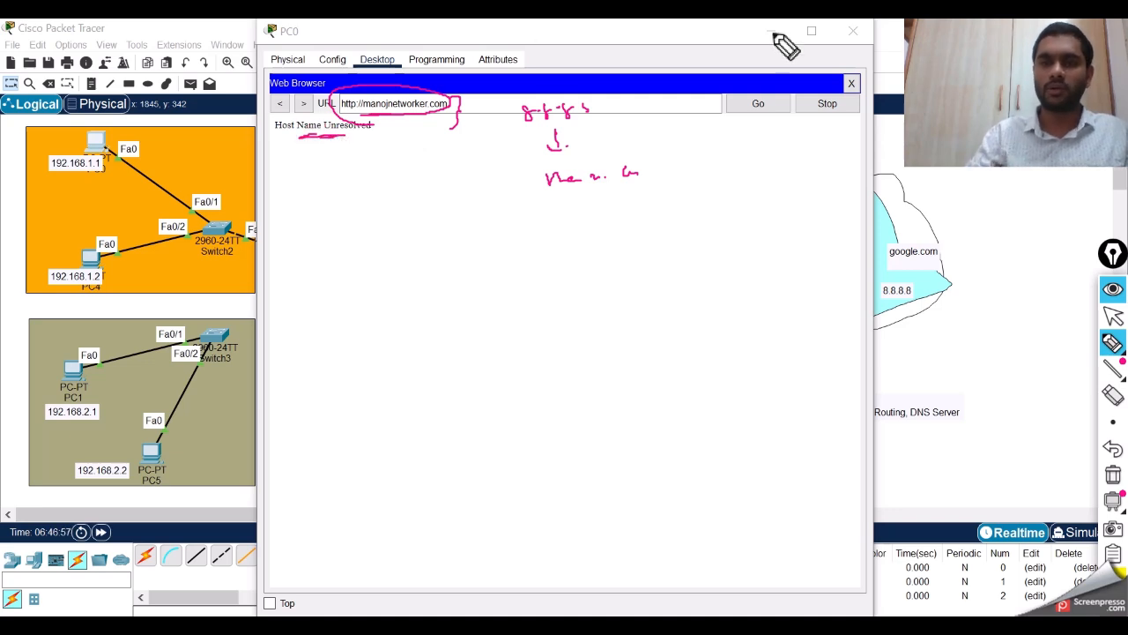
Step: Minimize the PC0 window and circle the 8.8.8.8 label beside Server1 with the pen
{"action": "left_click", "coordinate": [1112, 316]}
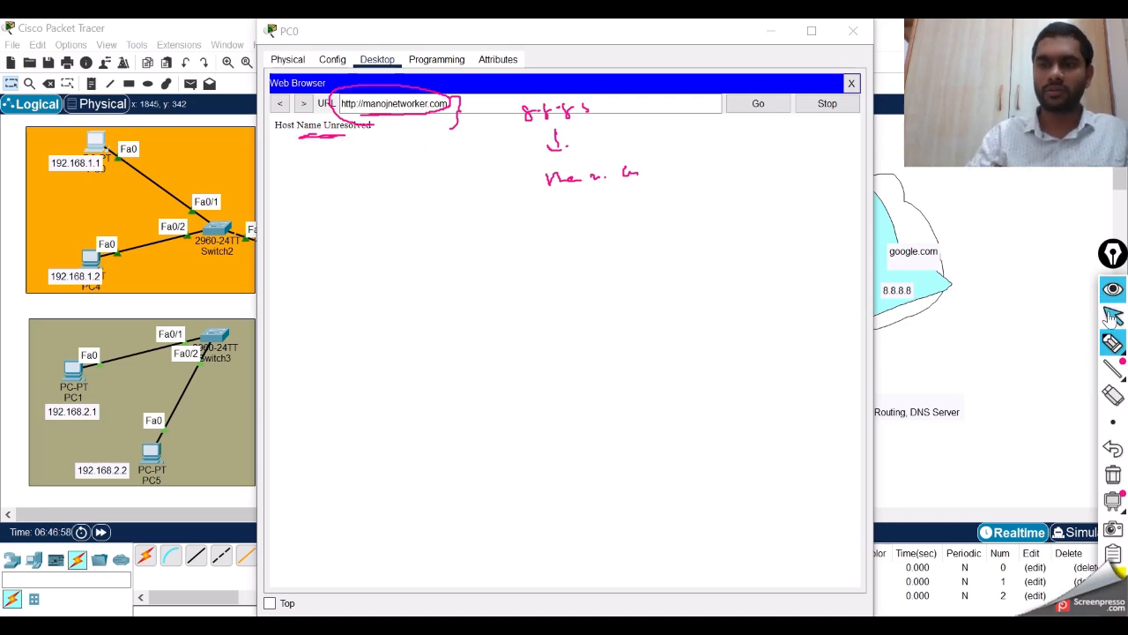
{"action": "left_click", "coordinate": [780, 32]}
{"action": "left_click", "coordinate": [1117, 345]}
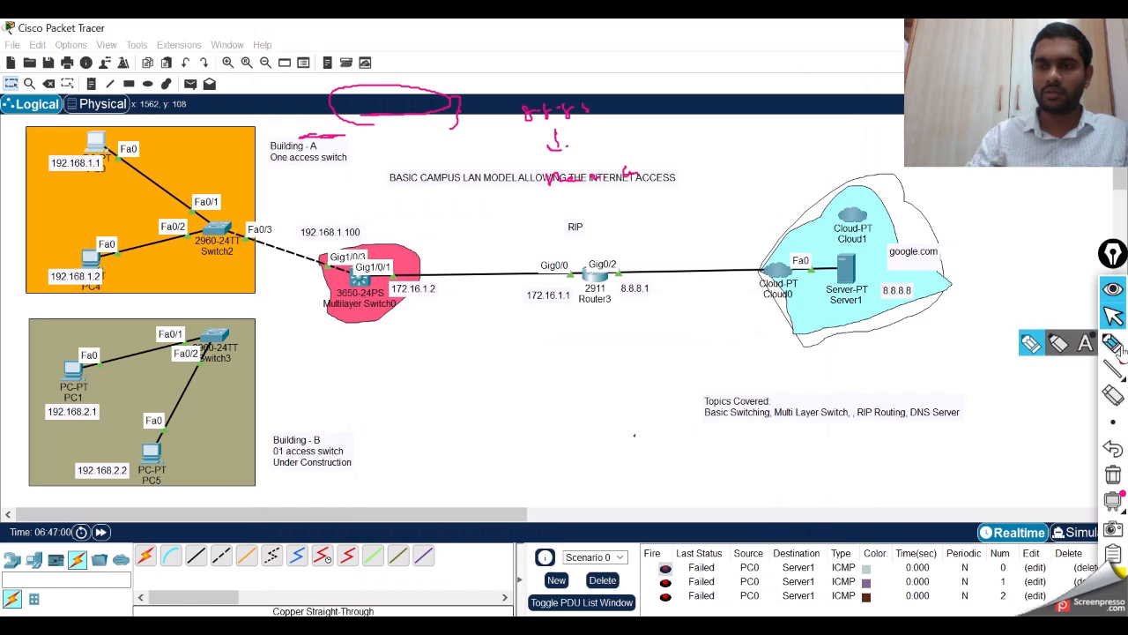
{"action": "left_click", "coordinate": [1030, 344]}
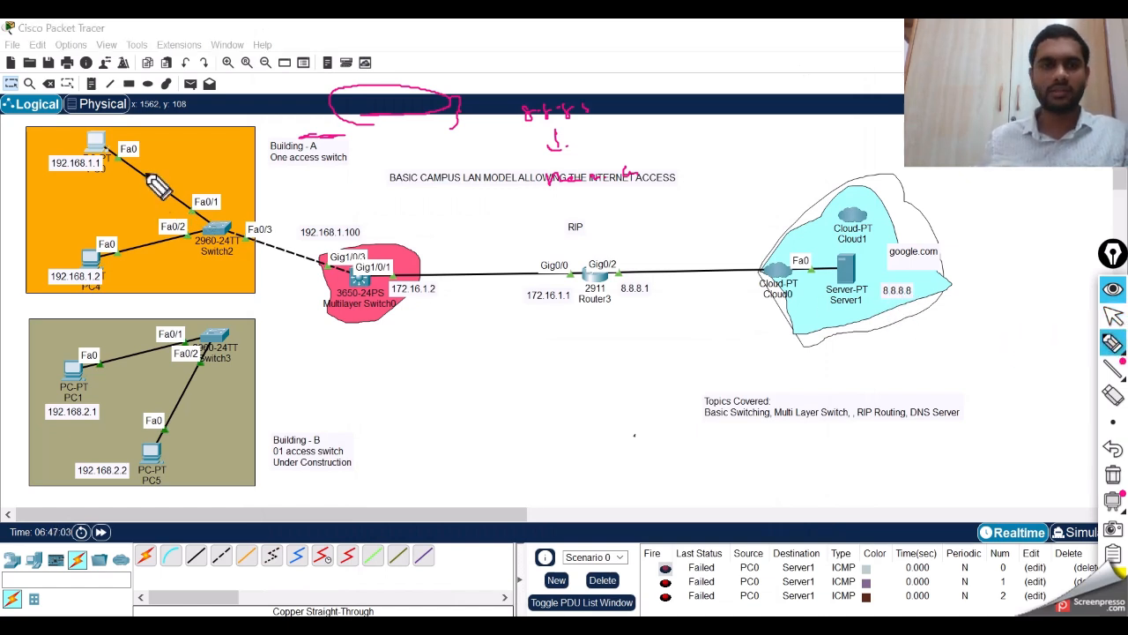
{"action": "mouse_move", "coordinate": [880, 303]}
{"action": "left_mouse_down"}
{"action": "mouse_move", "coordinate": [918, 280]}
{"action": "mouse_move", "coordinate": [879, 300]}
{"action": "left_mouse_up"}
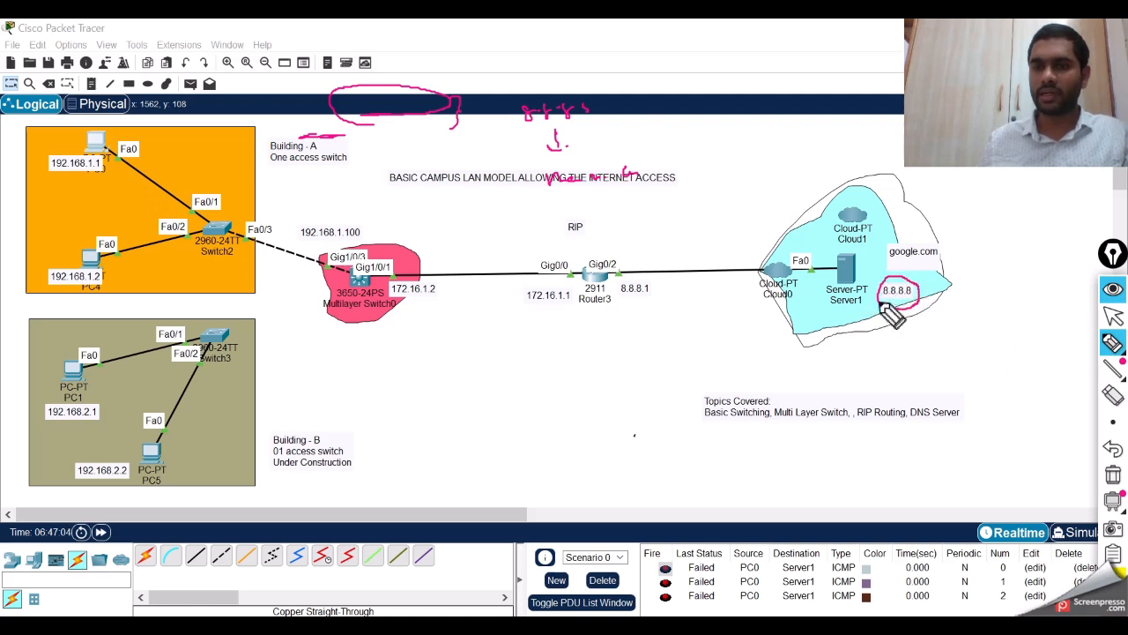
Step: Handwrite 8.8.8.8 with an arrow to the domain name above the internet cloud and enclose the pair in braces
{"action": "mouse_move", "coordinate": [712, 173]}
{"action": "left_mouse_down"}
{"action": "mouse_move", "coordinate": [719, 159]}
{"action": "mouse_move", "coordinate": [778, 150]}
{"action": "mouse_move", "coordinate": [729, 208]}
{"action": "mouse_move", "coordinate": [784, 196]}
{"action": "mouse_move", "coordinate": [800, 179]}
{"action": "left_mouse_up"}
{"action": "left_click_drag", "start_coordinate": [792, 137], "coordinate": [794, 187]}
{"action": "left_click_drag", "start_coordinate": [705, 152], "coordinate": [711, 203]}
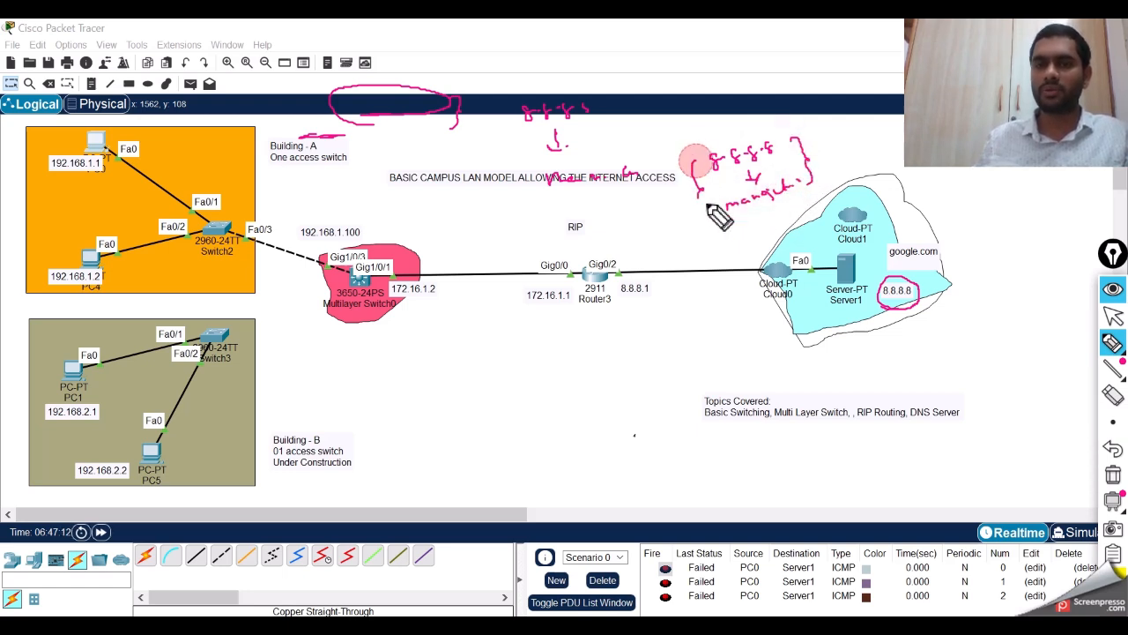
Step: Handwrite an underlined DNS between Router3 and Cloud0, circle the handwritten domain and 8.8.8.8, and add an arrow pointing at the address
{"action": "mouse_move", "coordinate": [673, 289]}
{"action": "left_mouse_down"}
{"action": "mouse_move", "coordinate": [711, 291]}
{"action": "mouse_move", "coordinate": [702, 303]}
{"action": "left_mouse_up"}
{"action": "mouse_move", "coordinate": [686, 312]}
{"action": "left_mouse_down"}
{"action": "mouse_move", "coordinate": [710, 308]}
{"action": "mouse_move", "coordinate": [682, 284]}
{"action": "mouse_move", "coordinate": [695, 279]}
{"action": "left_mouse_up"}
{"action": "left_click_drag", "start_coordinate": [702, 279], "coordinate": [712, 275]}
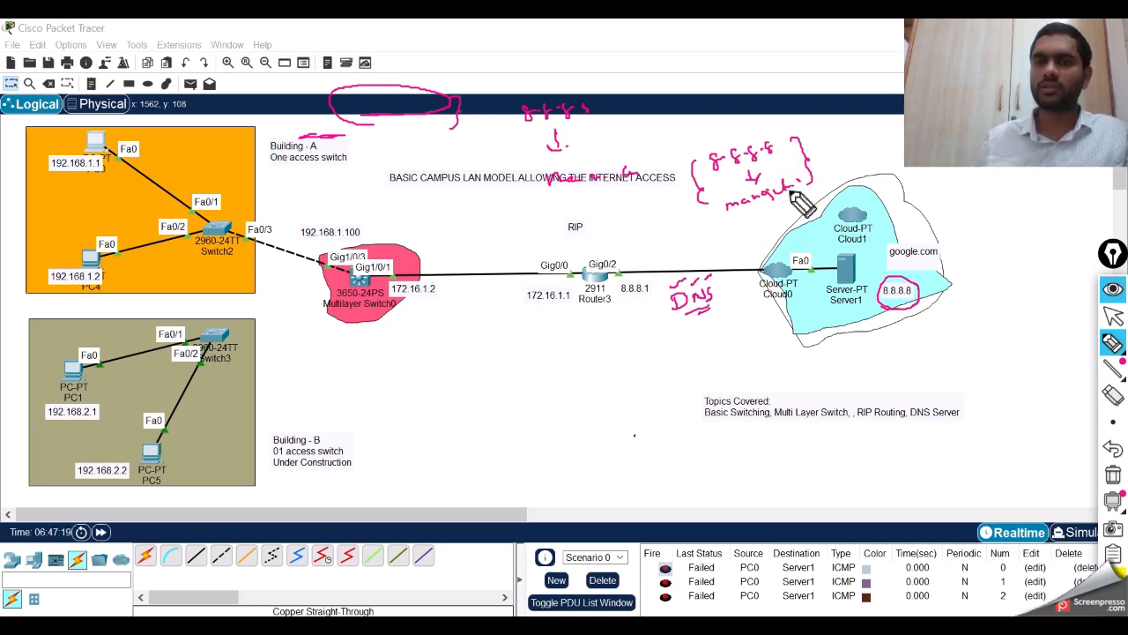
{"action": "mouse_move", "coordinate": [800, 176]}
{"action": "left_mouse_down"}
{"action": "mouse_move", "coordinate": [731, 211]}
{"action": "mouse_move", "coordinate": [806, 201]}
{"action": "mouse_move", "coordinate": [804, 176]}
{"action": "left_mouse_up"}
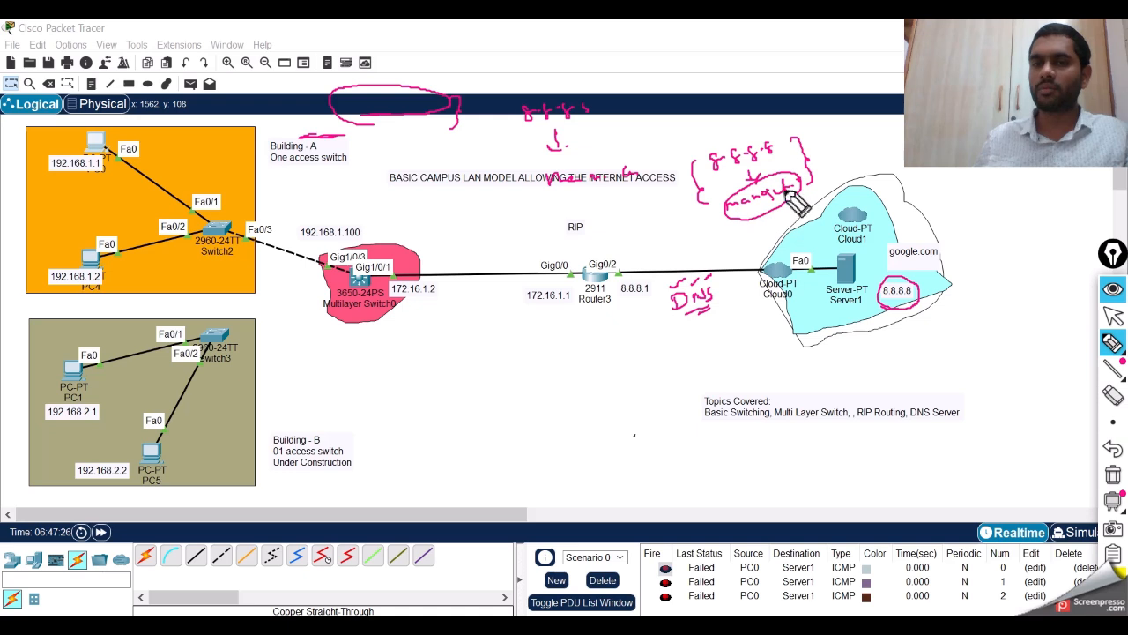
{"action": "mouse_move", "coordinate": [715, 177]}
{"action": "left_mouse_down"}
{"action": "mouse_move", "coordinate": [782, 144]}
{"action": "mouse_move", "coordinate": [723, 134]}
{"action": "mouse_move", "coordinate": [705, 175]}
{"action": "mouse_move", "coordinate": [755, 170]}
{"action": "mouse_move", "coordinate": [816, 134]}
{"action": "left_mouse_up"}
{"action": "left_click_drag", "start_coordinate": [798, 129], "coordinate": [790, 145]}
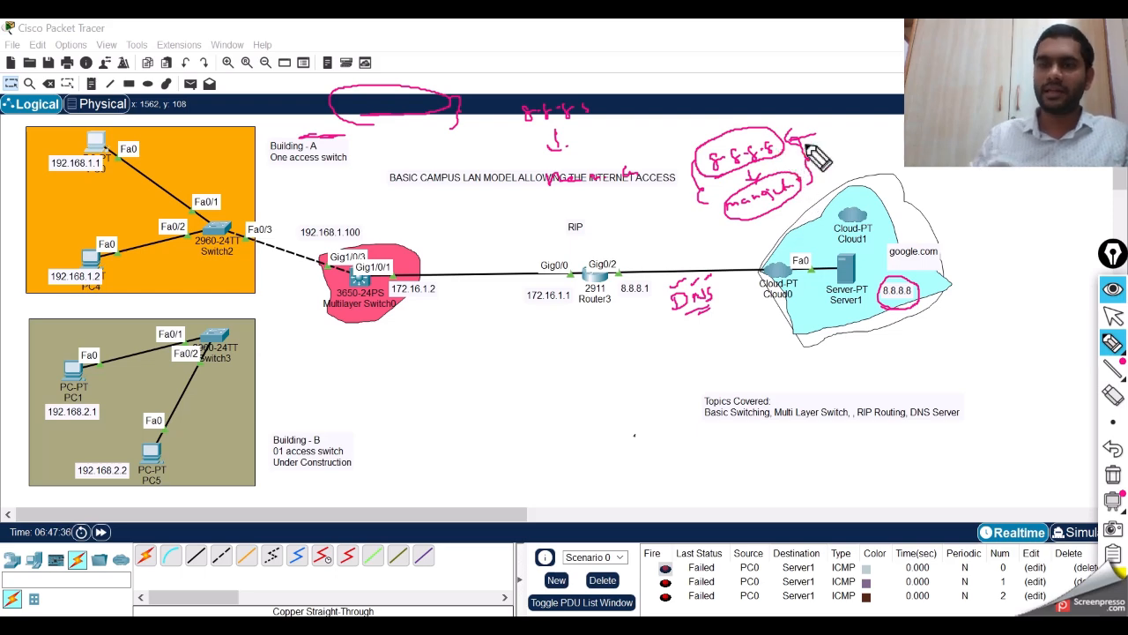
{"action": "left_click", "coordinate": [1113, 315]}
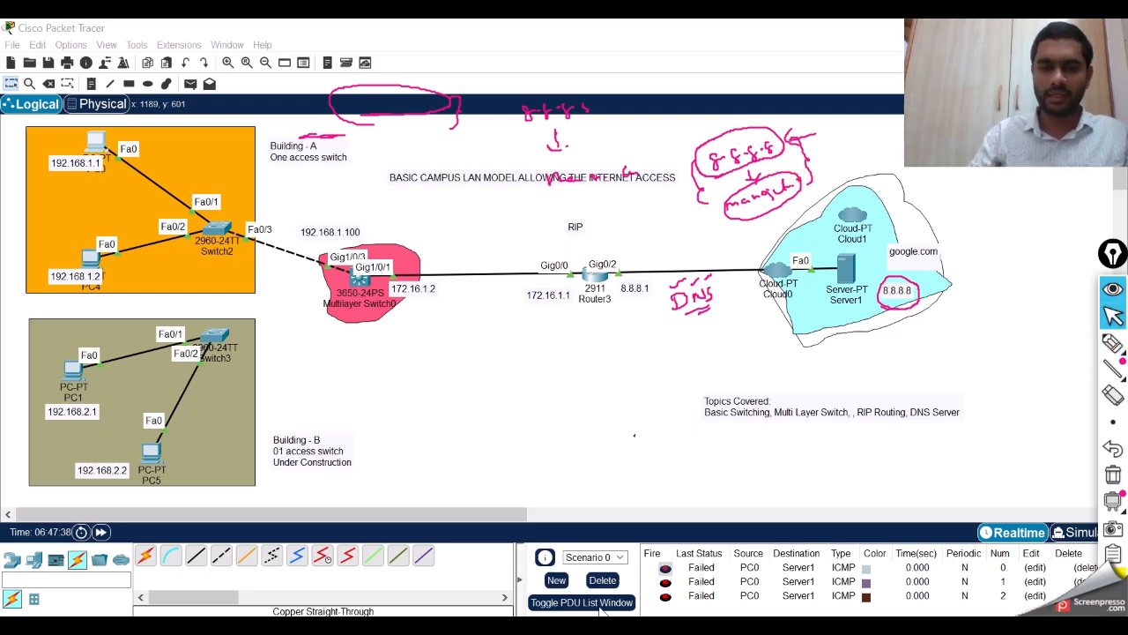
{"action": "key", "text": "alt+Tab"}
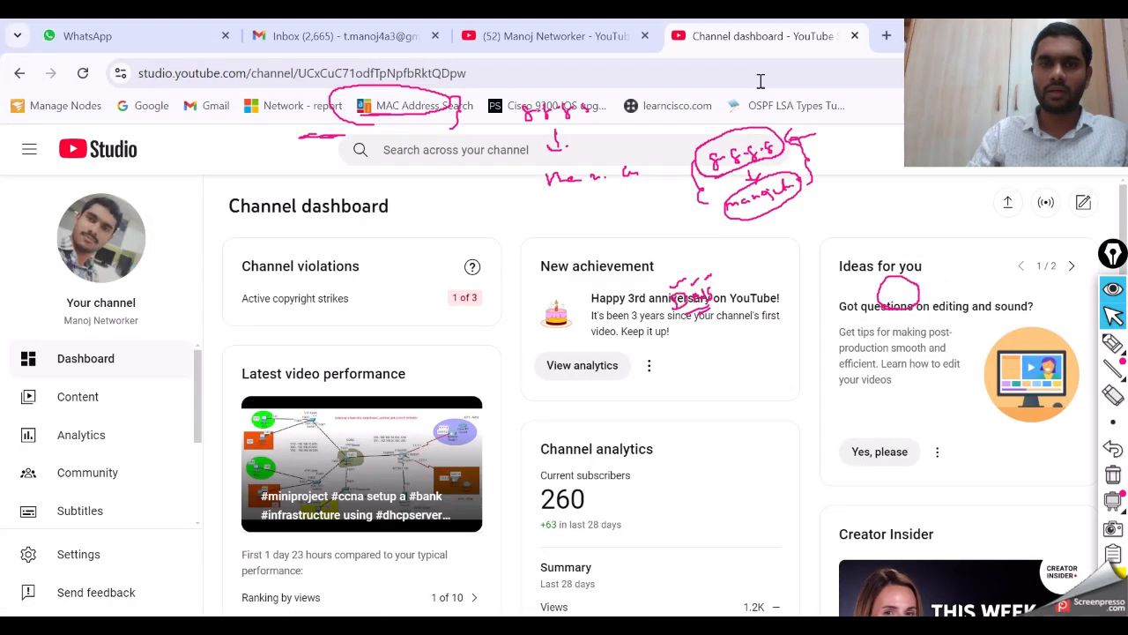
{"action": "left_click", "coordinate": [570, 77]}
{"action": "type", "text": "htt"}
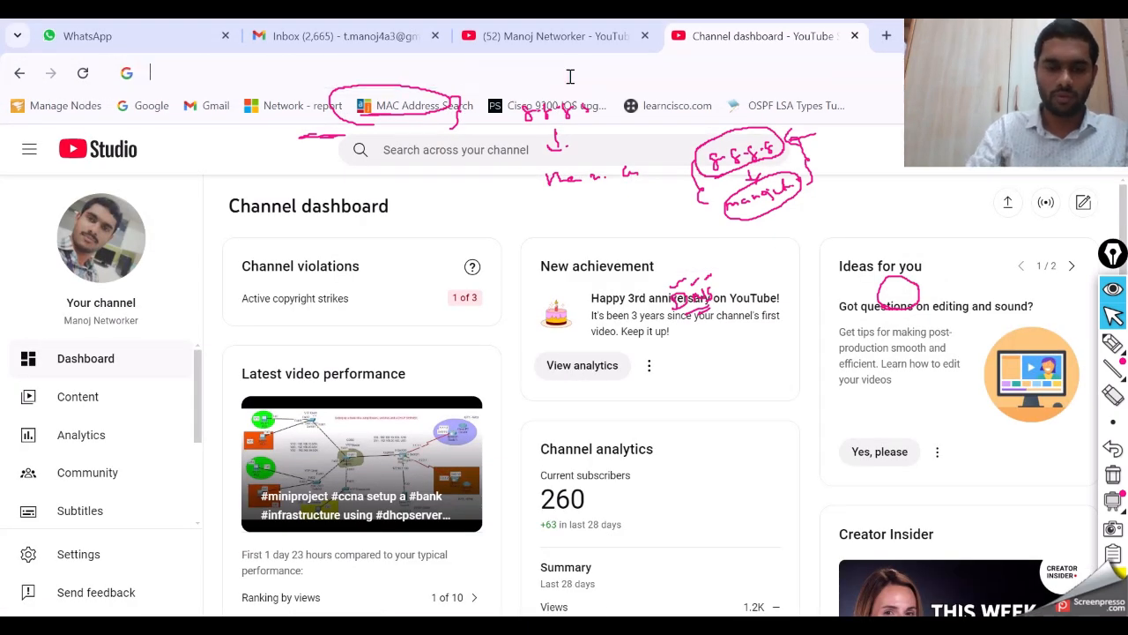
{"action": "type", "text": "ps://8"}
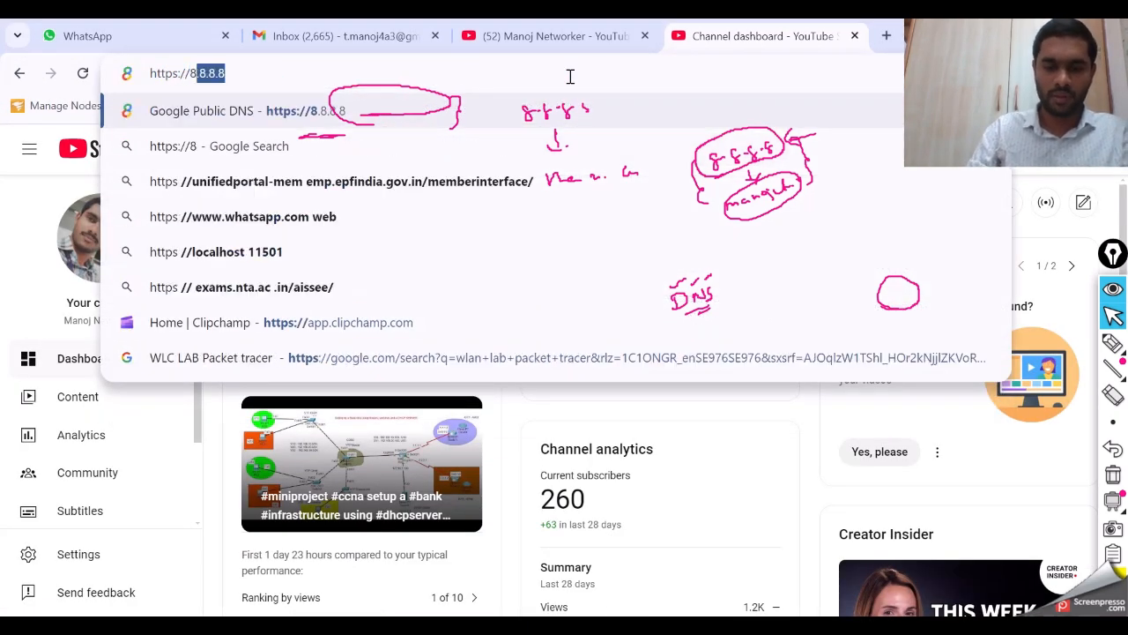
{"action": "type", "text": ".8.8.8"}
{"action": "key", "text": "Return"}
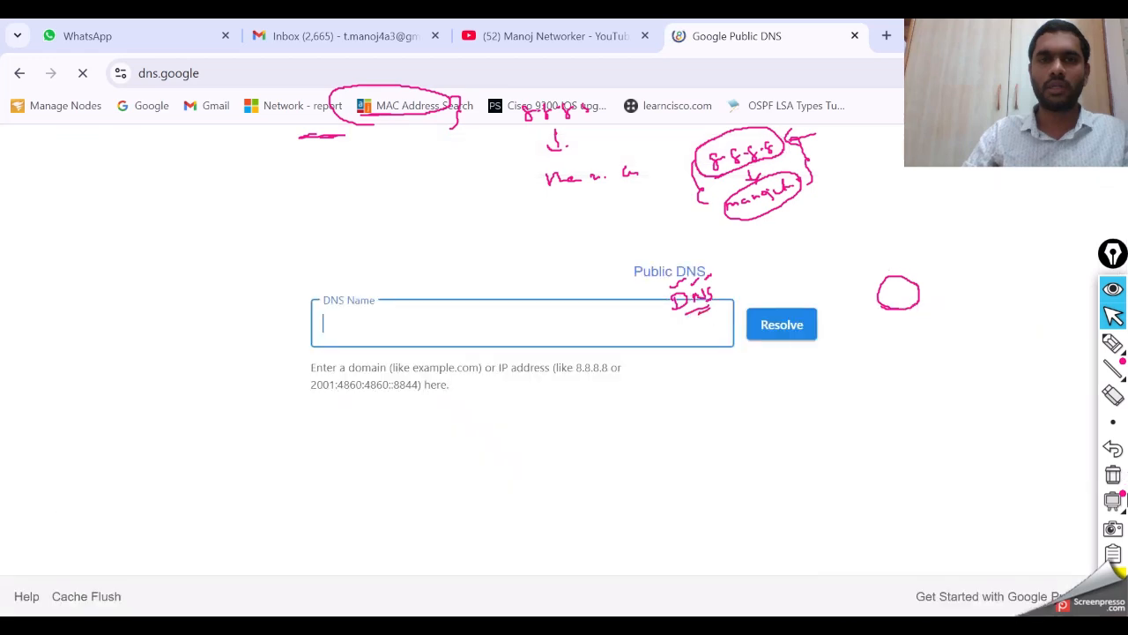
{"action": "left_click", "coordinate": [1115, 482]}
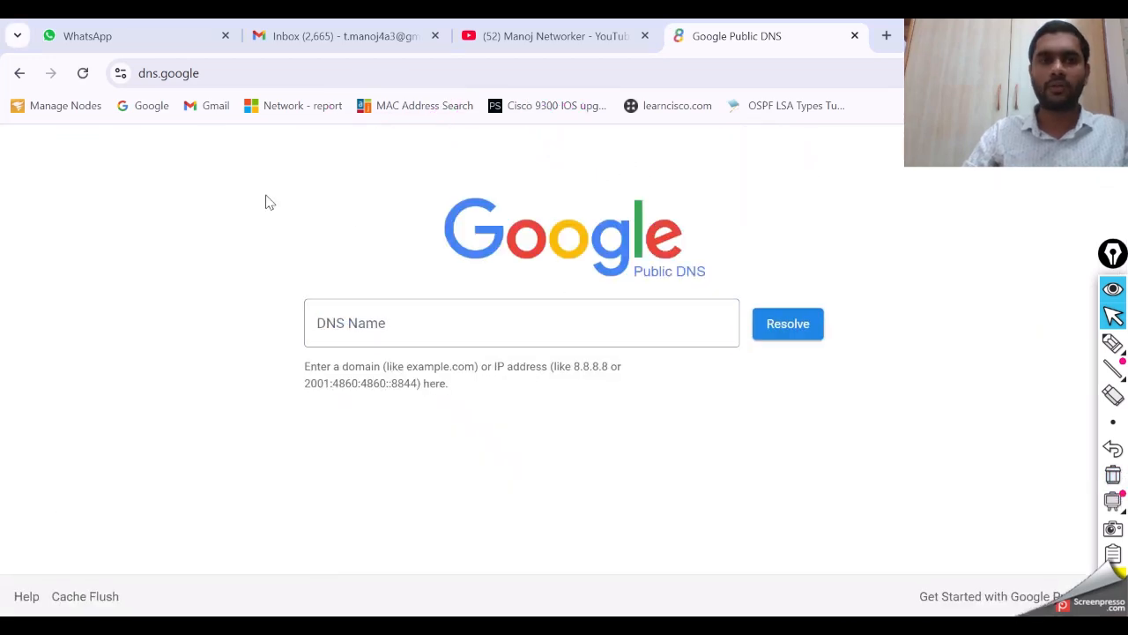
Step: Replace the dns.google web address with just 8.8.8.8 and load the page again
{"action": "left_click_drag", "start_coordinate": [144, 74], "coordinate": [206, 75]}
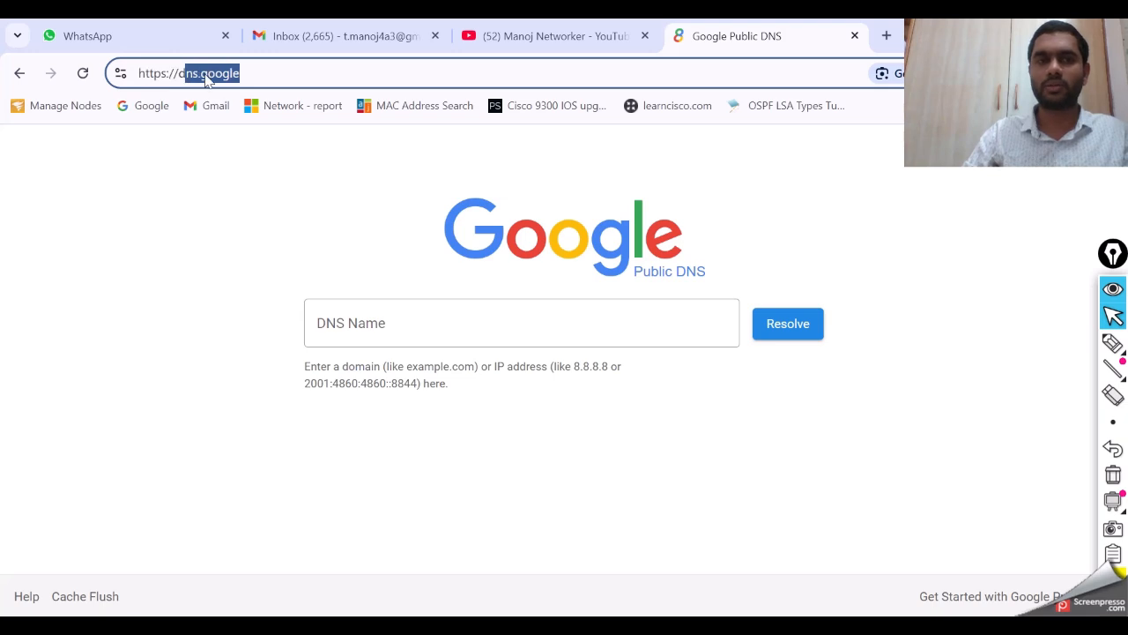
{"action": "left_click", "coordinate": [275, 81]}
{"action": "key", "text": "BackSpace"}
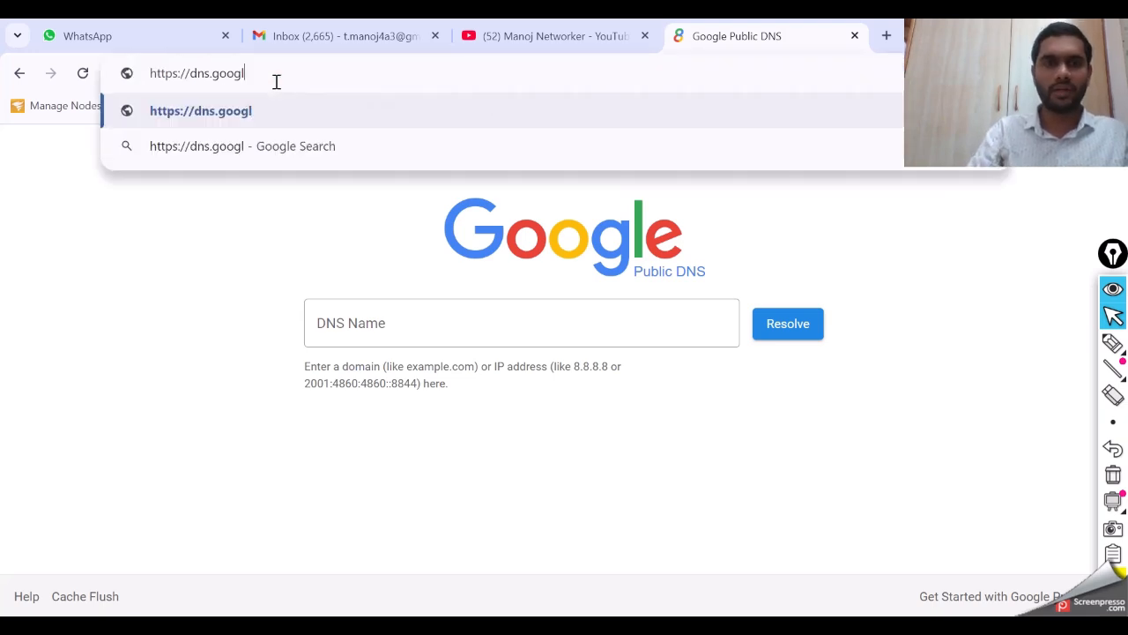
{"action": "key", "text": "BackSpace"}
{"action": "key", "text": "BackSpace"}
{"action": "key", "text": "BackSpace"}
{"action": "key", "text": "BackSpace"}
{"action": "key", "text": "BackSpace"}
{"action": "key", "text": "BackSpace"}
{"action": "key", "text": "BackSpace"}
{"action": "key", "text": "BackSpace"}
{"action": "key", "text": "BackSpace"}
{"action": "key", "text": "BackSpace"}
{"action": "key", "text": "BackSpace"}
{"action": "key", "text": "BackSpace"}
{"action": "key", "text": "BackSpace"}
{"action": "key", "text": "BackSpace"}
{"action": "key", "text": "BackSpace"}
{"action": "key", "text": "BackSpace"}
{"action": "key", "text": "BackSpace"}
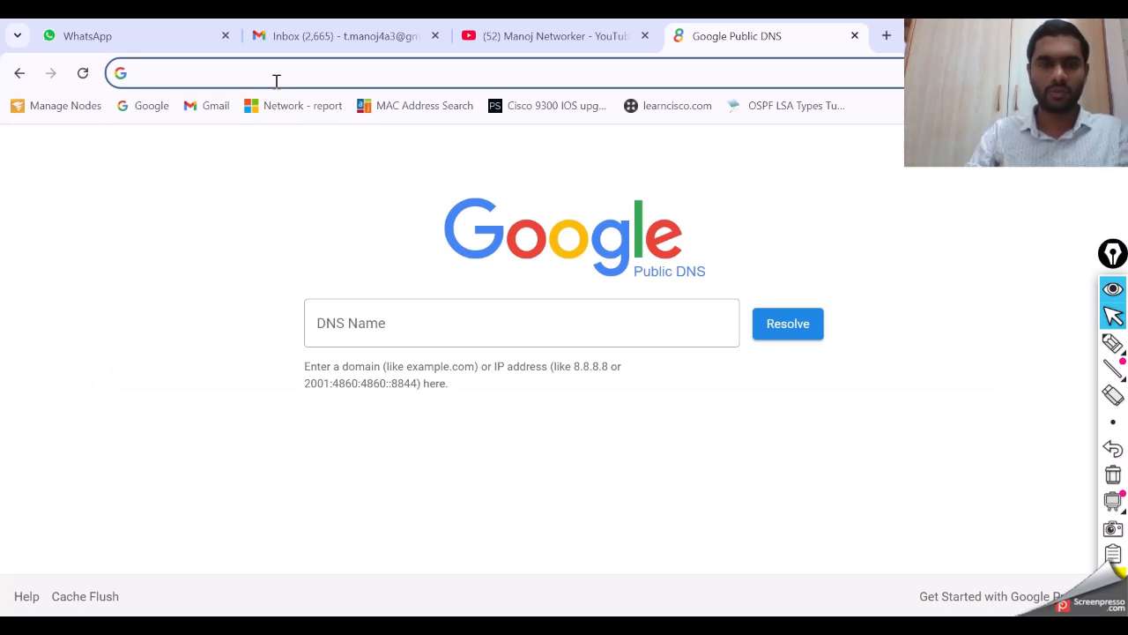
{"action": "type", "text": "8.8.8.8"}
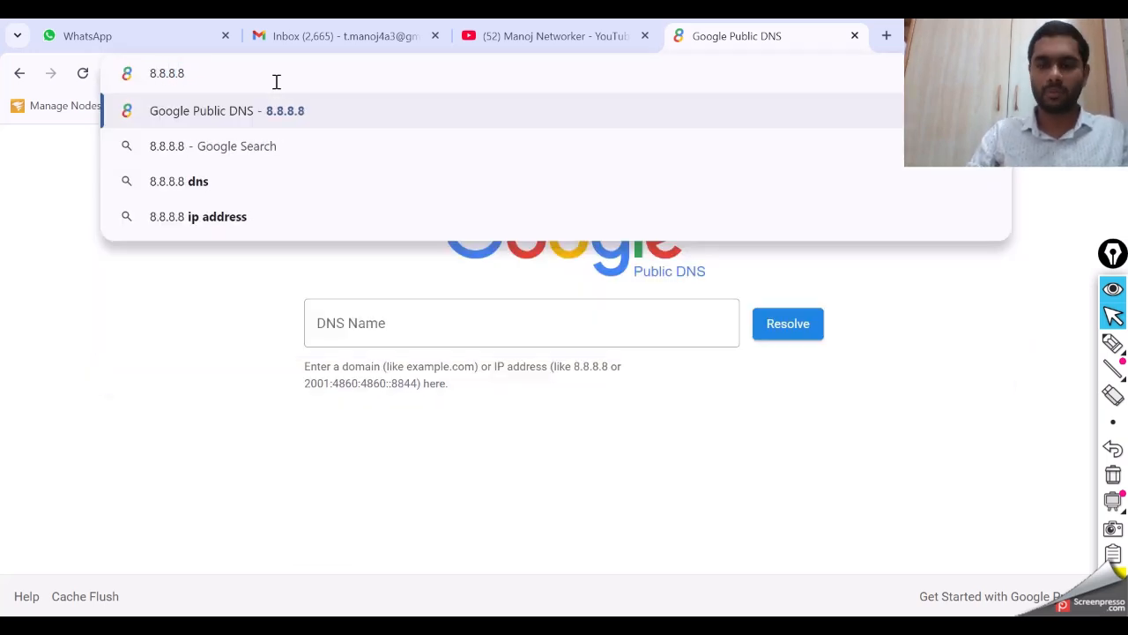
{"action": "key", "text": "Return"}
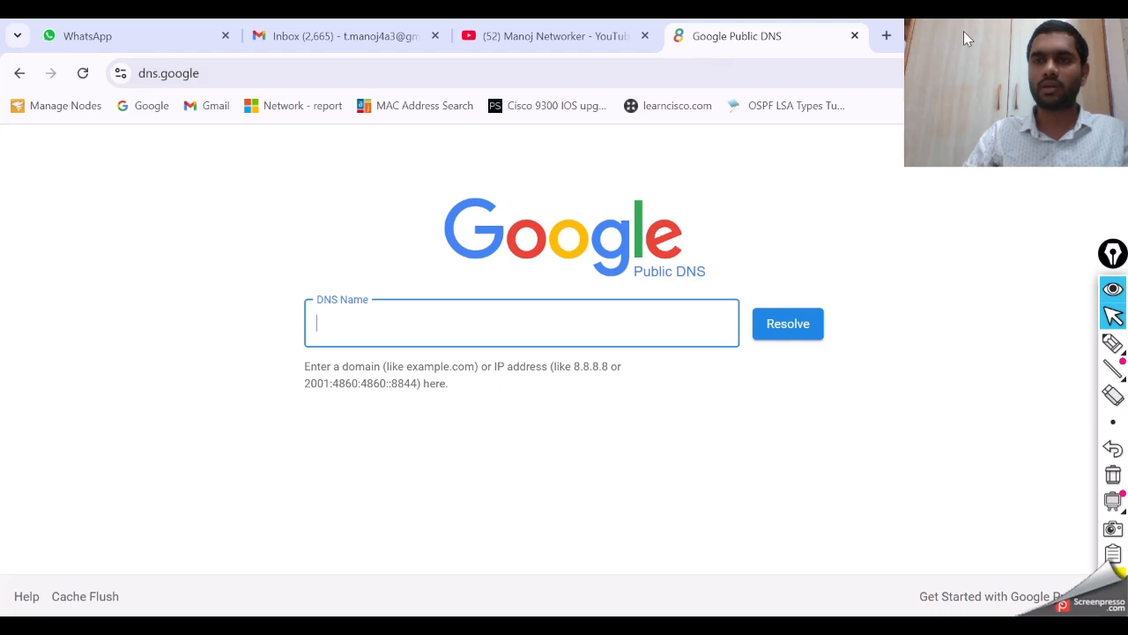
Step: Return to Packet Tracer, handwrite DNS below Server1, tick its 8.8.8.8 label, and write the channel's .com domain beneath it
{"action": "left_click", "coordinate": [1033, 32]}
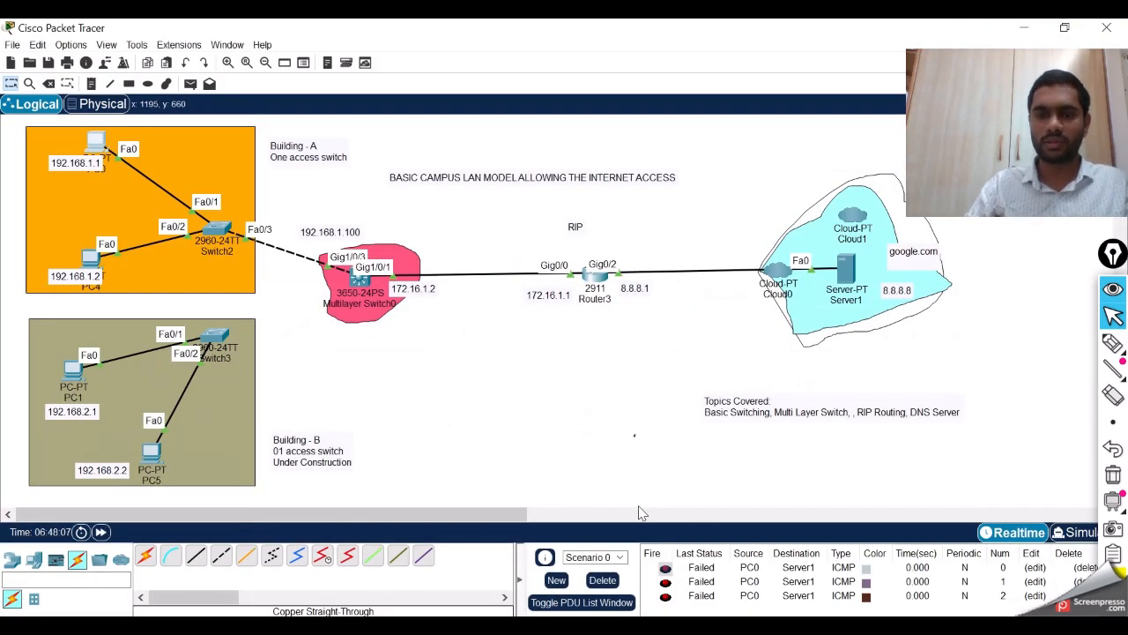
{"action": "left_click_drag", "start_coordinate": [484, 519], "coordinate": [680, 516]}
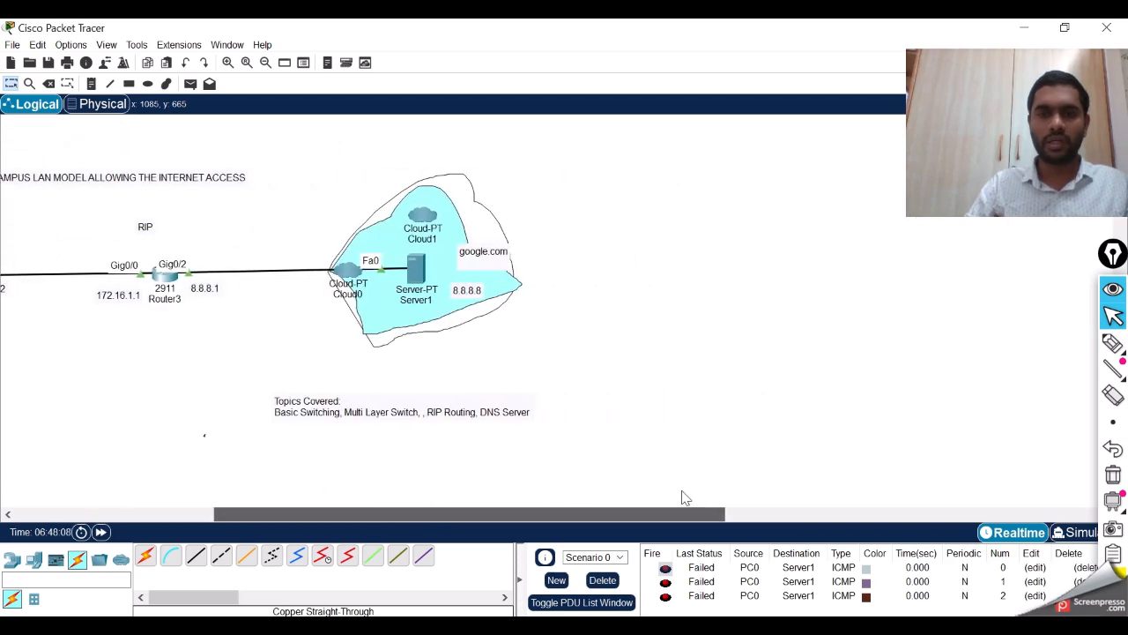
{"action": "left_click", "coordinate": [1112, 343]}
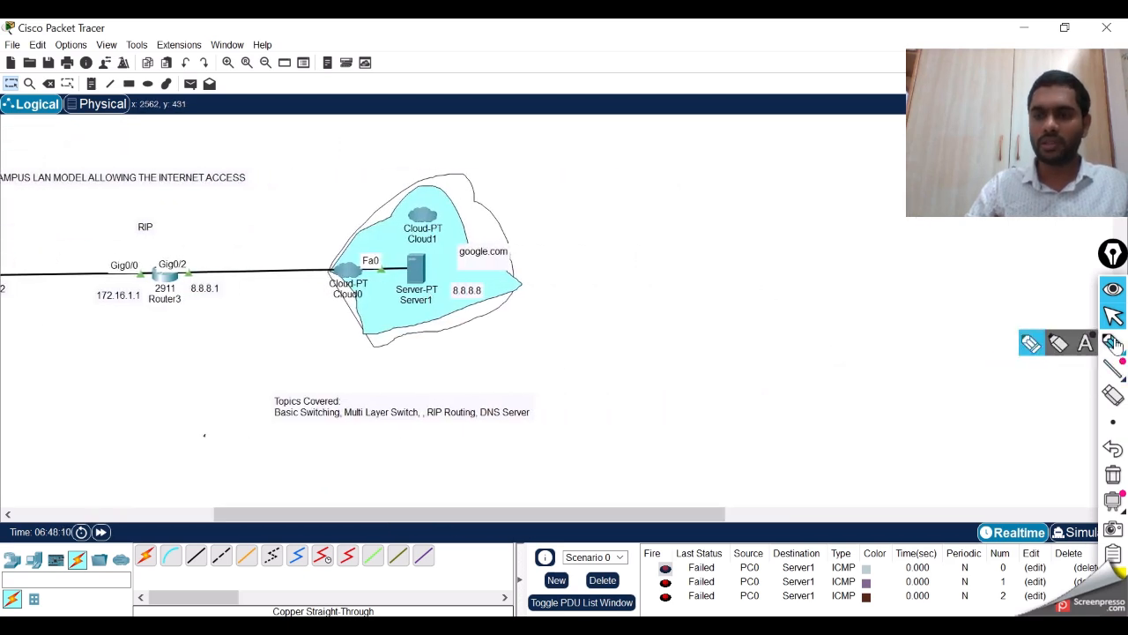
{"action": "left_click", "coordinate": [1029, 347]}
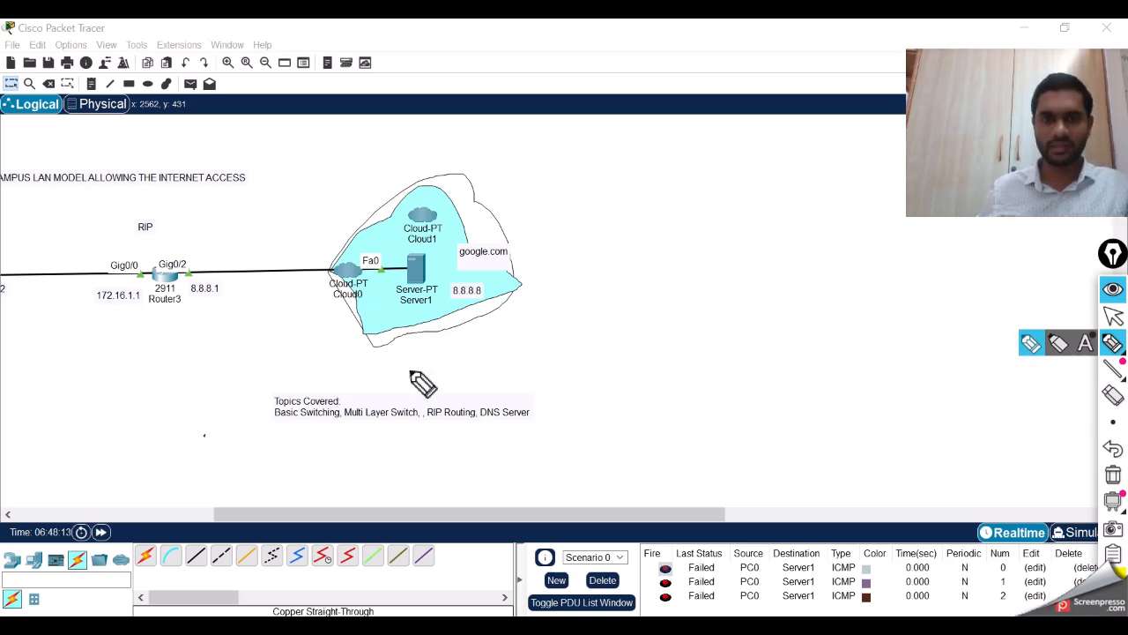
{"action": "mouse_move", "coordinate": [384, 311]}
{"action": "left_mouse_down"}
{"action": "mouse_move", "coordinate": [423, 310]}
{"action": "mouse_move", "coordinate": [408, 326]}
{"action": "left_mouse_up"}
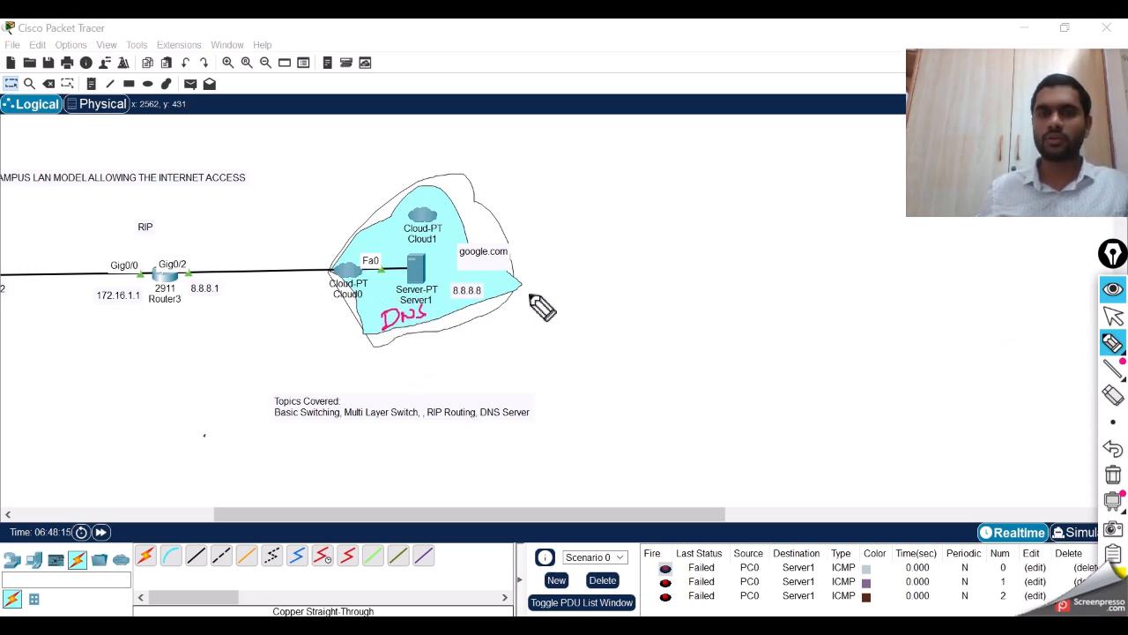
{"action": "left_click", "coordinate": [490, 291]}
{"action": "left_click_drag", "start_coordinate": [490, 291], "coordinate": [506, 279]}
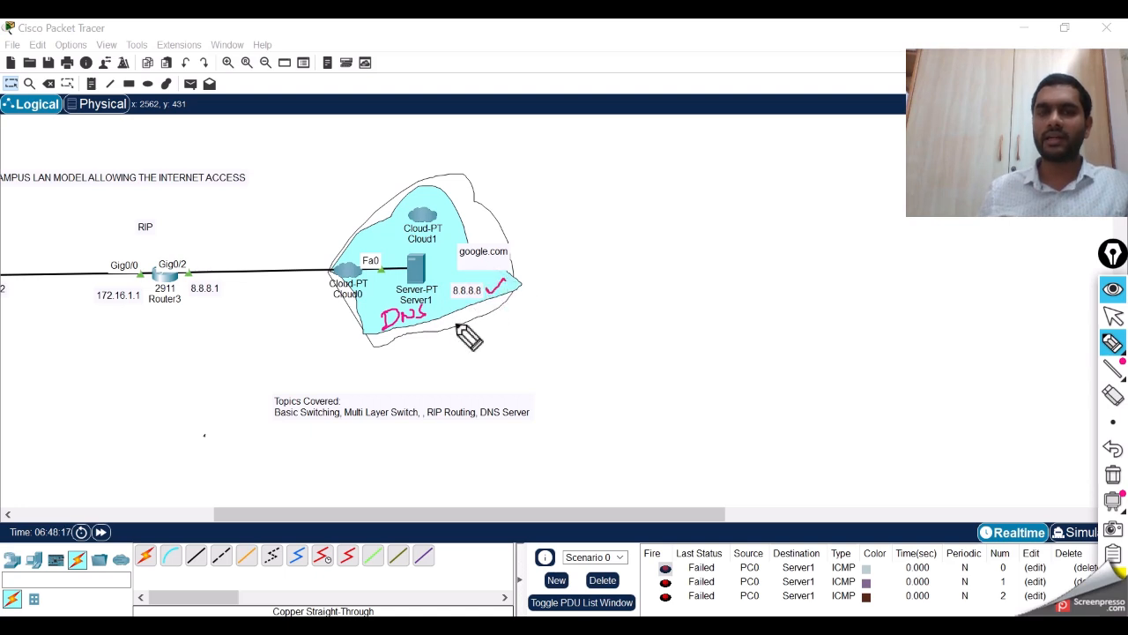
{"action": "mouse_move", "coordinate": [454, 309]}
{"action": "left_mouse_down"}
{"action": "mouse_move", "coordinate": [491, 314]}
{"action": "mouse_move", "coordinate": [511, 298]}
{"action": "mouse_move", "coordinate": [606, 291]}
{"action": "left_mouse_up"}
{"action": "left_click", "coordinate": [562, 302]}
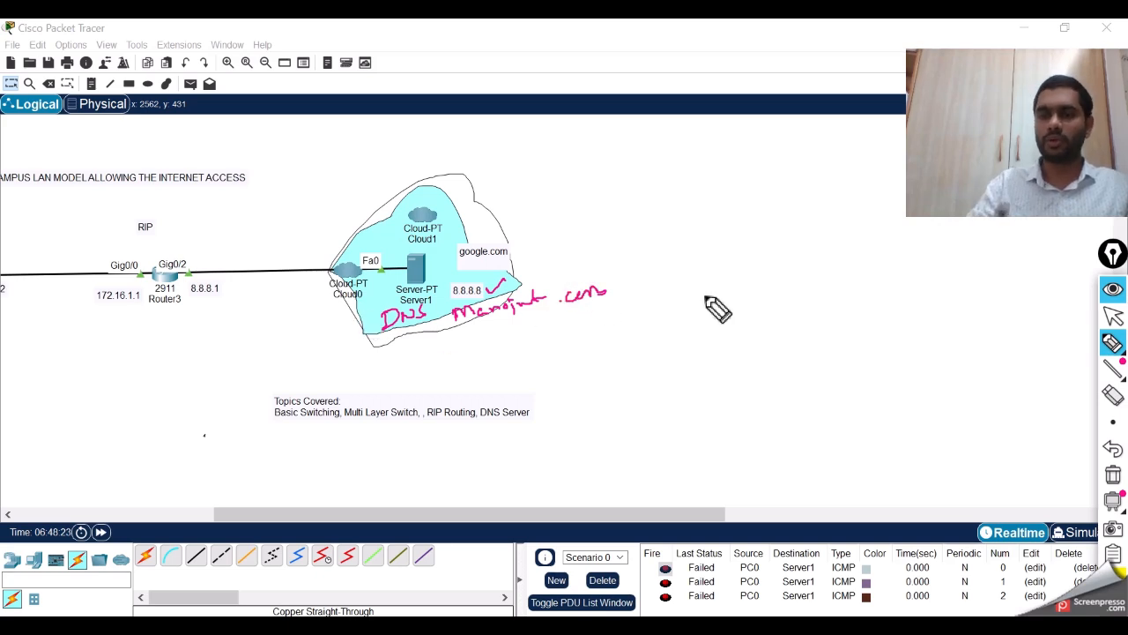
Step: Turn on Server1's DNS service and add an A record mapping the channel's .com domain to 8.8.8.8
{"action": "left_click", "coordinate": [1114, 322]}
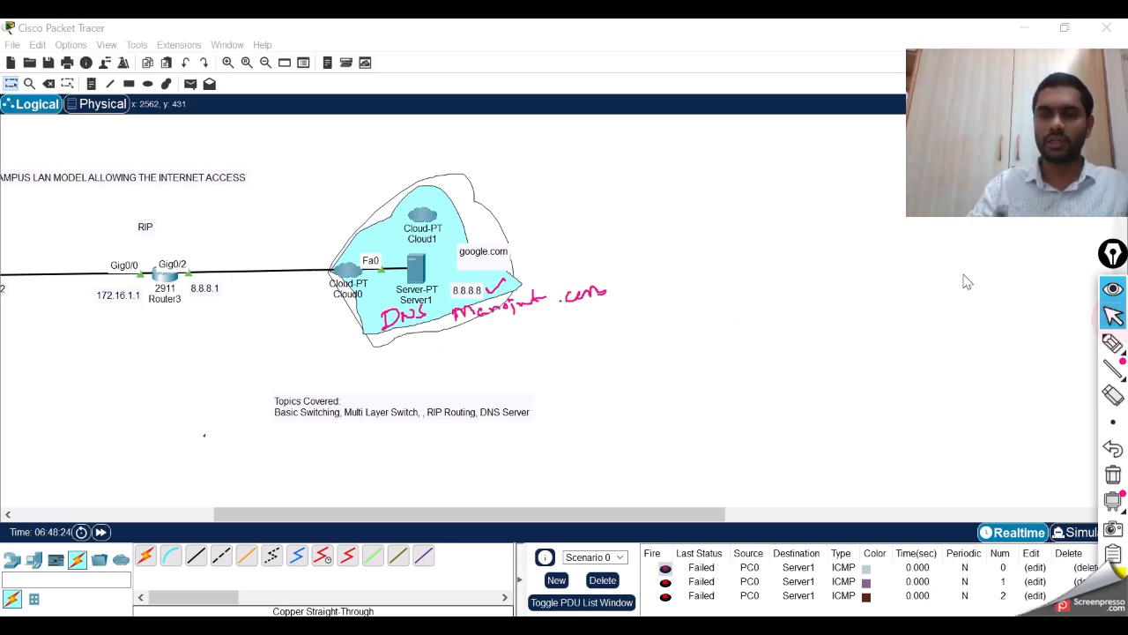
{"action": "left_click", "coordinate": [421, 277]}
{"action": "left_click", "coordinate": [422, 276]}
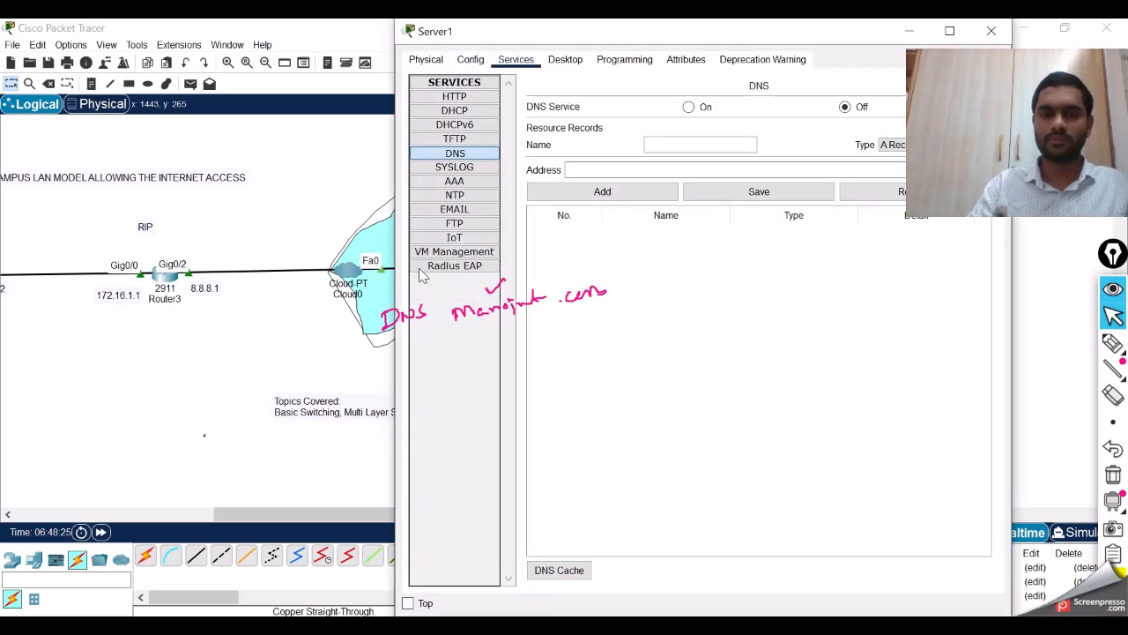
{"action": "left_click_drag", "start_coordinate": [957, 62], "coordinate": [1100, 91]}
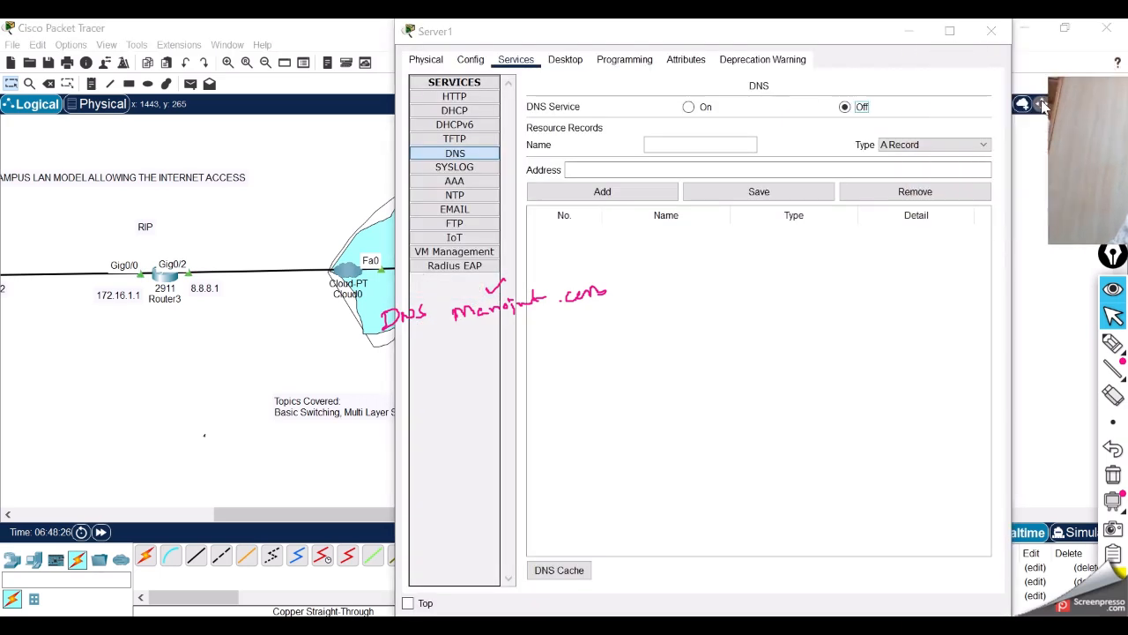
{"action": "left_click", "coordinate": [692, 110]}
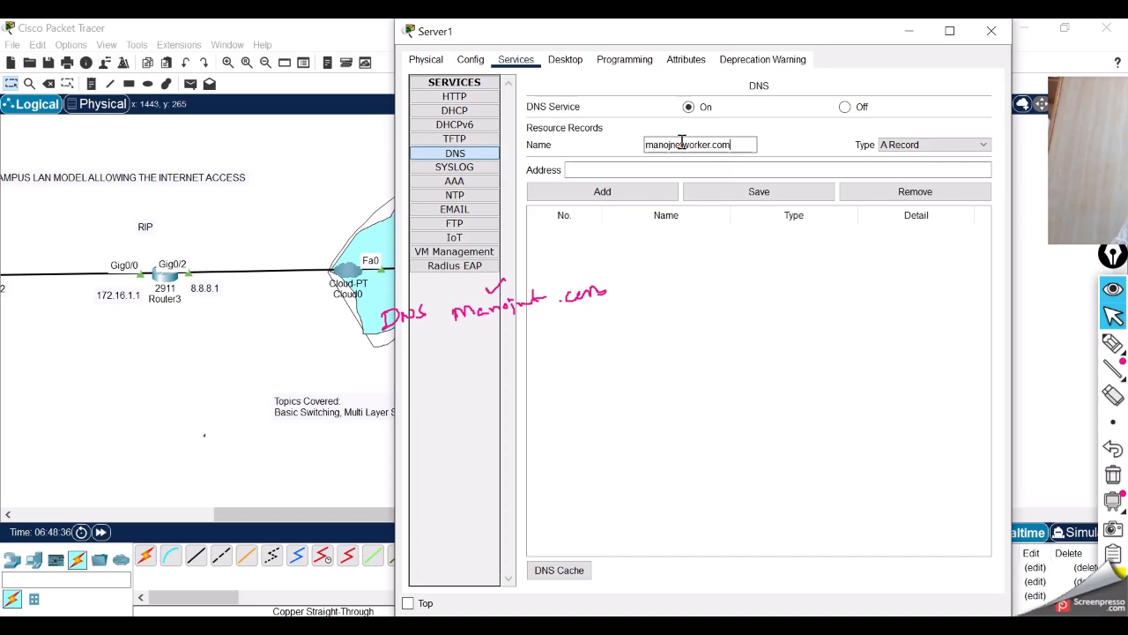
{"action": "left_click", "coordinate": [670, 170]}
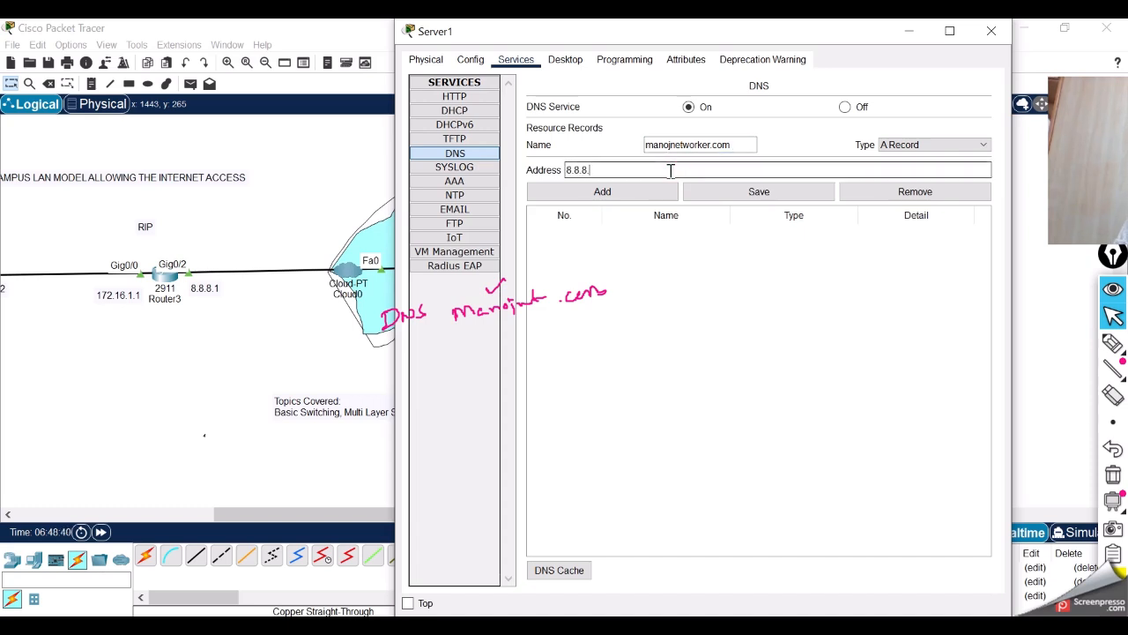
{"action": "type", "text": "8.8.8.8"}
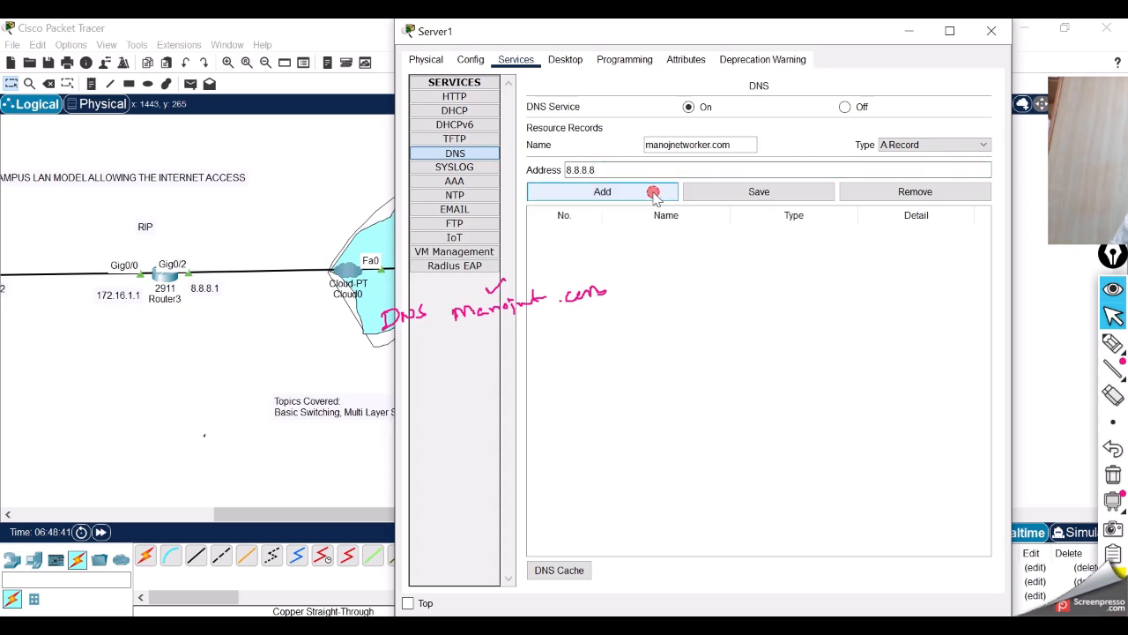
{"action": "left_click", "coordinate": [650, 190]}
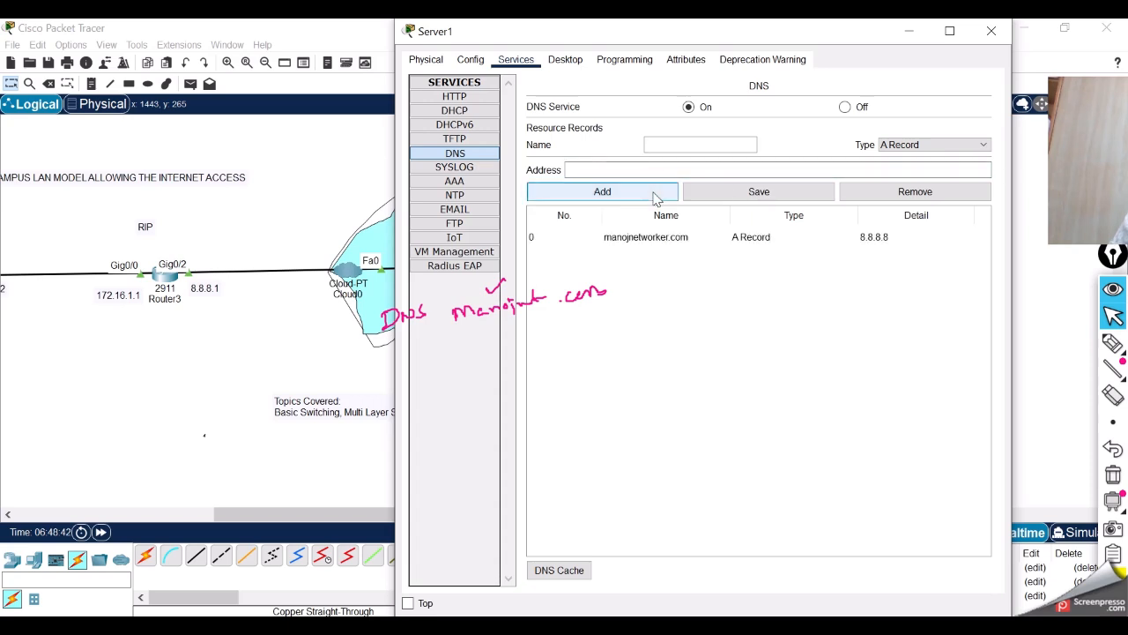
Step: Add a second A record on Server1 mapping google.com to 8.8.8.8 and save the DNS records
{"action": "left_click", "coordinate": [687, 146]}
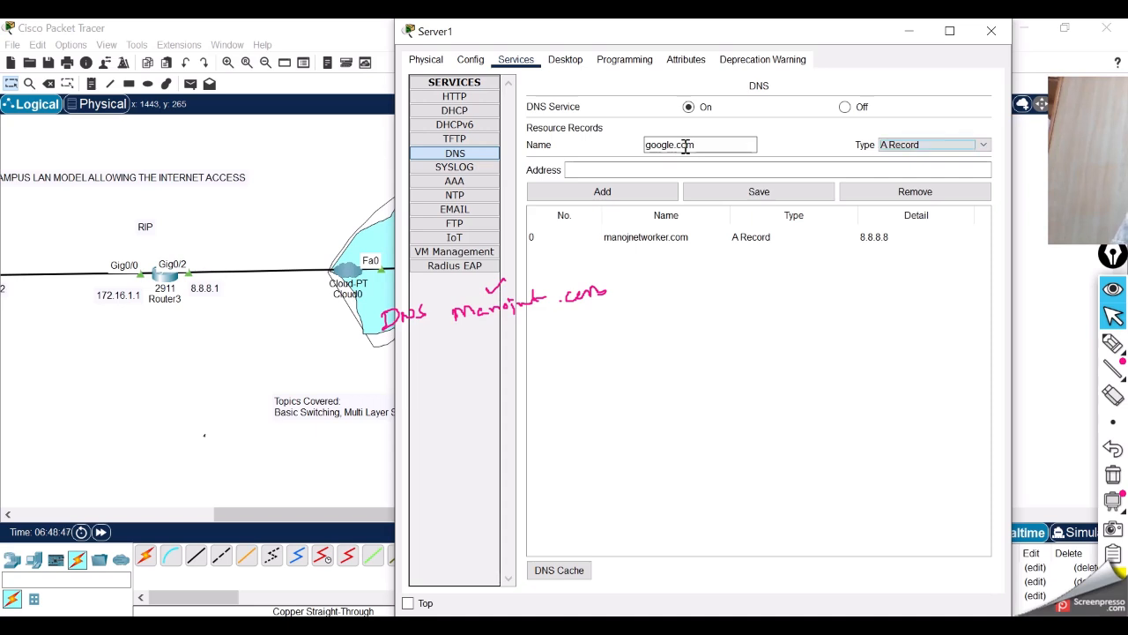
{"action": "left_click", "coordinate": [670, 169]}
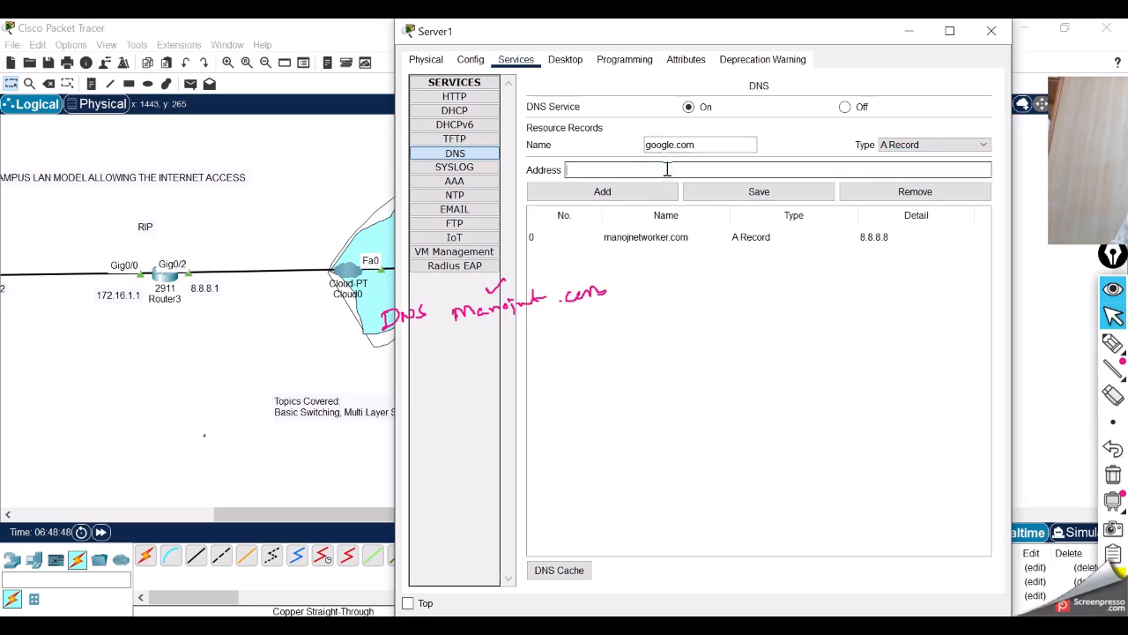
{"action": "left_click", "coordinate": [627, 191]}
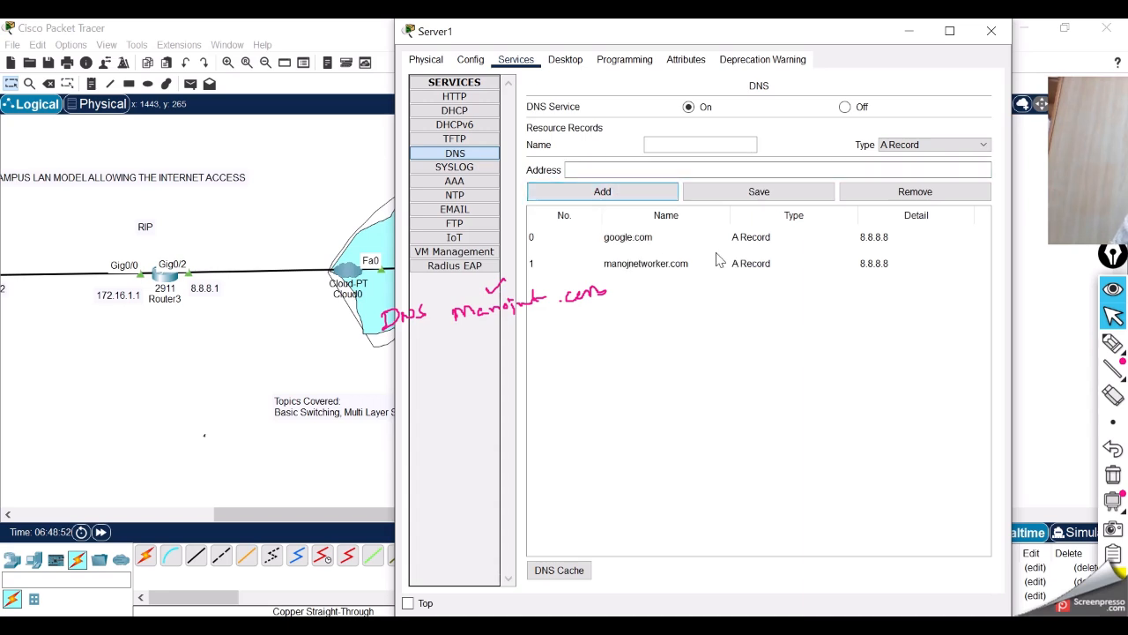
{"action": "left_click", "coordinate": [987, 45]}
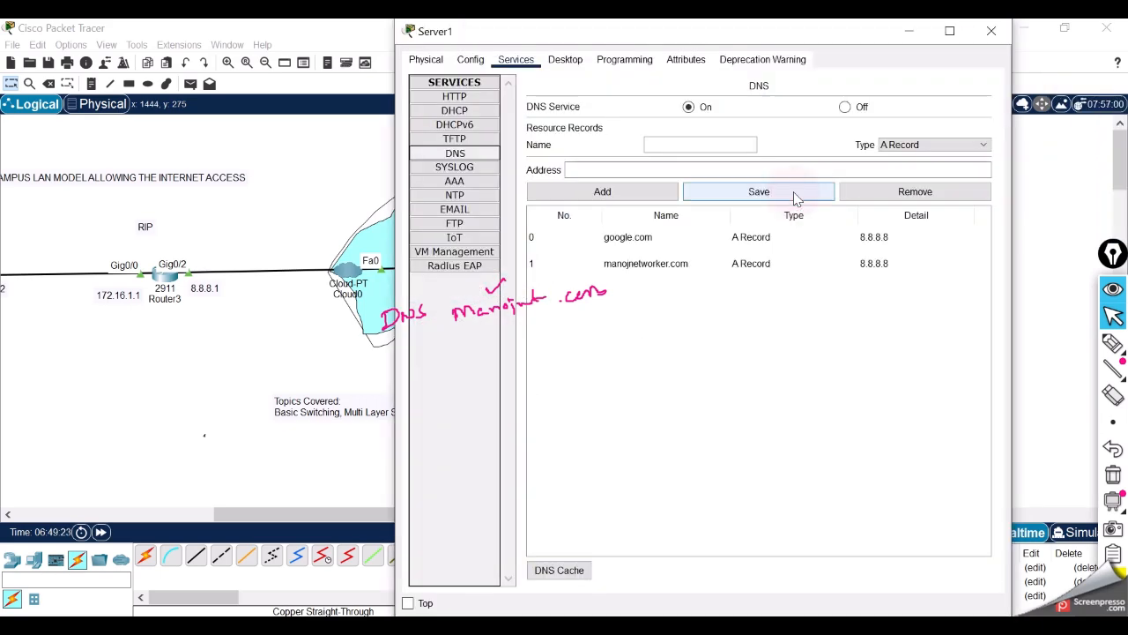
{"action": "left_click", "coordinate": [795, 196]}
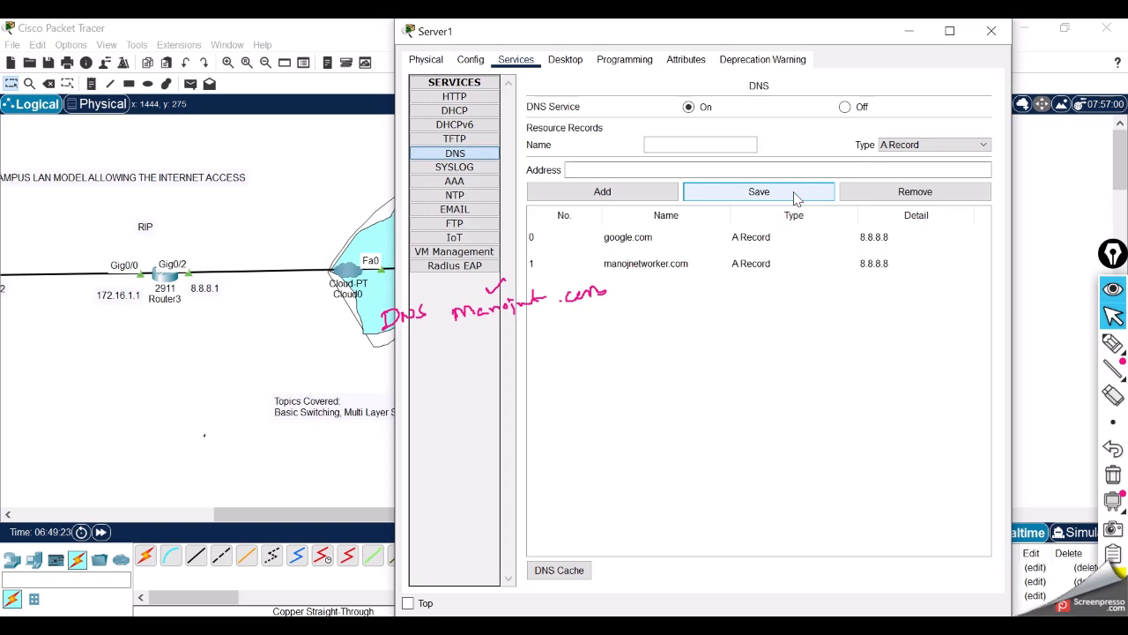
Step: Minimize Server1's window and clear all pen annotations from the topology
{"action": "left_click", "coordinate": [912, 34]}
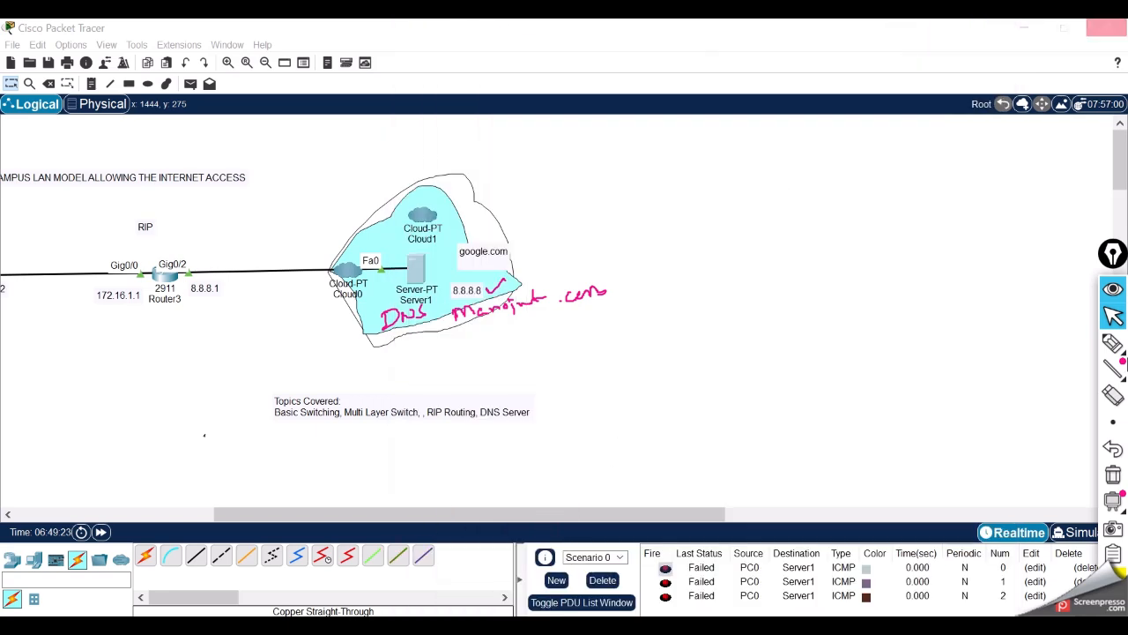
{"action": "left_click", "coordinate": [1112, 368]}
{"action": "left_click", "coordinate": [1110, 476]}
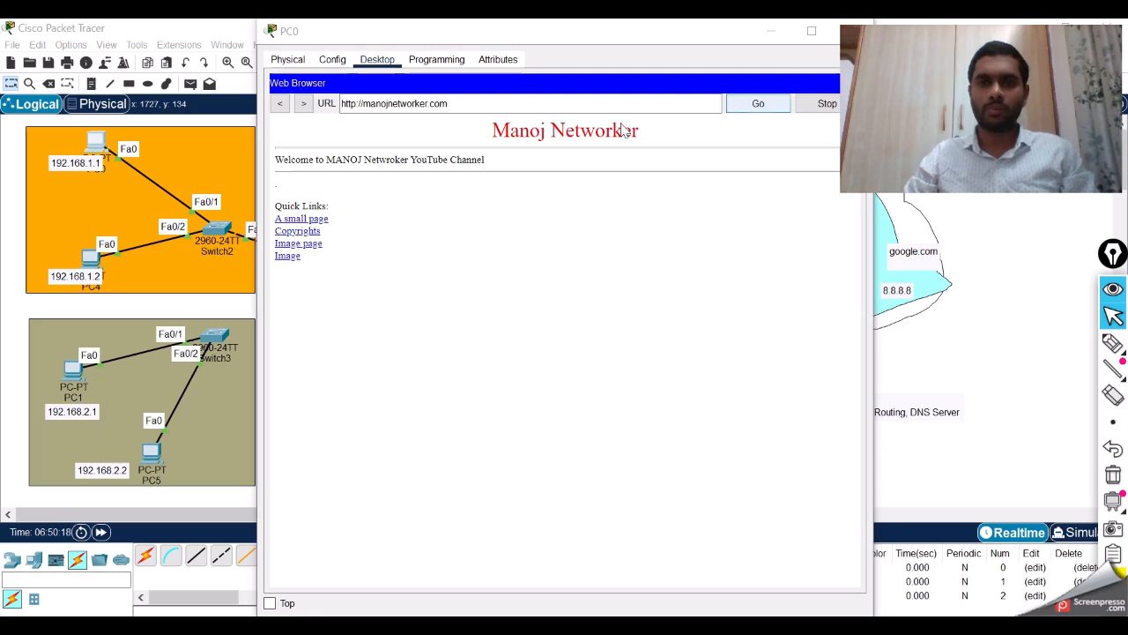
Step: Highlight the domain in PC0's browser address and the loaded page's heading, and minimize PC0's window
{"action": "left_click_drag", "start_coordinate": [456, 104], "coordinate": [363, 103]}
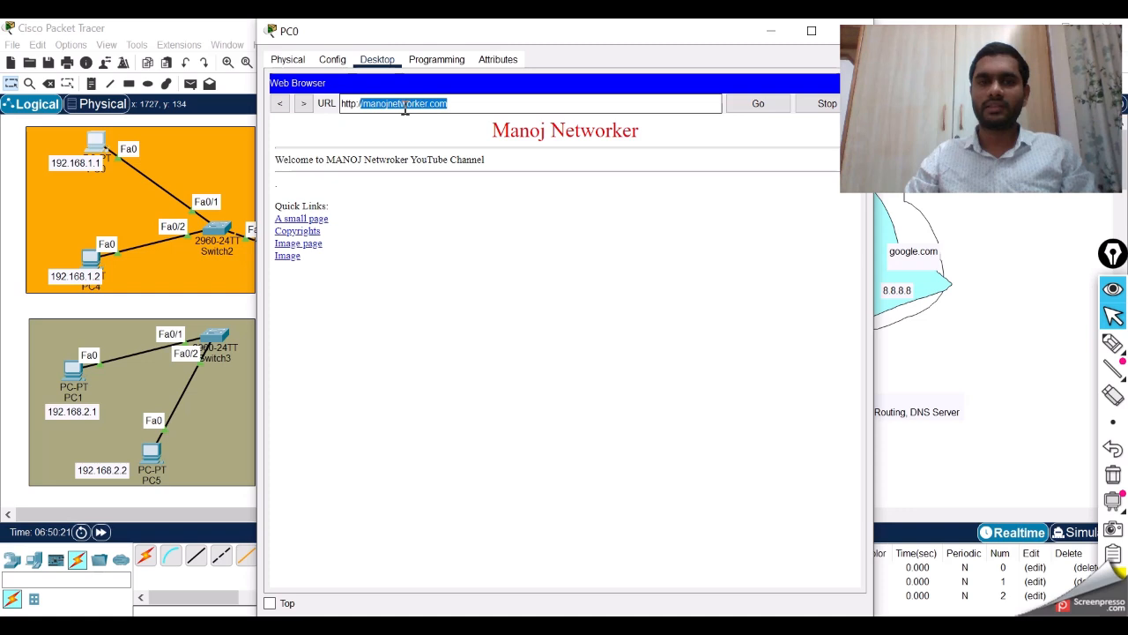
{"action": "left_click_drag", "start_coordinate": [638, 132], "coordinate": [495, 131]}
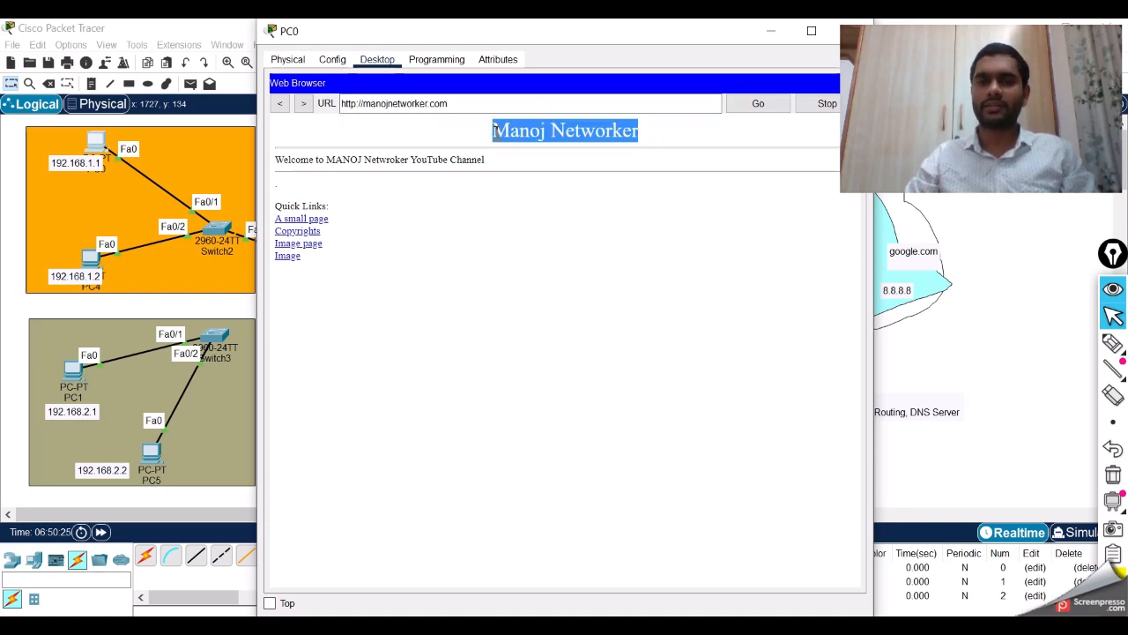
{"action": "left_click", "coordinate": [770, 29]}
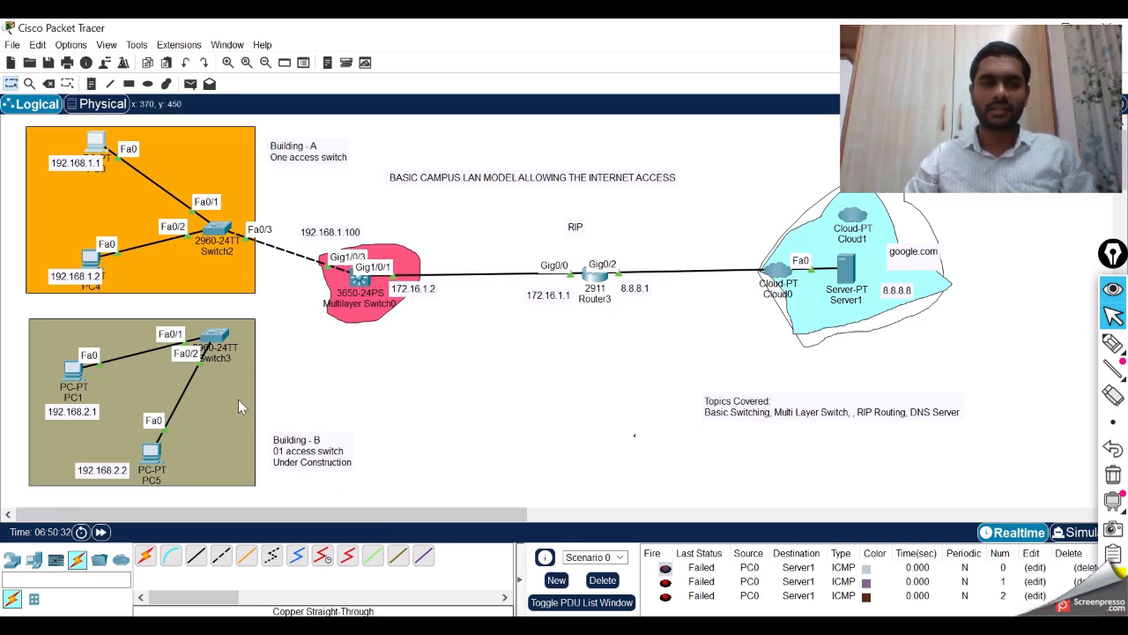
Step: Connect Switch3's GigabitEthernet0/1 to Multilayer Switch0's GigabitEthernet1/0/2 with a copper straight-through cable
{"action": "left_click", "coordinate": [192, 562]}
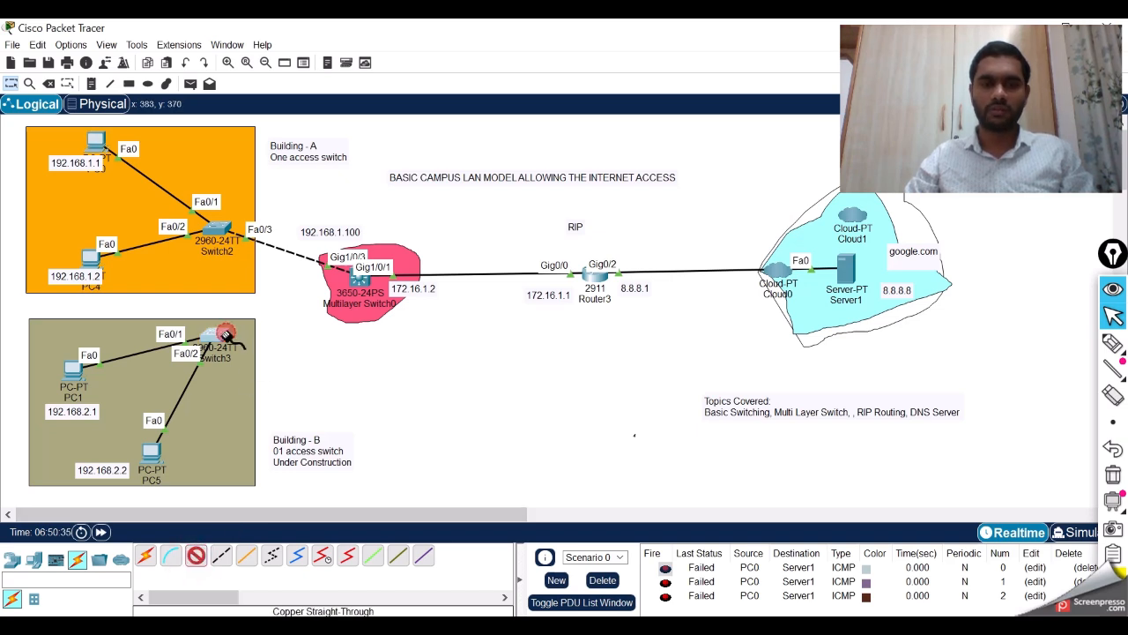
{"action": "left_click", "coordinate": [220, 333]}
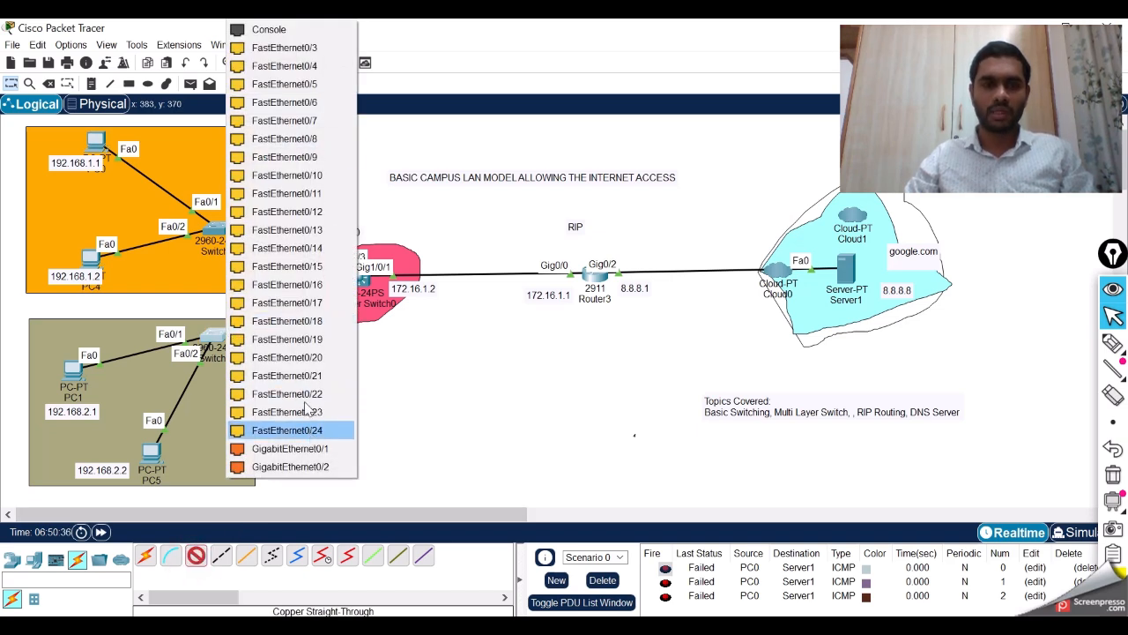
{"action": "left_click", "coordinate": [304, 448]}
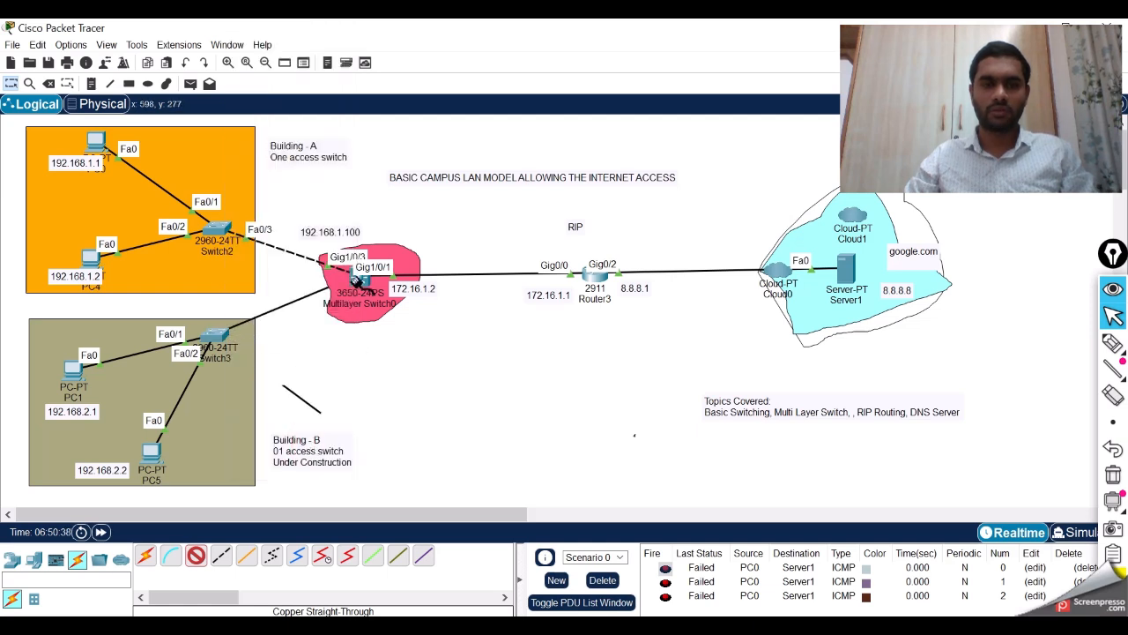
{"action": "left_click", "coordinate": [359, 277]}
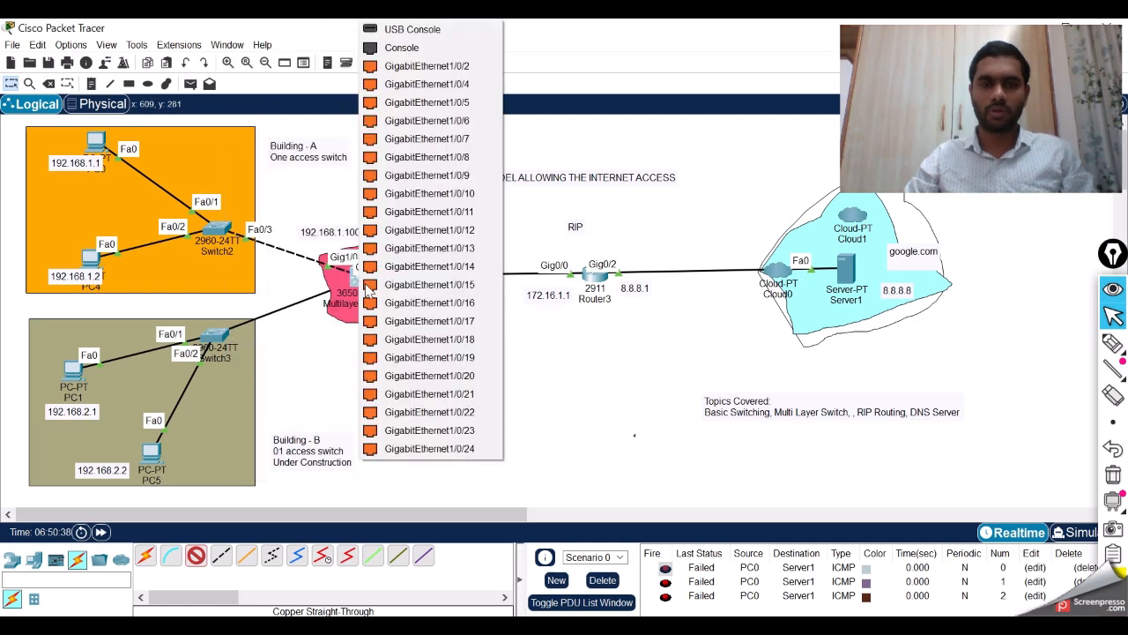
{"action": "left_click", "coordinate": [470, 66]}
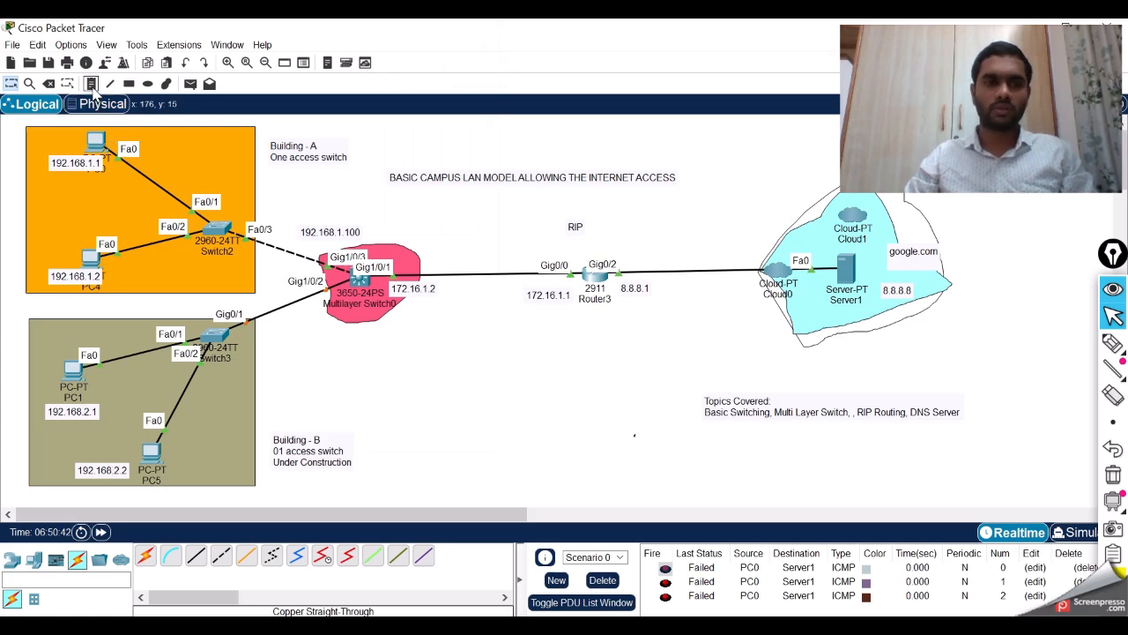
Step: Place a 192.168.2.100 text note below Multilayer Switch0 and return to the selection tool
{"action": "left_click", "coordinate": [90, 83]}
{"action": "left_click", "coordinate": [321, 333]}
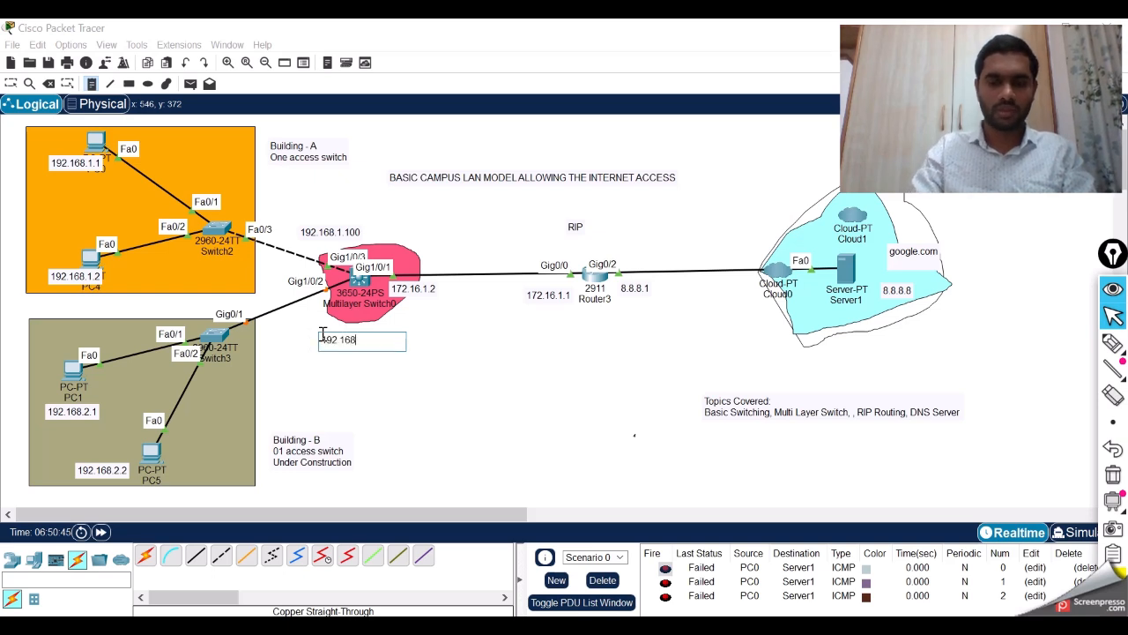
{"action": "type", "text": "192.168.2.100"}
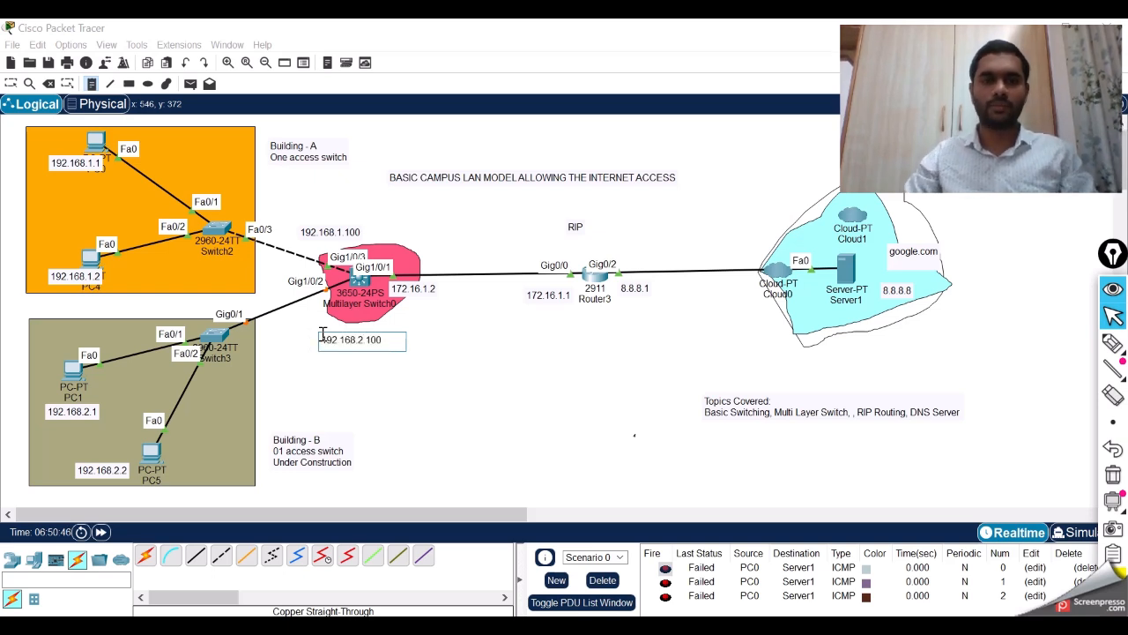
{"action": "left_click", "coordinate": [9, 84]}
Step: Open Multilayer Switch0's command line, position its window clear of the switches, and enter global configuration mode with config t
{"action": "left_click", "coordinate": [360, 280]}
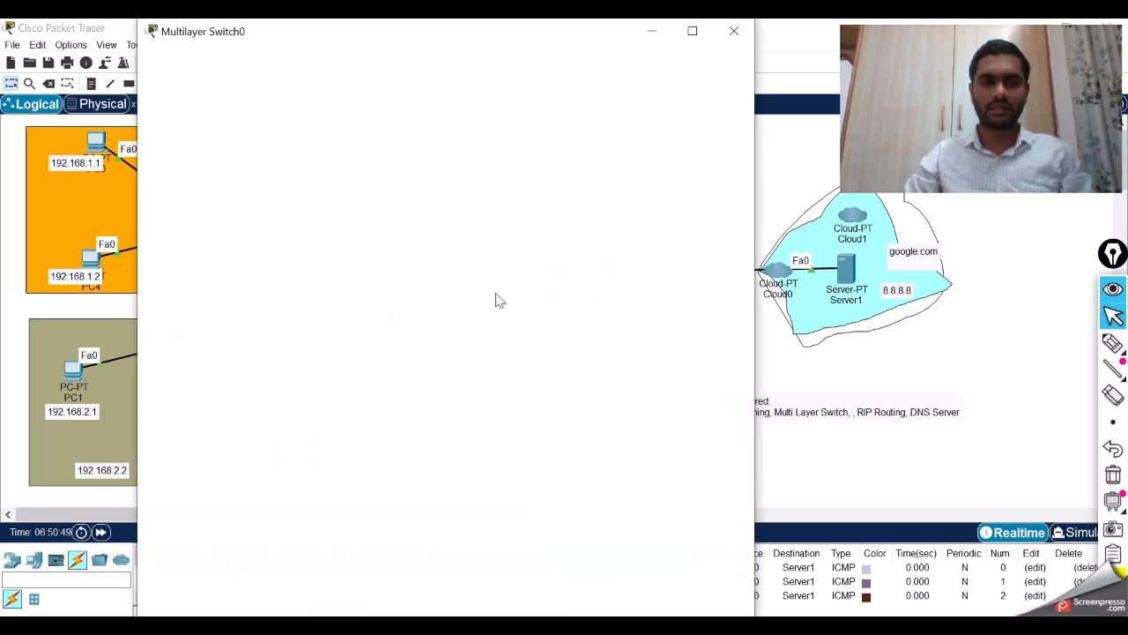
{"action": "left_click_drag", "start_coordinate": [414, 35], "coordinate": [856, 62]}
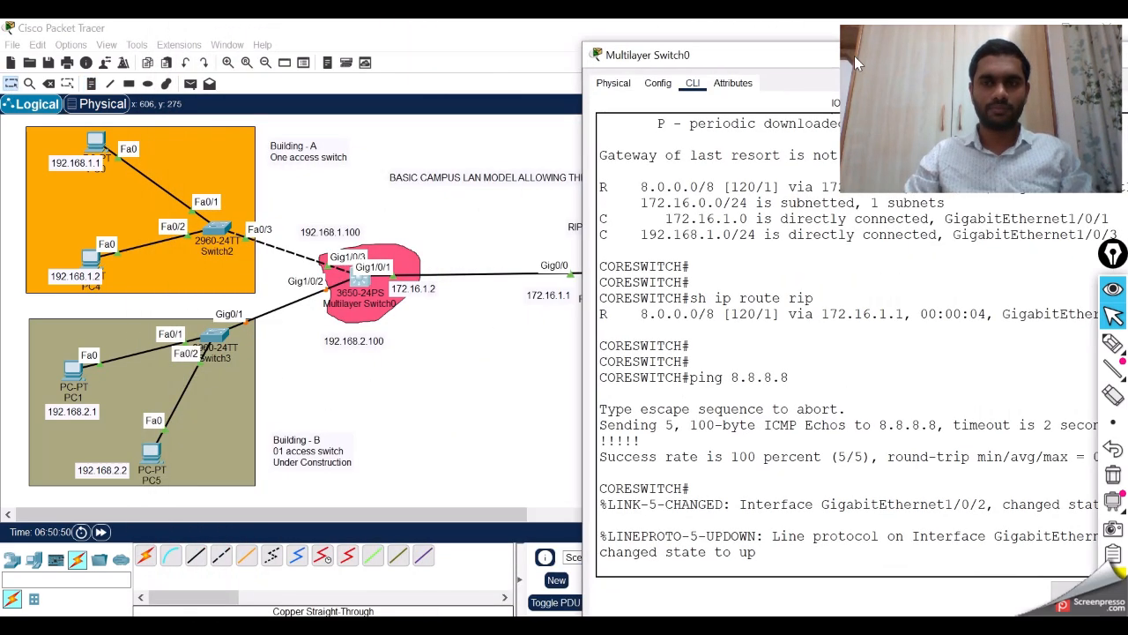
{"action": "key", "text": "Return"}
{"action": "key", "text": "Return"}
{"action": "key", "text": "Return"}
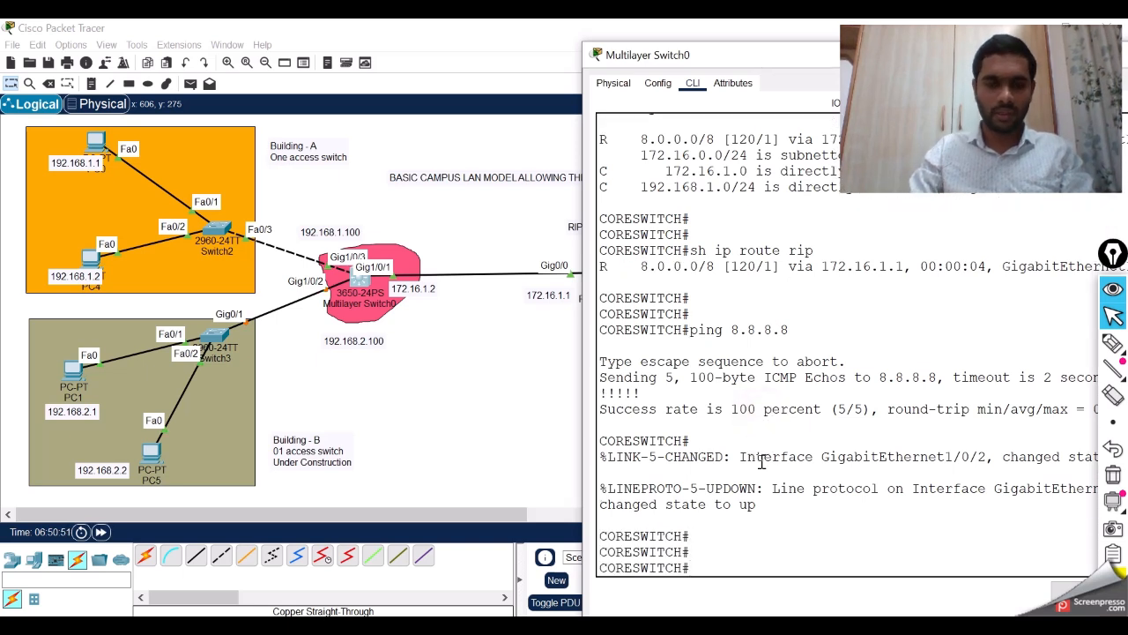
{"action": "type", "text": "config t"}
{"action": "key", "text": "Return"}
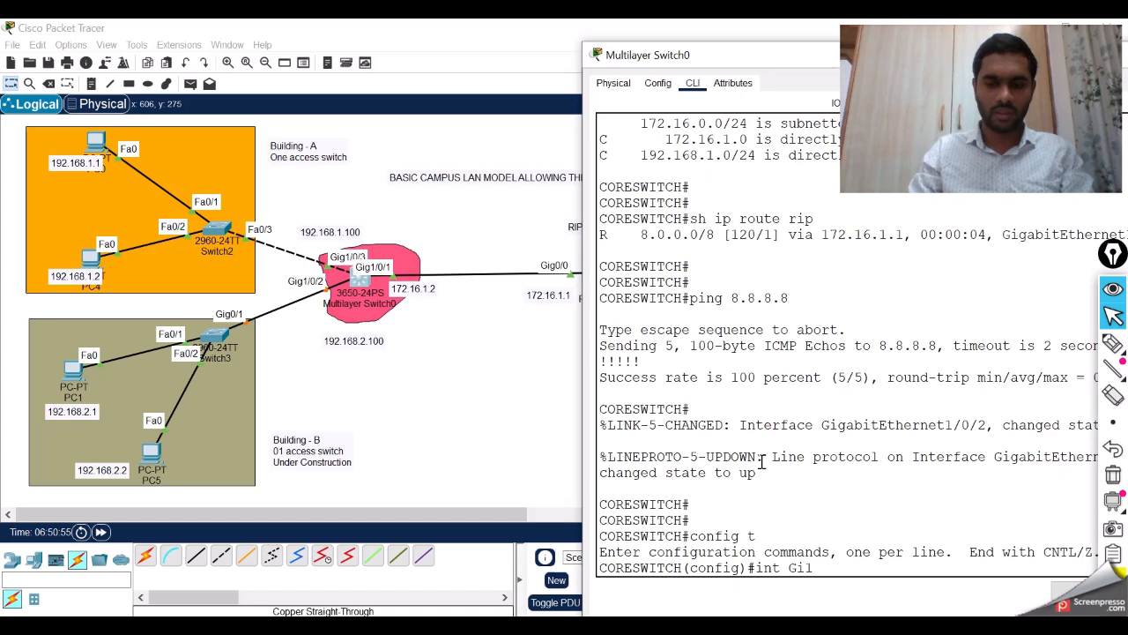
Step: Enter the configuration of interface Gi1/0/2 on the core switch and enable it with no sh
{"action": "type", "text": "int Gi1/0/2"}
{"action": "key", "text": "Return"}
{"action": "key", "text": "Return"}
{"action": "type", "text": "no "}
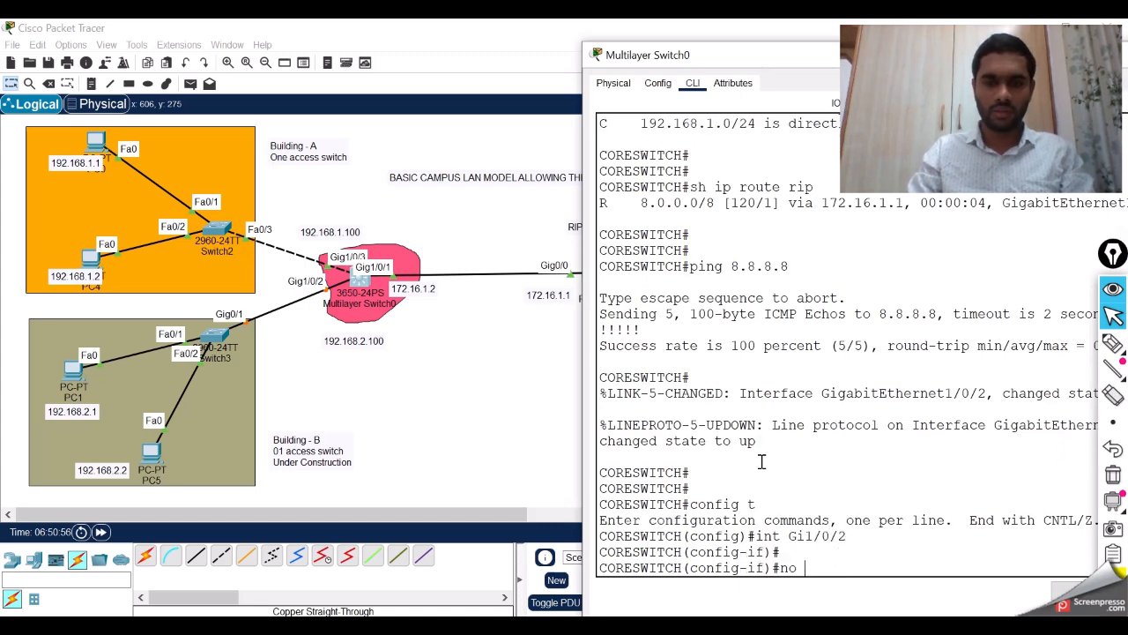
{"action": "type", "text": "sh"}
{"action": "key", "text": "Return"}
{"action": "key", "text": "Return"}
{"action": "key", "text": "Return"}
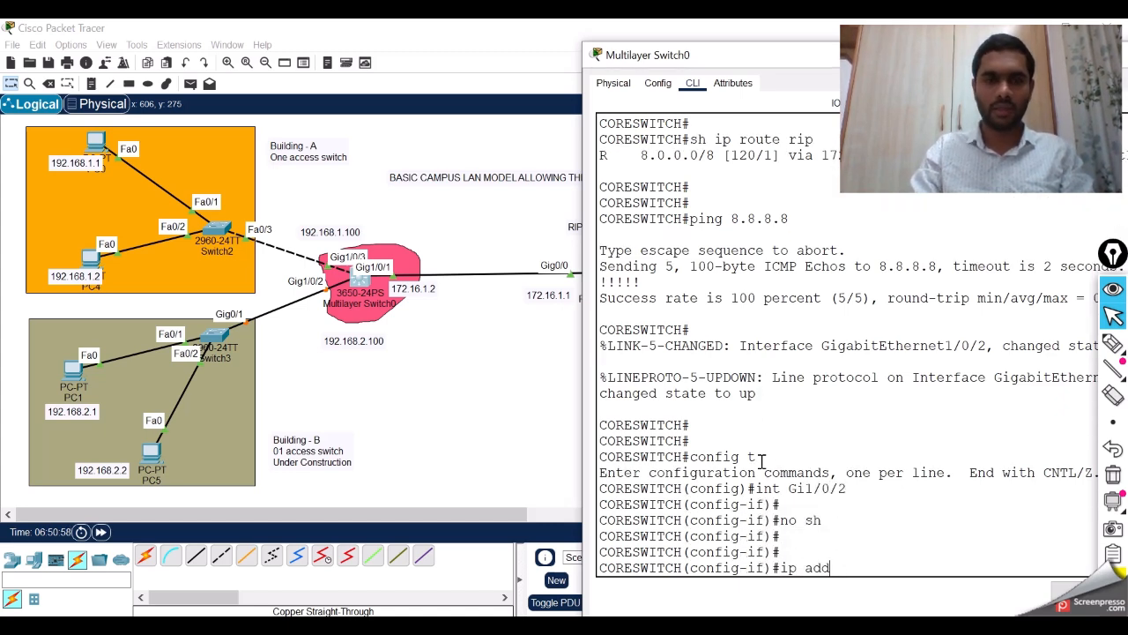
{"action": "type", "text": "ip add"}
{"action": "key", "text": "Tab"}
{"action": "key", "text": "BackSpace"}
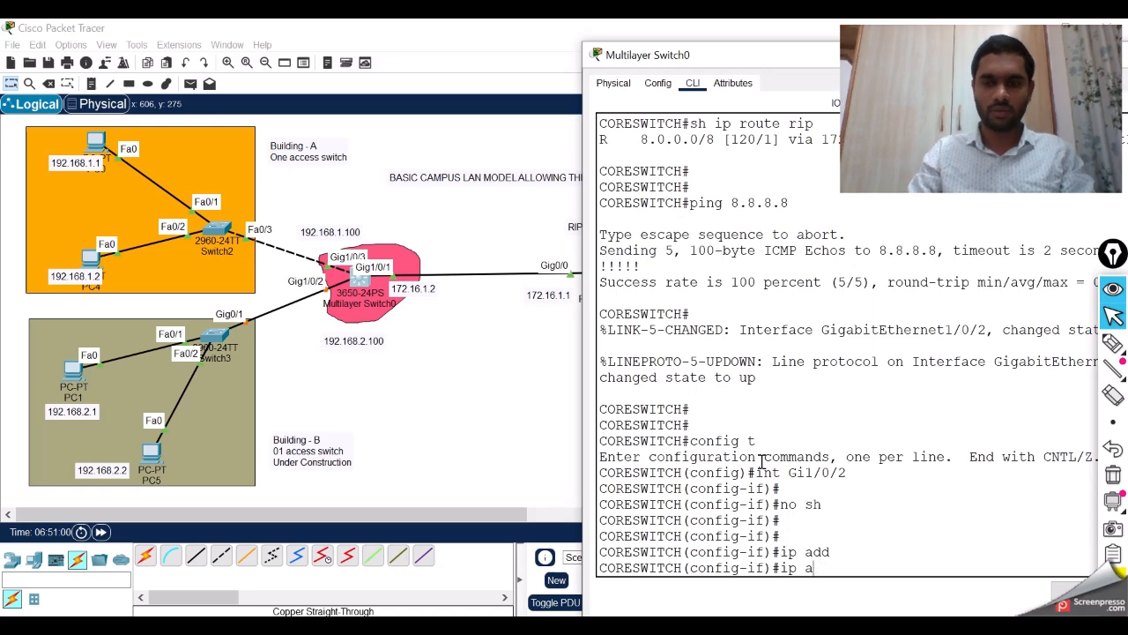
Step: Make interface Gi1/0/2 a routed port with the no switchport command
{"action": "type", "text": "no swi"}
{"action": "key", "text": "Tab"}
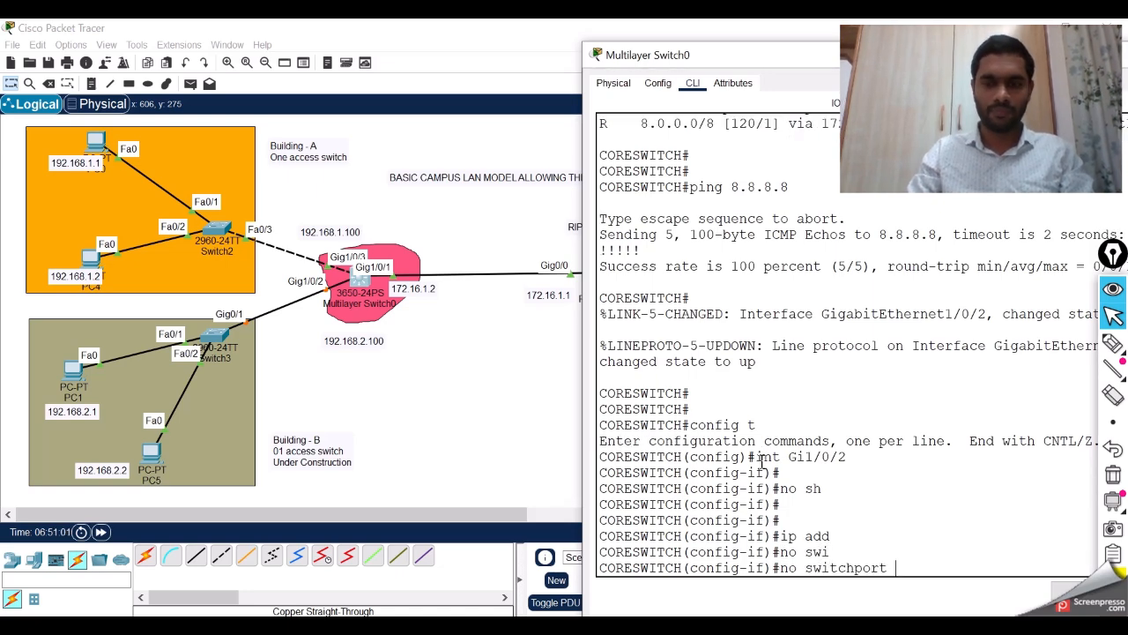
{"action": "key", "text": "Return"}
{"action": "key", "text": "Return"}
{"action": "key", "text": "Return"}
Step: Assign IP address 192.168.2.100 with mask 255.255.255.0 to interface Gi1/0/2 and exit to global configuration mode
{"action": "type", "text": "ip a"}
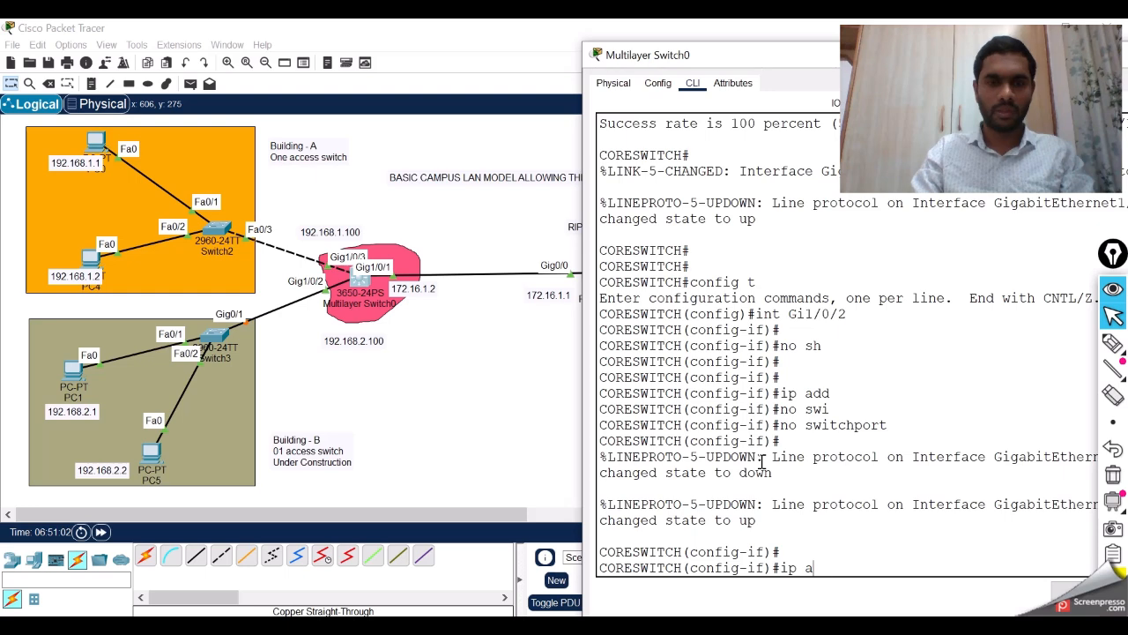
{"action": "type", "text": "dd"}
{"action": "key", "text": "Tab"}
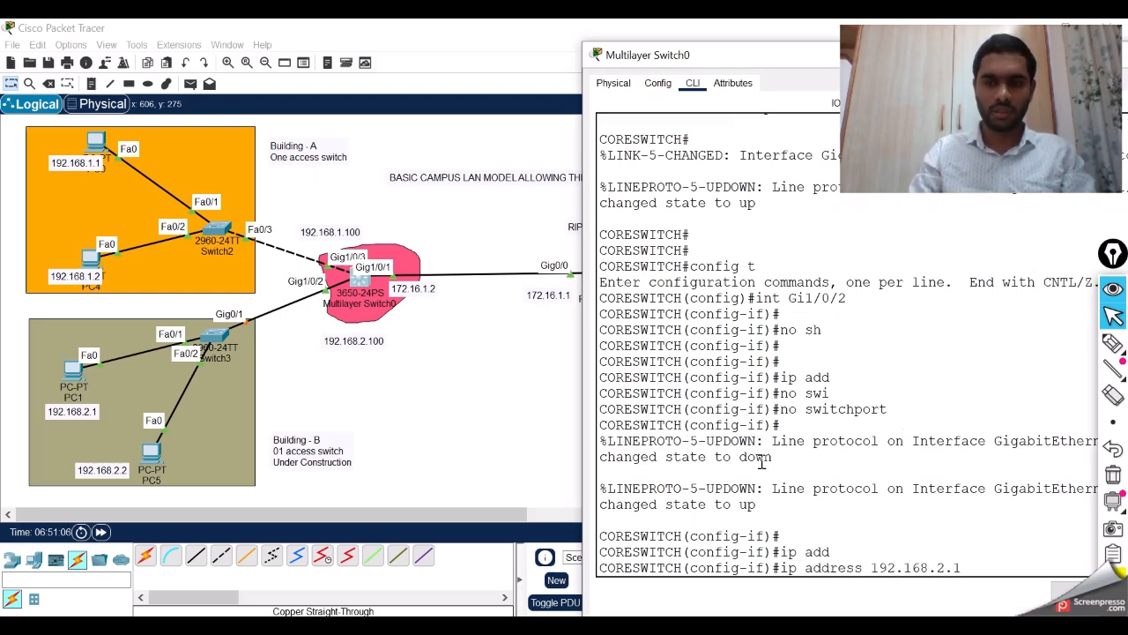
{"action": "type", "text": "192.168.2.100 2"}
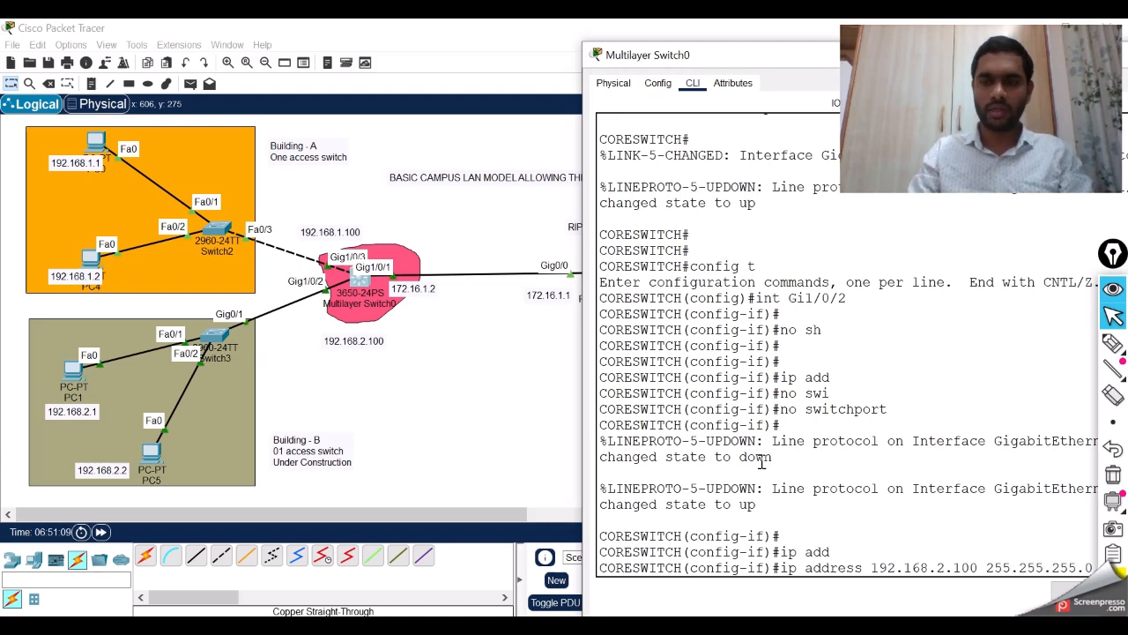
{"action": "type", "text": "55.255.255.0"}
{"action": "key", "text": "Return"}
{"action": "key", "text": "Return"}
{"action": "key", "text": "Return"}
{"action": "key", "text": "Return"}
{"action": "type", "text": "exit"}
{"action": "key", "text": "Return"}
{"action": "key", "text": "Return"}
{"action": "key", "text": "Return"}
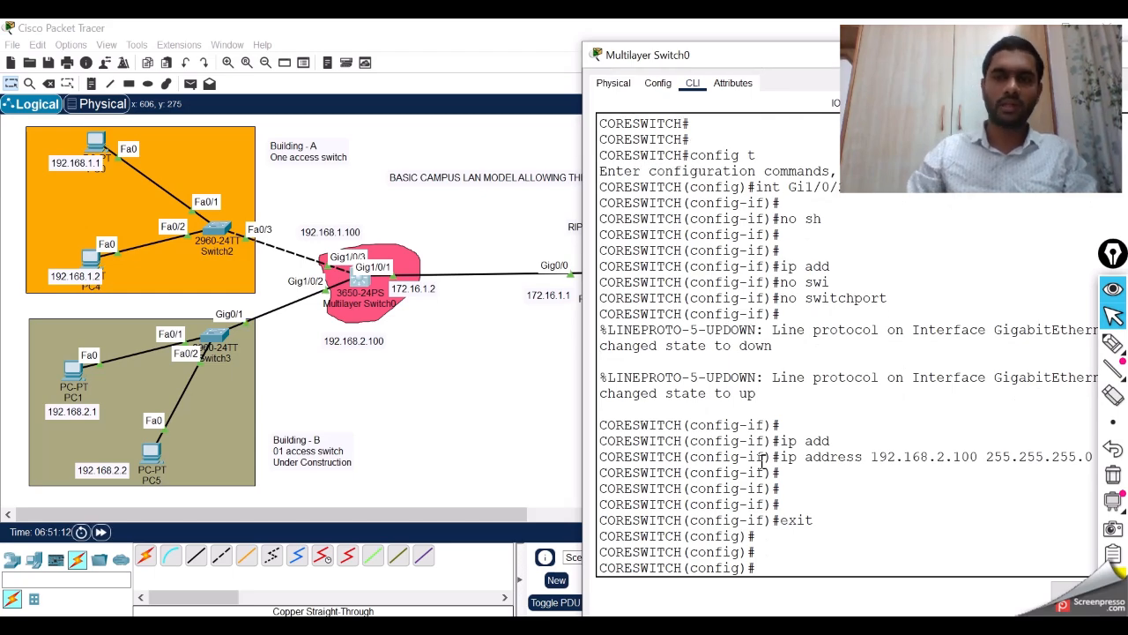
Step: Maximize the core switch's command line window and enter RIP configuration with router rip
{"action": "double_click", "coordinate": [702, 60]}
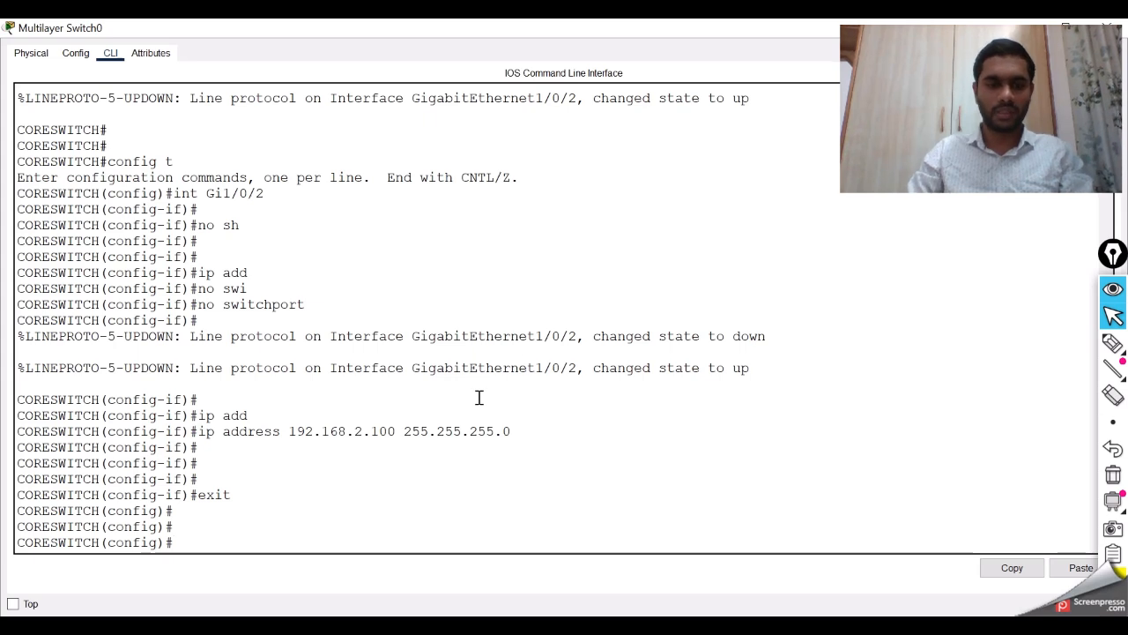
{"action": "type", "text": "ro"}
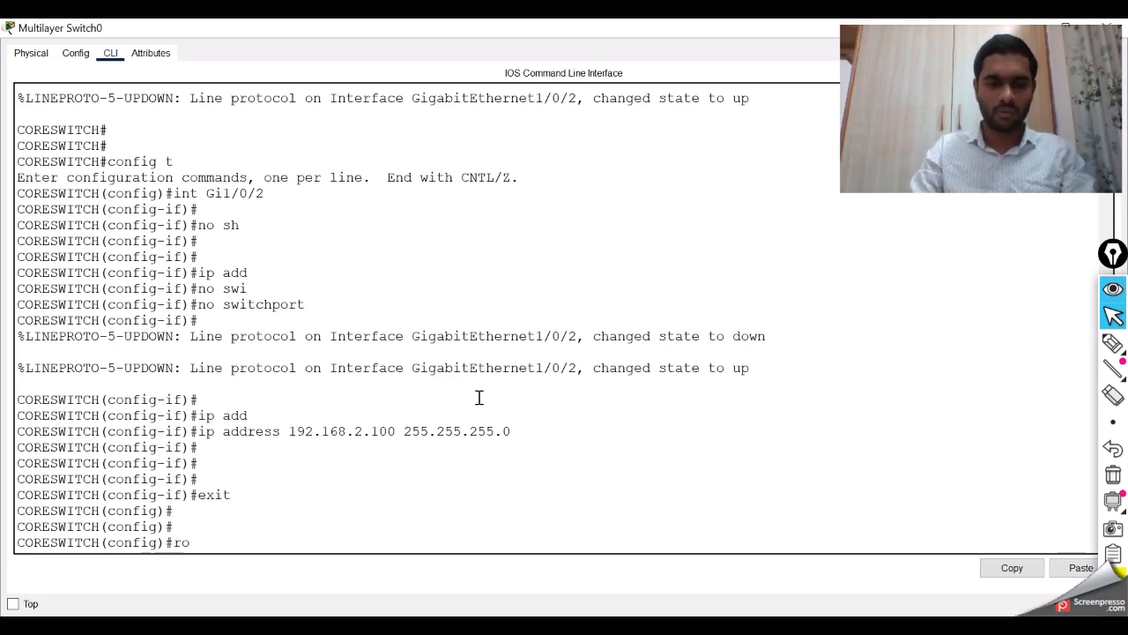
{"action": "type", "text": "uter rip"}
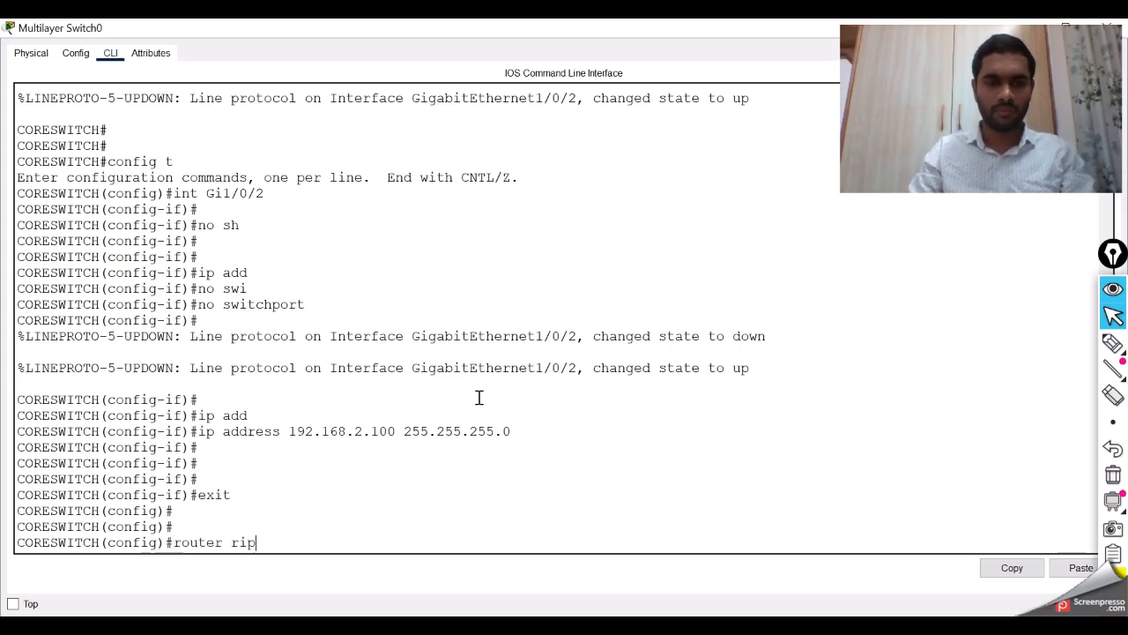
{"action": "key", "text": "Return"}
{"action": "key", "text": "Return"}
{"action": "key", "text": "Return"}
{"action": "key", "text": "Return"}
Step: Advertise network 192.168.2.0 in RIP on the core switch and exit back to privileged mode
{"action": "type", "text": "net"}
{"action": "key", "text": "Tab"}
{"action": "type", "text": "1"}
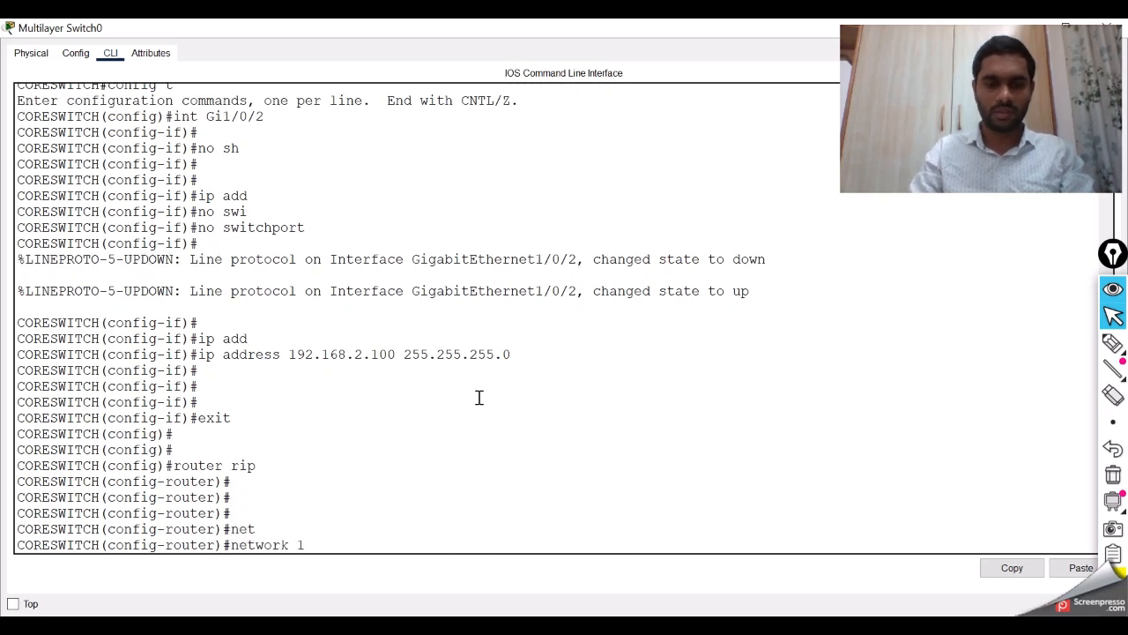
{"action": "type", "text": "92.168.2"}
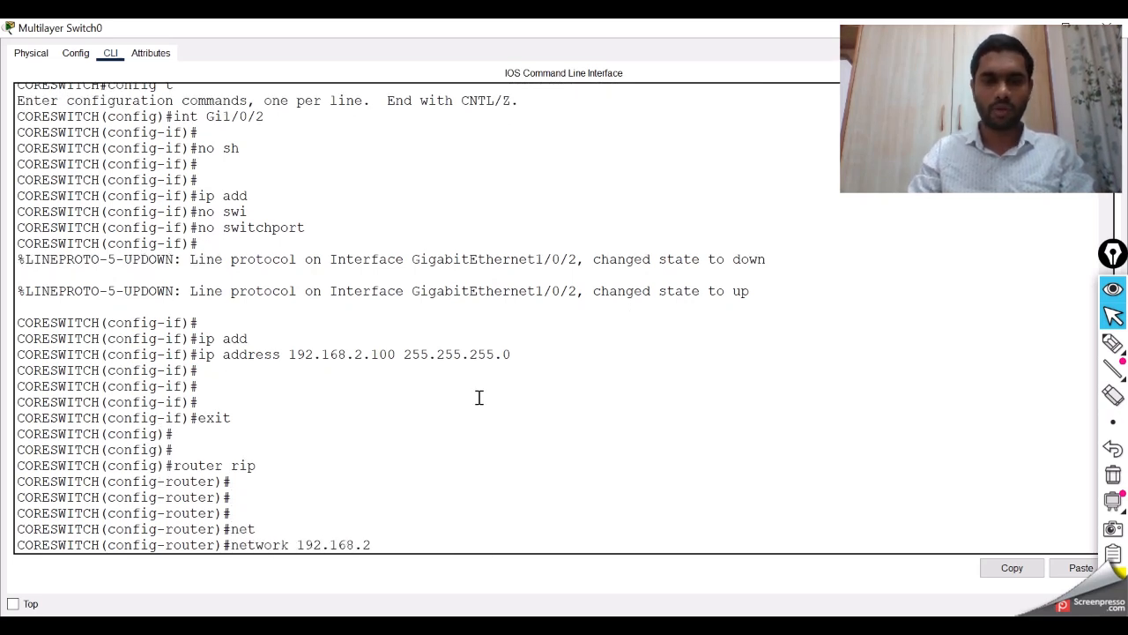
{"action": "type", "text": ".0"}
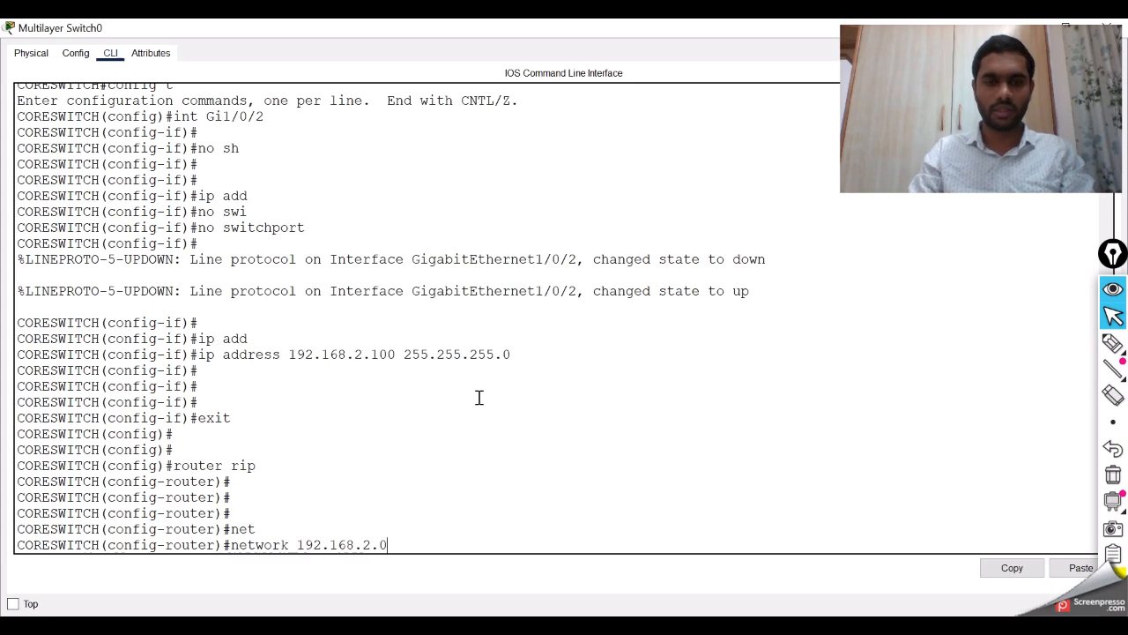
{"action": "key", "text": "Return"}
{"action": "key", "text": "Return"}
{"action": "key", "text": "Return"}
{"action": "key", "text": "Return"}
{"action": "type", "text": "exit"}
{"action": "key", "text": "Return"}
{"action": "key", "text": "Return"}
{"action": "type", "text": "exit"}
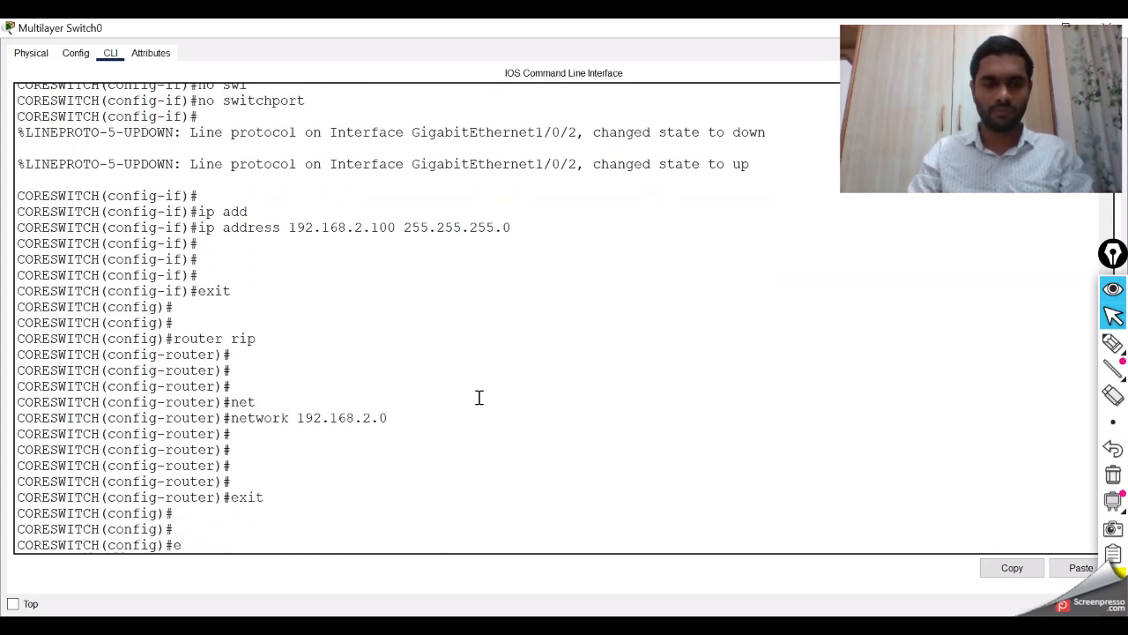
{"action": "key", "text": "Return"}
{"action": "key", "text": "Return"}
{"action": "key", "text": "Return"}
{"action": "key", "text": "Return"}
Step: Display the RIP section of the core switch's running configuration with sh run | sec rip, and minimize its window
{"action": "type", "text": "sh run"}
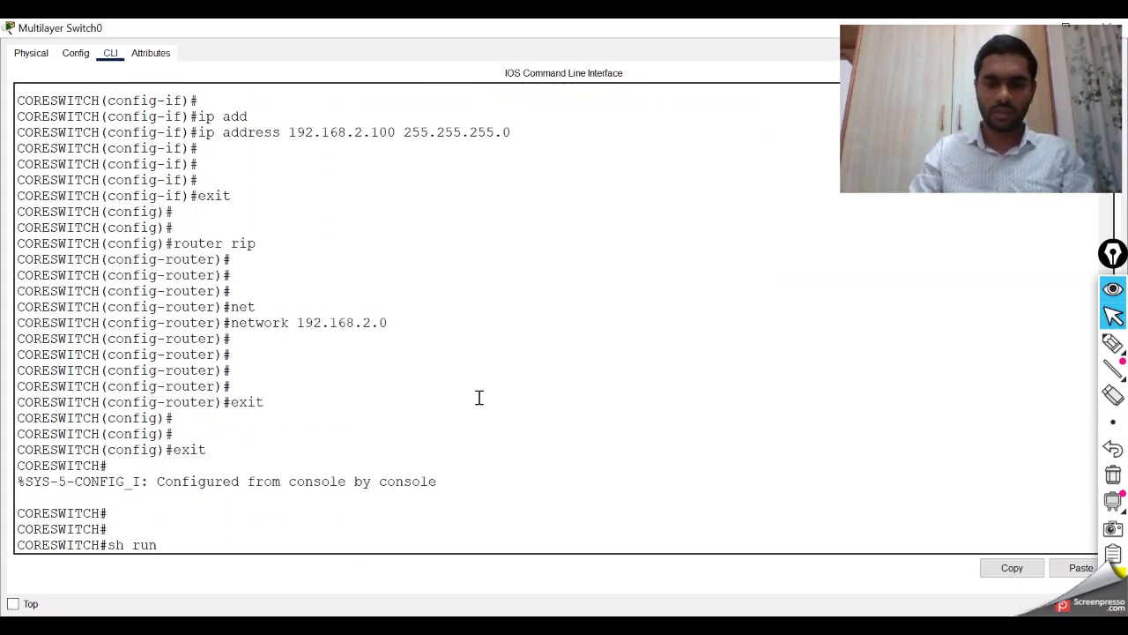
{"action": "type", "text": " | sec rip"}
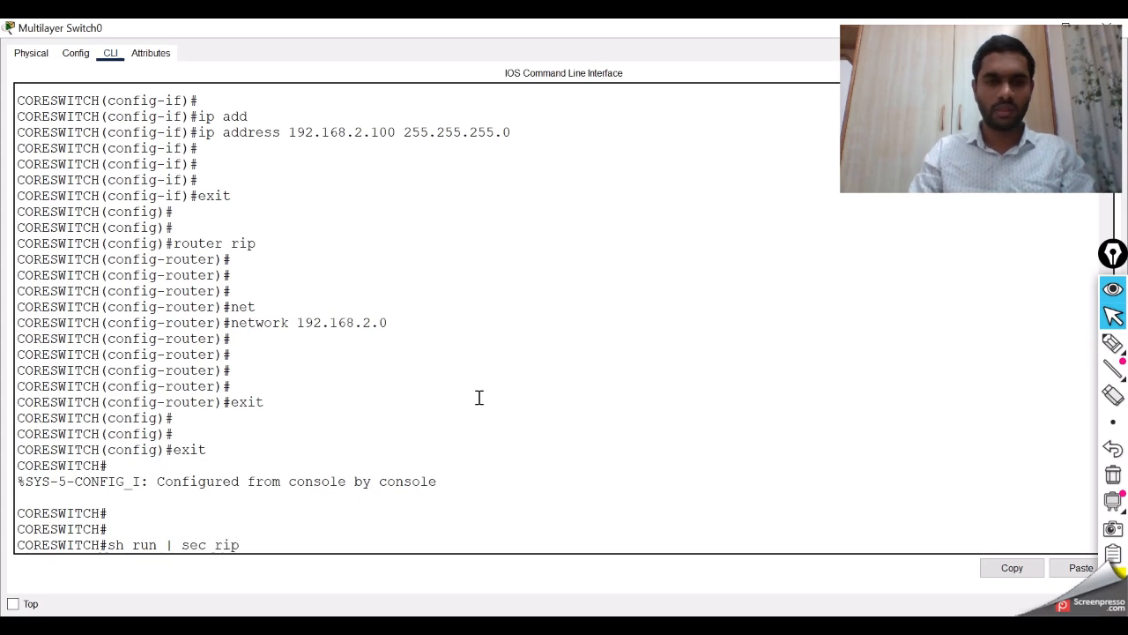
{"action": "key", "text": "Return"}
{"action": "key", "text": "Return"}
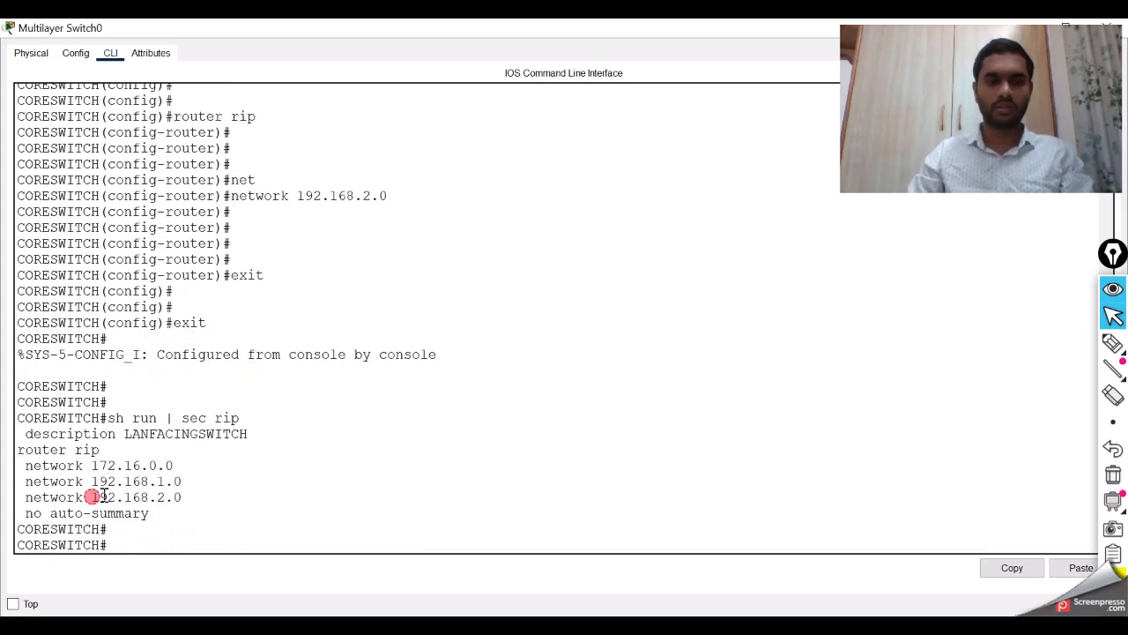
{"action": "left_click_drag", "start_coordinate": [958, 28], "coordinate": [974, 66]}
{"action": "left_click", "coordinate": [1015, 32]}
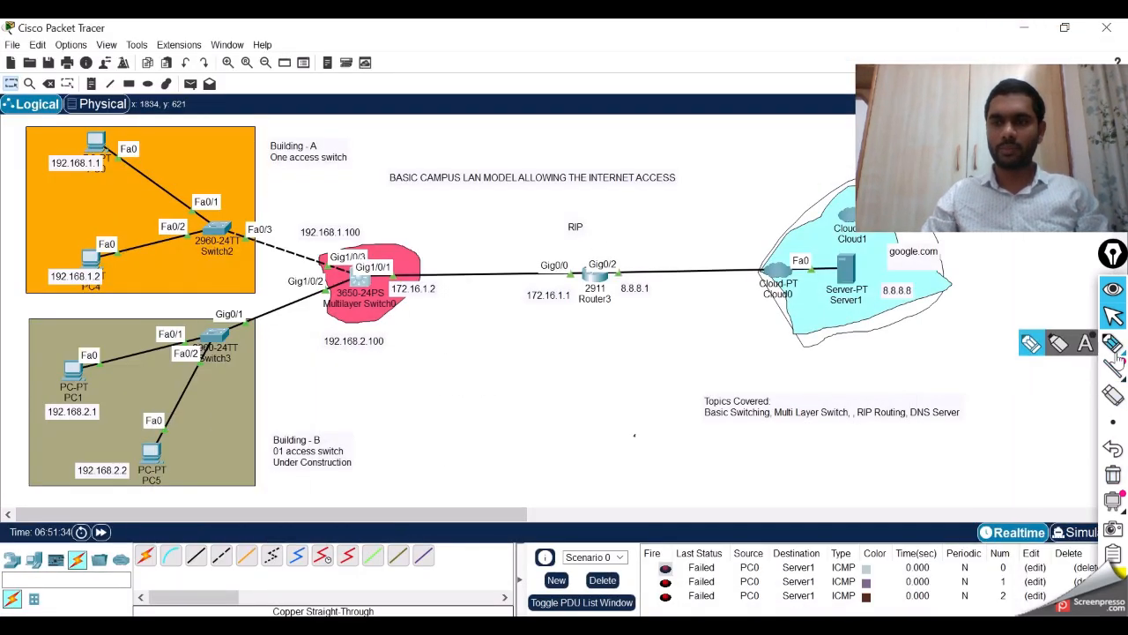
Step: Mark up the topology with the pen: Building B's uplink and PC addresses, network 192.168.2.0, and the RIP path to Router3
{"action": "left_click", "coordinate": [1115, 352]}
{"action": "left_click", "coordinate": [1030, 343]}
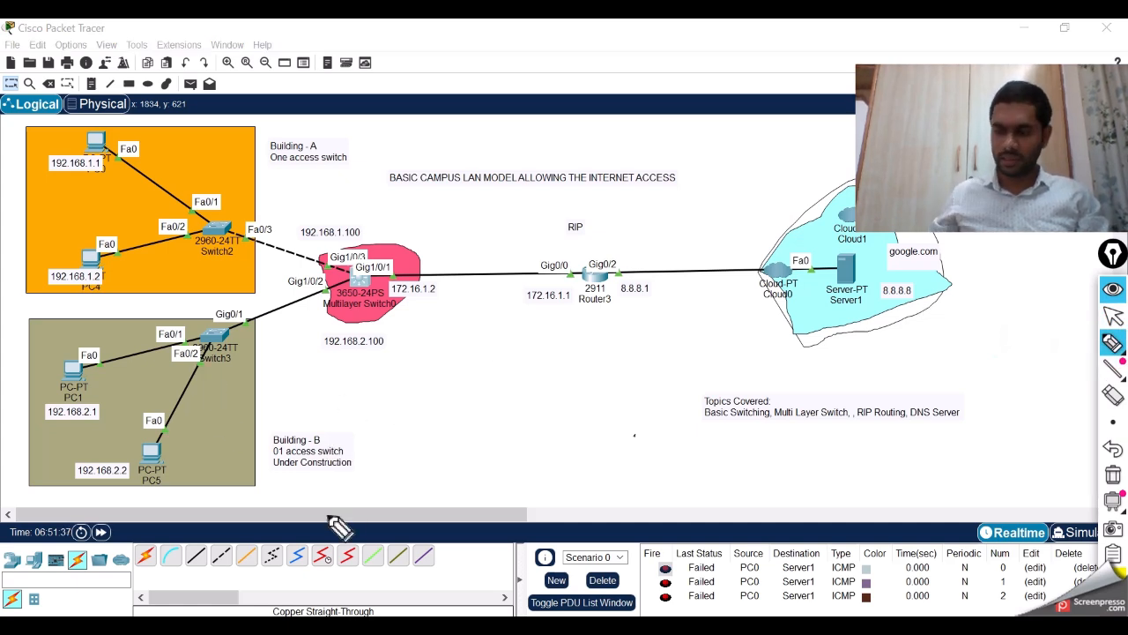
{"action": "left_click_drag", "start_coordinate": [275, 464], "coordinate": [294, 462]}
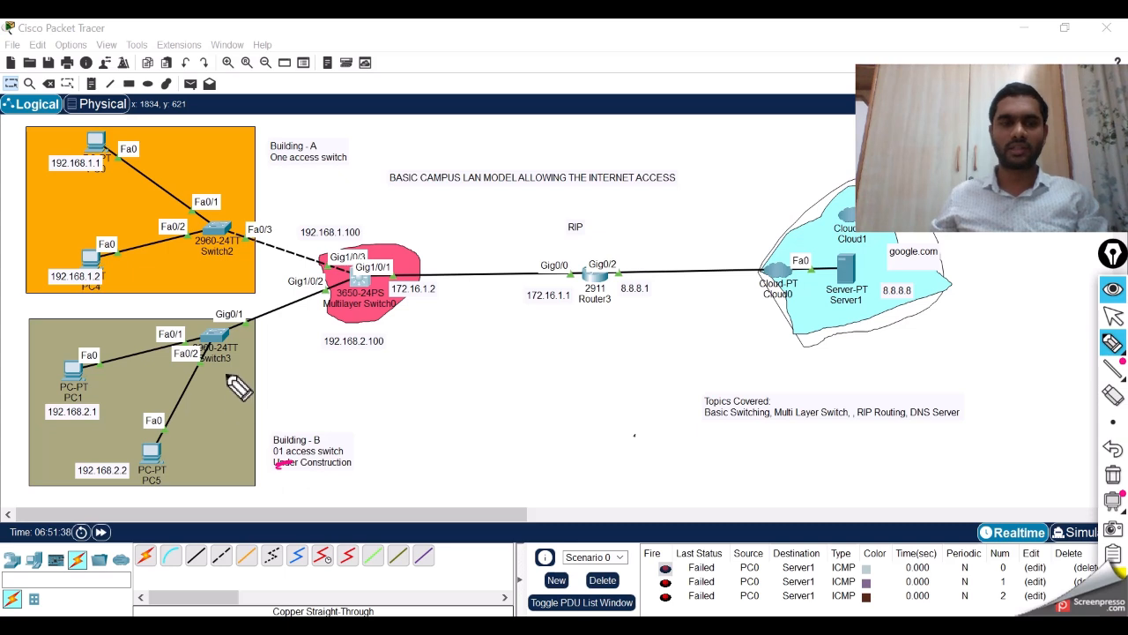
{"action": "left_click_drag", "start_coordinate": [226, 333], "coordinate": [323, 289]}
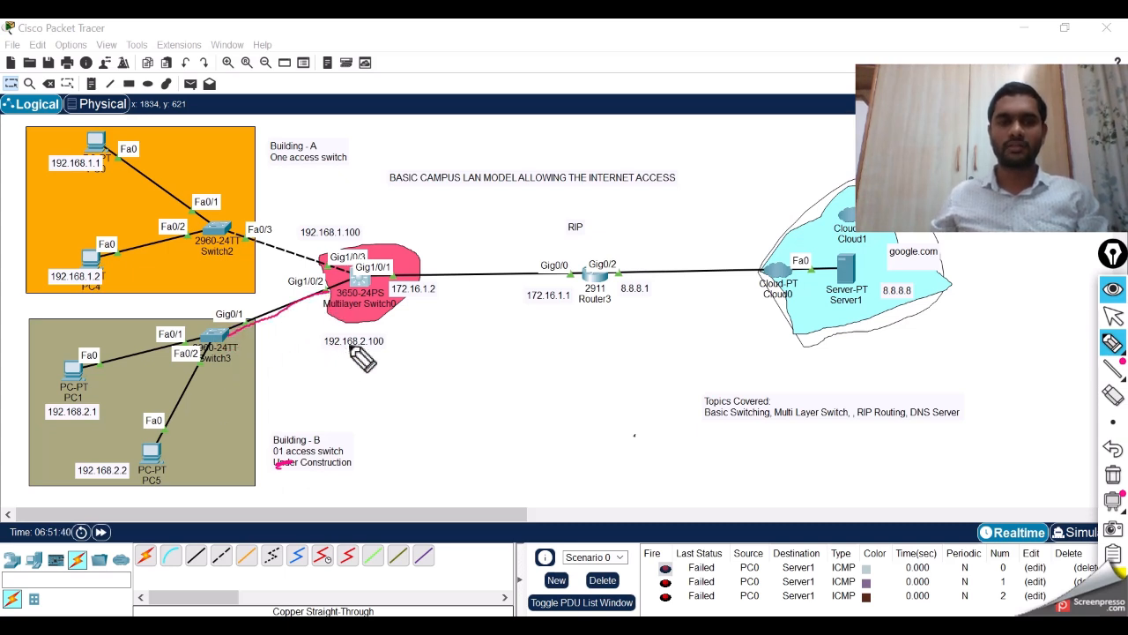
{"action": "mouse_move", "coordinate": [210, 399]}
{"action": "left_mouse_down"}
{"action": "mouse_move", "coordinate": [77, 394]}
{"action": "mouse_move", "coordinate": [134, 407]}
{"action": "left_mouse_up"}
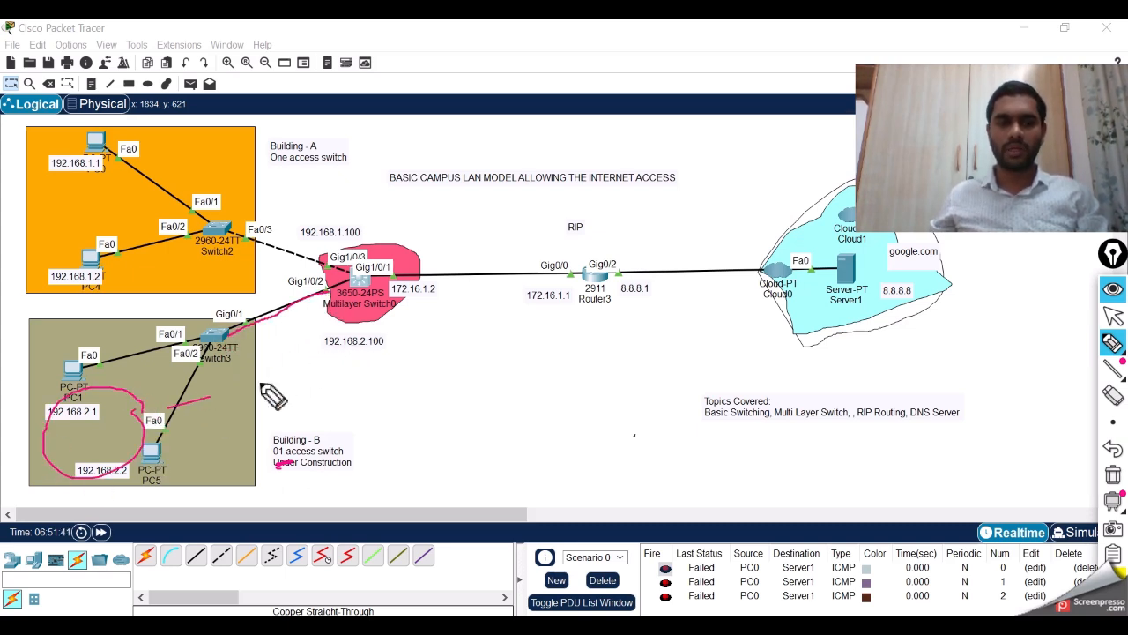
{"action": "mouse_move", "coordinate": [269, 377]}
{"action": "left_mouse_down"}
{"action": "mouse_move", "coordinate": [338, 370]}
{"action": "mouse_move", "coordinate": [384, 346]}
{"action": "left_mouse_up"}
{"action": "left_click", "coordinate": [371, 354]}
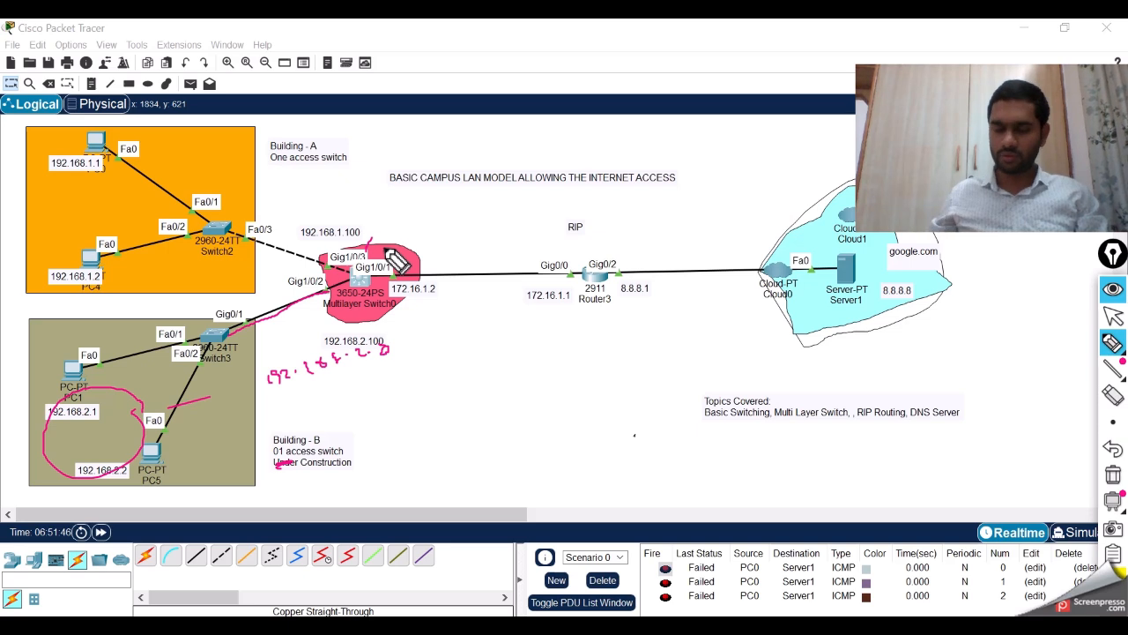
{"action": "mouse_move", "coordinate": [381, 221]}
{"action": "left_mouse_down"}
{"action": "mouse_move", "coordinate": [384, 238]}
{"action": "mouse_move", "coordinate": [456, 238]}
{"action": "mouse_move", "coordinate": [573, 217]}
{"action": "mouse_move", "coordinate": [584, 245]}
{"action": "mouse_move", "coordinate": [608, 256]}
{"action": "left_mouse_up"}
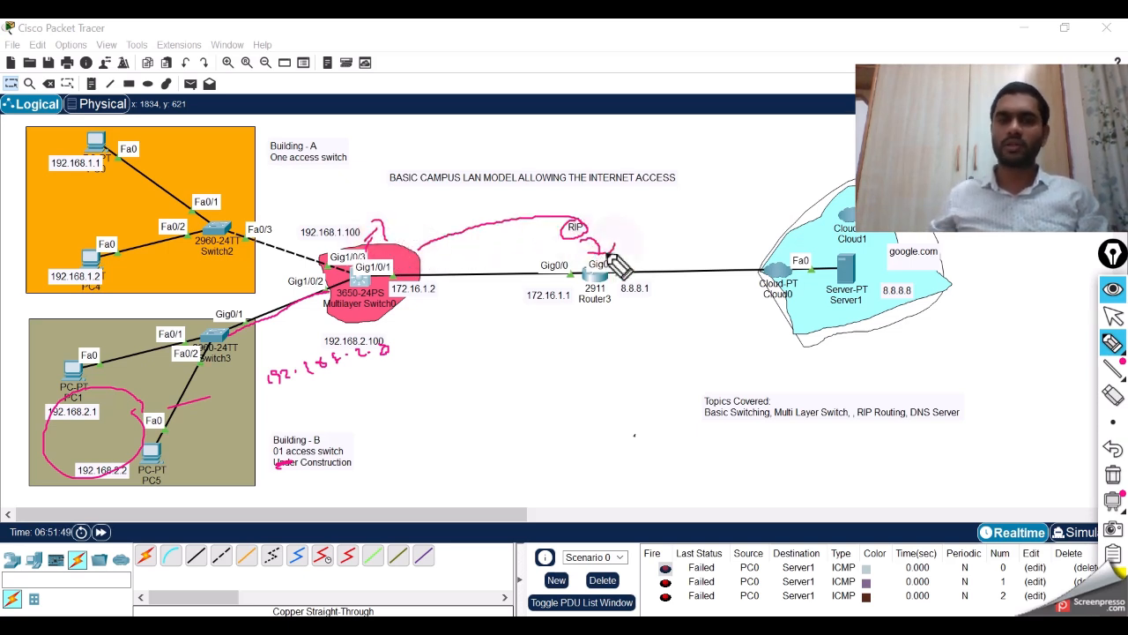
{"action": "left_click", "coordinate": [1112, 315]}
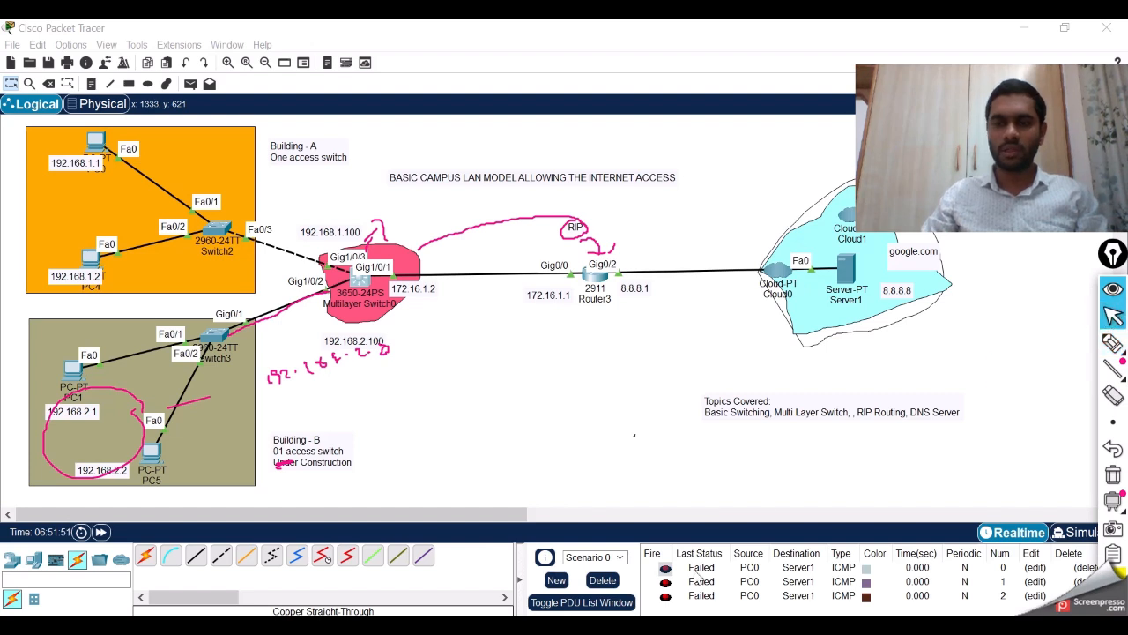
Step: Open Router3's command line, clear the pen annotations and enter privileged mode with en
{"action": "left_click", "coordinate": [530, 513]}
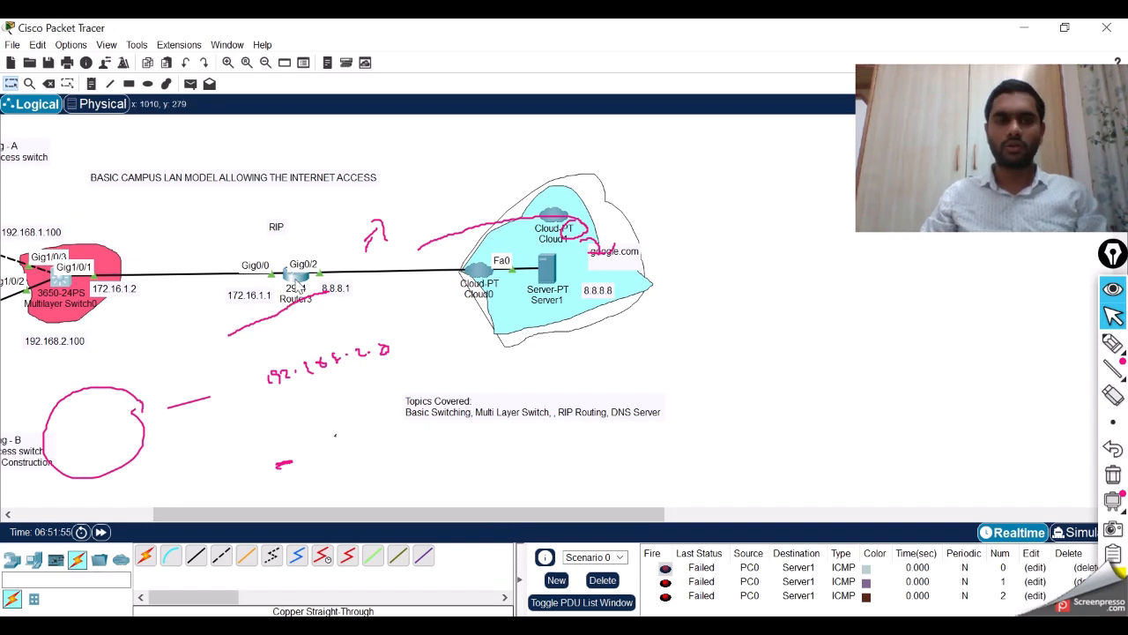
{"action": "left_click", "coordinate": [297, 286]}
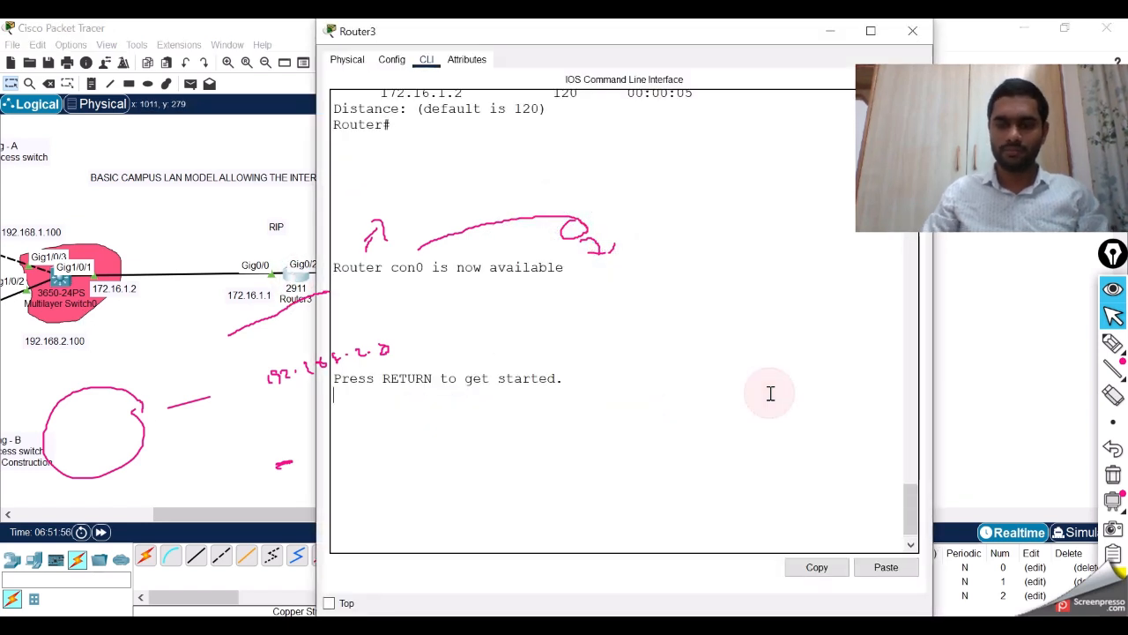
{"action": "key", "text": "Return"}
{"action": "key", "text": "Return"}
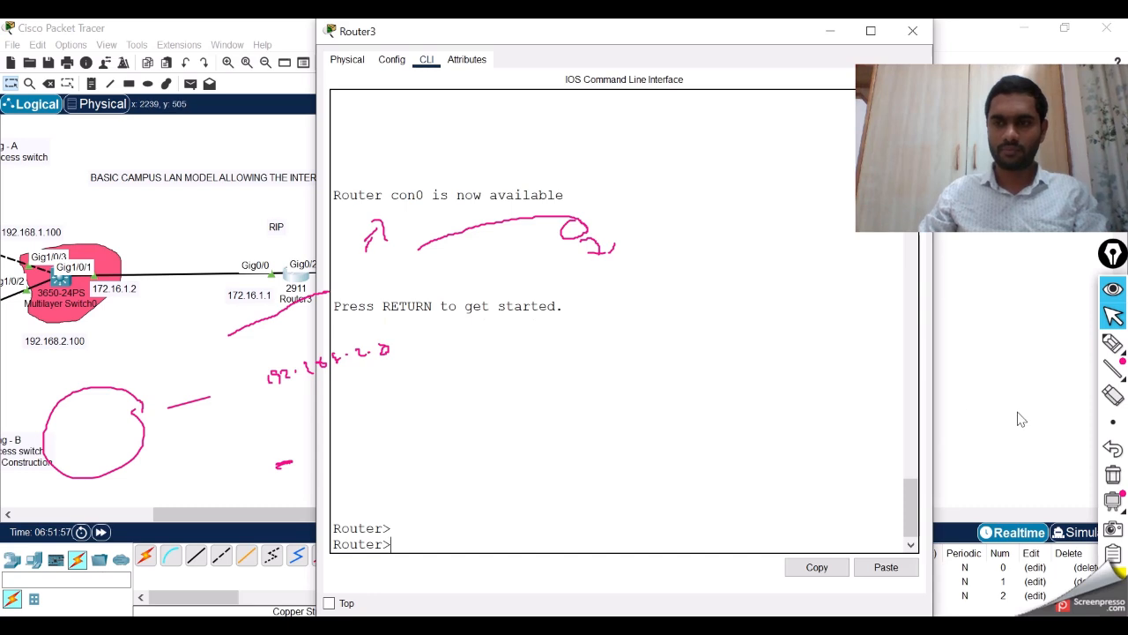
{"action": "left_click", "coordinate": [1113, 474]}
{"action": "left_click", "coordinate": [608, 516]}
{"action": "key", "text": "Return"}
{"action": "key", "text": "Return"}
{"action": "type", "text": "e"}
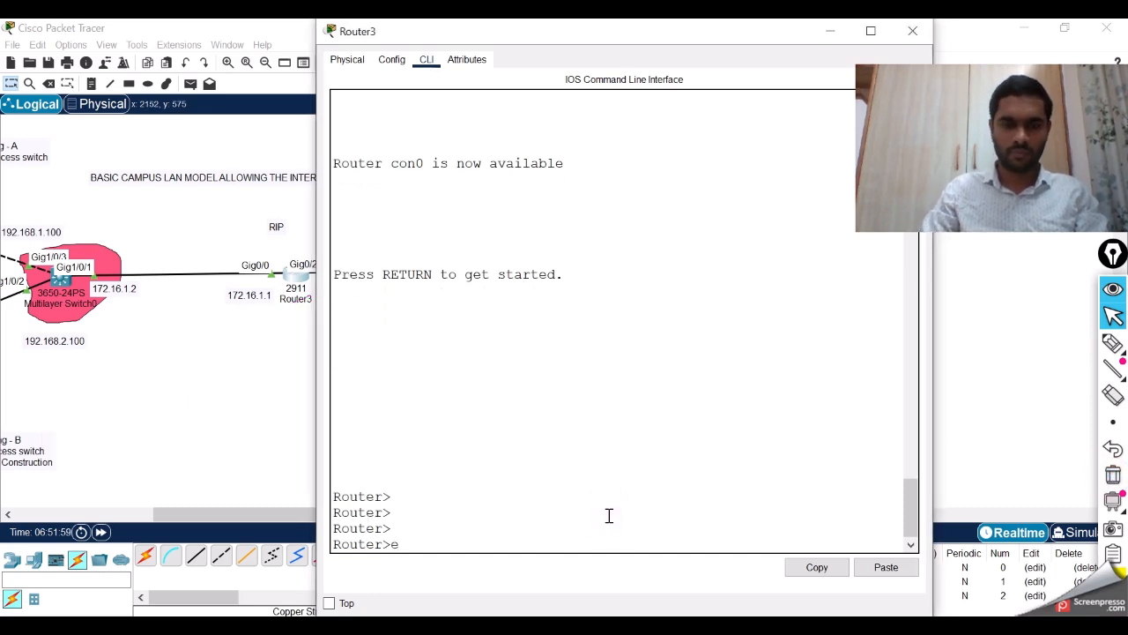
{"action": "type", "text": "n"}
{"action": "key", "text": "Return"}
{"action": "key", "text": "Return"}
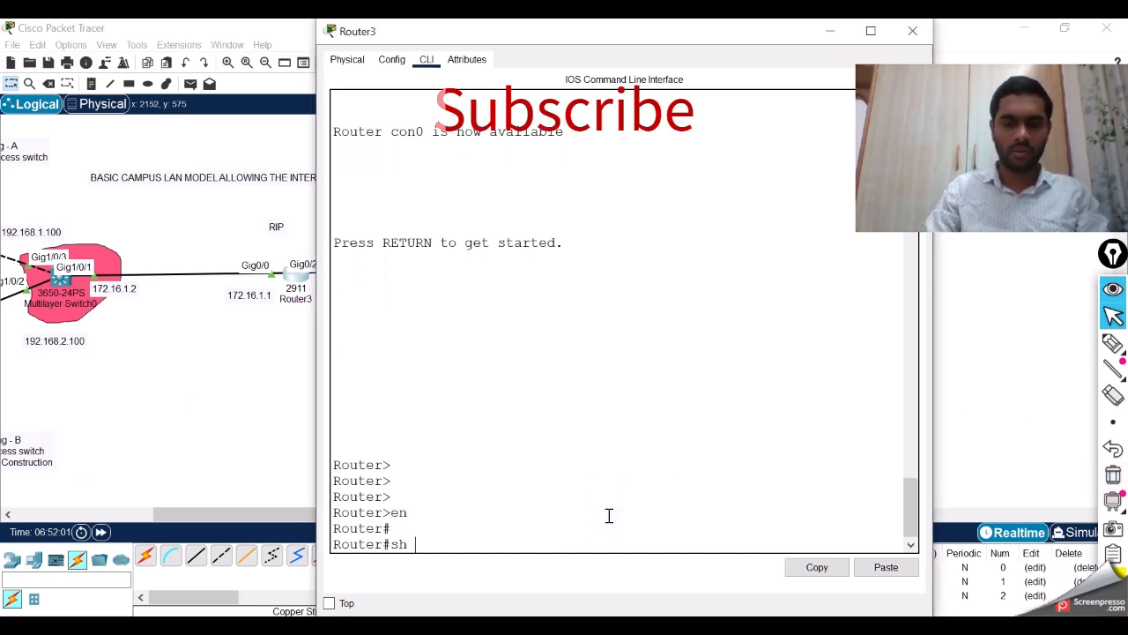
Step: Display Router3's routing table with sh ip route, highlight the RIP route for 192.168.2.0/24, and minimize the window
{"action": "type", "text": "sh ip route"}
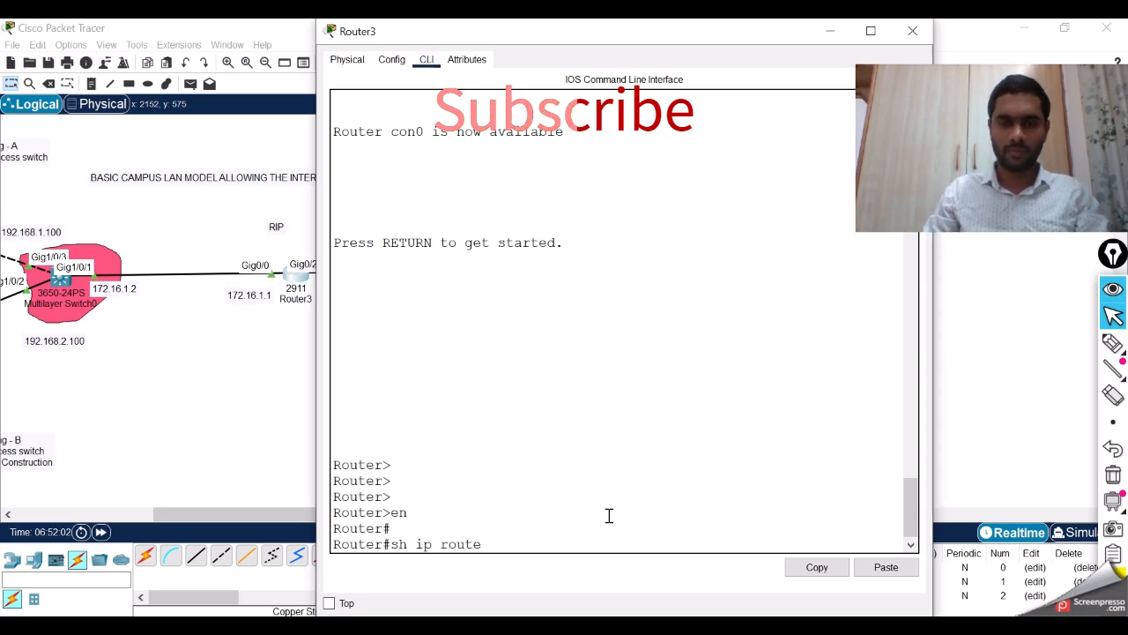
{"action": "key", "text": "Return"}
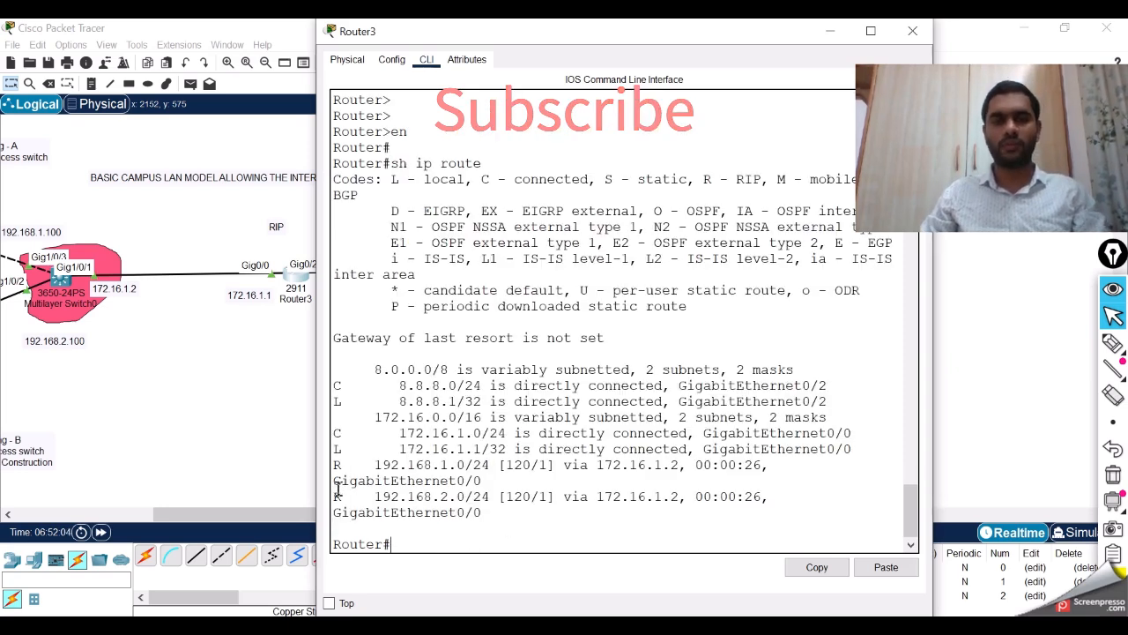
{"action": "left_click_drag", "start_coordinate": [335, 494], "coordinate": [499, 512]}
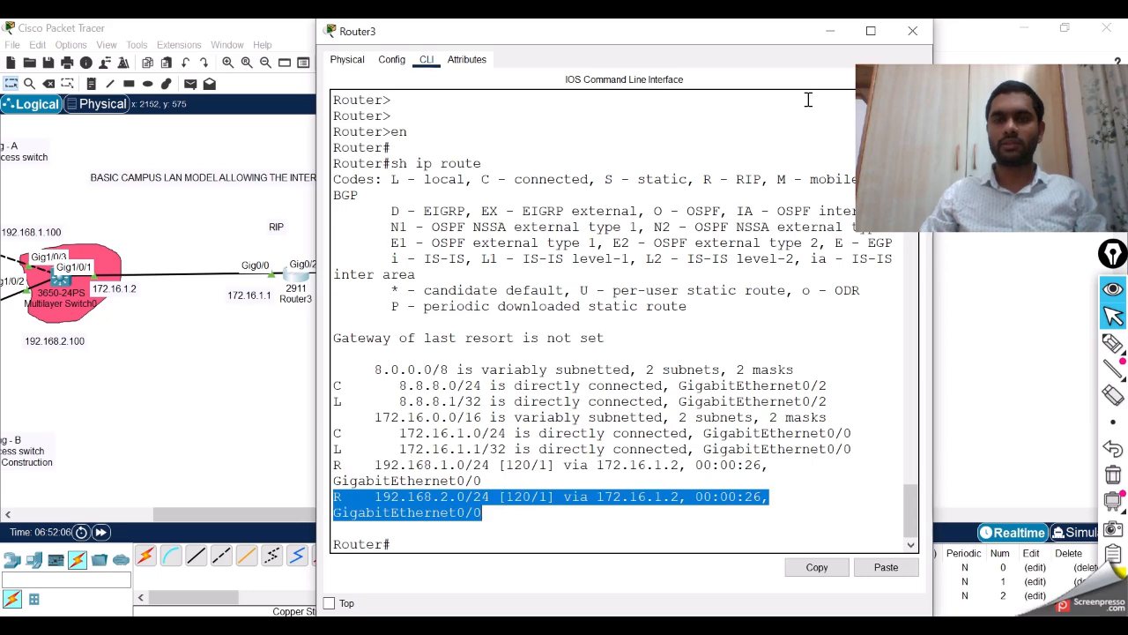
{"action": "left_click", "coordinate": [829, 31]}
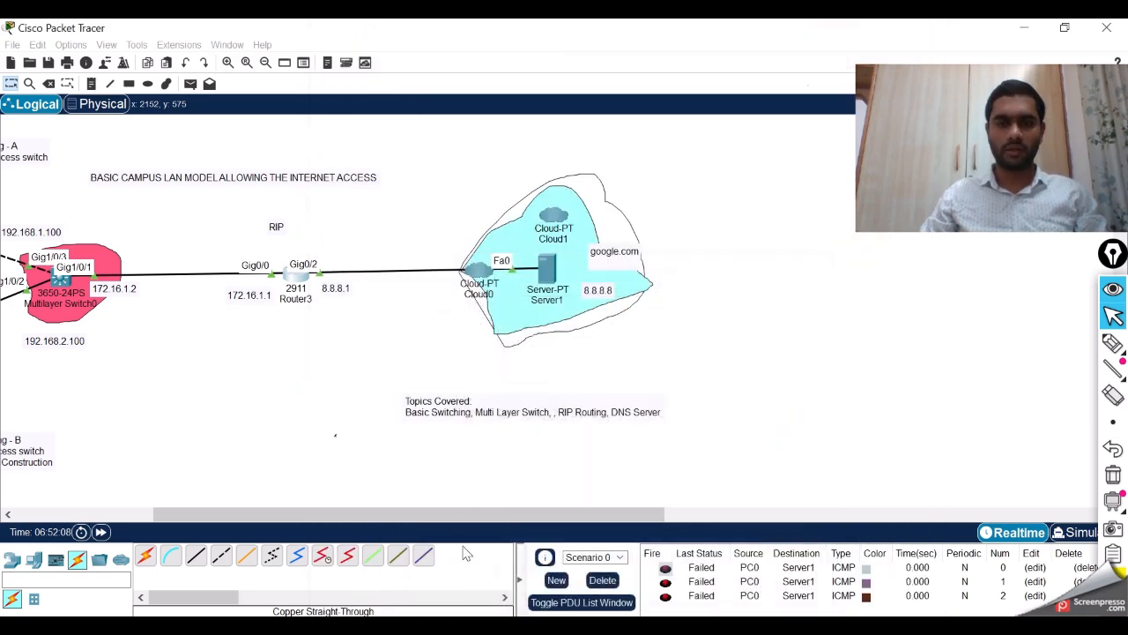
Step: Open PC1's command prompt in Building B and examine the results of its ping to 8.8.8.8
{"action": "left_click_drag", "start_coordinate": [453, 514], "coordinate": [231, 537]}
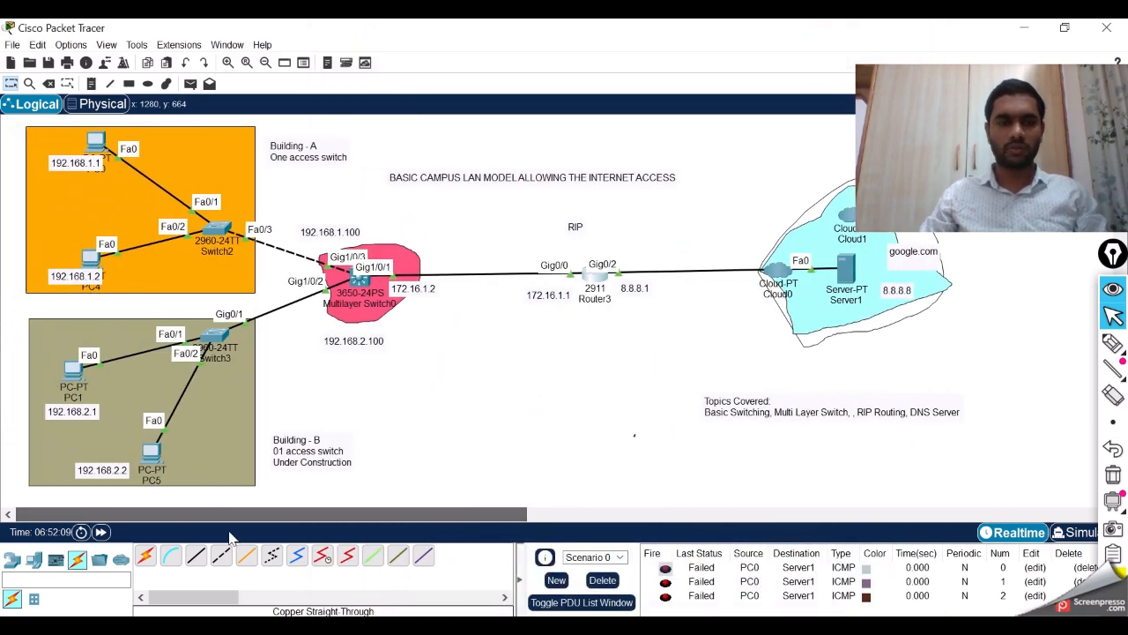
{"action": "left_click", "coordinate": [75, 370]}
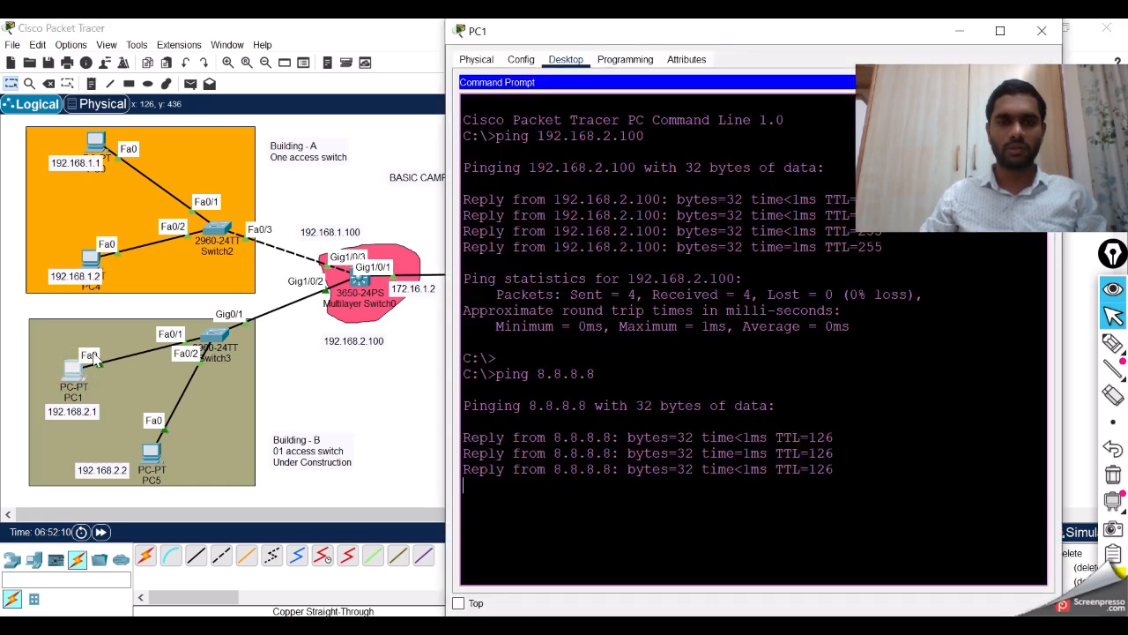
{"action": "key", "text": "Return"}
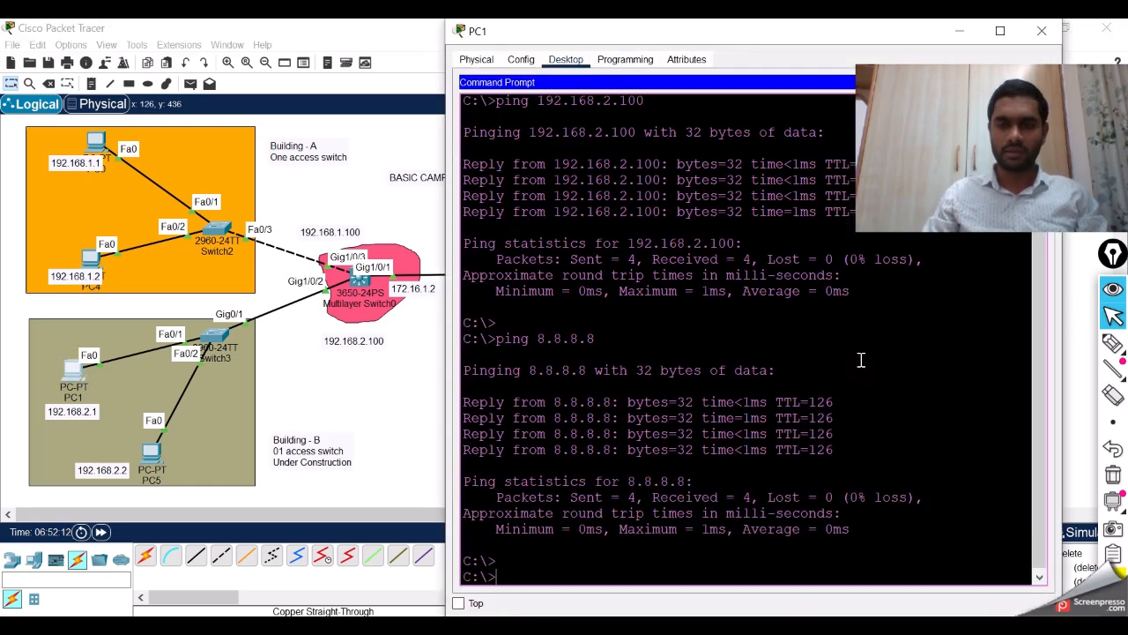
{"action": "key", "text": "Return"}
{"action": "key", "text": "Return"}
{"action": "key", "text": "Return"}
{"action": "key", "text": "Return"}
{"action": "key", "text": "Return"}
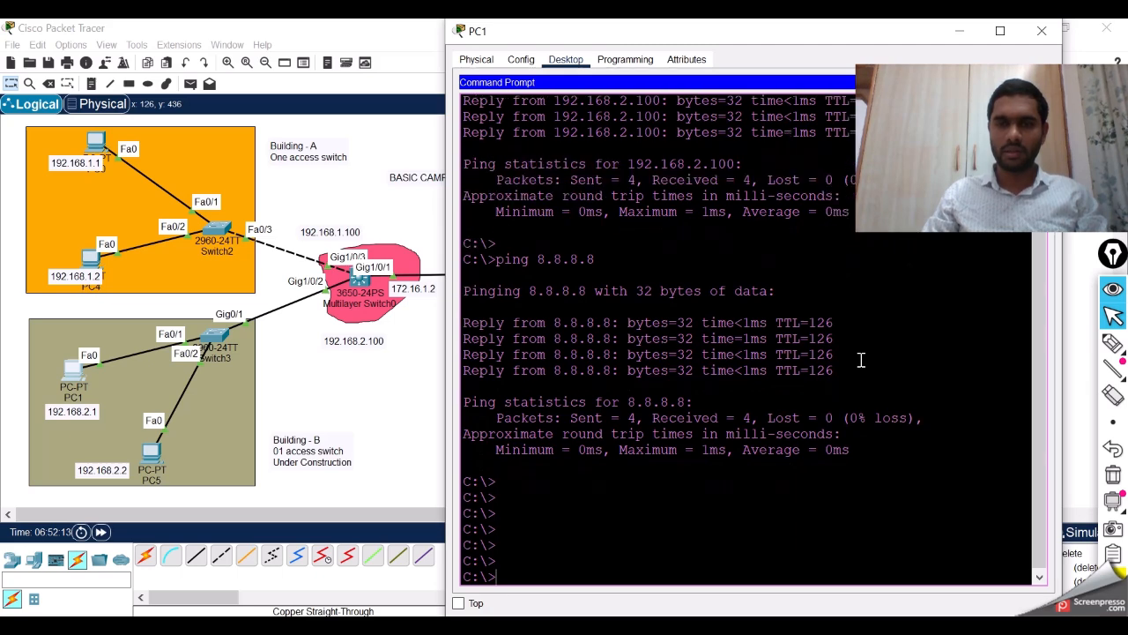
Step: Add blank prompt lines to separate the earlier output in PC1's command prompt, and rerun ping 8.8.8.8
{"action": "key", "text": "Return"}
{"action": "key", "text": "Return"}
{"action": "key", "text": "Return"}
{"action": "key", "text": "Return"}
{"action": "key", "text": "Return"}
{"action": "key", "text": "Return"}
{"action": "key", "text": "Return"}
{"action": "key", "text": "Return"}
{"action": "key", "text": "Return"}
{"action": "key", "text": "Return"}
{"action": "key", "text": "Return"}
{"action": "key", "text": "Return"}
{"action": "key", "text": "Return"}
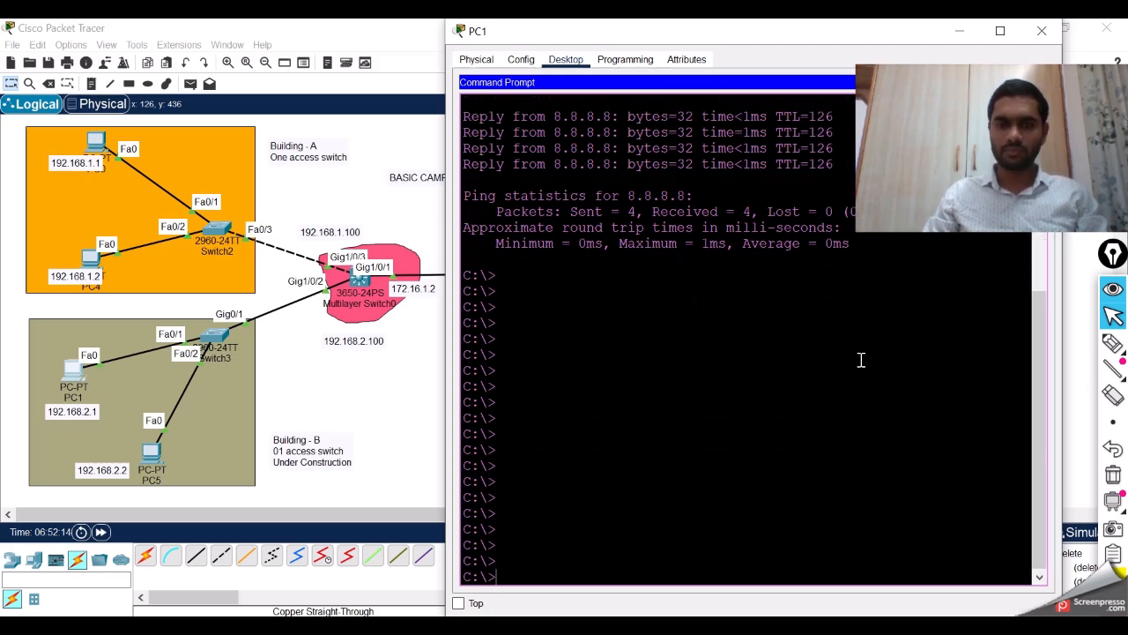
{"action": "key", "text": "Return"}
{"action": "key", "text": "Return"}
{"action": "key", "text": "Return"}
{"action": "key", "text": "Return"}
{"action": "key", "text": "Return"}
{"action": "key", "text": "Return"}
{"action": "key", "text": "Up"}
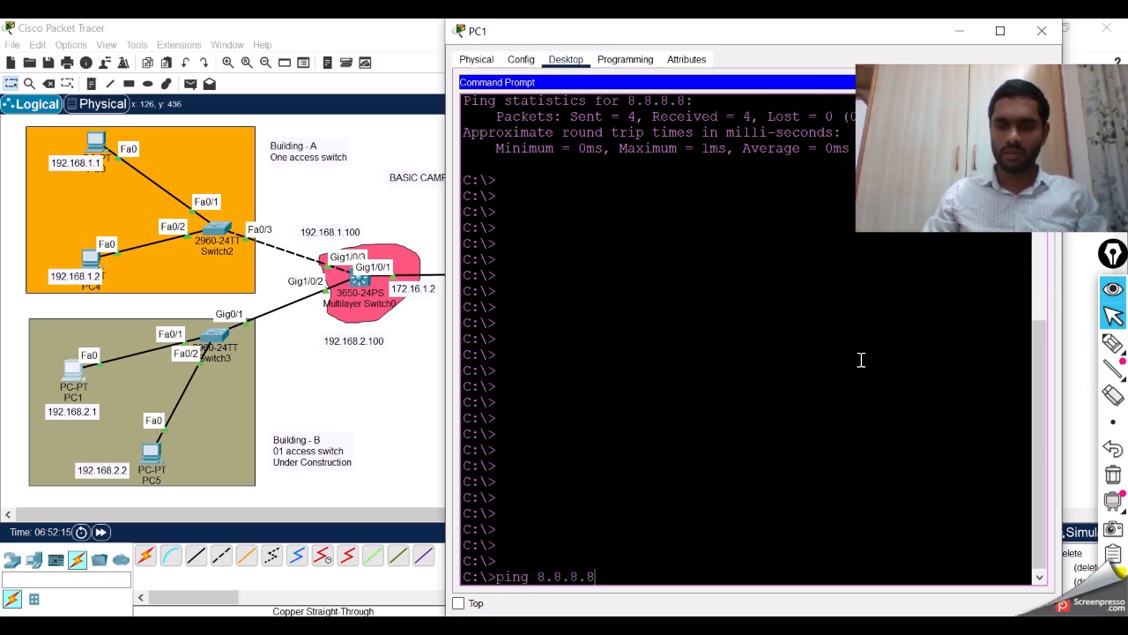
{"action": "key", "text": "Return"}
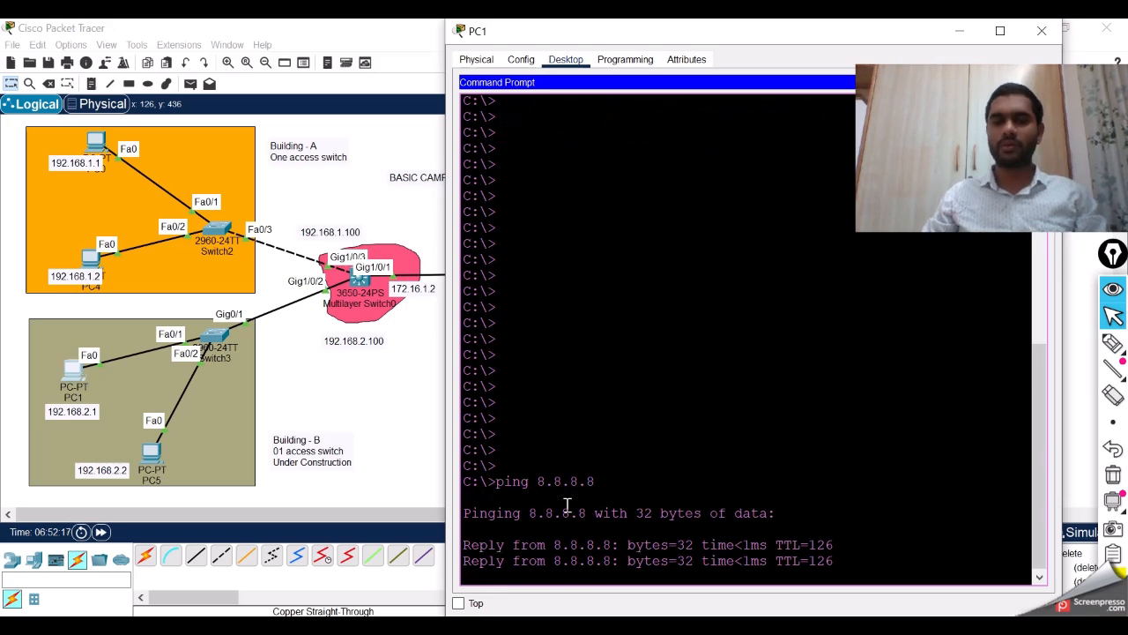
Step: Highlight the new ping command and its replies in PC1's command prompt, and minimize the PC1 window
{"action": "left_click", "coordinate": [511, 474]}
{"action": "left_click_drag", "start_coordinate": [545, 477], "coordinate": [785, 559]}
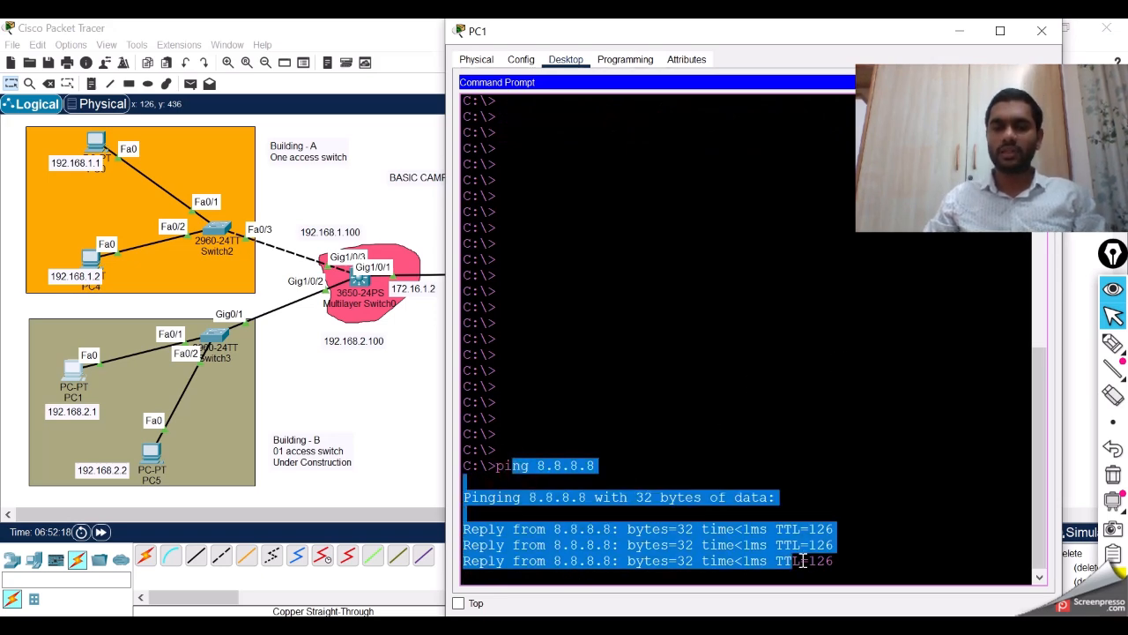
{"action": "key", "text": "Return"}
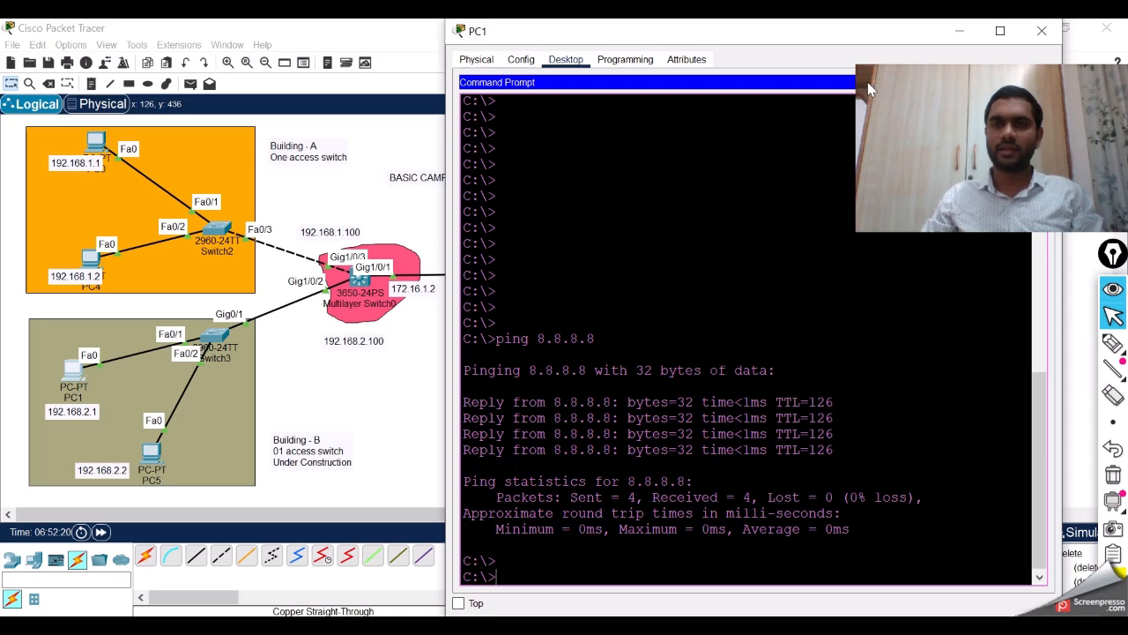
{"action": "left_click", "coordinate": [956, 36]}
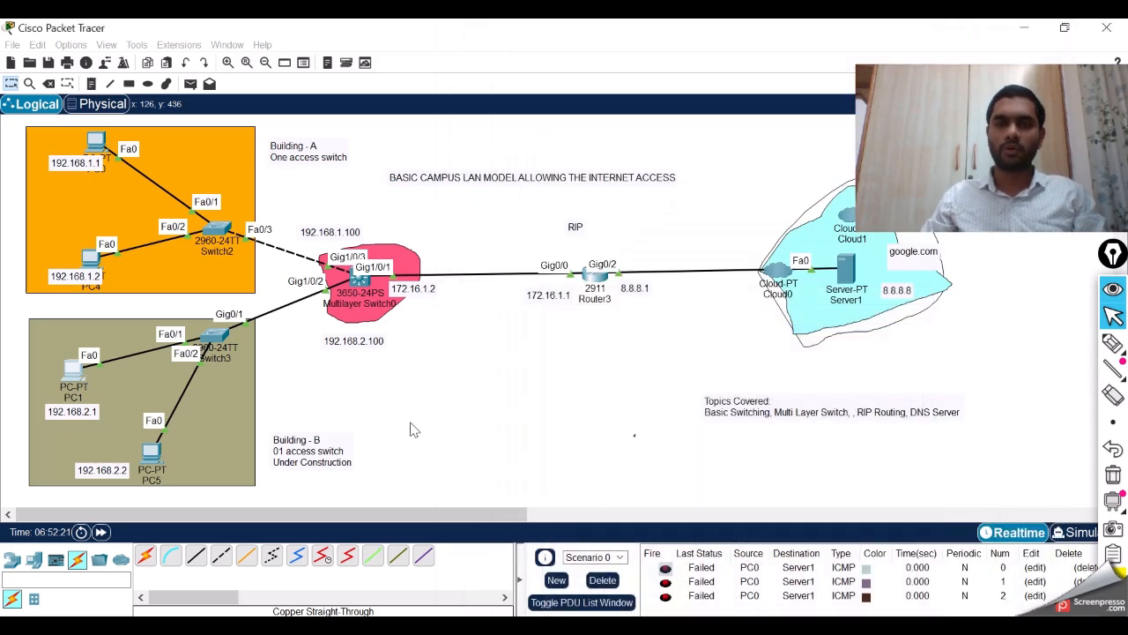